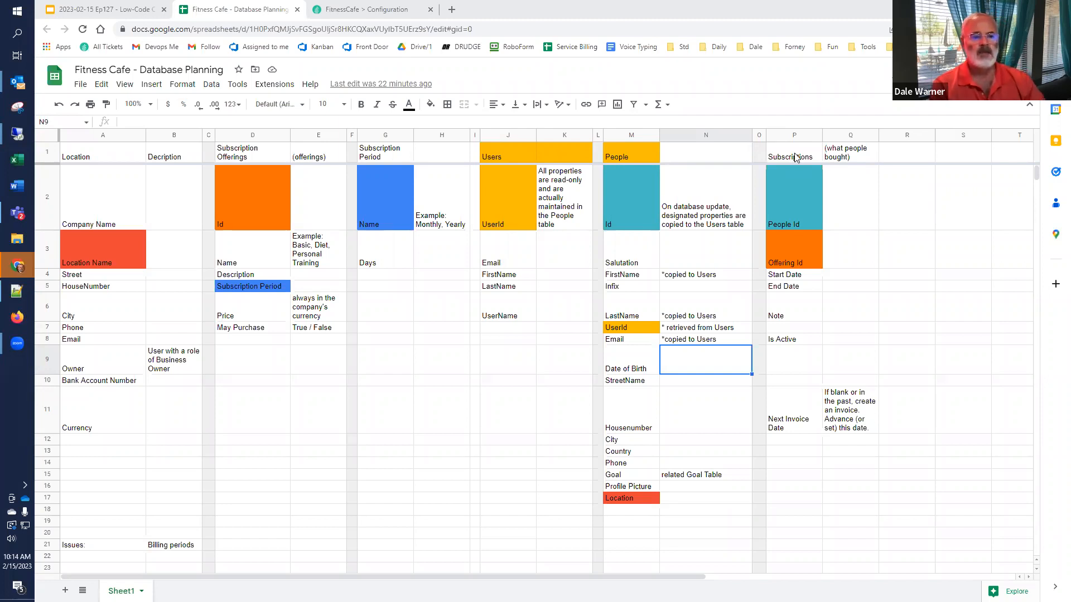
# Step: Step through the Location properties from Company Name down to Owner
pyautogui.click(105, 190)
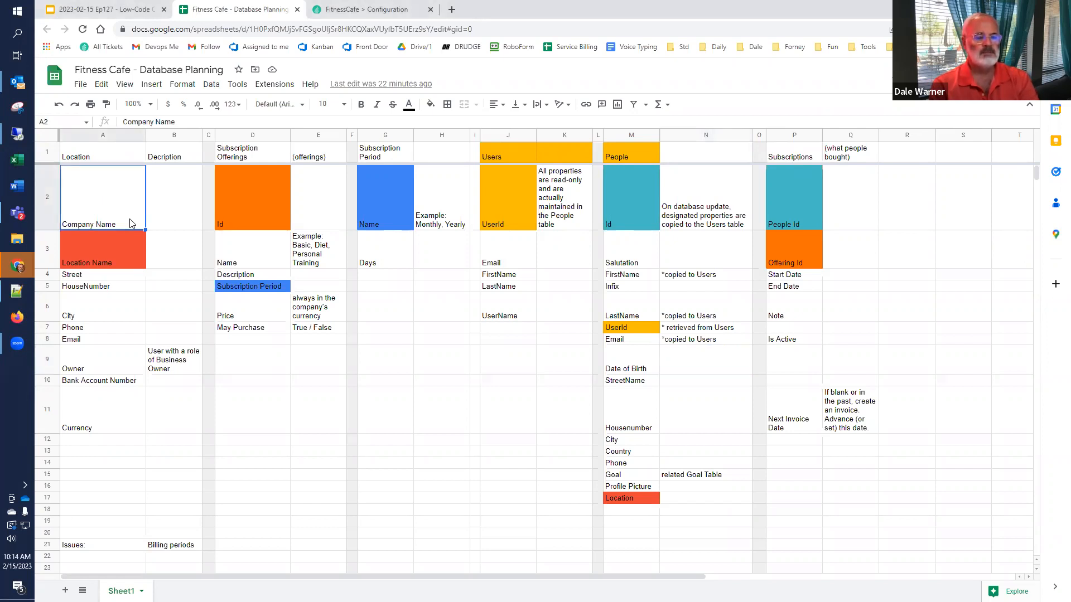
pyautogui.press('Down')
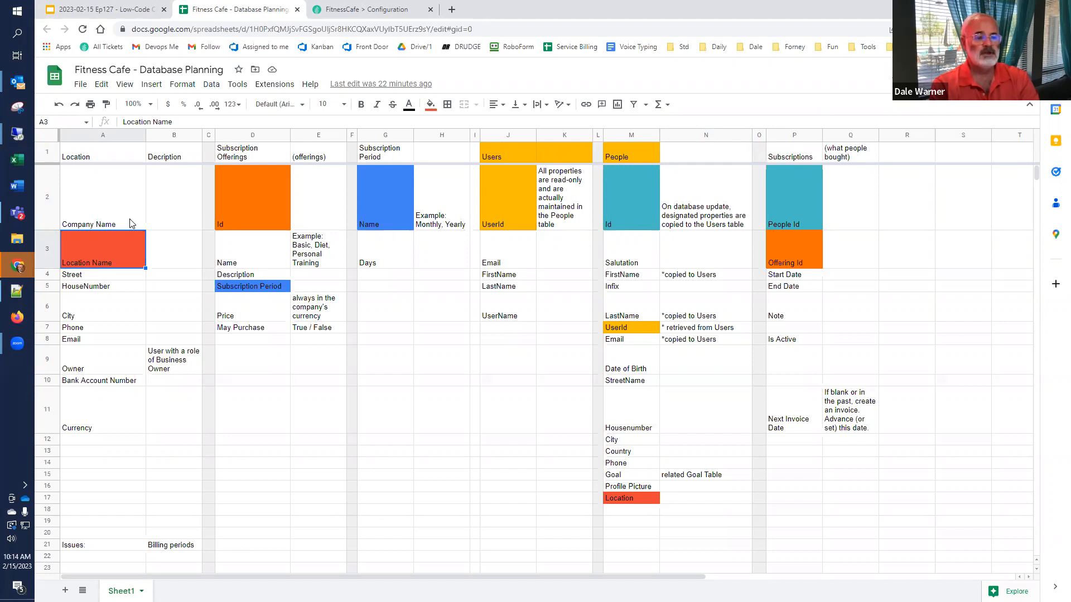
pyautogui.press('Down')
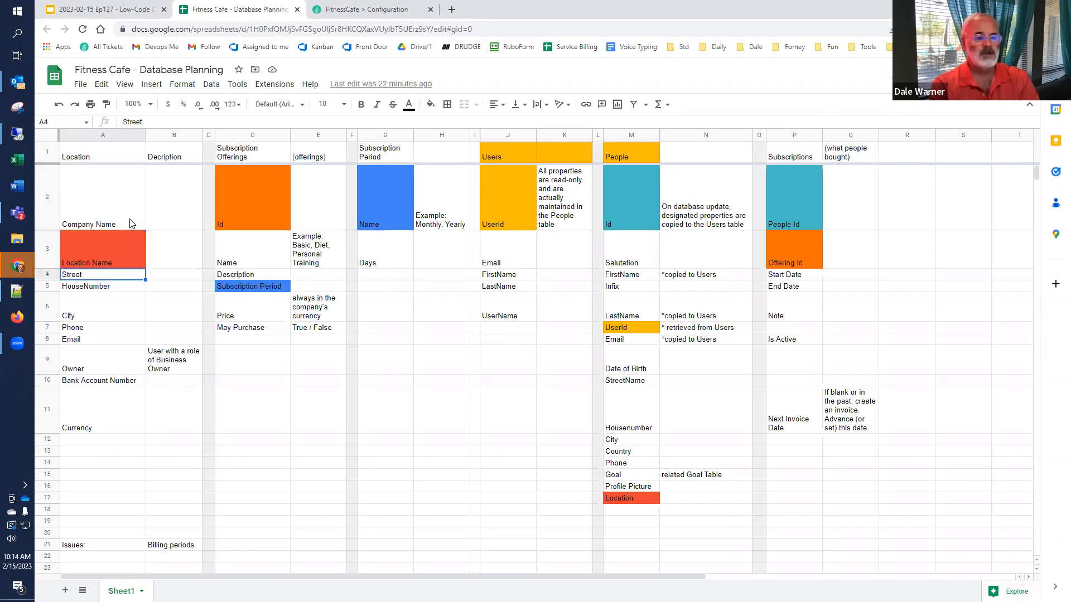
pyautogui.press('Down')
pyautogui.press('Down')
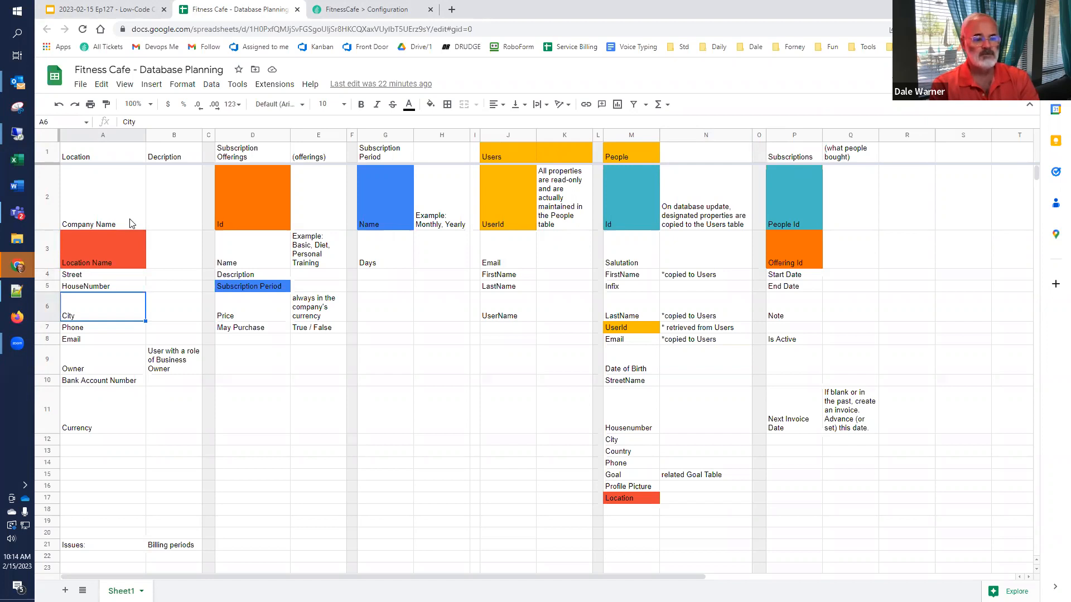
pyautogui.press('Down')
pyautogui.press('Down')
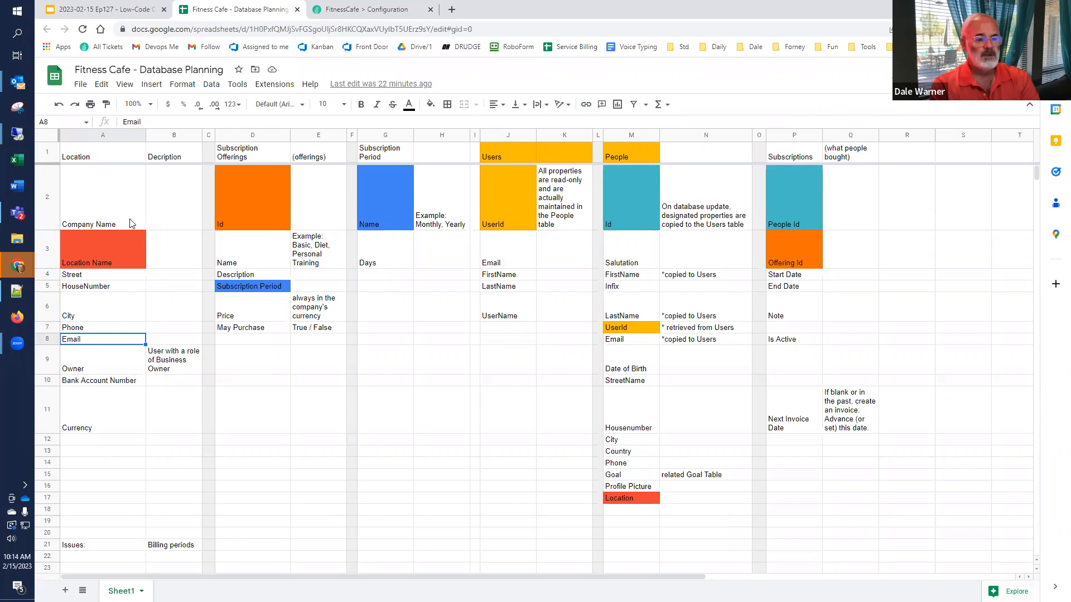
pyautogui.press('Down')
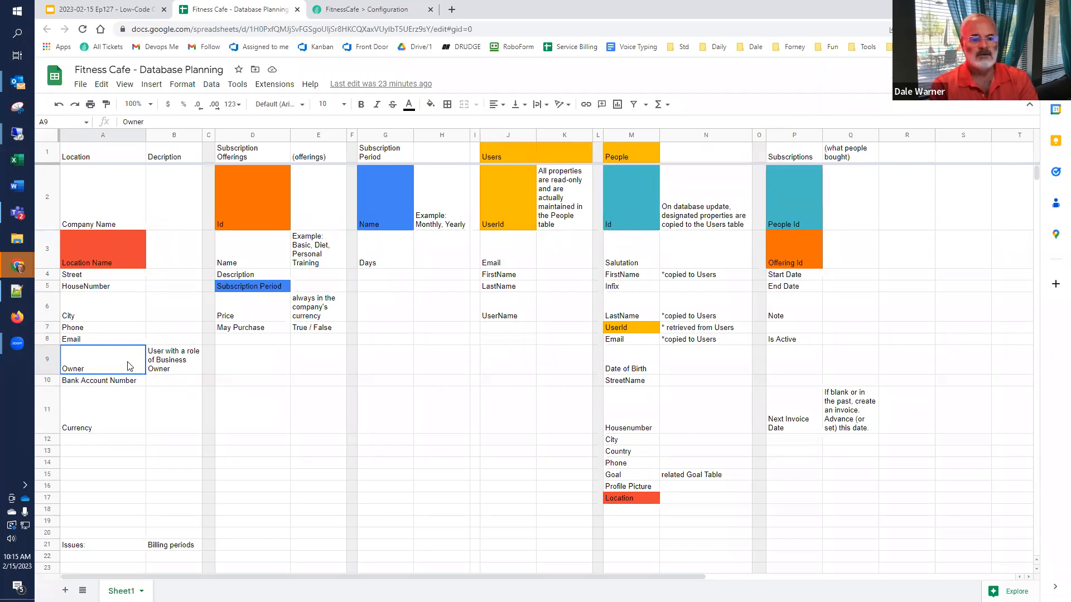
# Step: Copy the People Id cell's teal fill onto the Owner cell with Paint format
pyautogui.click(634, 199)
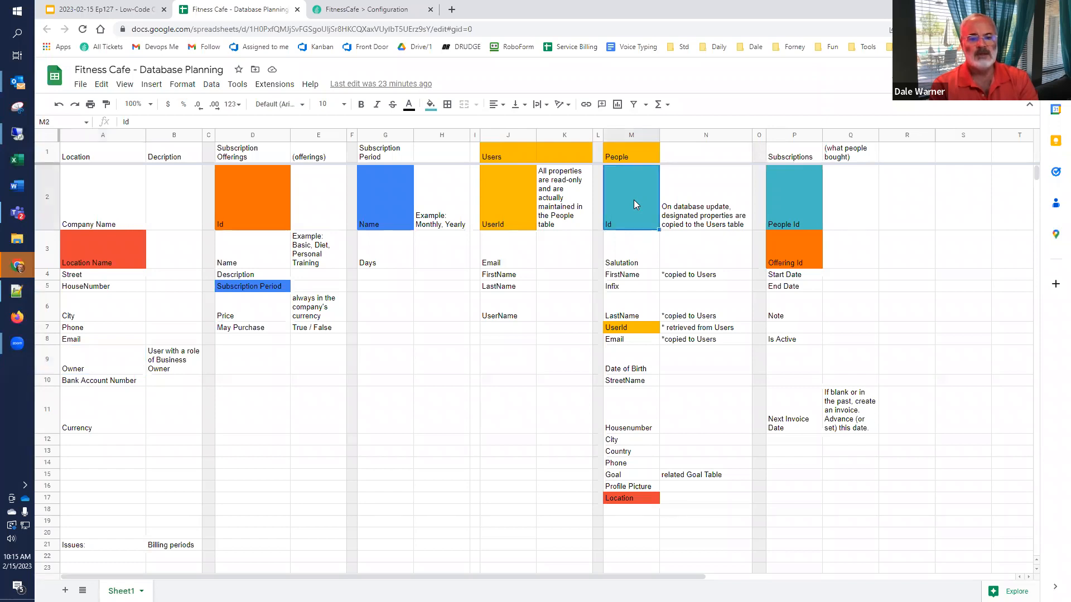
pyautogui.click(430, 105)
pyautogui.click(88, 368)
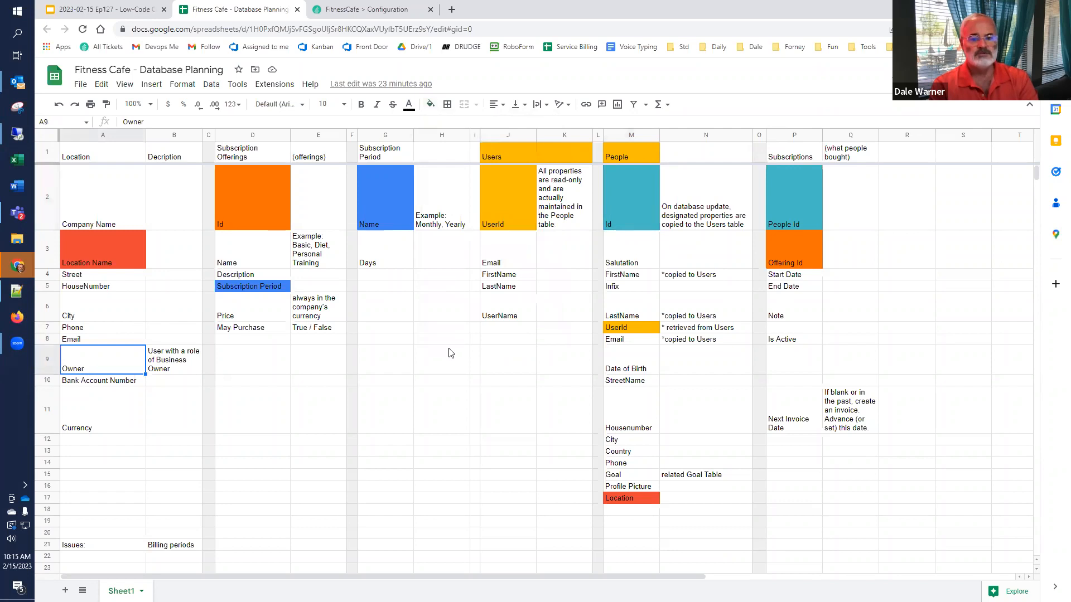
pyautogui.click(633, 210)
pyautogui.click(106, 105)
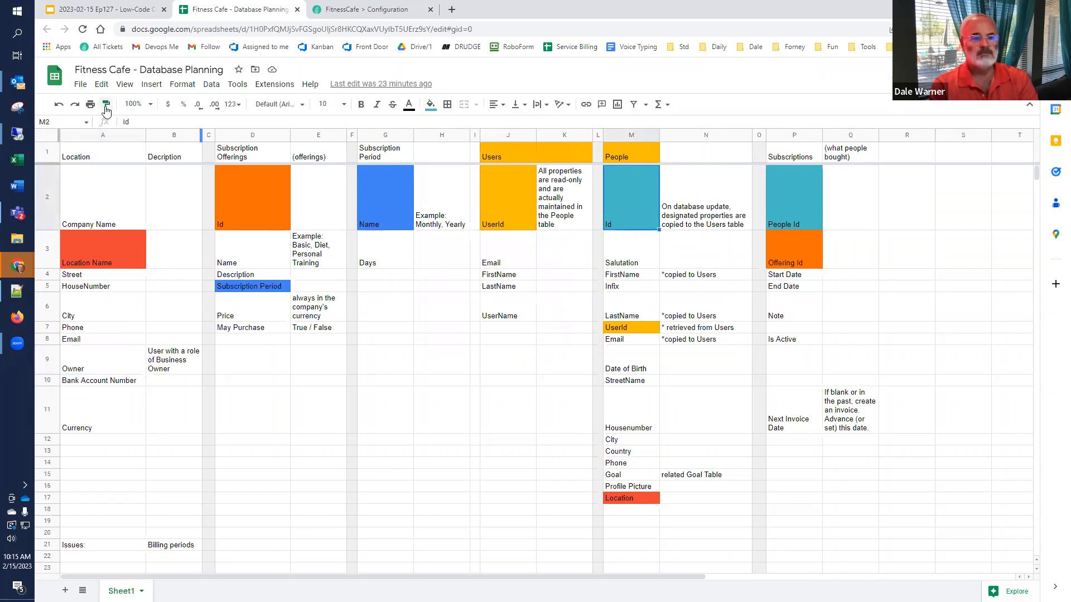
pyautogui.click(91, 366)
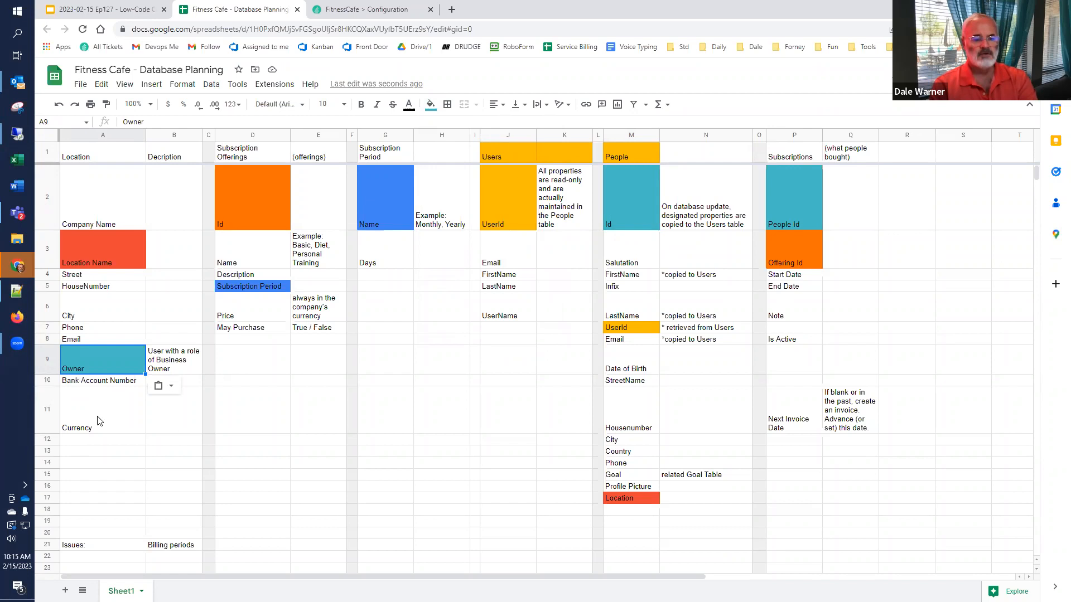
# Step: Delete the Issues and Billing periods notes in row 21
pyautogui.click(78, 547)
pyautogui.hotkey('shift', 'Right')
pyautogui.press('Delete')
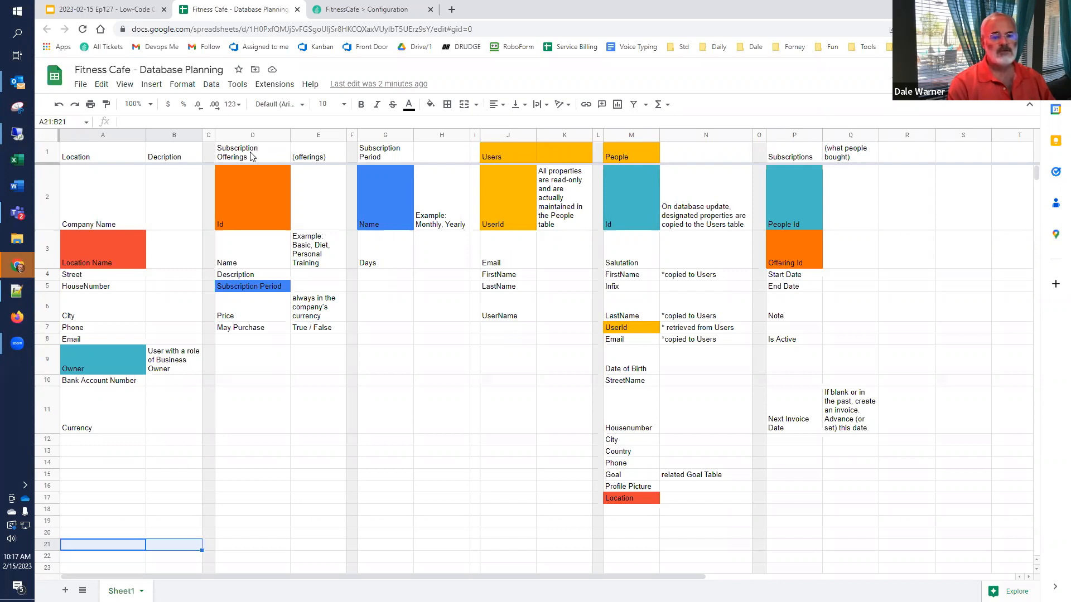
pyautogui.click(244, 265)
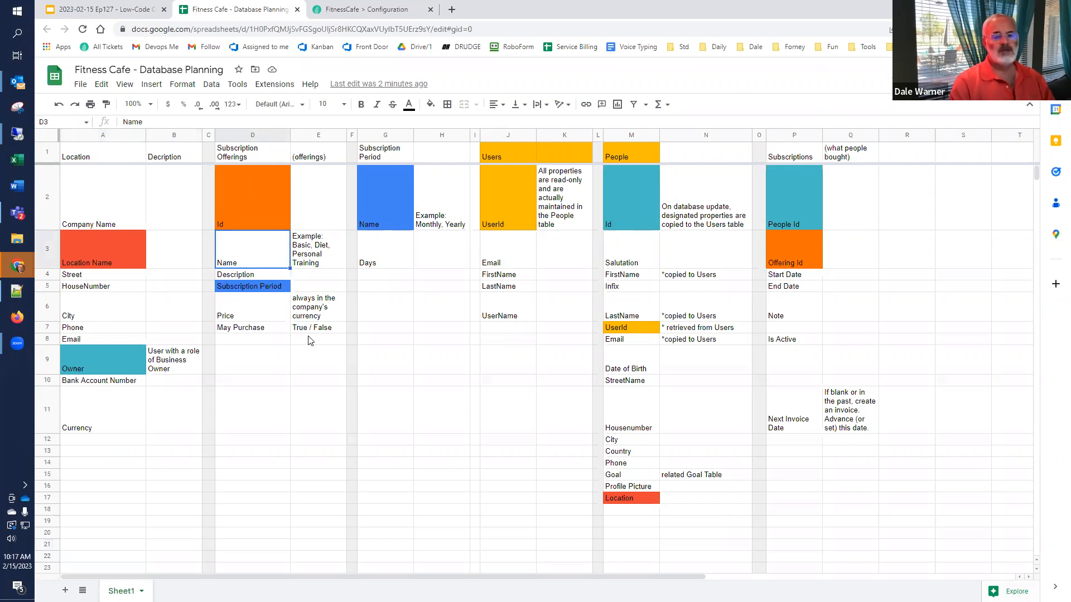
pyautogui.press('Down')
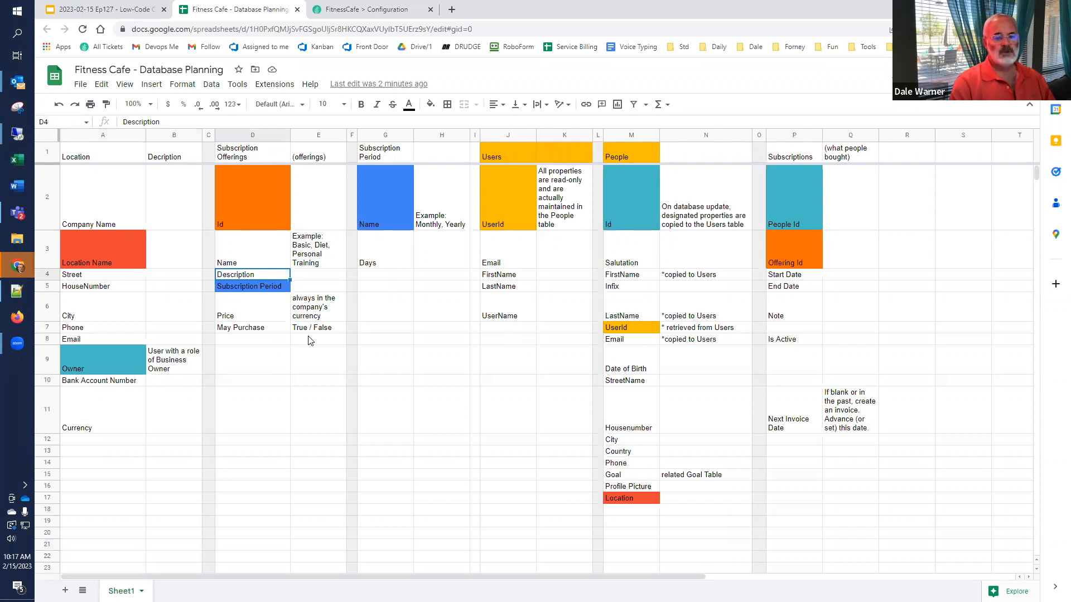
pyautogui.press('Down')
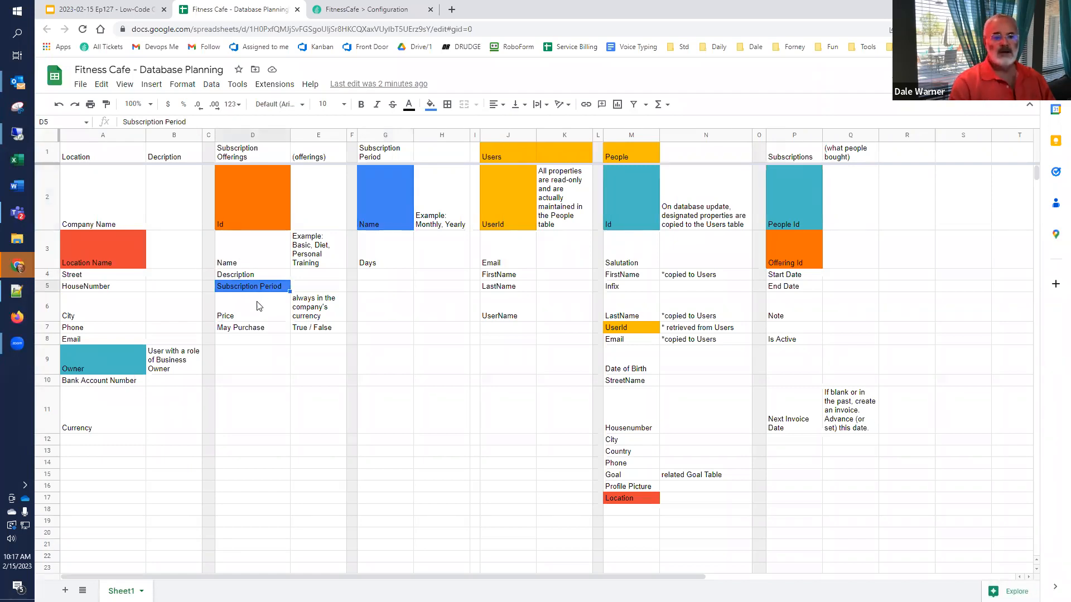
pyautogui.click(254, 315)
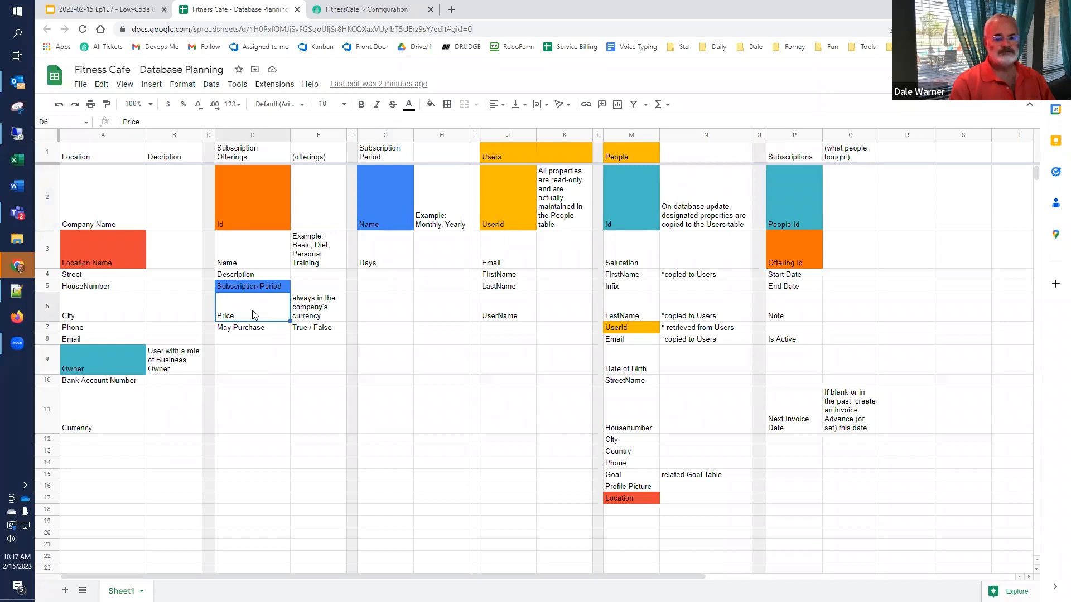
pyautogui.click(248, 329)
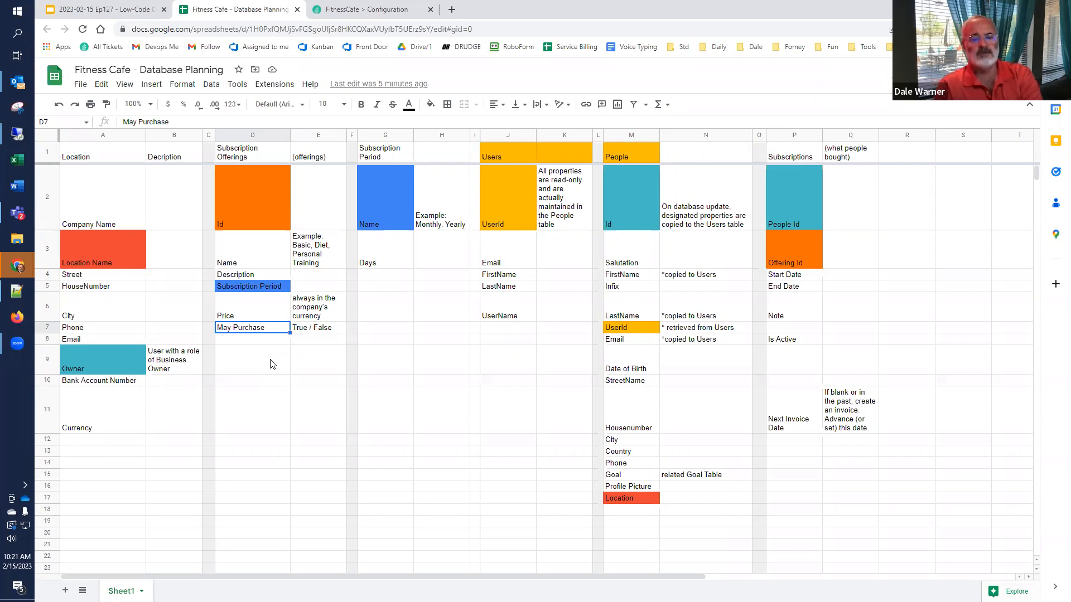
pyautogui.click(640, 288)
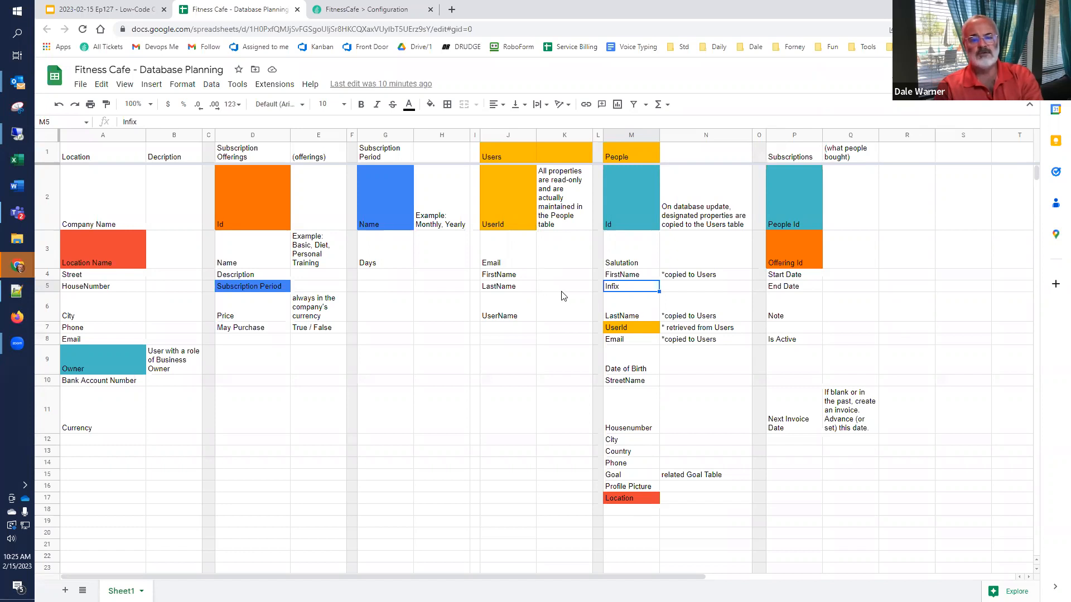
# Step: Move LastName and UserName in the Users column one row lower and check alignment with People
pyautogui.click(509, 286)
pyautogui.hotkey('shift', 'Down')
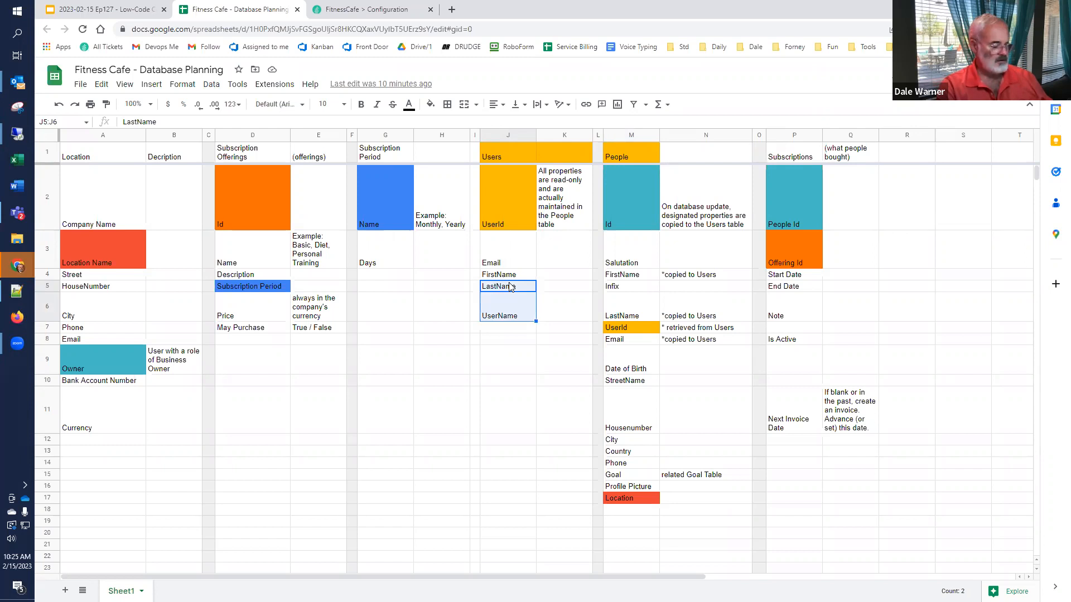
pyautogui.hotkey('ctrl', 'c')
pyautogui.press('Down')
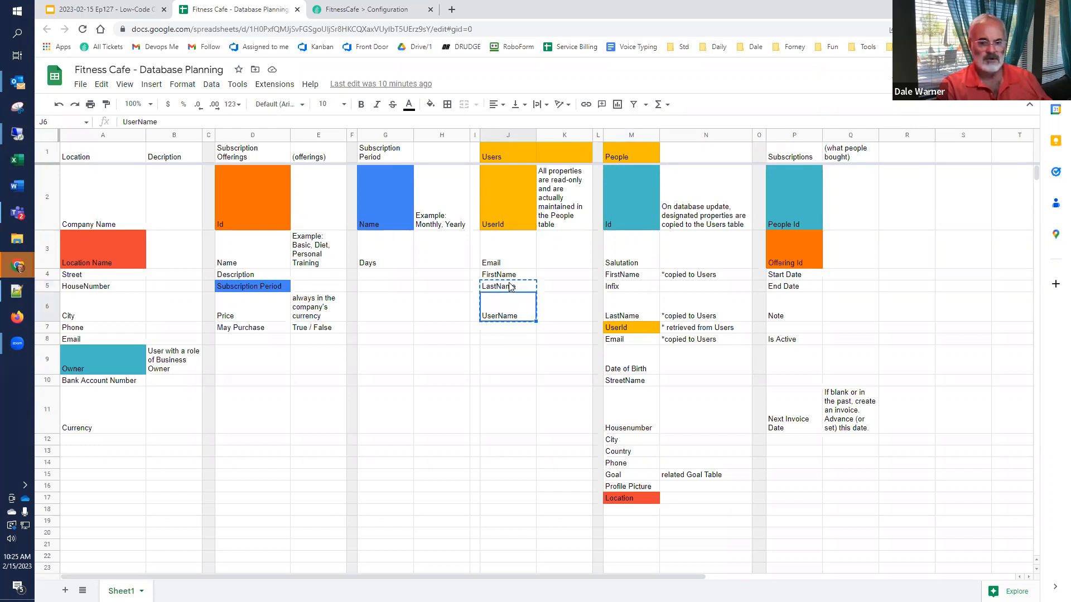
pyautogui.hotkey('ctrl', 'v')
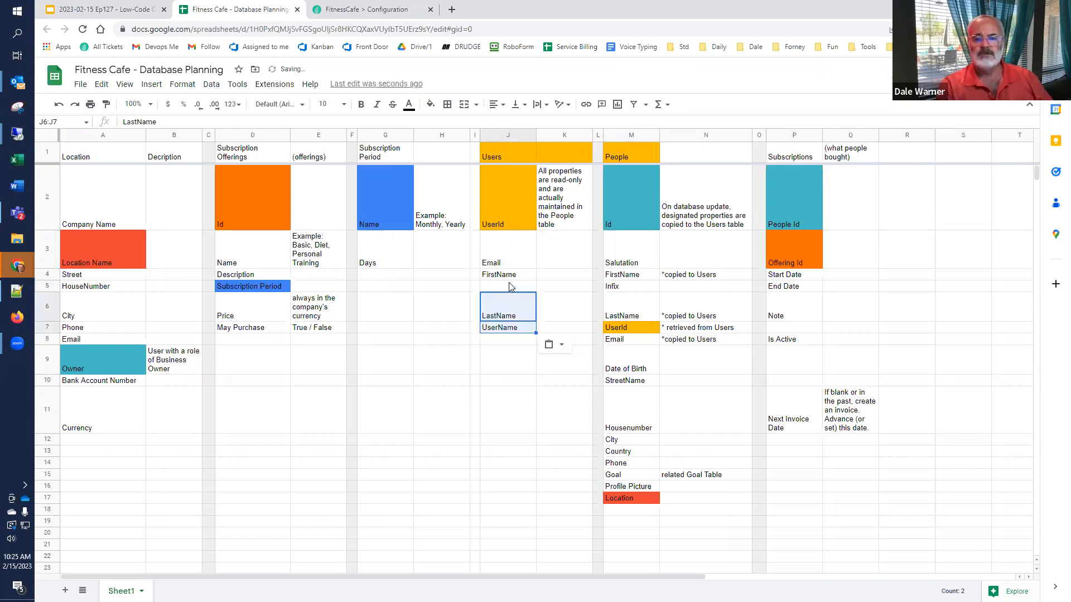
pyautogui.click(641, 277)
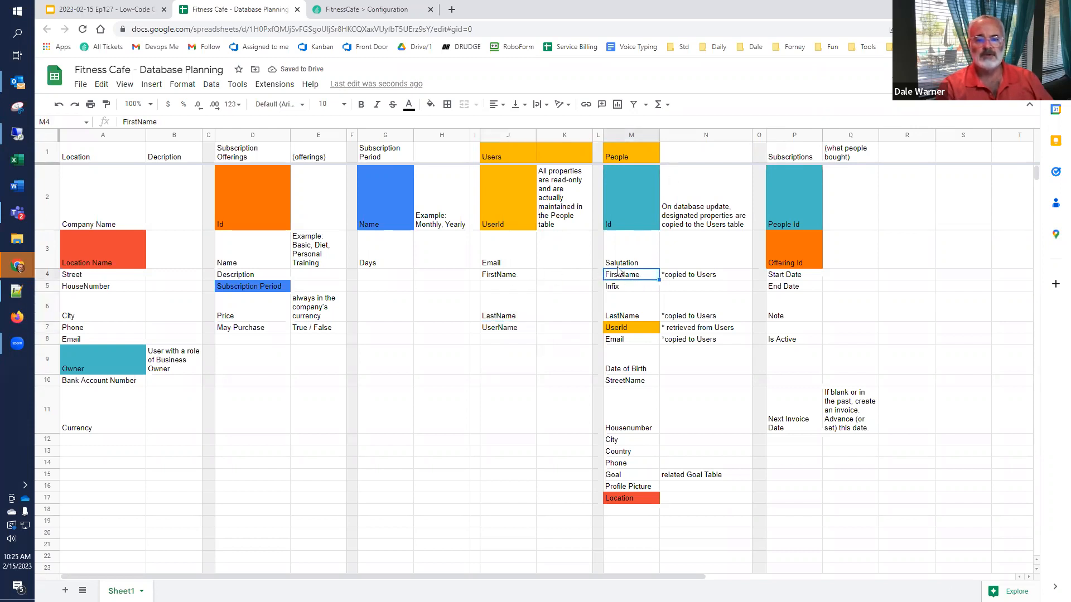
pyautogui.click(520, 278)
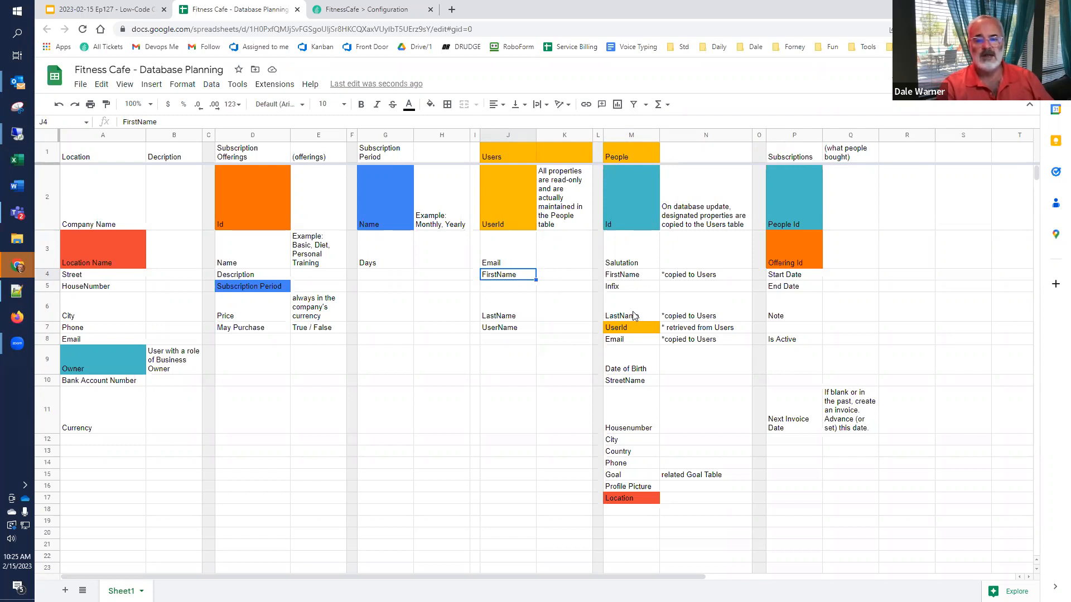
# Step: Move Email from J3 to J8, just below UserName in the Users list
pyautogui.click(496, 263)
pyautogui.hotkey('ctrl', 'c')
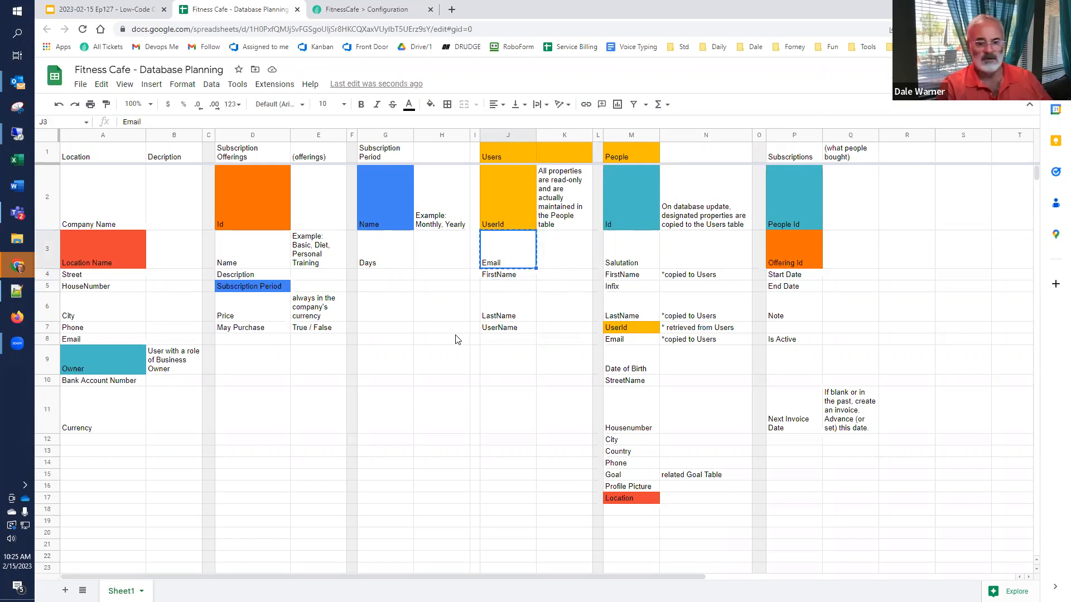
pyautogui.click(489, 341)
pyautogui.hotkey('ctrl', 'v')
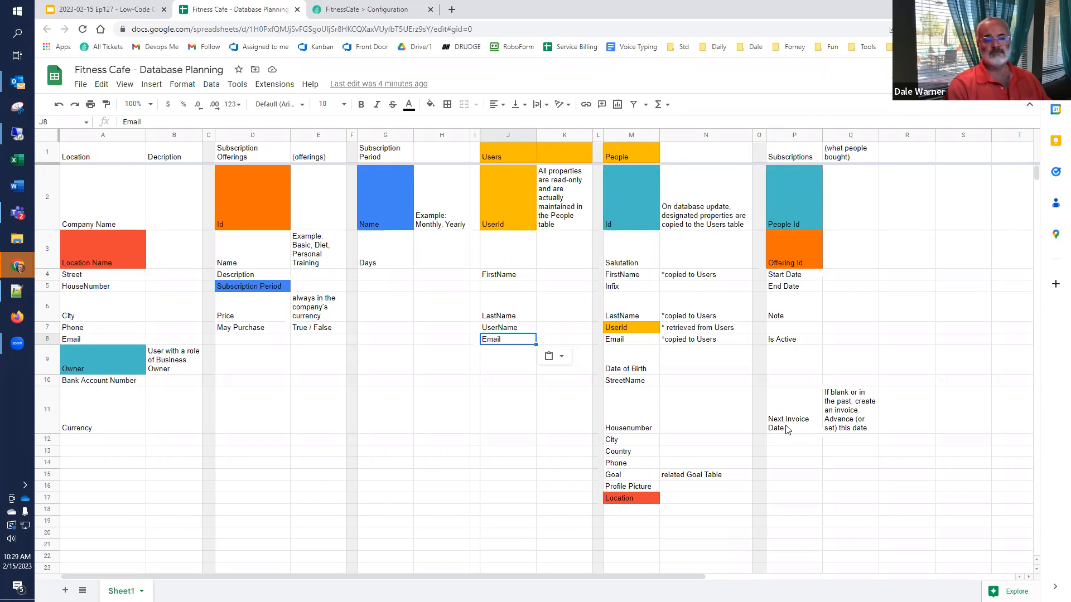
pyautogui.click(387, 254)
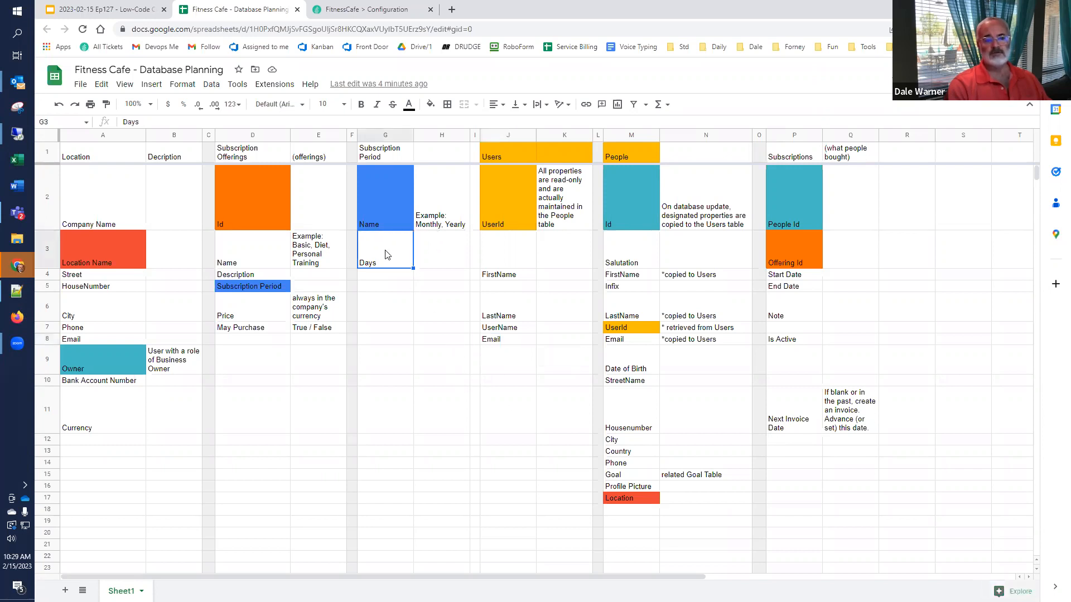
pyautogui.click(775, 430)
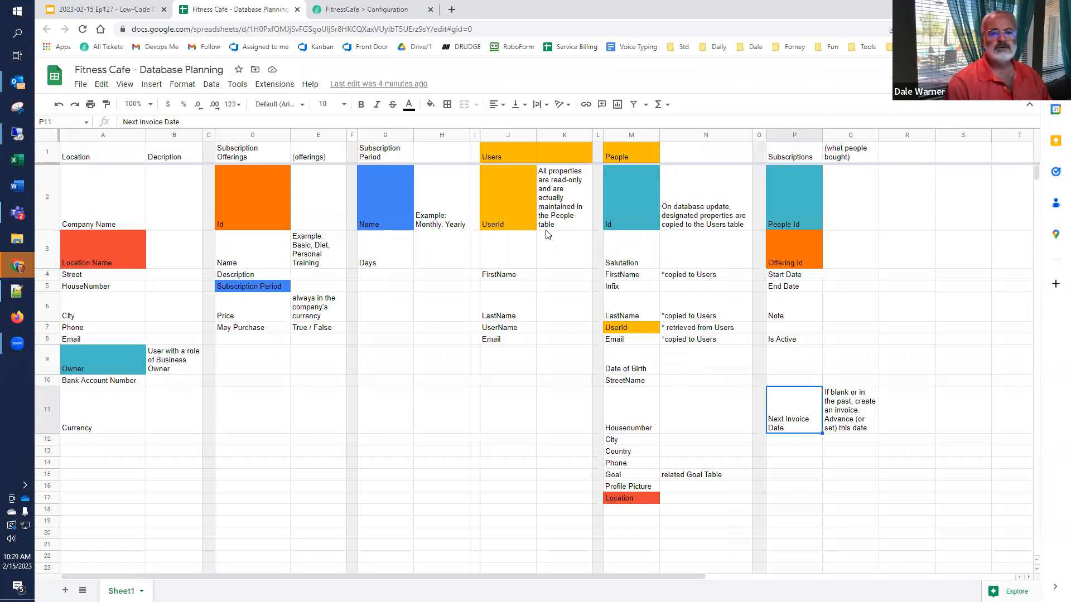
# Step: Open a second copy of the planning sheet in its own window
pyautogui.rightClick(248, 11)
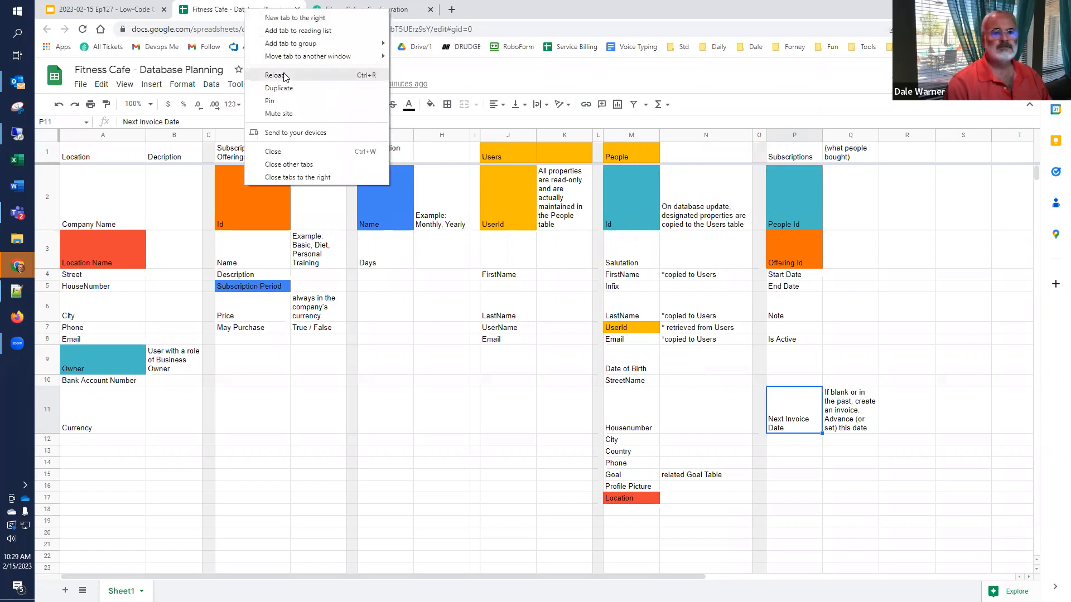
pyautogui.click(279, 88)
pyautogui.moveTo(328, 13); pyautogui.dragTo(1, 34)
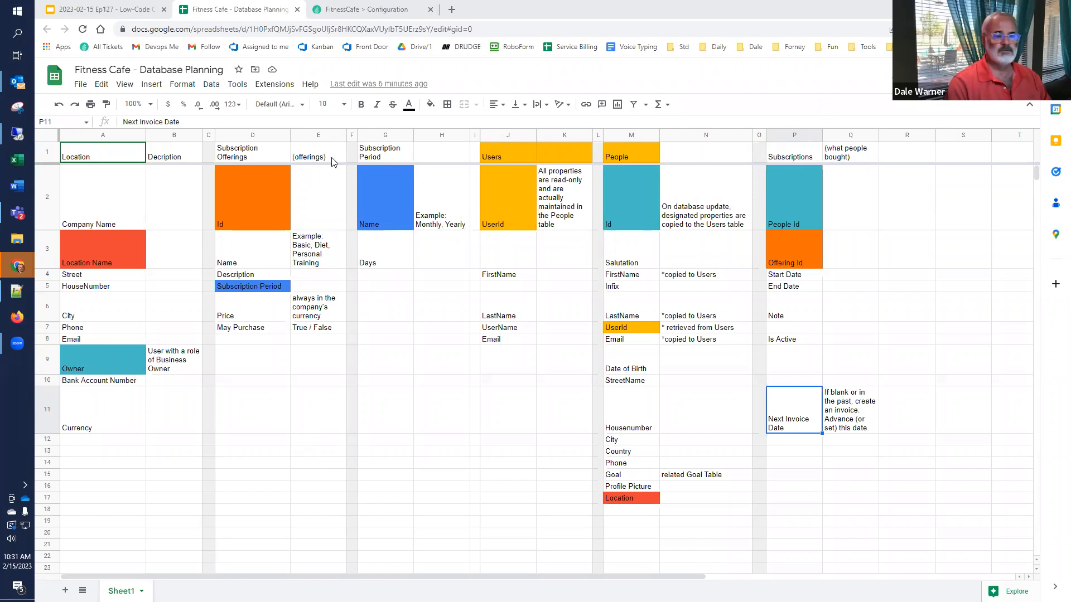
# Step: Edit the Company entity from the Entities list and scroll through its Properties tab
pyautogui.click(373, 9)
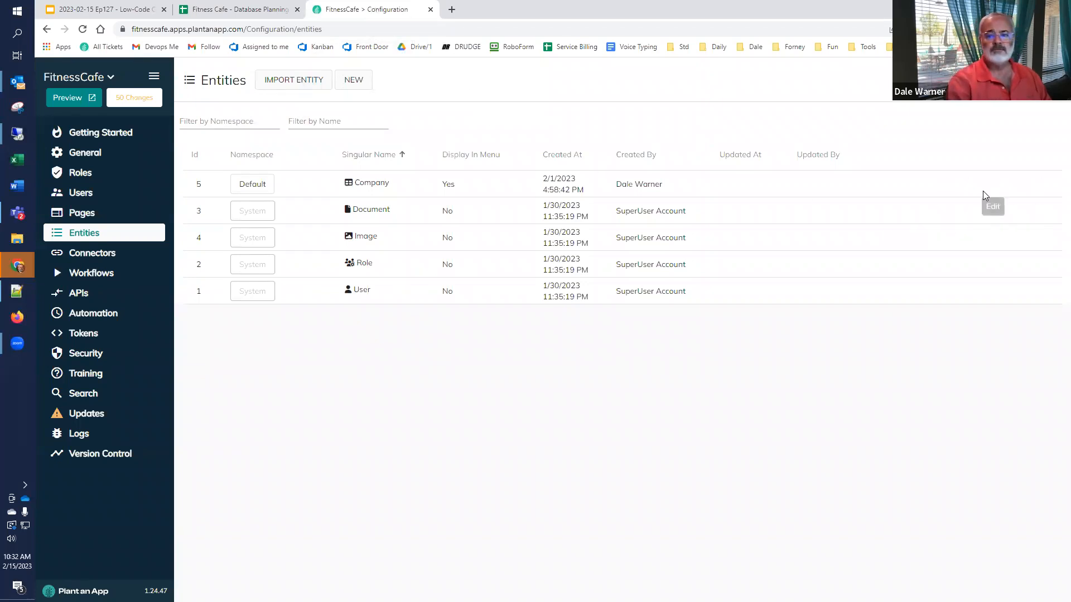
pyautogui.moveTo(985, 190)
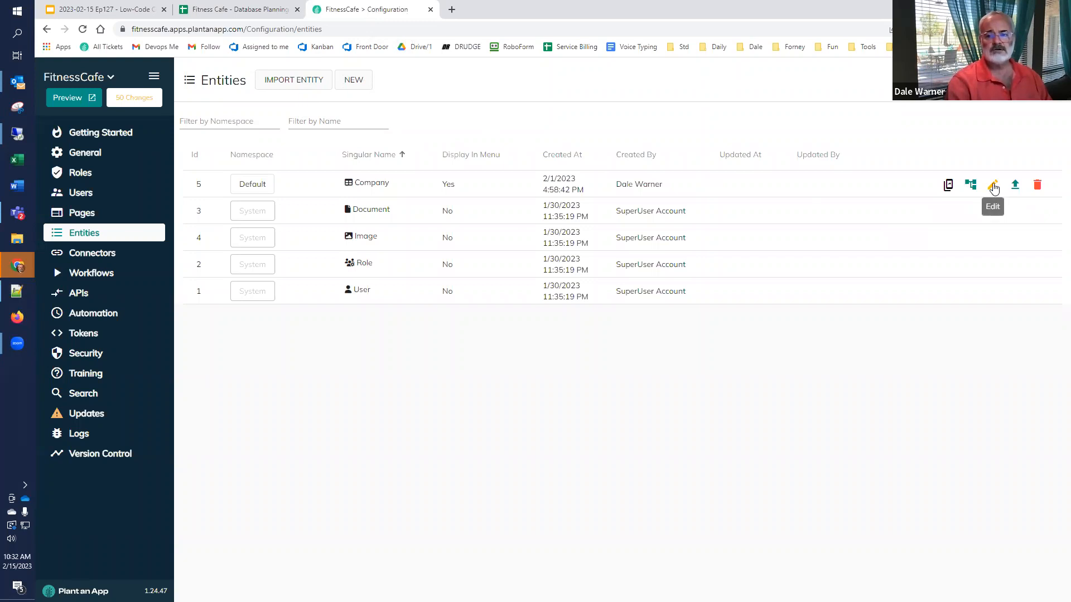
pyautogui.click(993, 187)
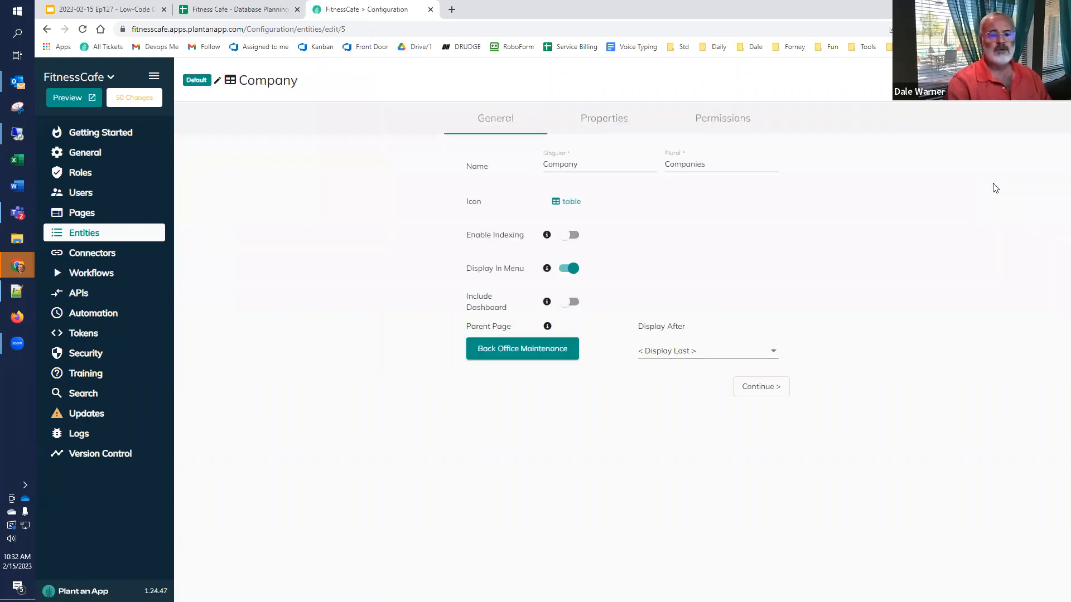
pyautogui.click(616, 119)
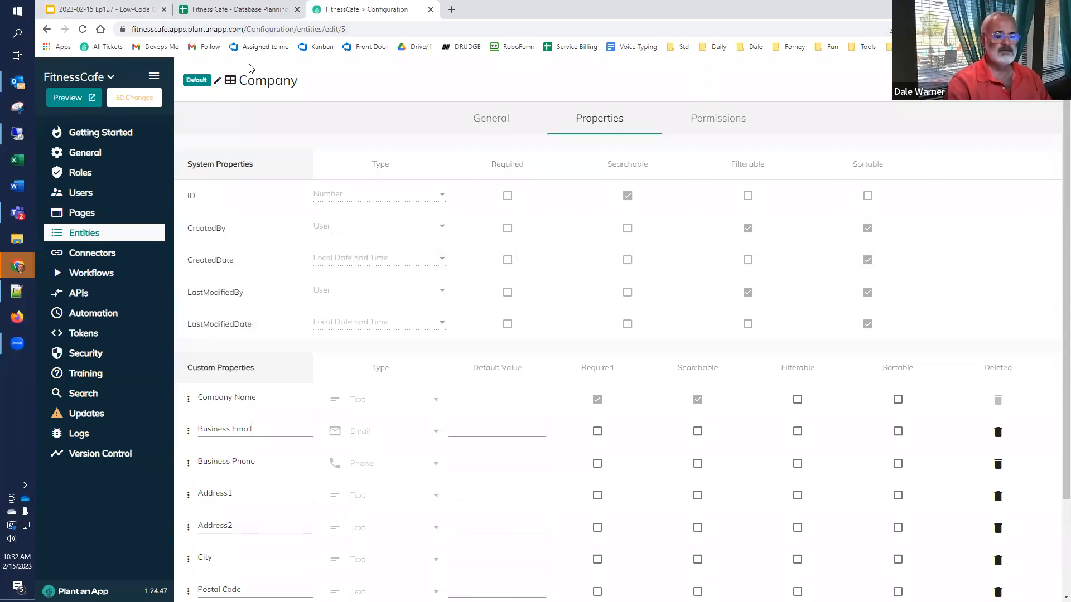
pyautogui.scroll(-2, 301, 167)
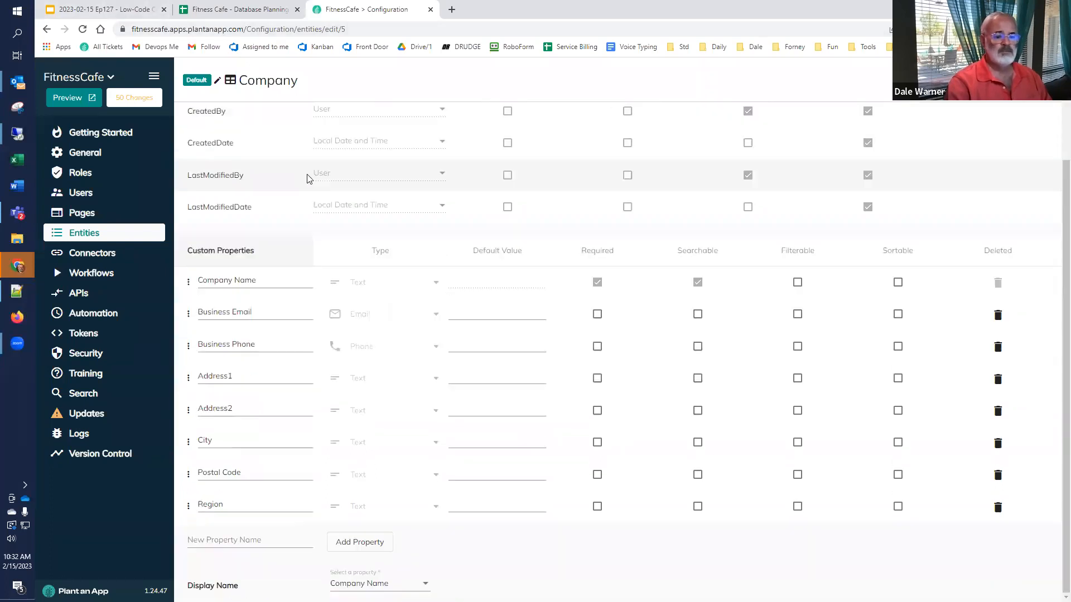
pyautogui.scroll(2, 347, 200)
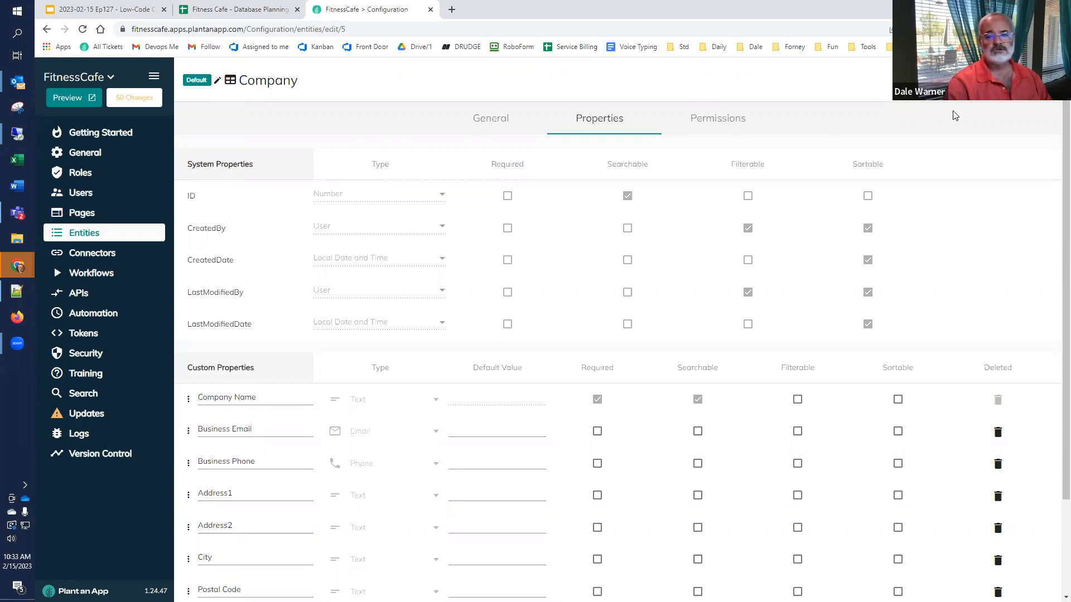
# Step: Change the Company entity's singular name to Location and plural to Locations
pyautogui.click(506, 118)
pyautogui.doubleClick(563, 164)
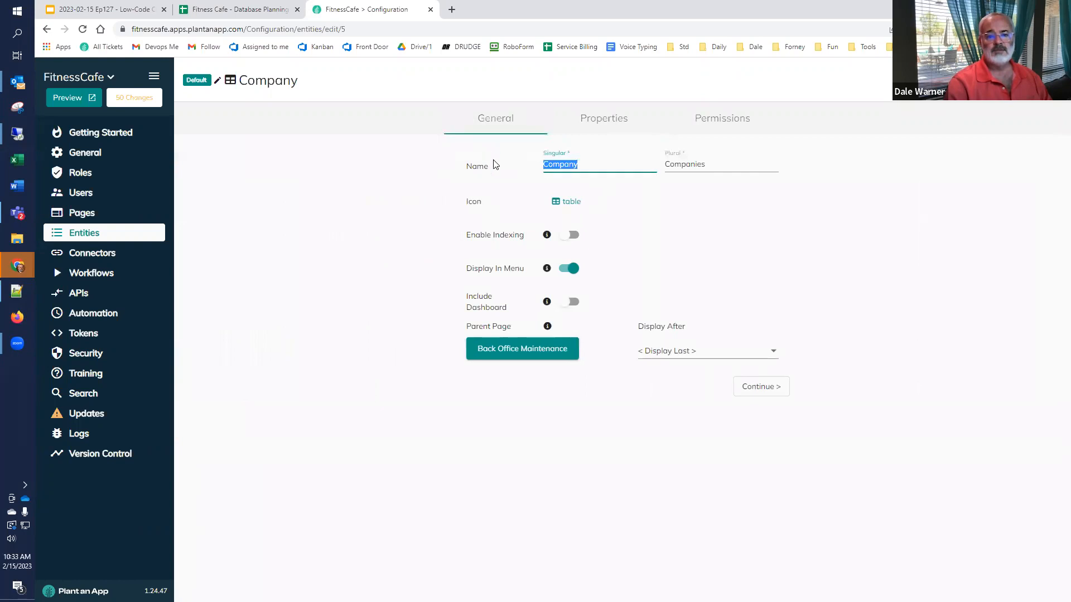
pyautogui.write('Location')
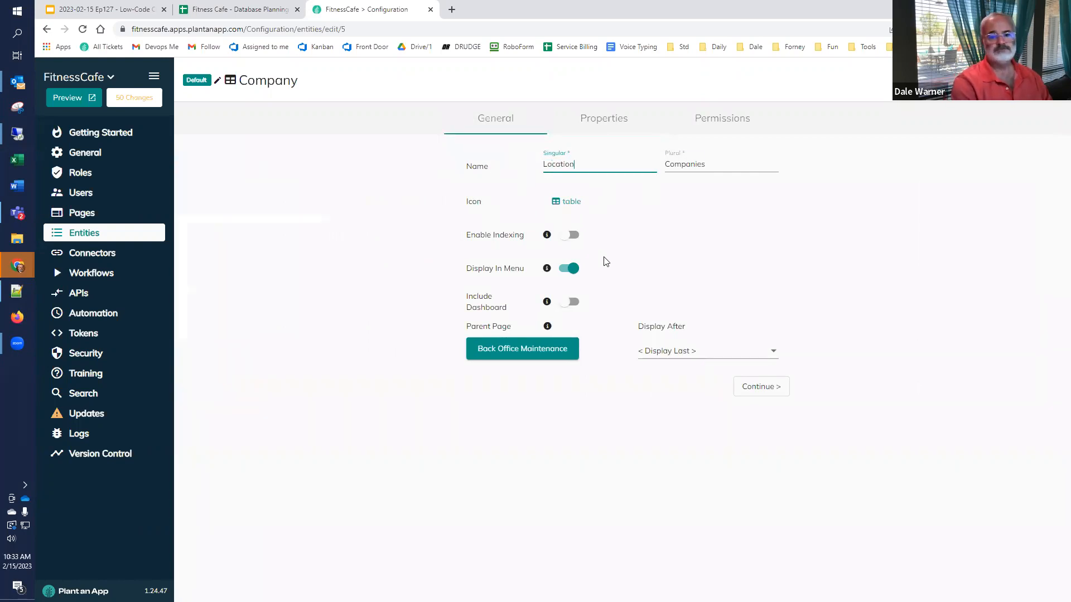
pyautogui.press('Tab')
pyautogui.write('Locations')
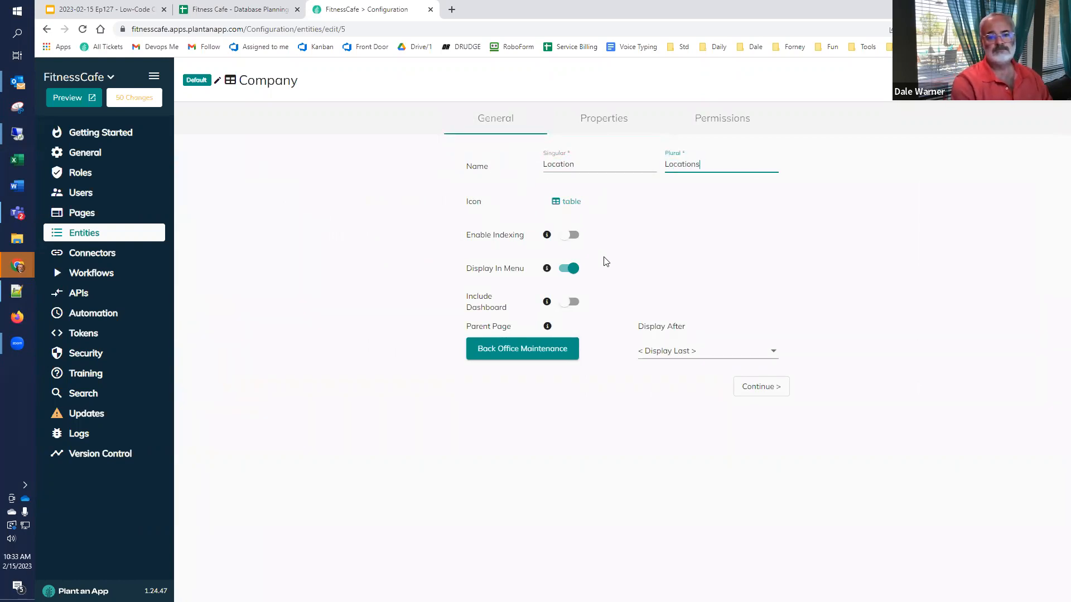
pyautogui.click(602, 119)
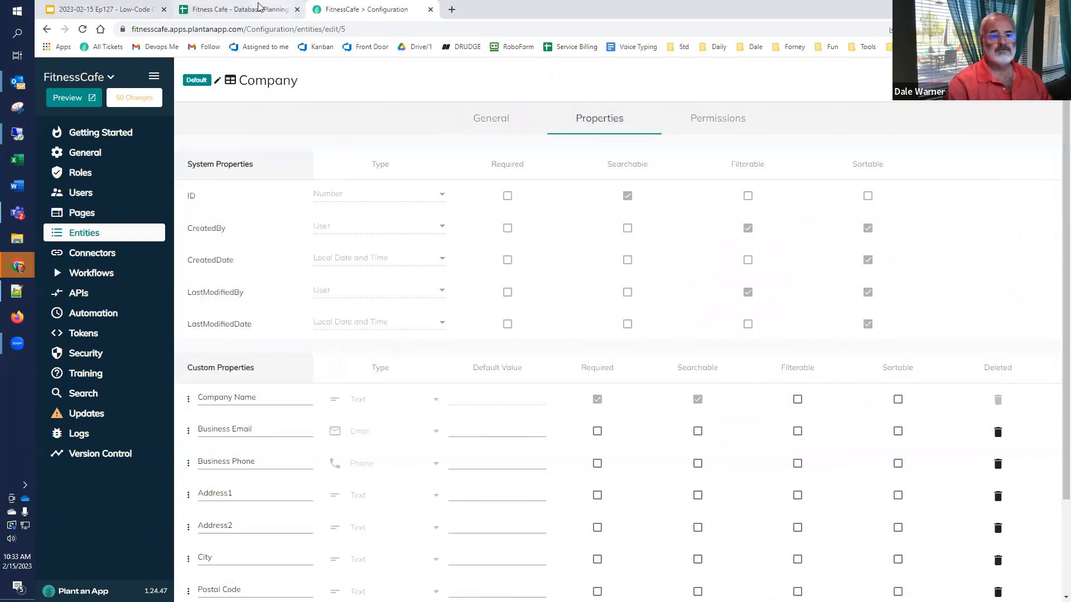
pyautogui.click(259, 8)
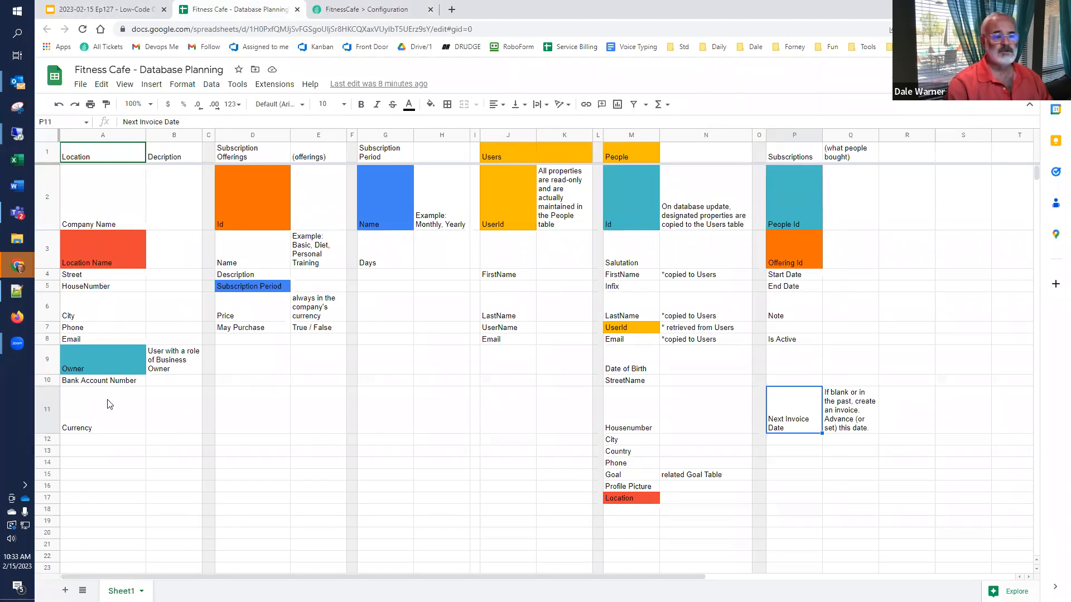
# Step: Add a Location Name text property and move it to the top of the custom properties
pyautogui.click(371, 10)
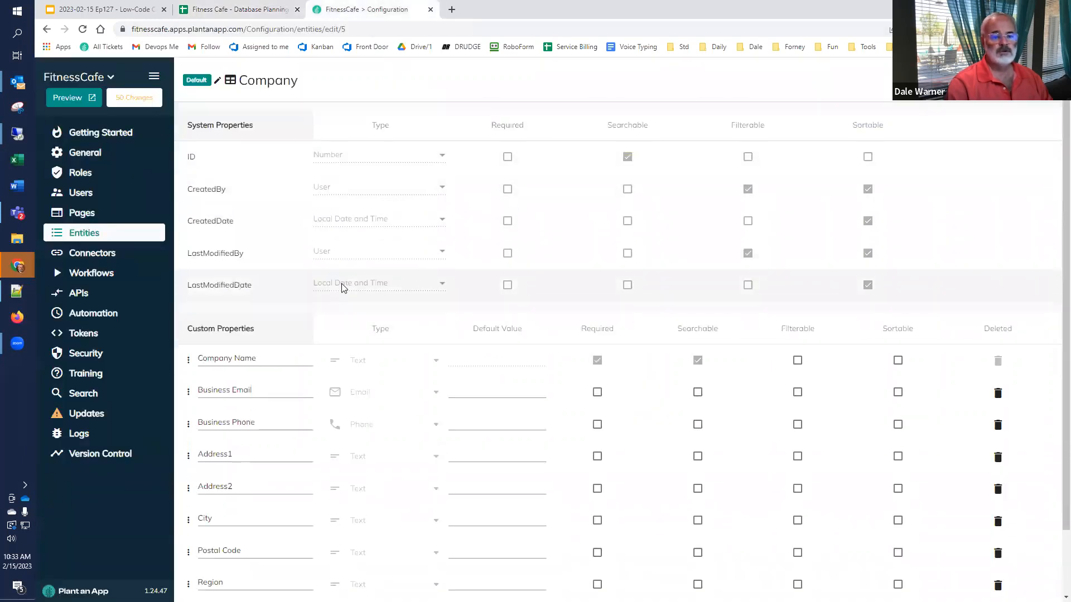
pyautogui.scroll(-2, 313, 282)
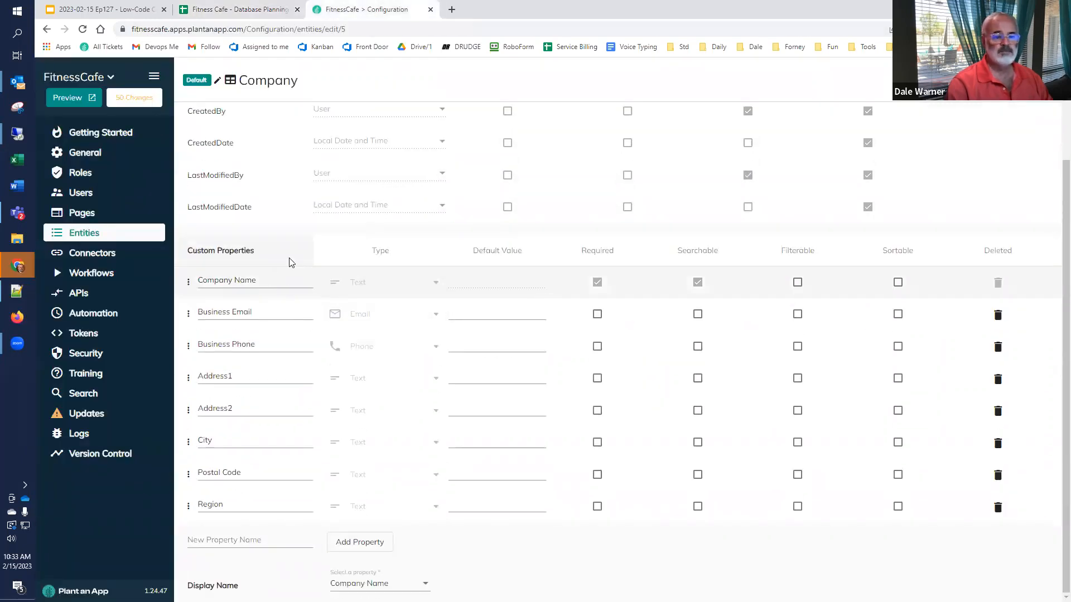
pyautogui.click(260, 539)
pyautogui.write('Location Name')
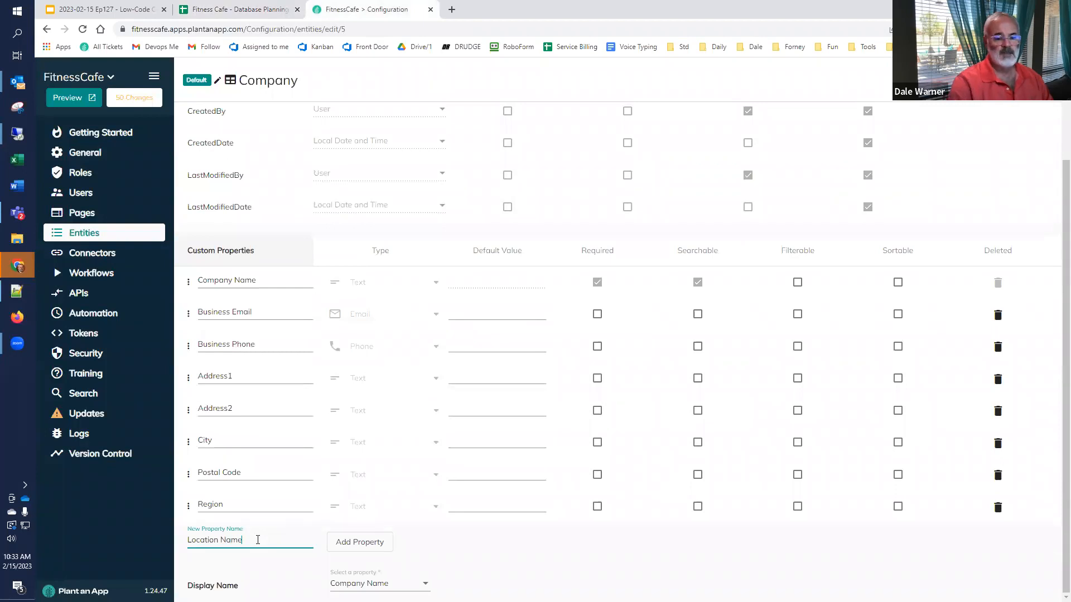
pyautogui.click(340, 550)
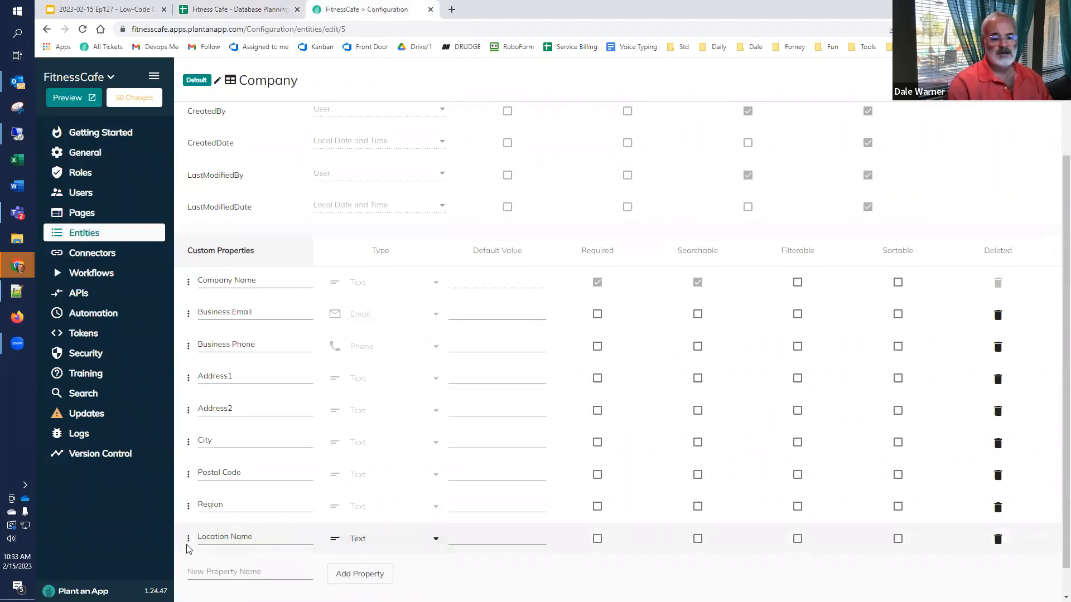
pyautogui.moveTo(189, 540); pyautogui.dragTo(184, 287)
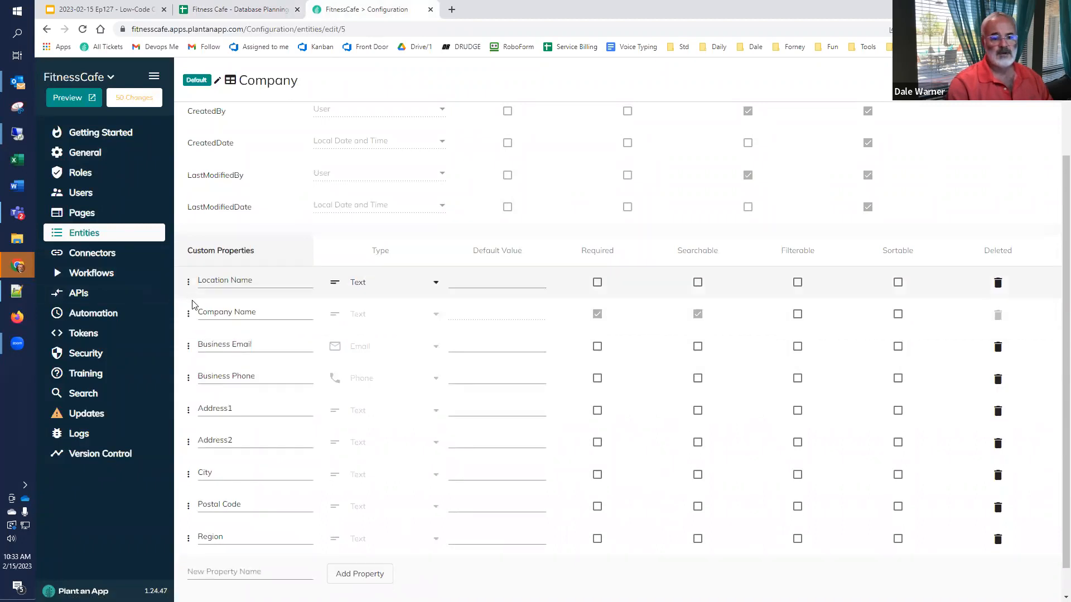
# Step: Choose Location Name as the entity's Display Name
pyautogui.scroll(-1, 373, 539)
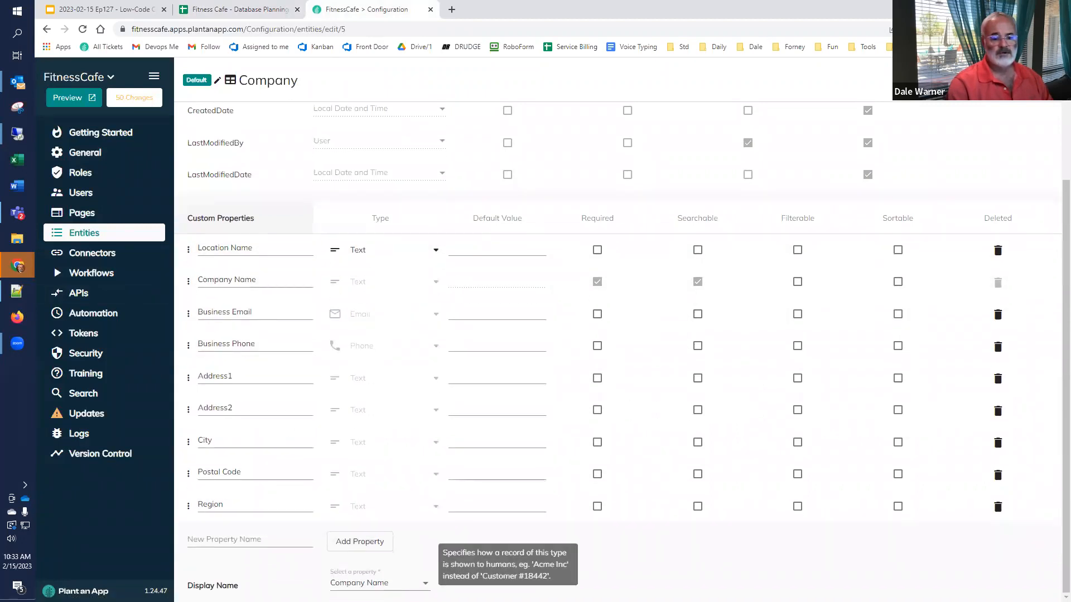
pyautogui.click(365, 584)
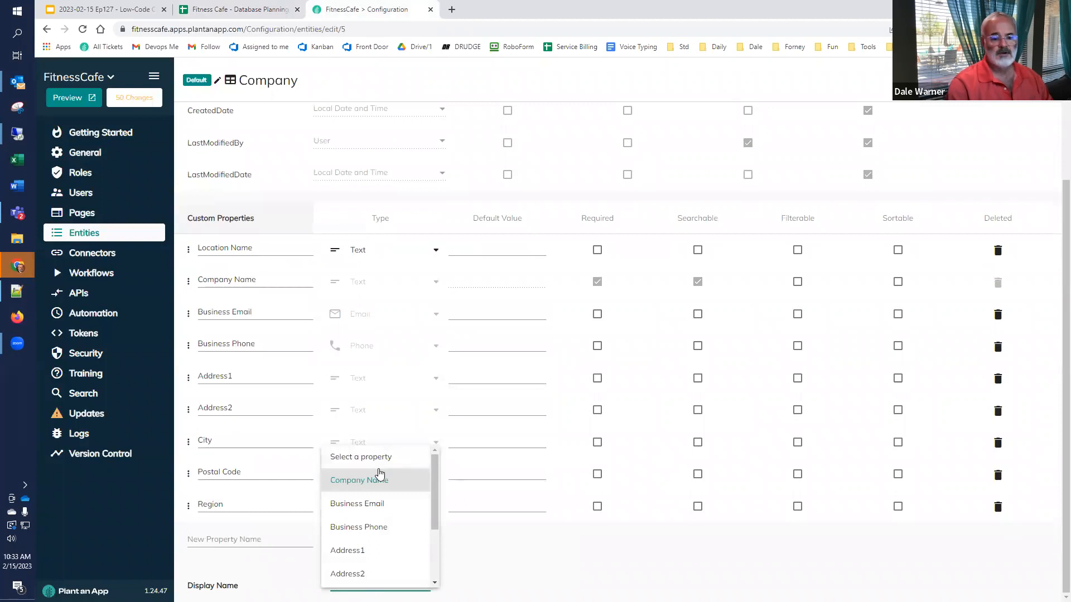
pyautogui.scroll(-2, 371, 552)
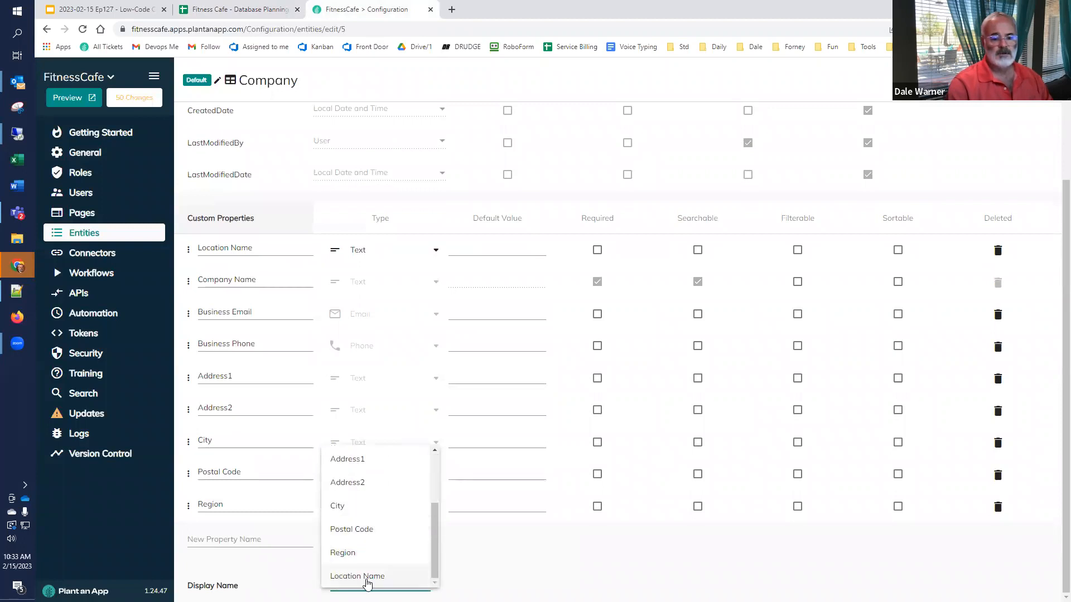
pyautogui.click(367, 579)
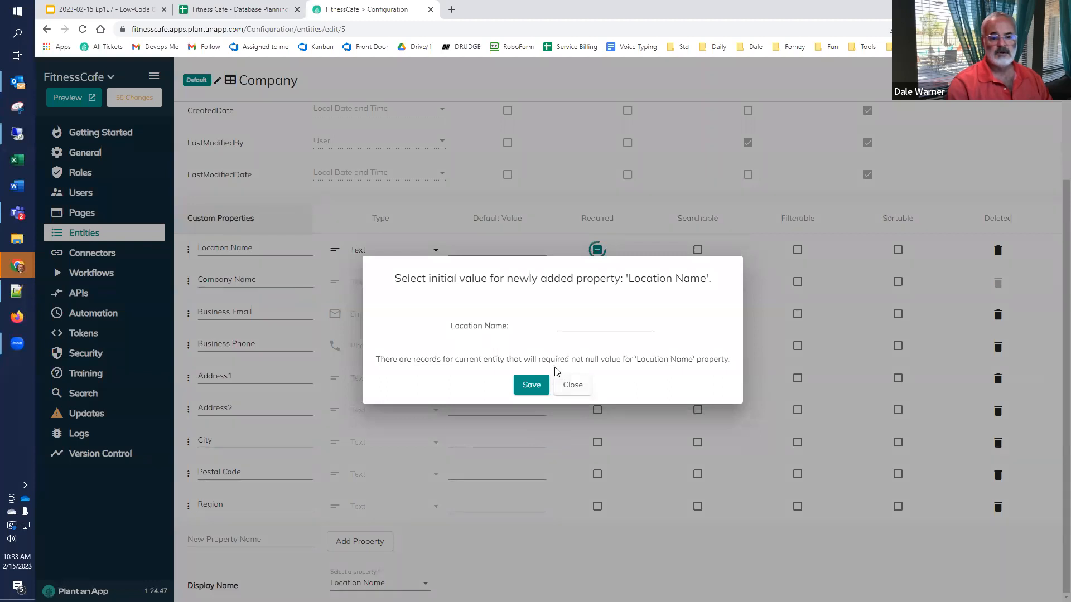
# Step: Enter 'Default Location' as the initial Location Name for existing records and save
pyautogui.click(579, 328)
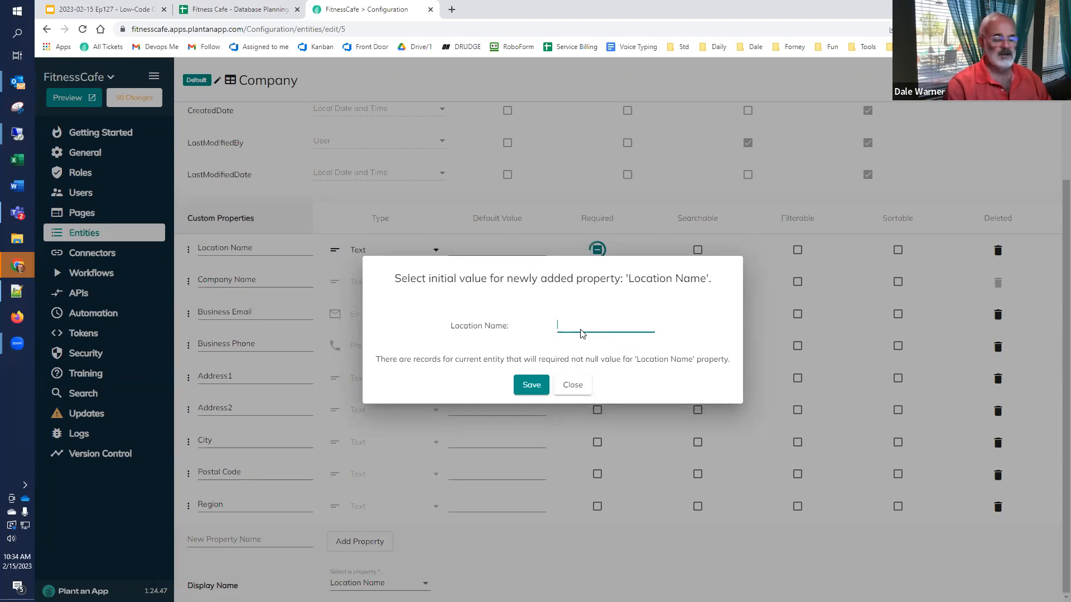
pyautogui.write('Defaul')
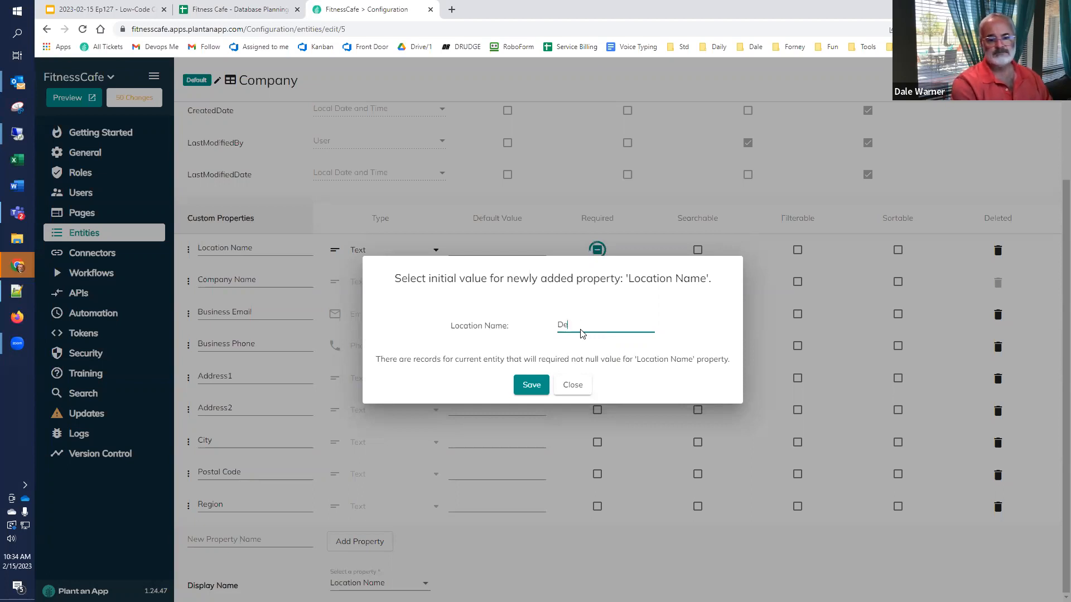
pyautogui.write('t Location')
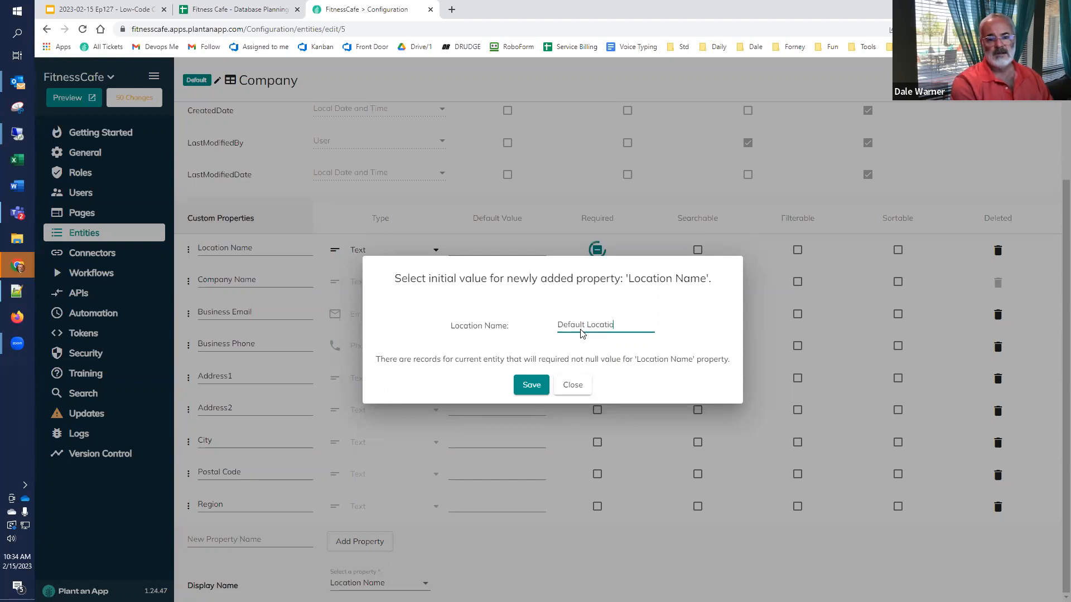
pyautogui.click(532, 386)
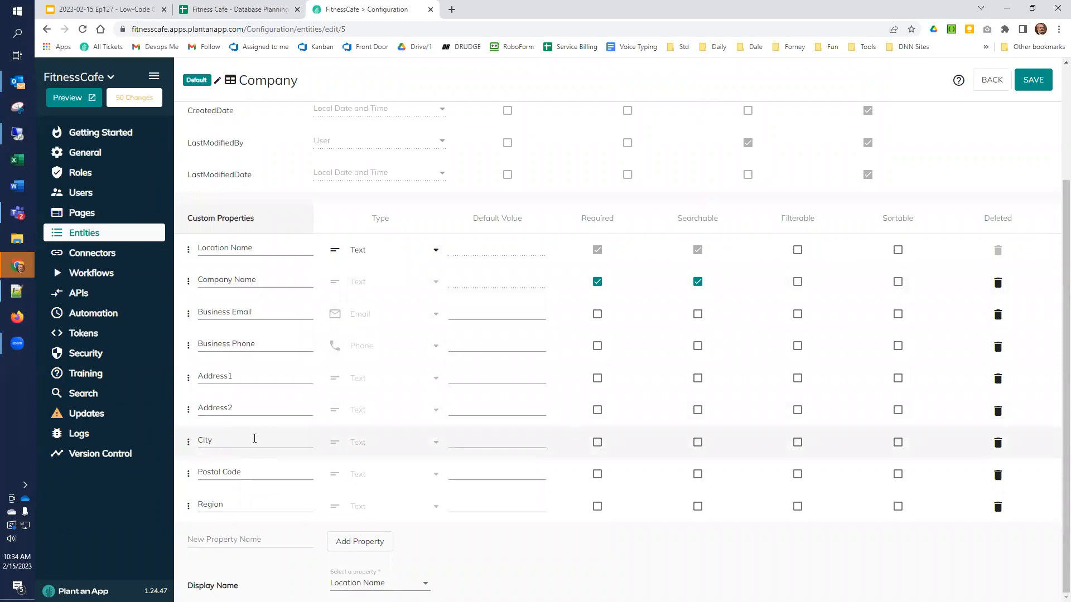
# Step: Add a House Number text property and place it just below Business Phone
pyautogui.click(262, 536)
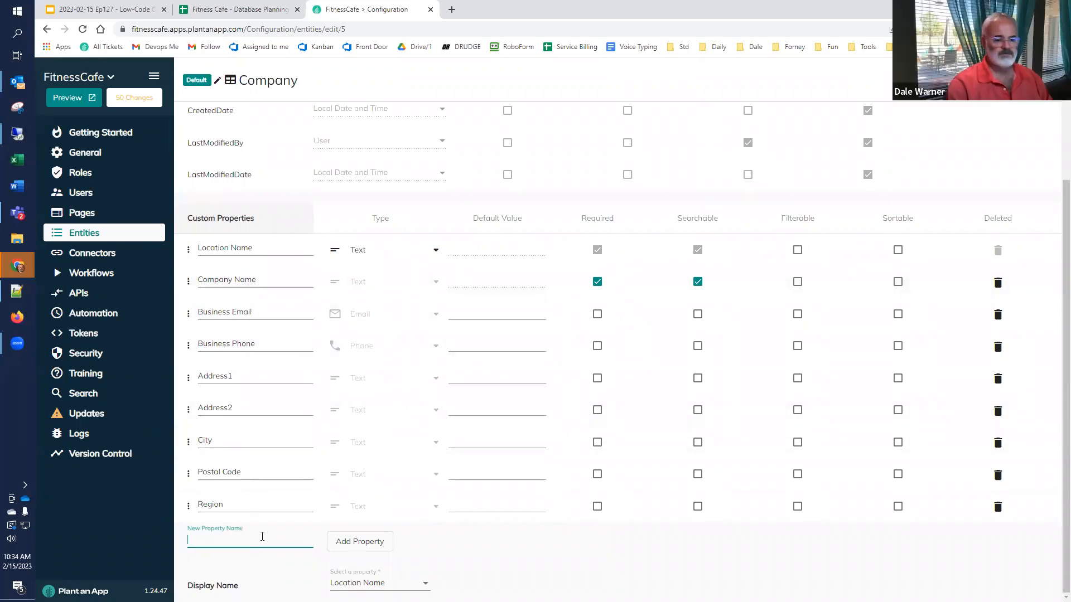
pyautogui.write('House Number')
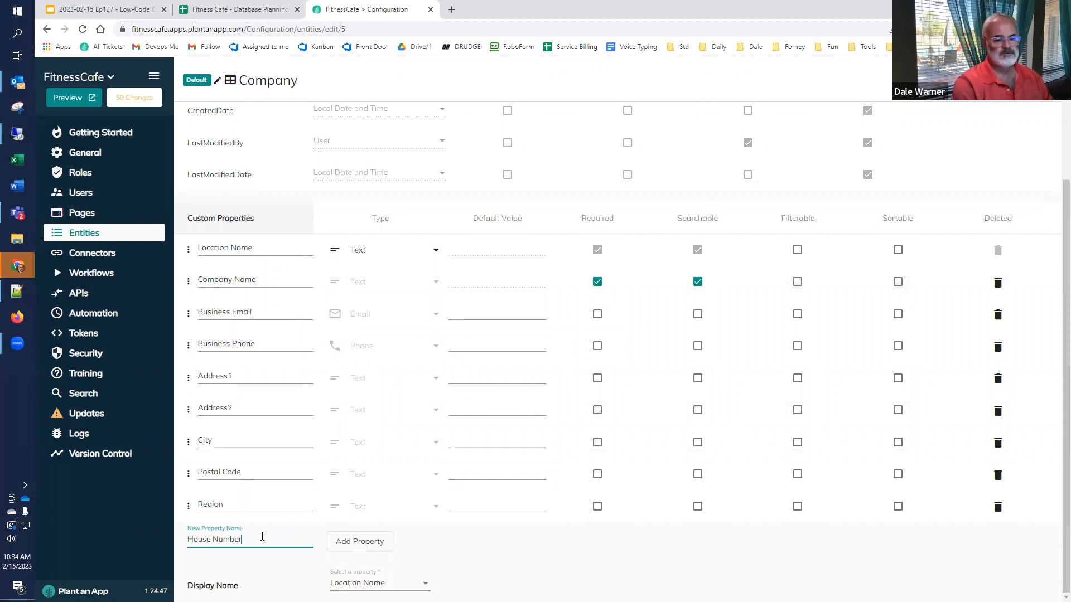
pyautogui.click(336, 542)
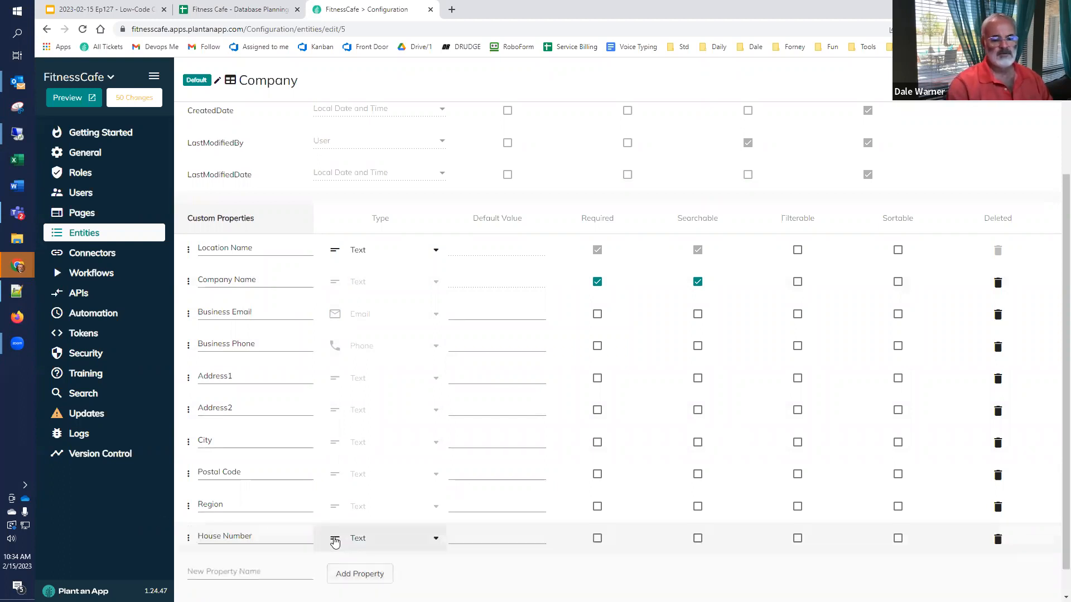
pyautogui.moveTo(187, 540); pyautogui.dragTo(186, 385)
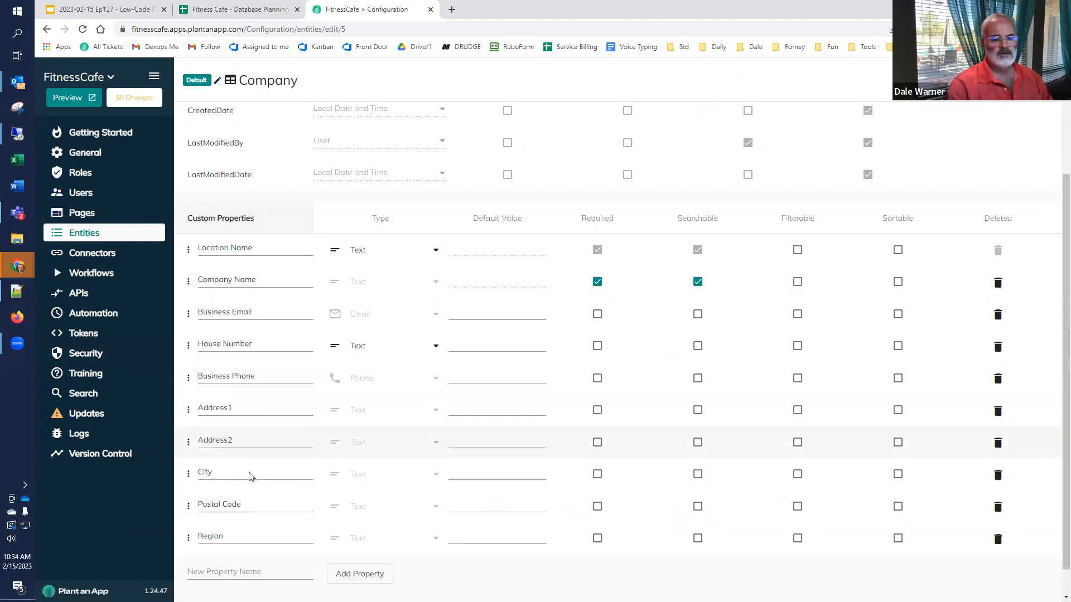
pyautogui.moveTo(191, 348); pyautogui.dragTo(324, 378)
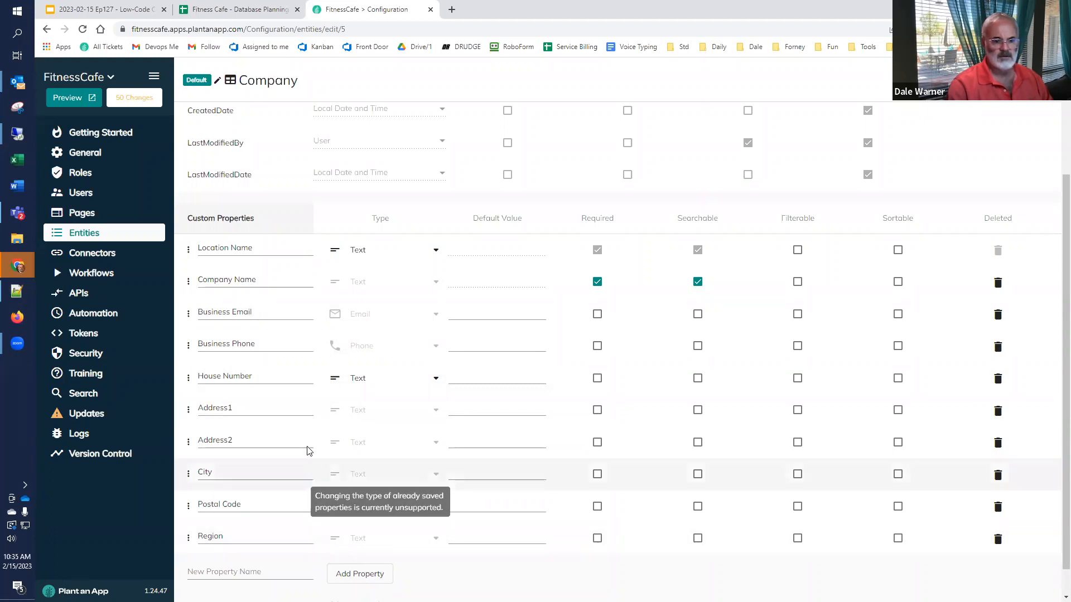
# Step: Add a Bank Account Number property to the entity
pyautogui.scroll(2, 306, 357)
pyautogui.scroll(-3, 301, 371)
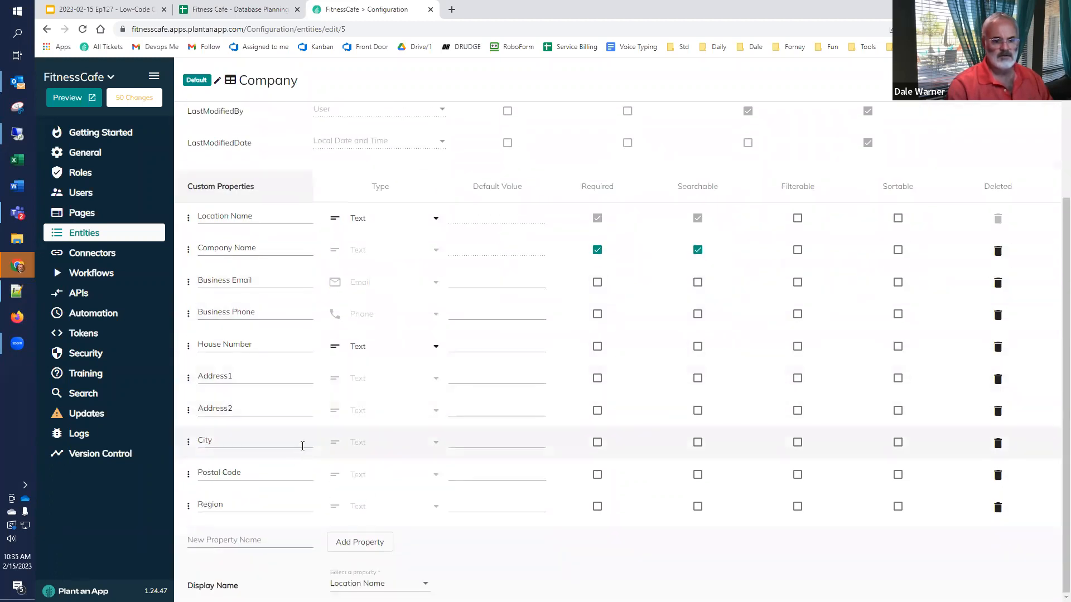
pyautogui.click(261, 542)
pyautogui.write('Bank Account Number')
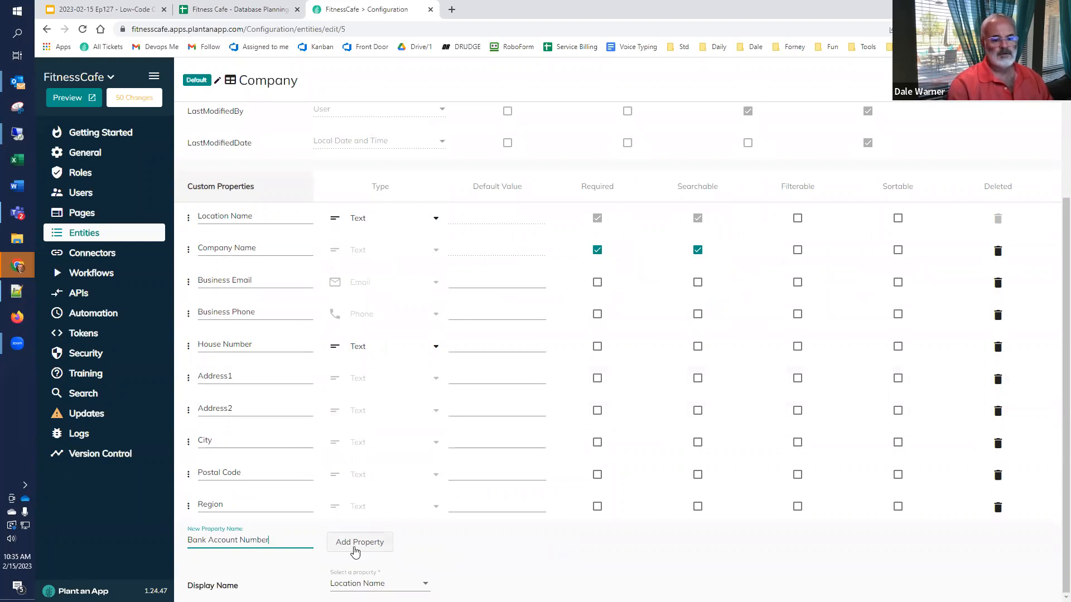
pyautogui.click(356, 551)
# Step: Add a Currency property and confirm its type stays Text
pyautogui.click(289, 575)
pyautogui.write('Currency')
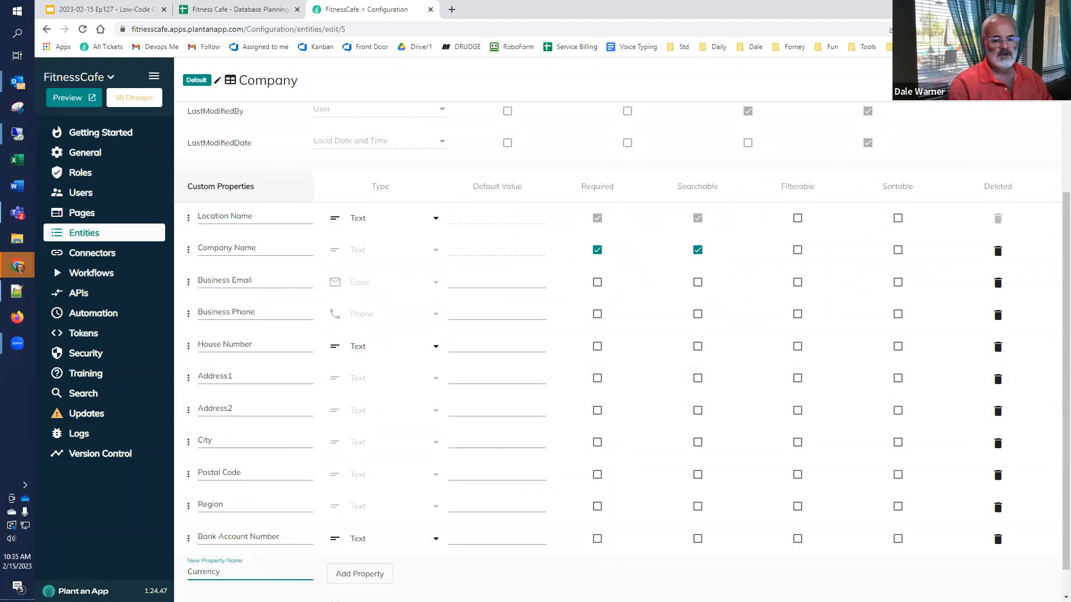
pyautogui.click(373, 574)
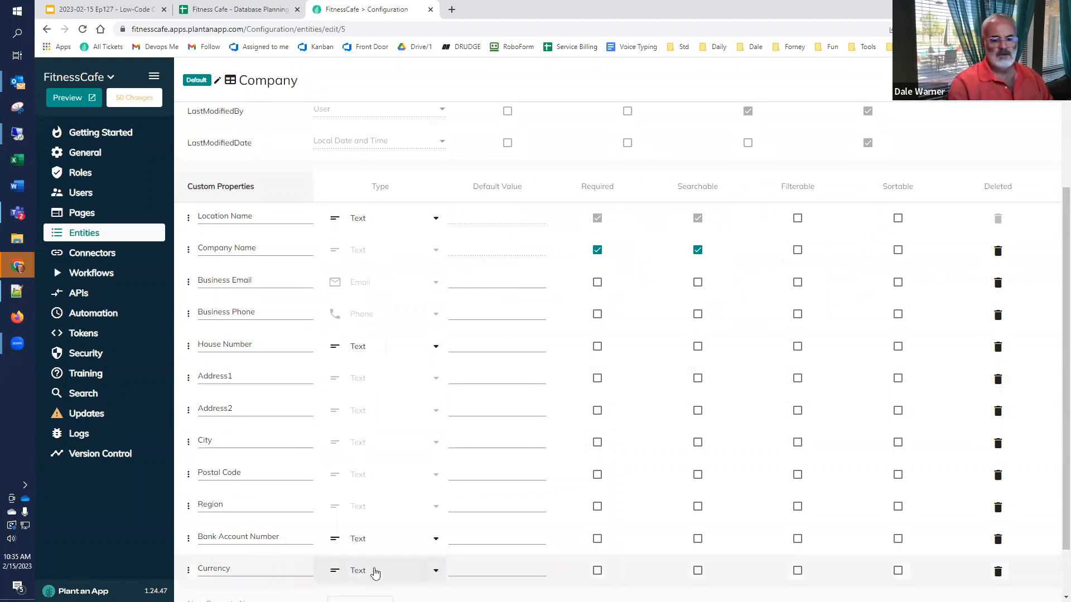
pyautogui.scroll(-1, 395, 509)
pyautogui.click(397, 511)
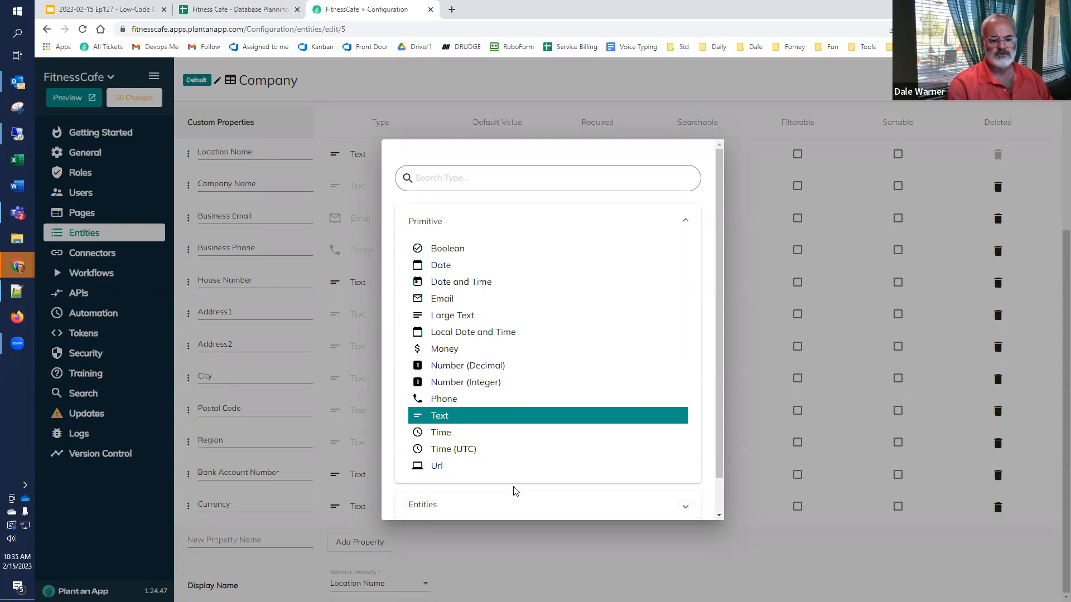
pyautogui.click(464, 552)
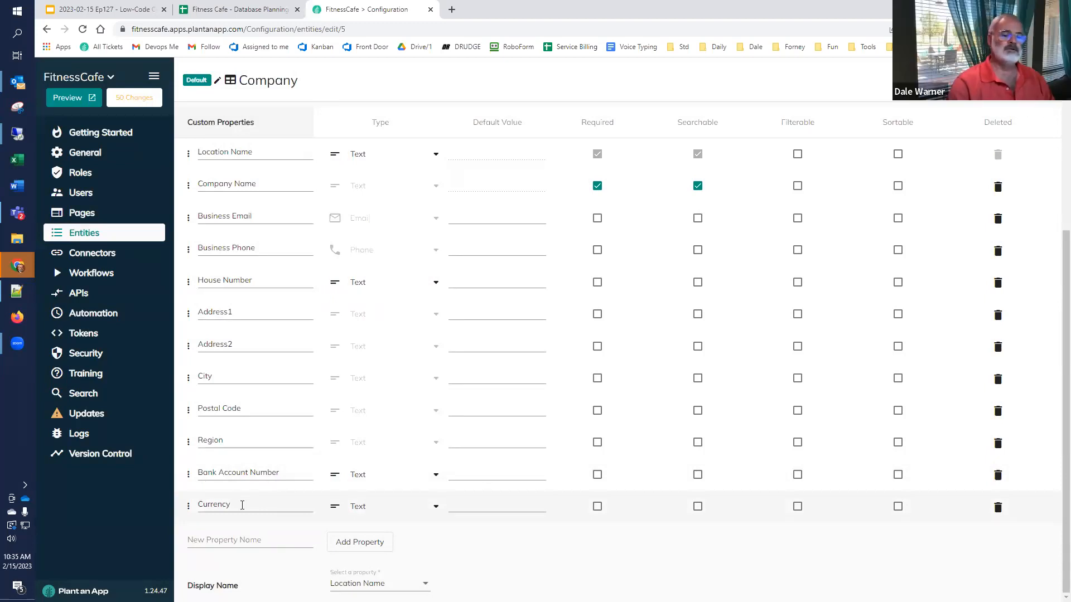
pyautogui.click(267, 505)
pyautogui.click(392, 508)
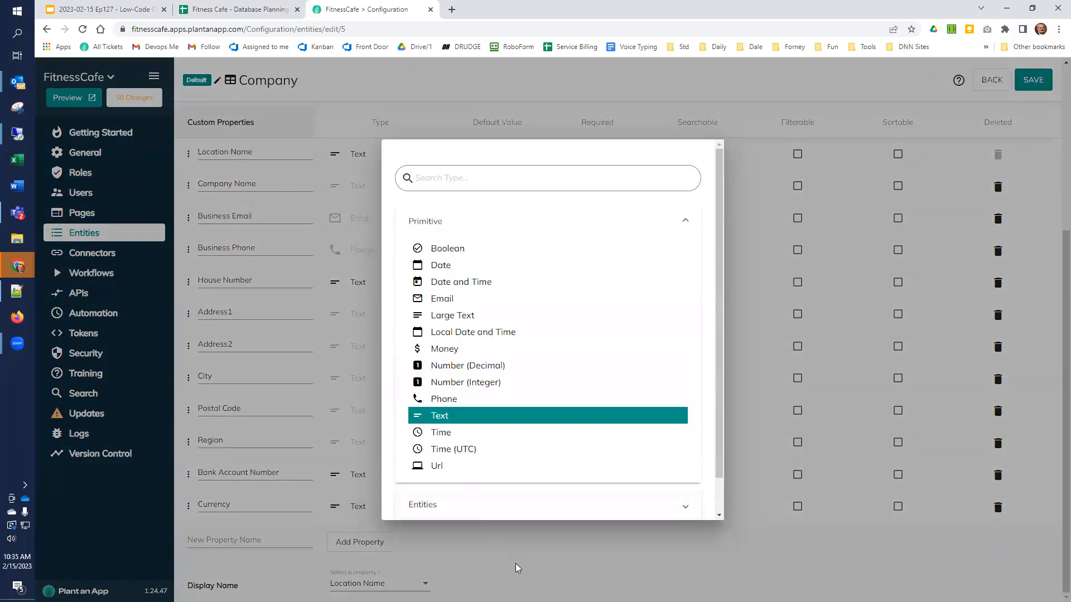
pyautogui.click(515, 565)
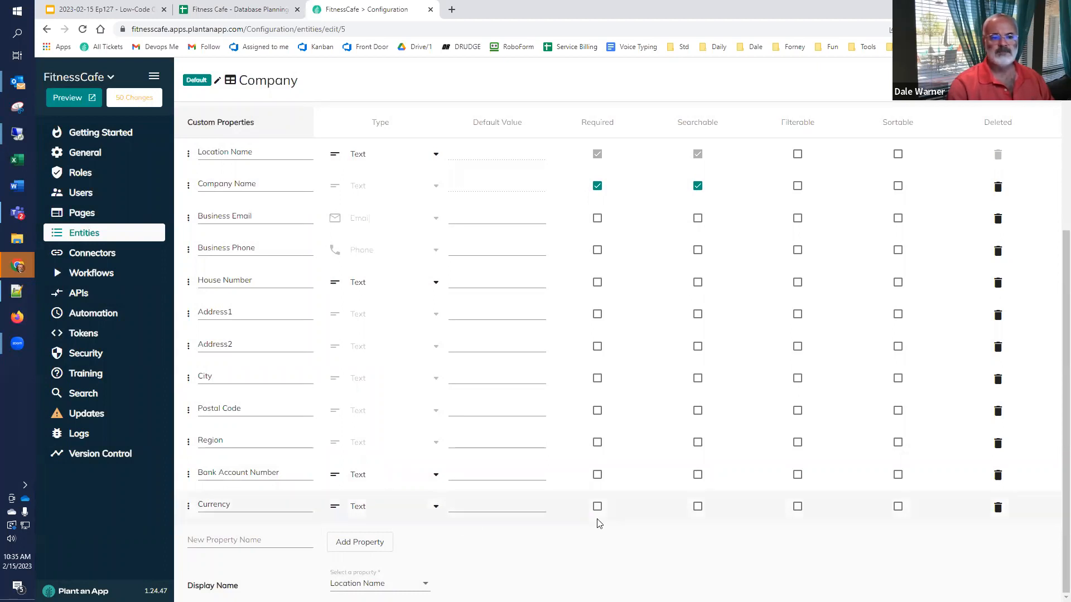
# Step: Make Location Name, Company Name, Business Email, Business Phone, House Number, Address1, Address2 and City sortable
pyautogui.scroll(3, 597, 522)
pyautogui.scroll(-3, 598, 521)
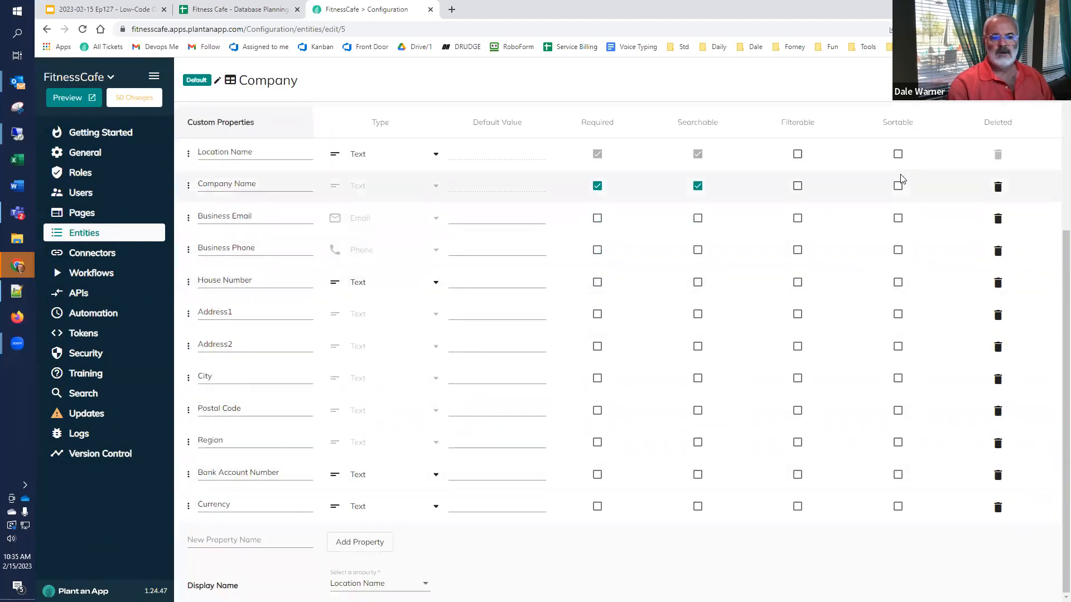
pyautogui.click(898, 154)
pyautogui.click(898, 187)
pyautogui.click(898, 219)
pyautogui.click(898, 250)
pyautogui.click(898, 282)
pyautogui.click(898, 314)
pyautogui.click(898, 346)
pyautogui.click(898, 378)
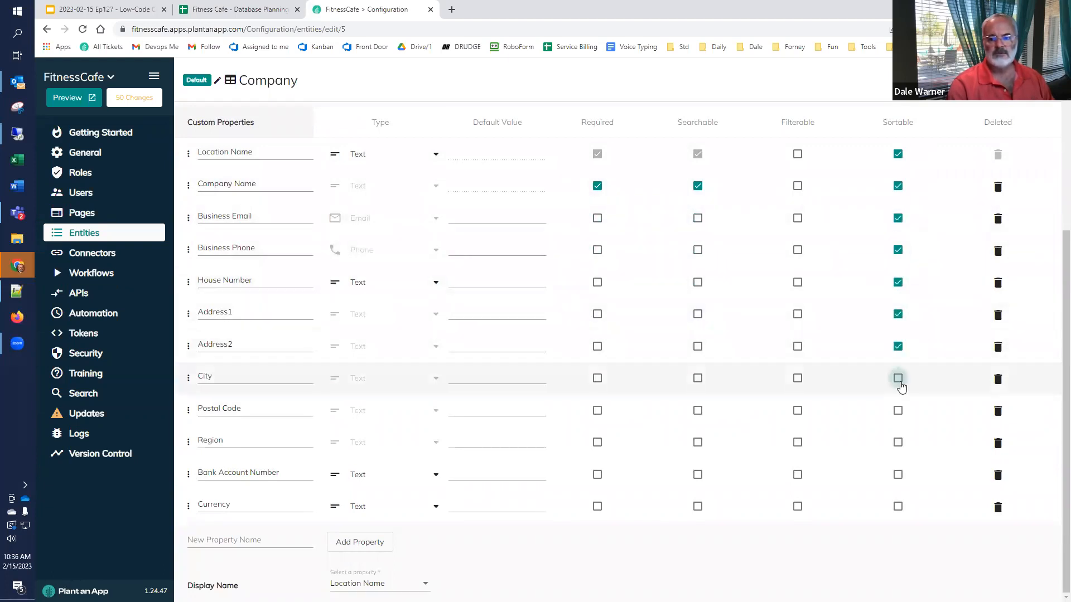
# Step: Make Postal Code, Region, Bank Account Number and Currency sortable, and City and Currency filterable
pyautogui.click(898, 411)
pyautogui.click(898, 443)
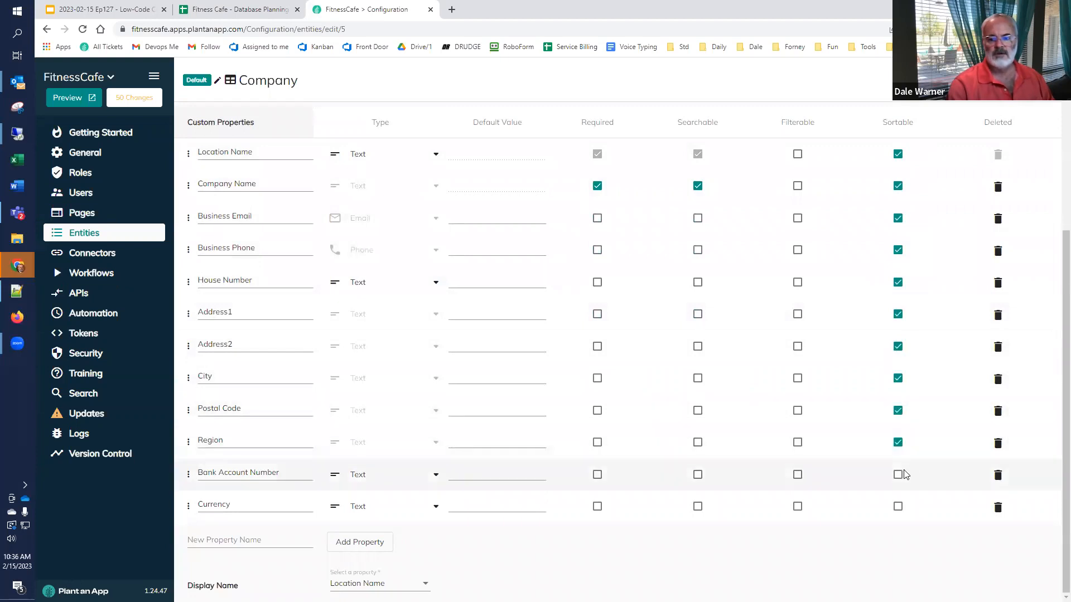
pyautogui.click(899, 475)
pyautogui.click(899, 507)
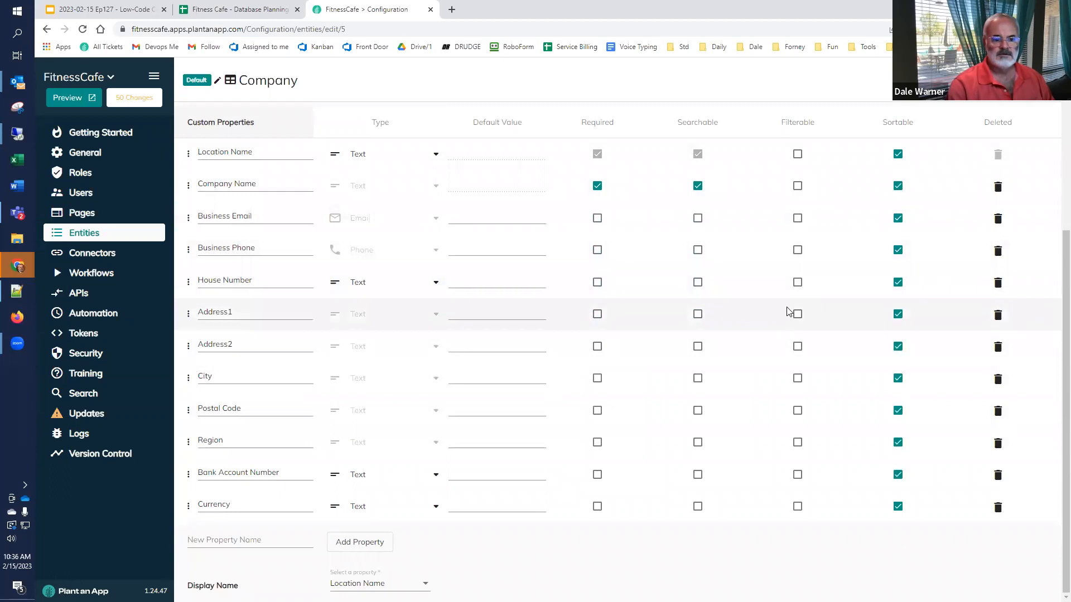
pyautogui.click(798, 378)
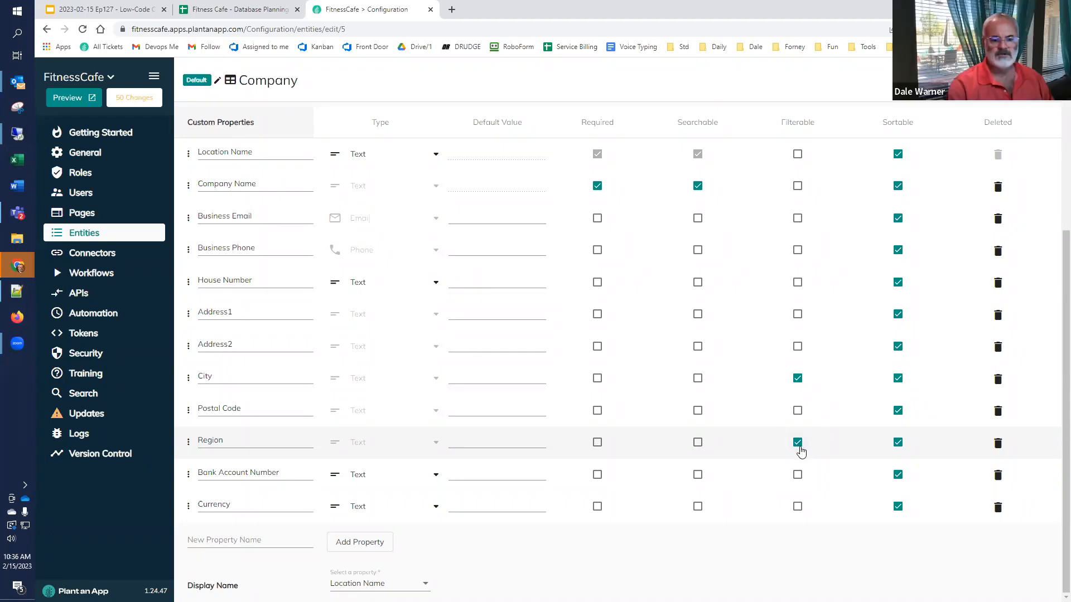
pyautogui.click(797, 510)
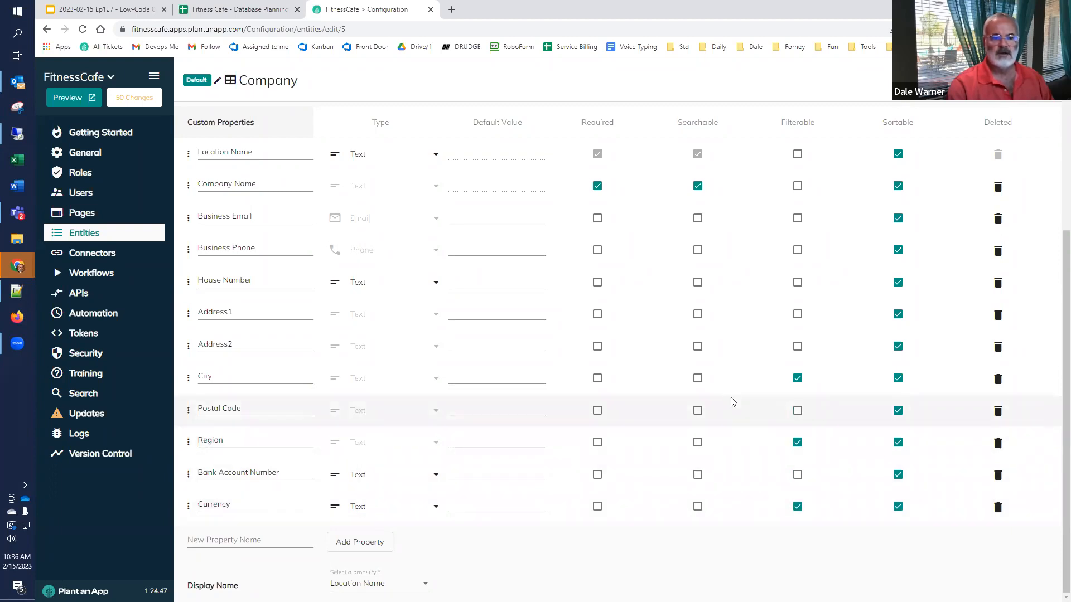
# Step: Mark Business Email, Business Phone, House Number, Address1, Address2, City, Postal Code and Bank Account Number searchable
pyautogui.scroll(2, 725, 368)
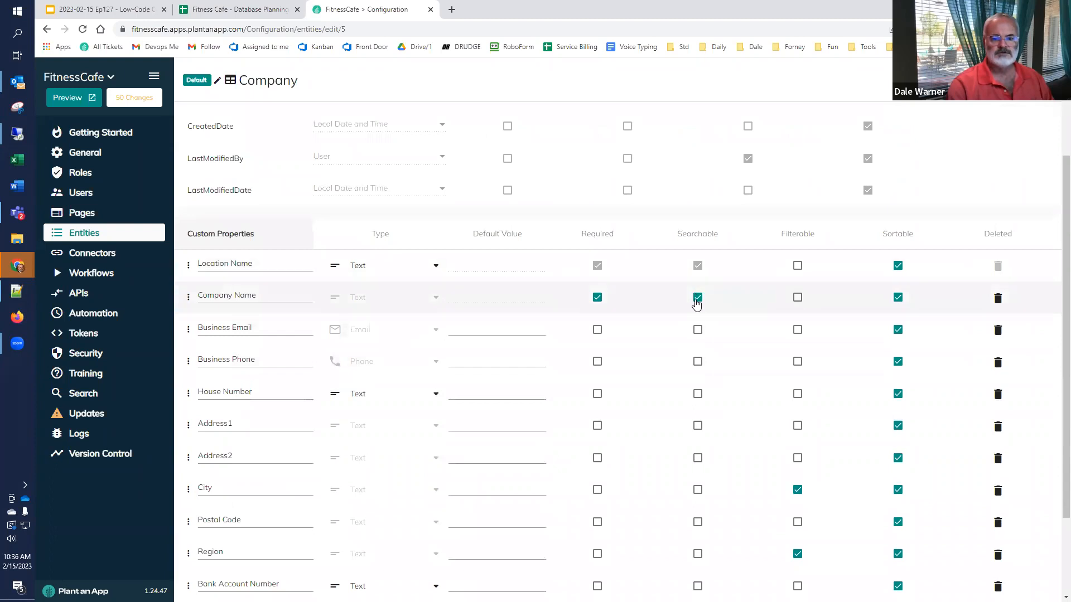
pyautogui.click(698, 331)
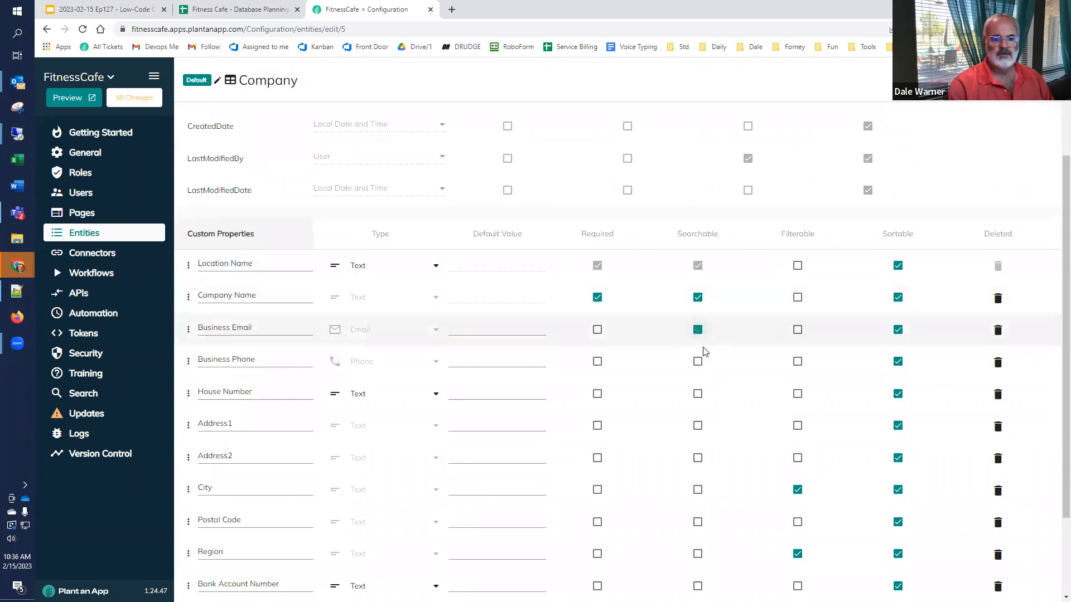
pyautogui.click(697, 364)
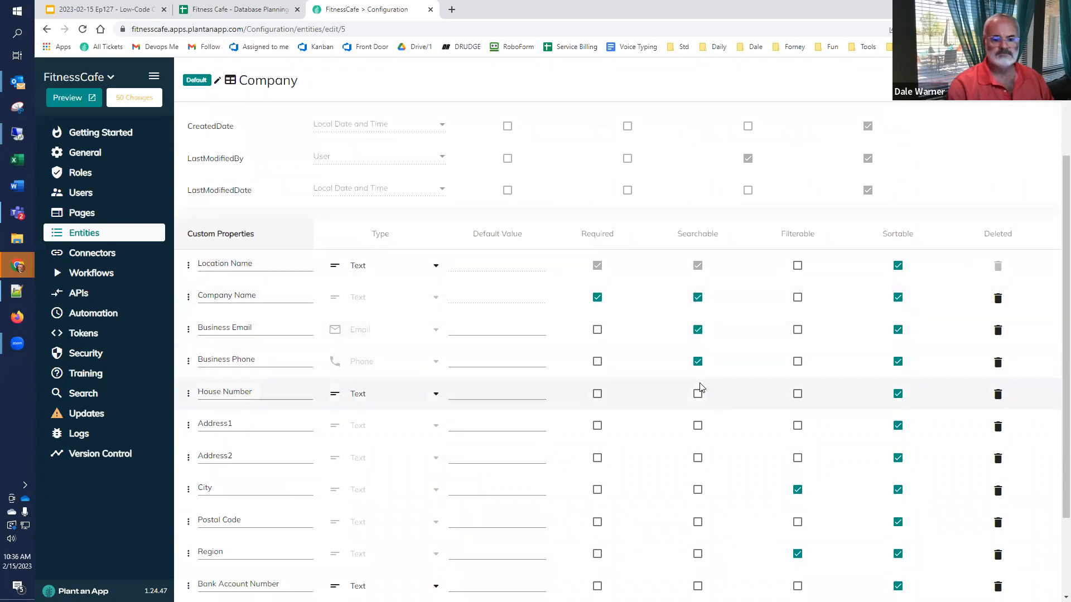
pyautogui.click(698, 394)
pyautogui.click(697, 426)
pyautogui.scroll(-2, 701, 425)
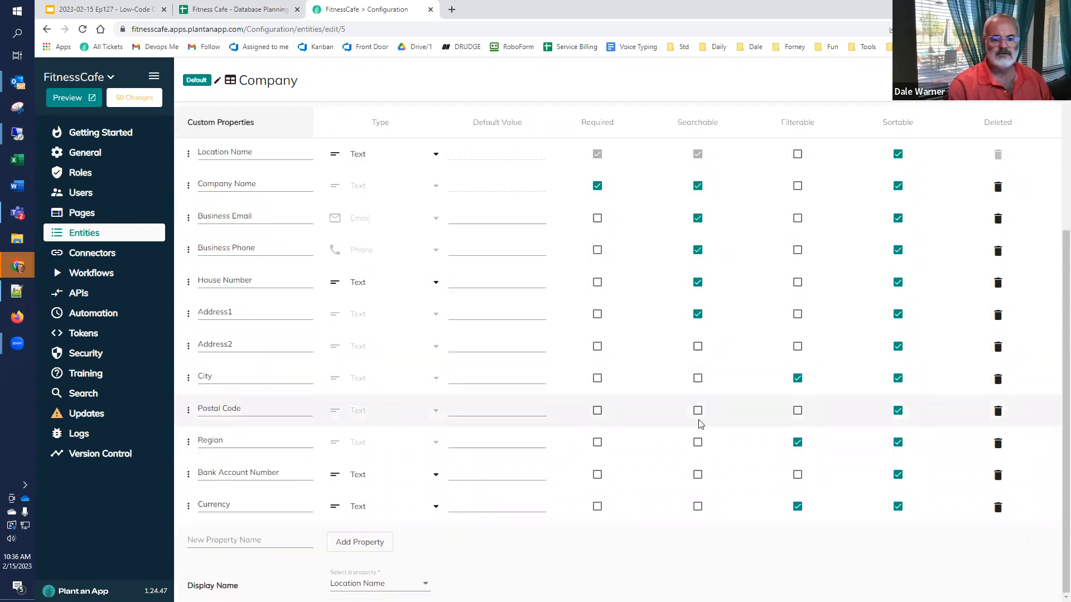
pyautogui.click(698, 346)
pyautogui.click(700, 377)
pyautogui.click(699, 411)
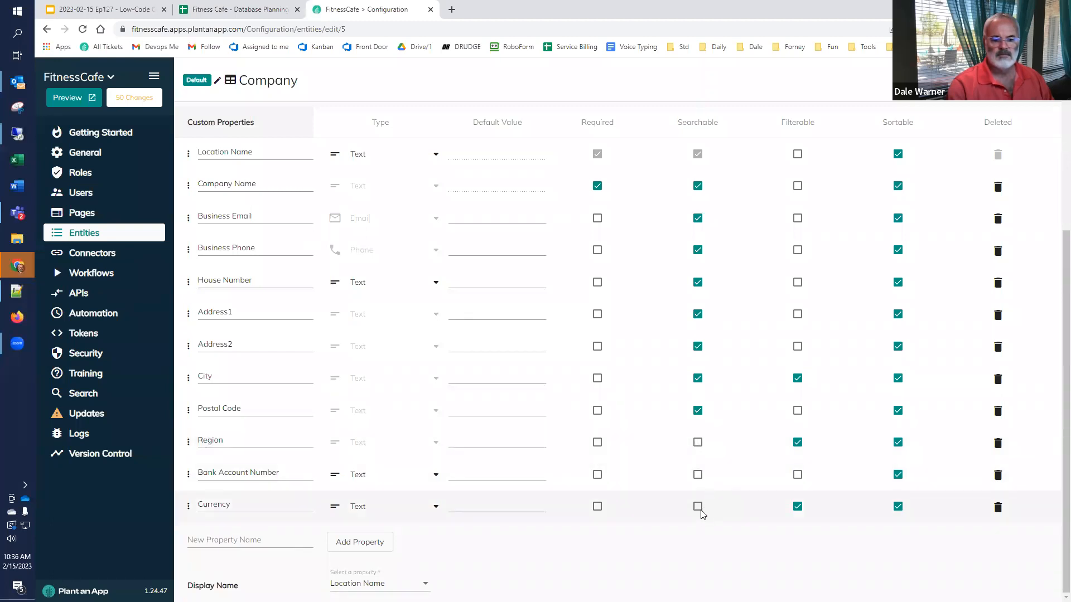
pyautogui.click(698, 475)
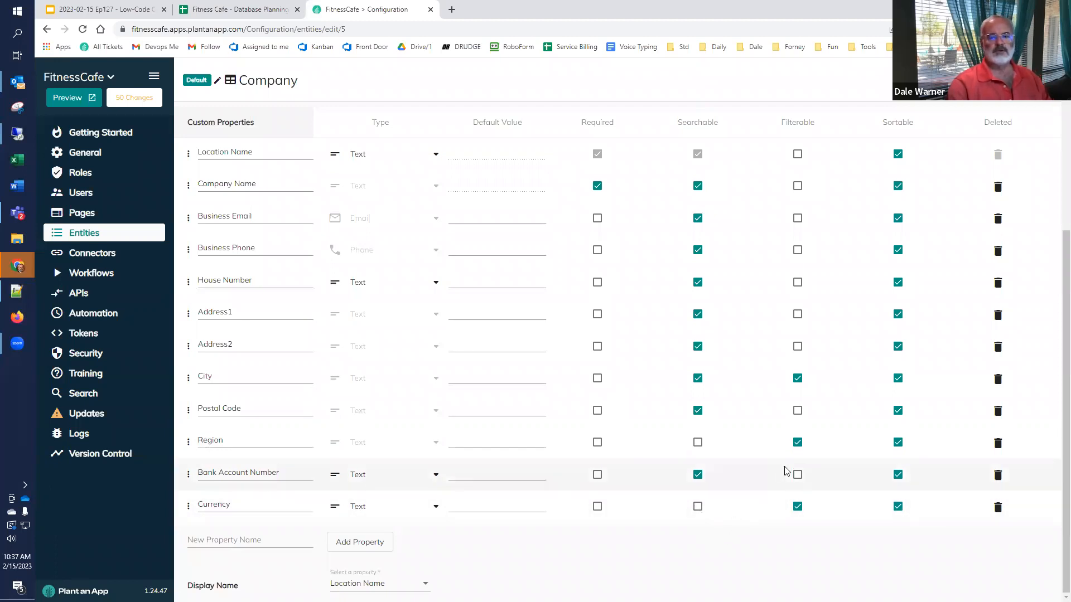
# Step: Scroll to the top of the Company entity page and show its role permissions
pyautogui.scroll(5, 808, 468)
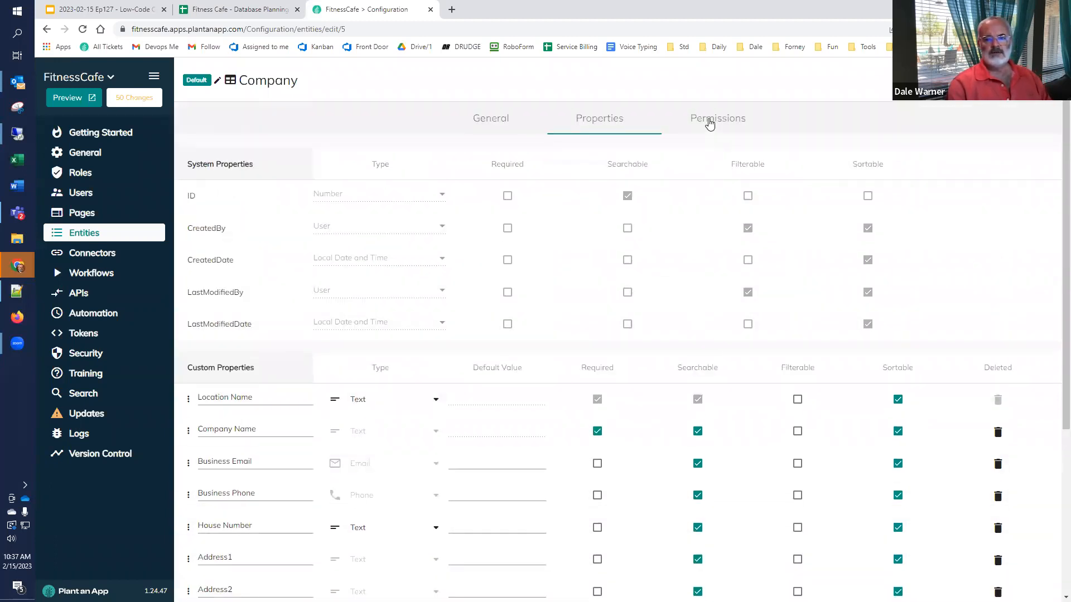
pyautogui.click(710, 124)
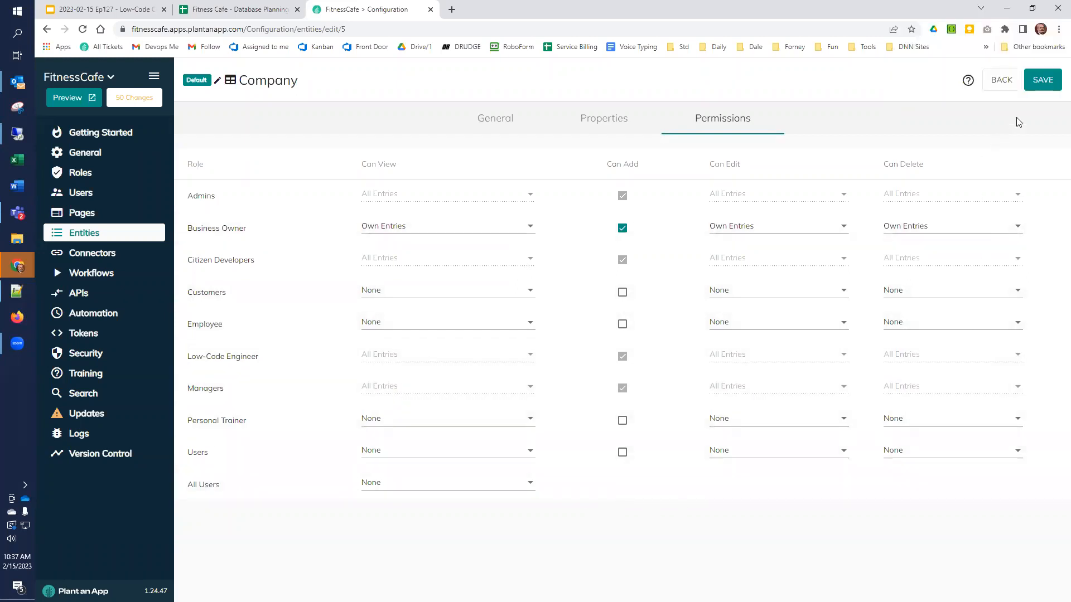
# Step: Save the entity, override manual changes to related pages, and dismiss the validation summary
pyautogui.click(1040, 82)
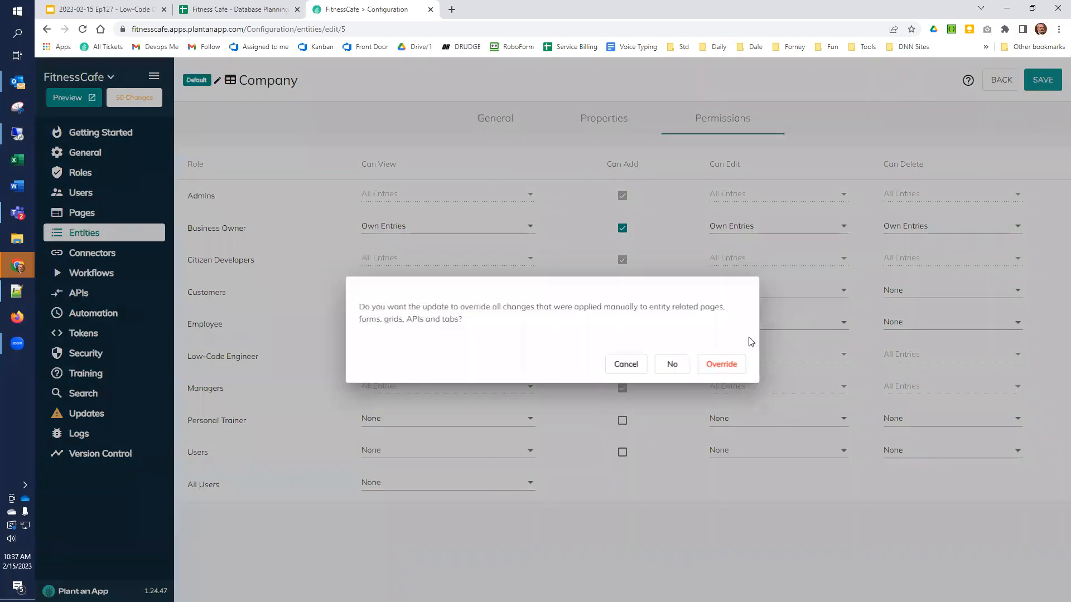
pyautogui.click(719, 368)
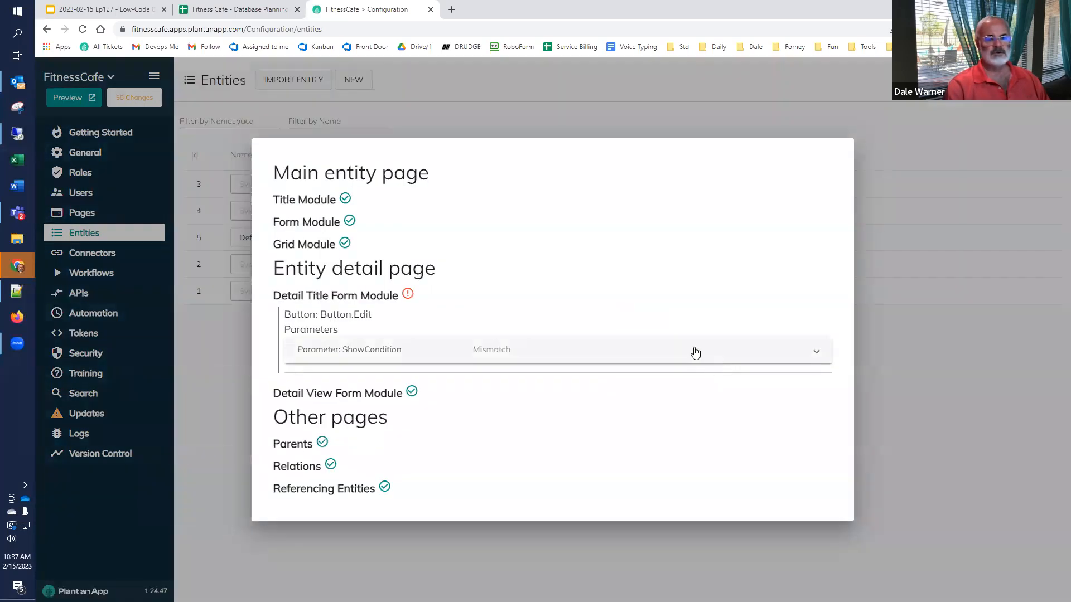
pyautogui.click(923, 377)
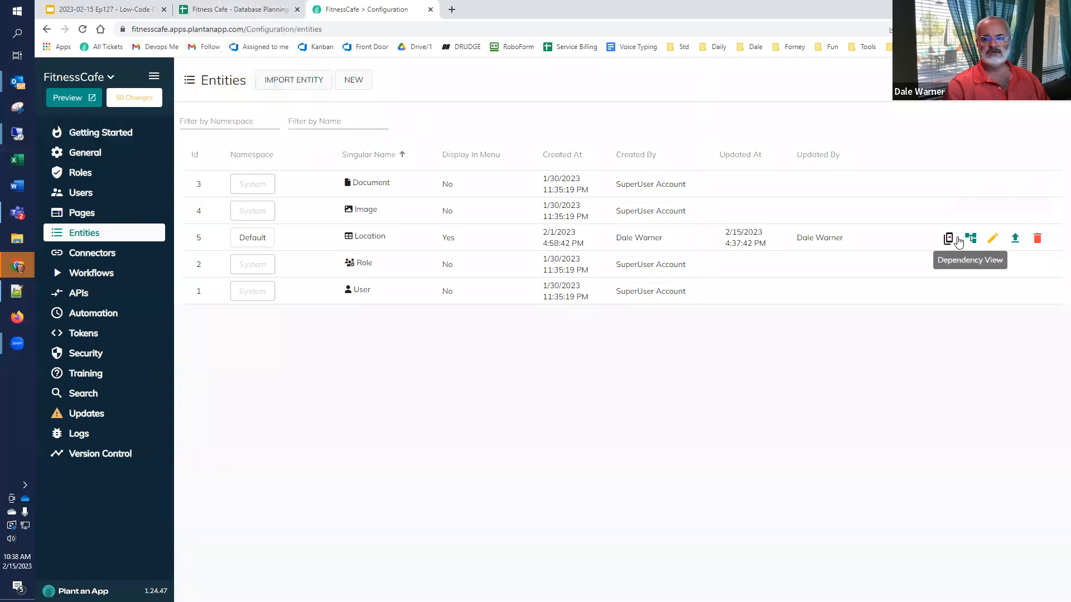
# Step: Preview the app from the Location entity and open the Back Office Locations listing
pyautogui.click(992, 238)
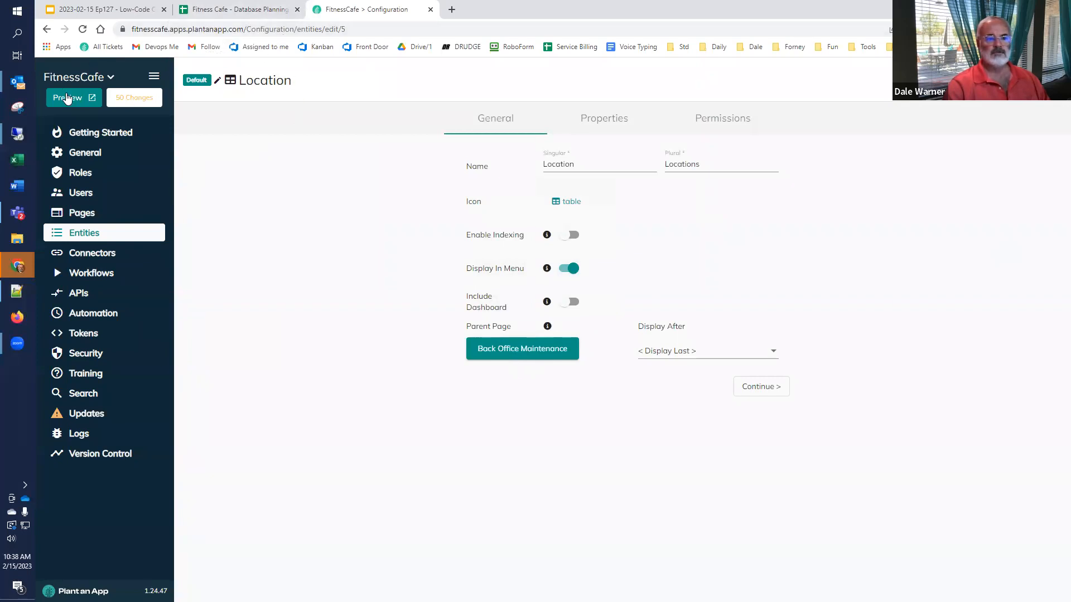
pyautogui.click(67, 97)
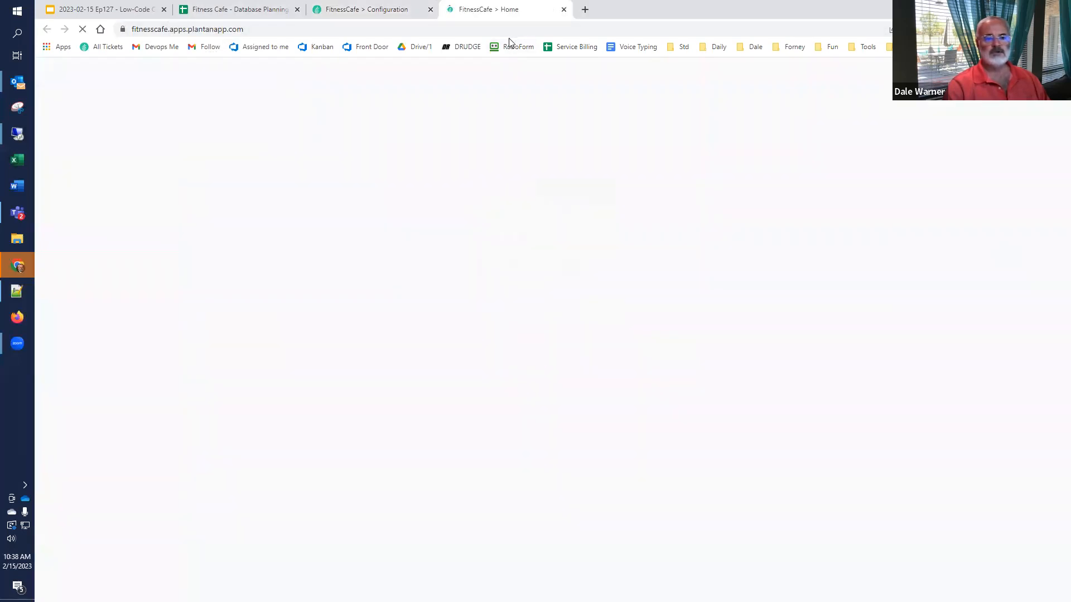
pyautogui.moveTo(313, 72)
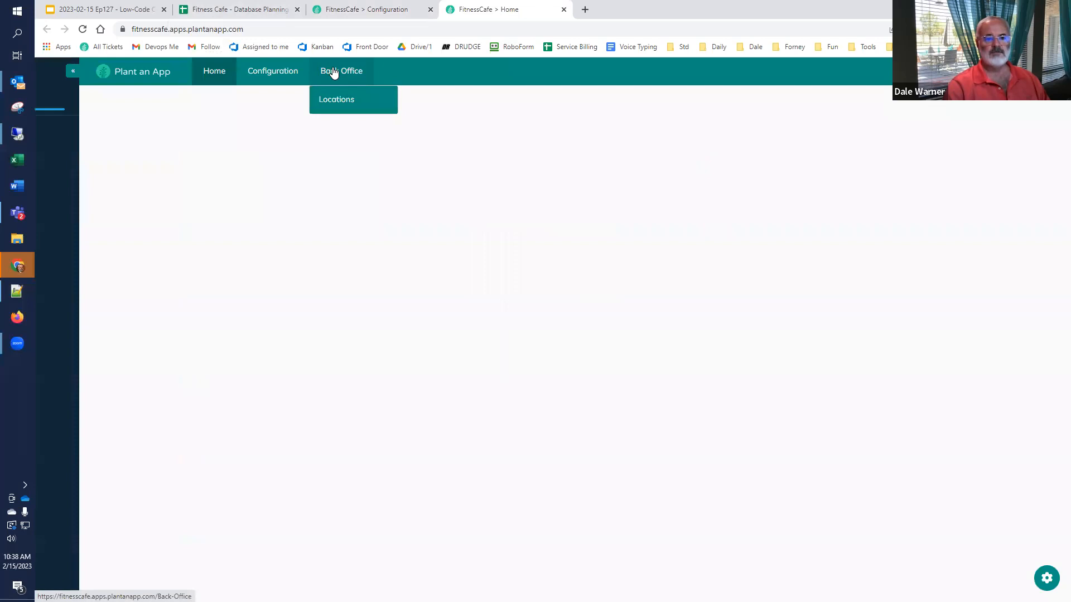
pyautogui.click(338, 105)
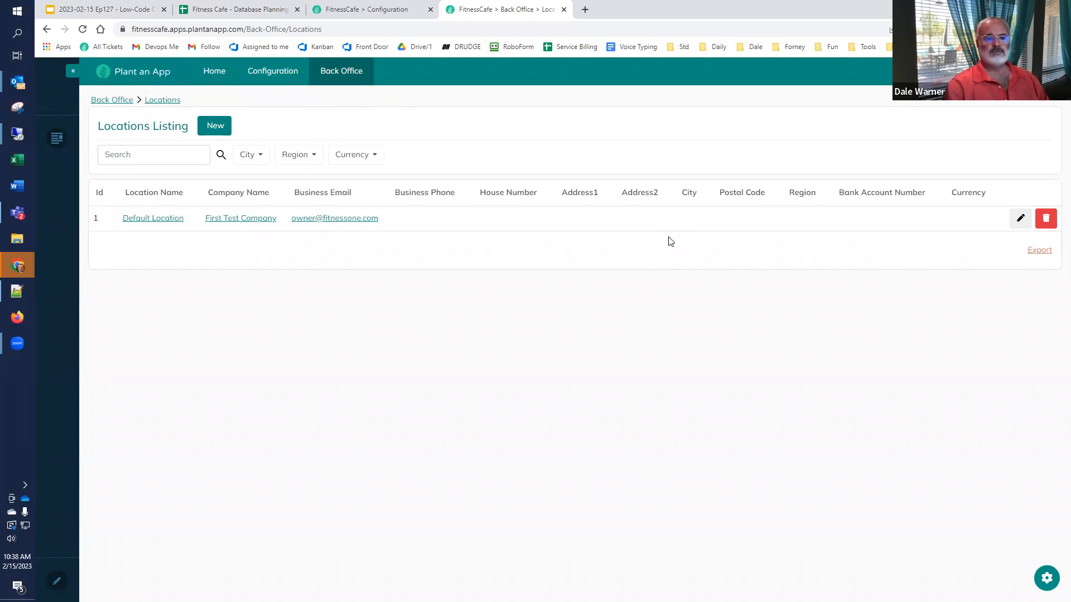
# Step: Check the Owner entry in the planning spreadsheet, then close the app preview
pyautogui.click(194, 8)
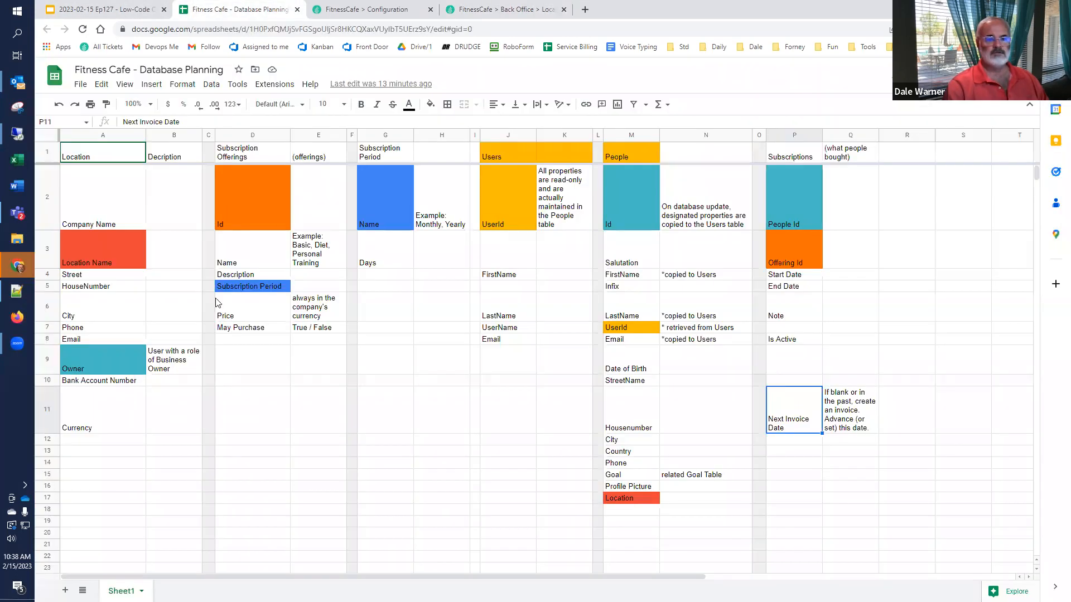
pyautogui.click(113, 361)
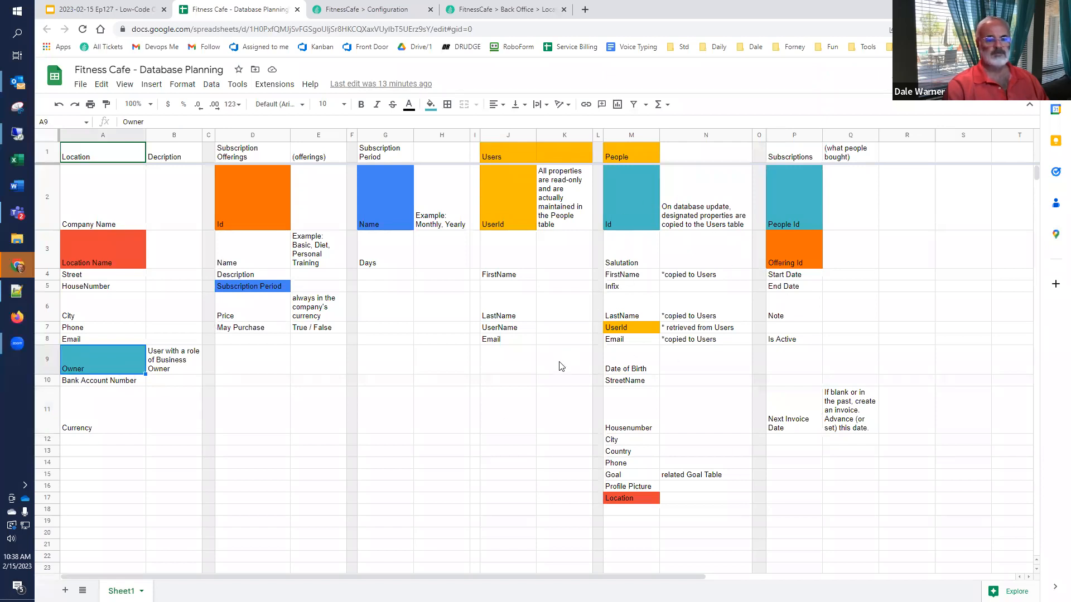
pyautogui.click(492, 10)
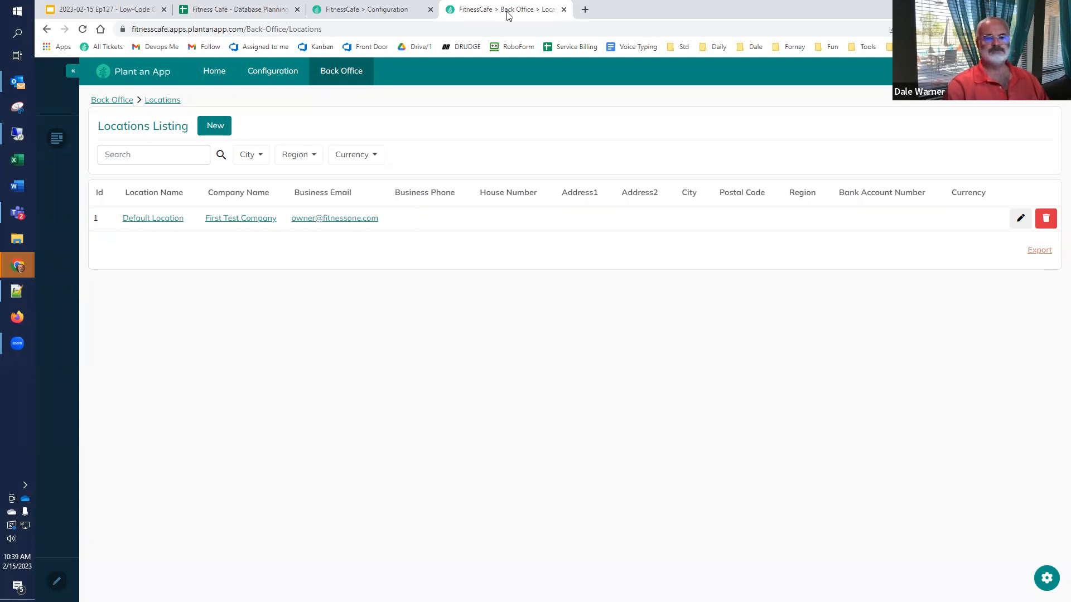
pyautogui.click(564, 10)
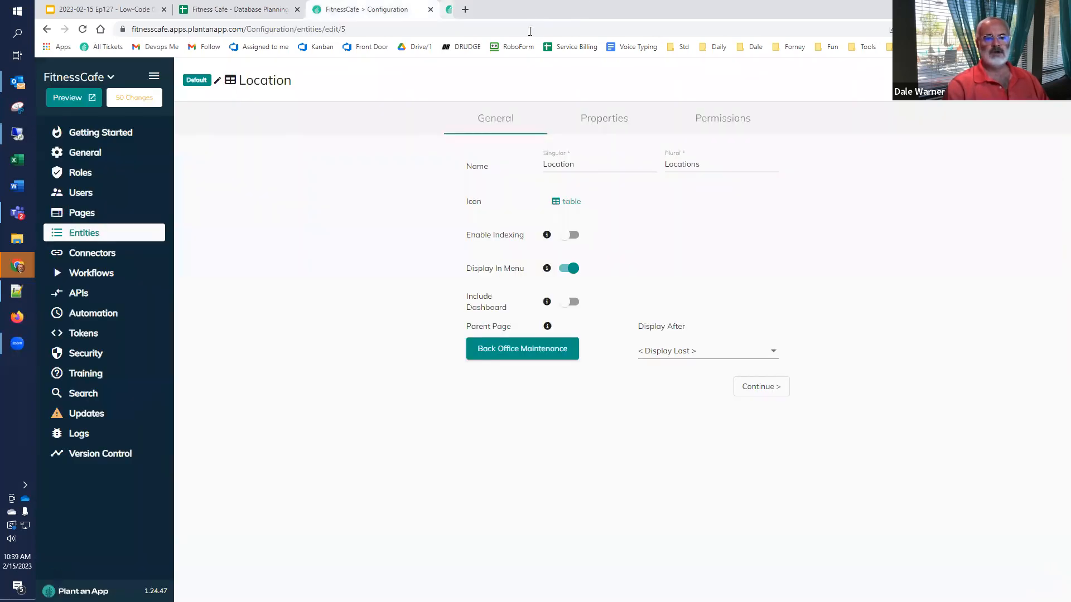
# Step: Copy the Subscription Period heading from G1 and return to the FitnessCafe configuration
pyautogui.click(270, 12)
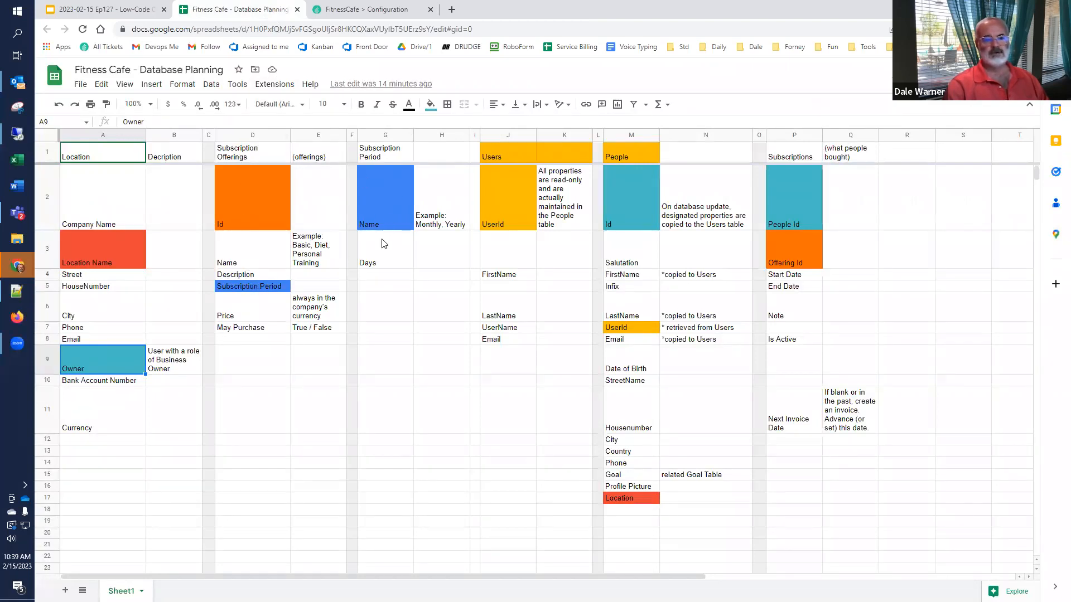
pyautogui.click(384, 160)
pyautogui.hotkey('ctrl', 'c')
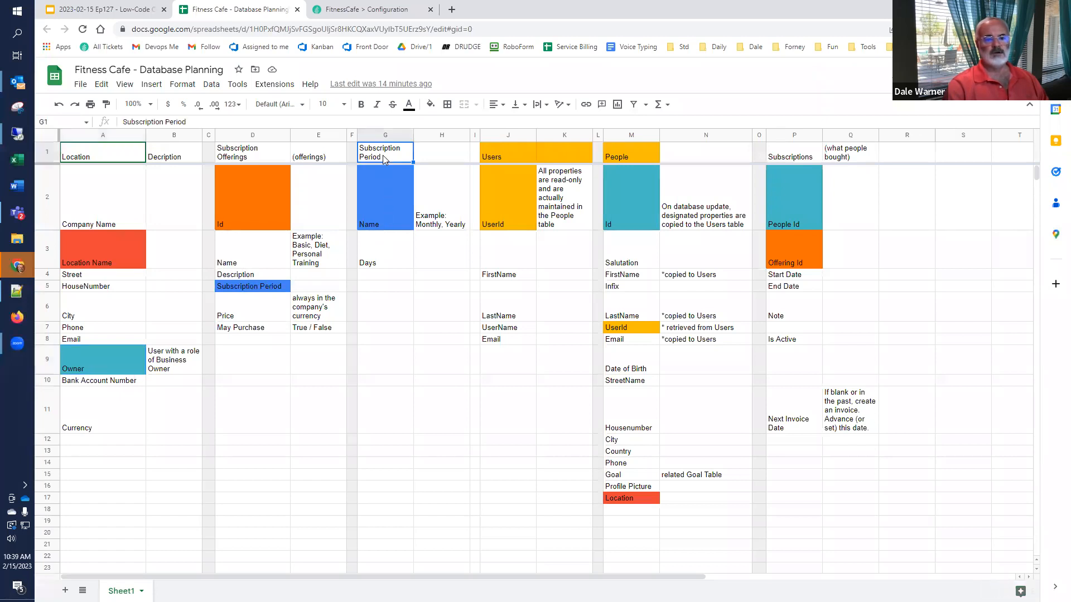
pyautogui.click(376, 10)
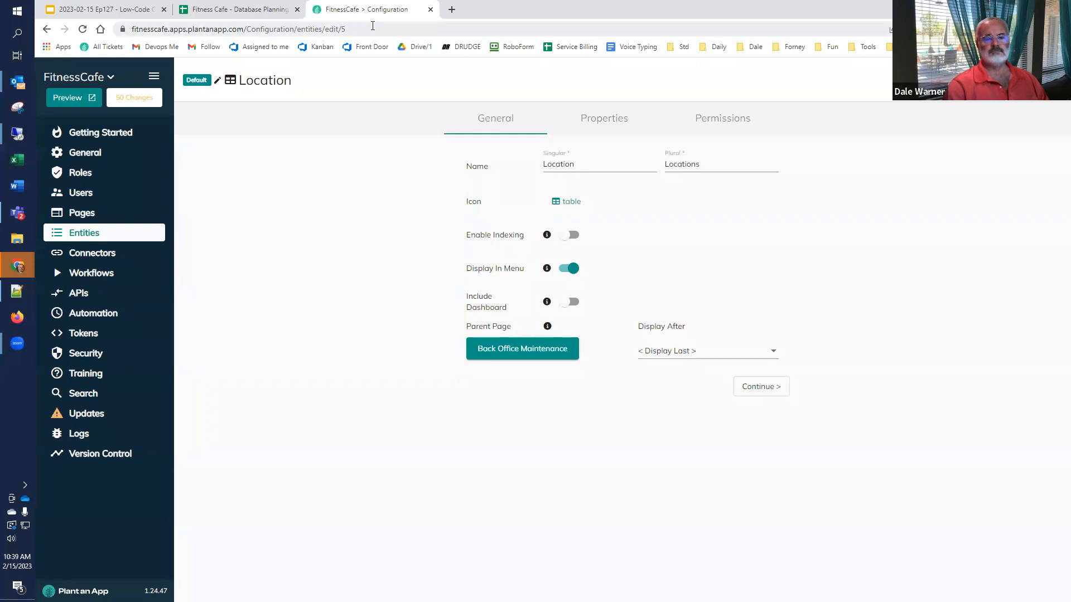
# Step: Create a Default-namespace entity named 'Subscription Period' with parent page Back Office Maintenance
pyautogui.click(103, 234)
pyautogui.click(356, 81)
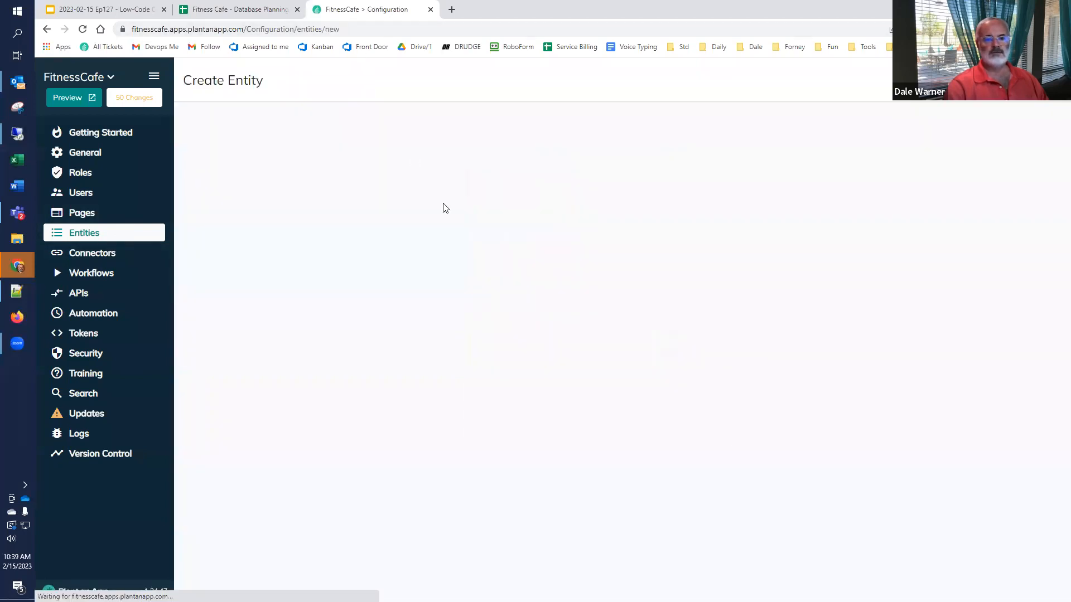
pyautogui.click(628, 393)
pyautogui.click(558, 167)
pyautogui.write('Subscription Period')
pyautogui.press('Tab')
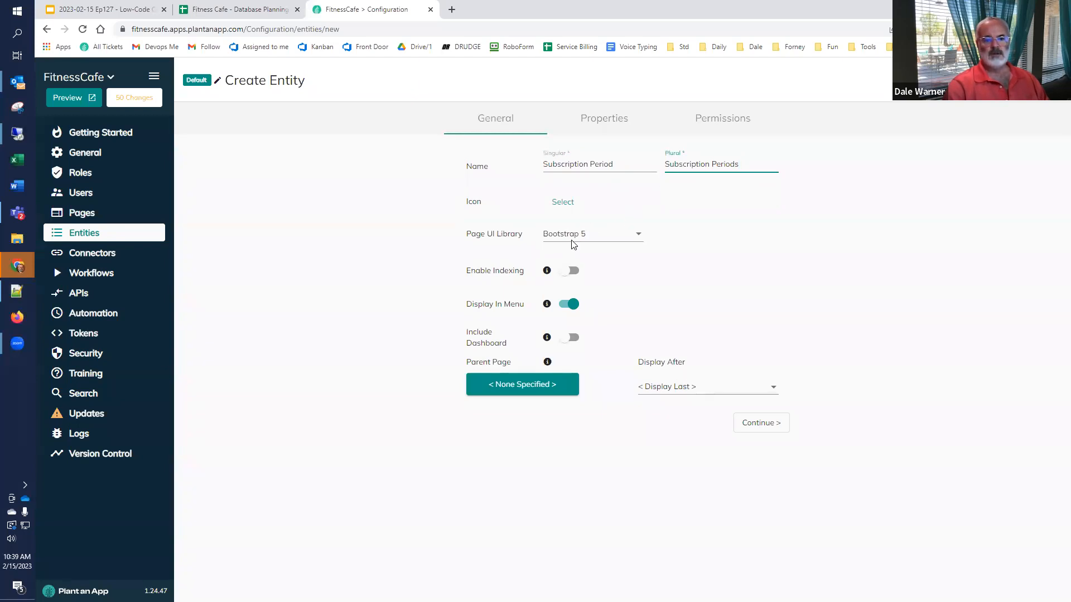
pyautogui.click(547, 387)
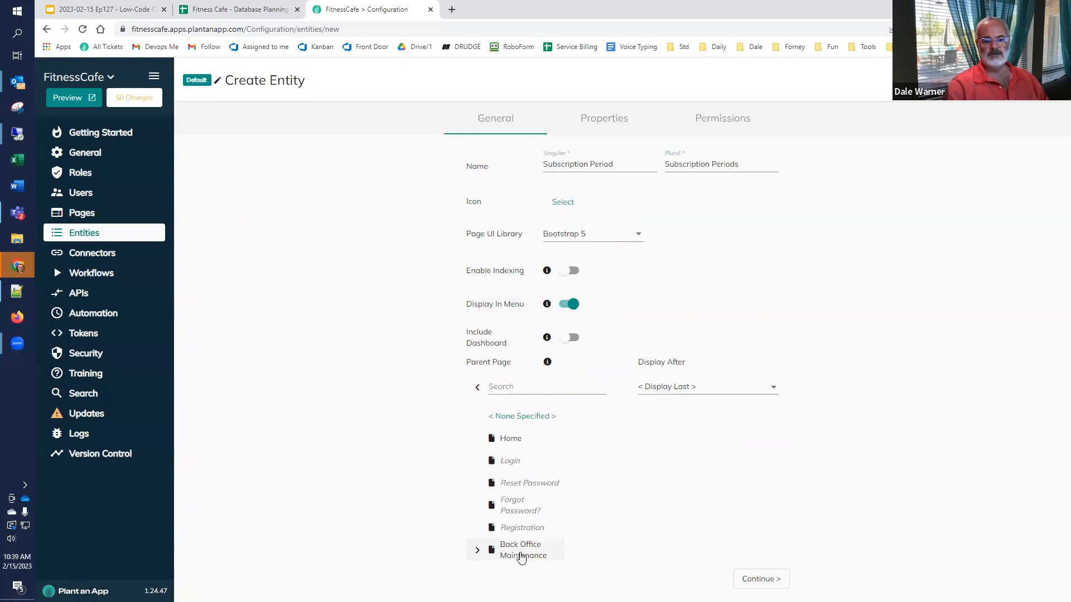
pyautogui.click(479, 553)
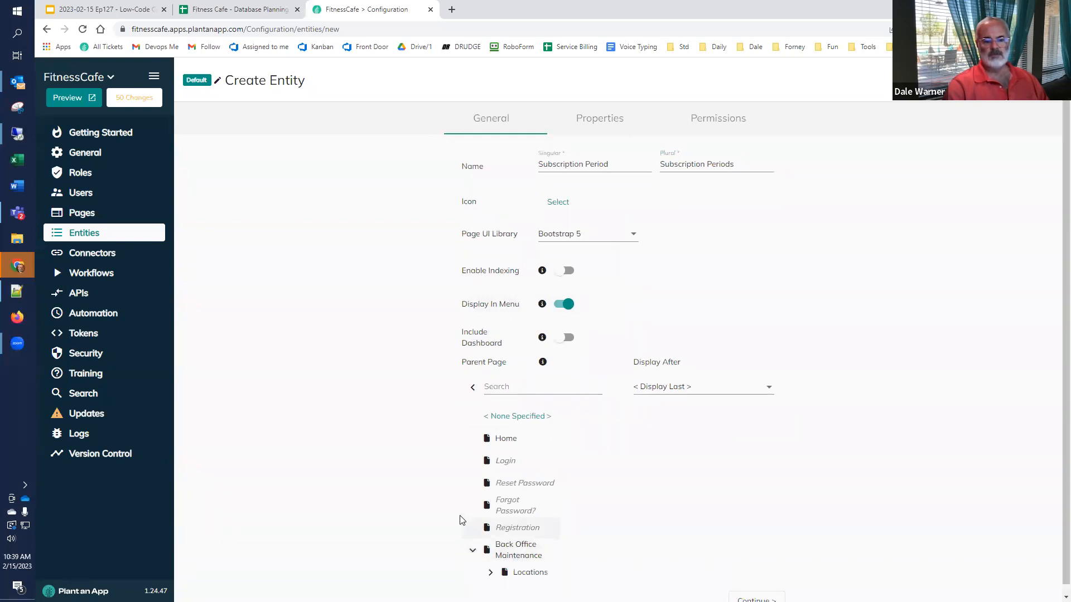
pyautogui.click(531, 545)
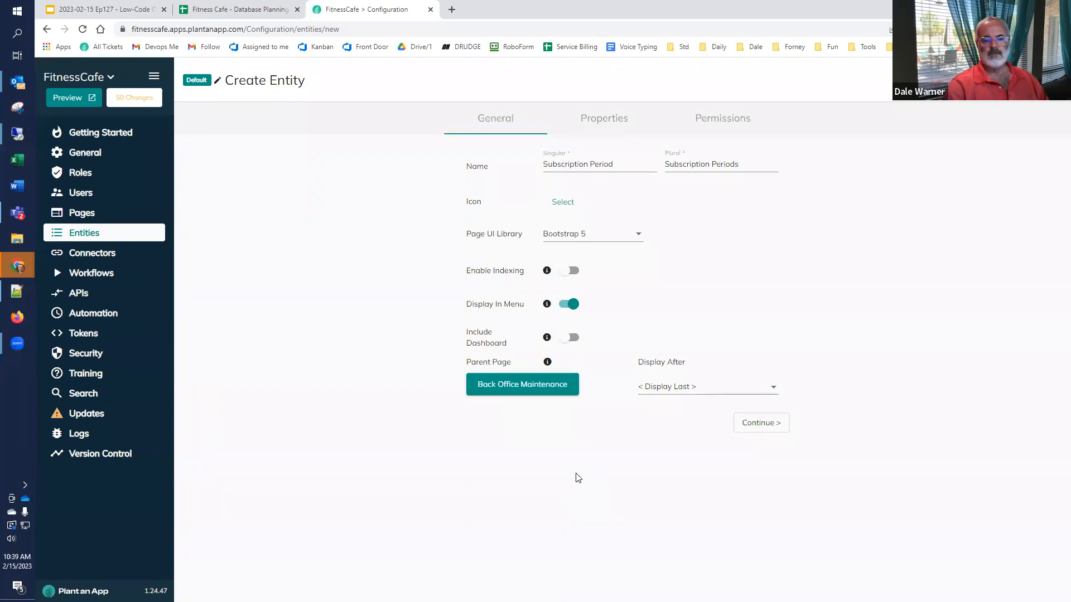
pyautogui.click(760, 423)
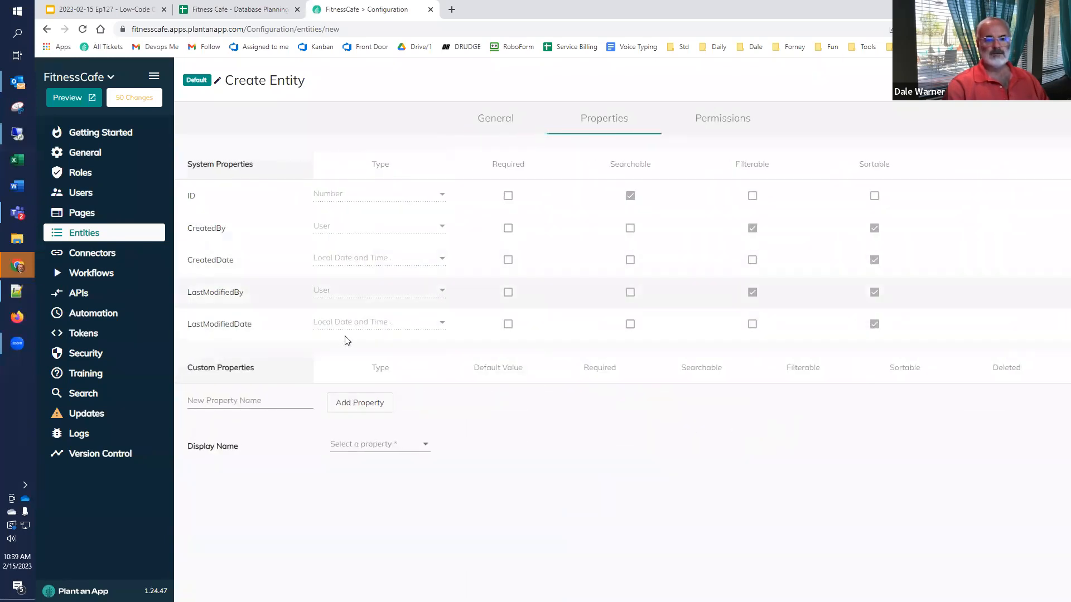
# Step: Add custom properties Name and Days In Period to the Subscription Period entity
pyautogui.click(235, 9)
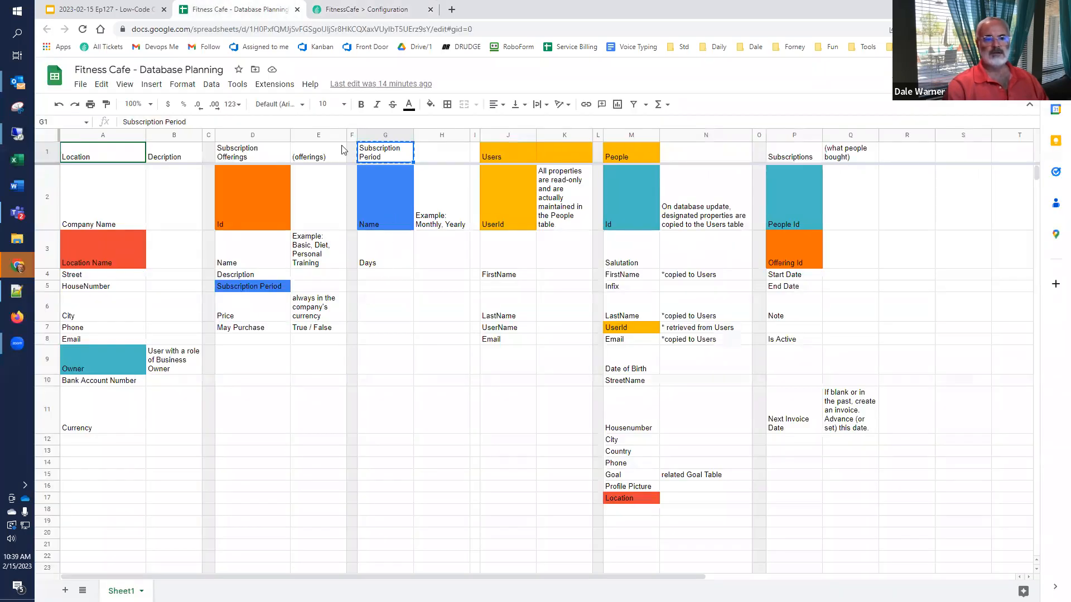
pyautogui.click(365, 9)
pyautogui.click(224, 396)
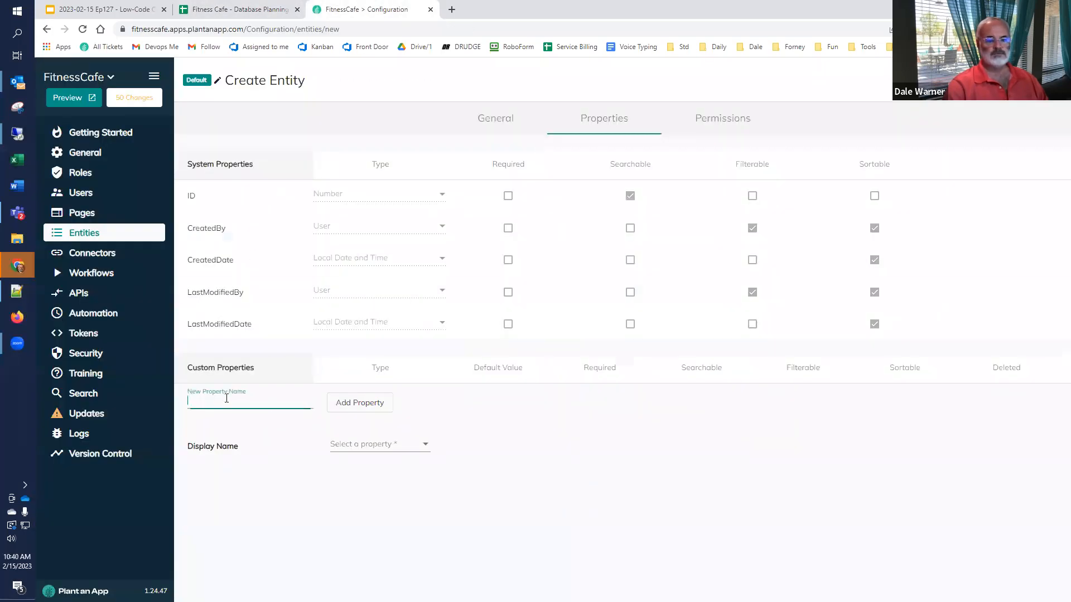
pyautogui.write('Name')
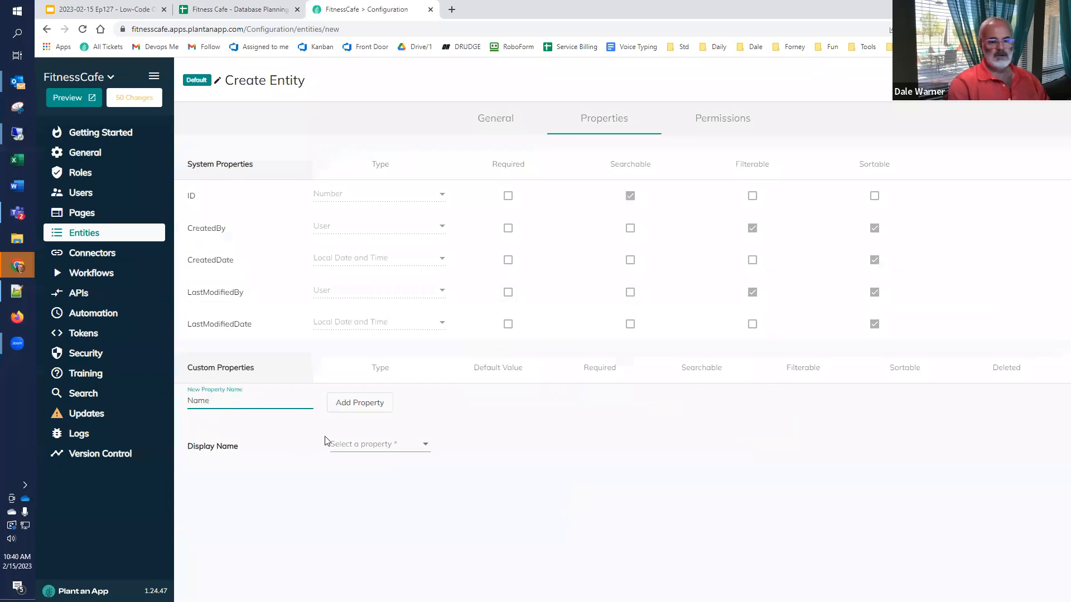
pyautogui.click(346, 409)
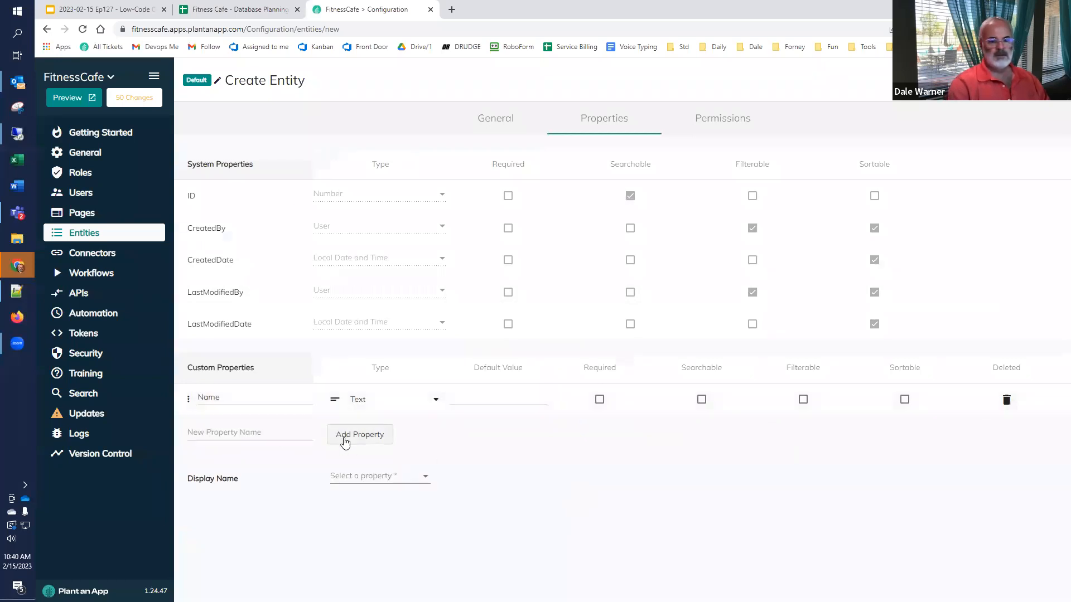
pyautogui.click(268, 437)
pyautogui.write('D')
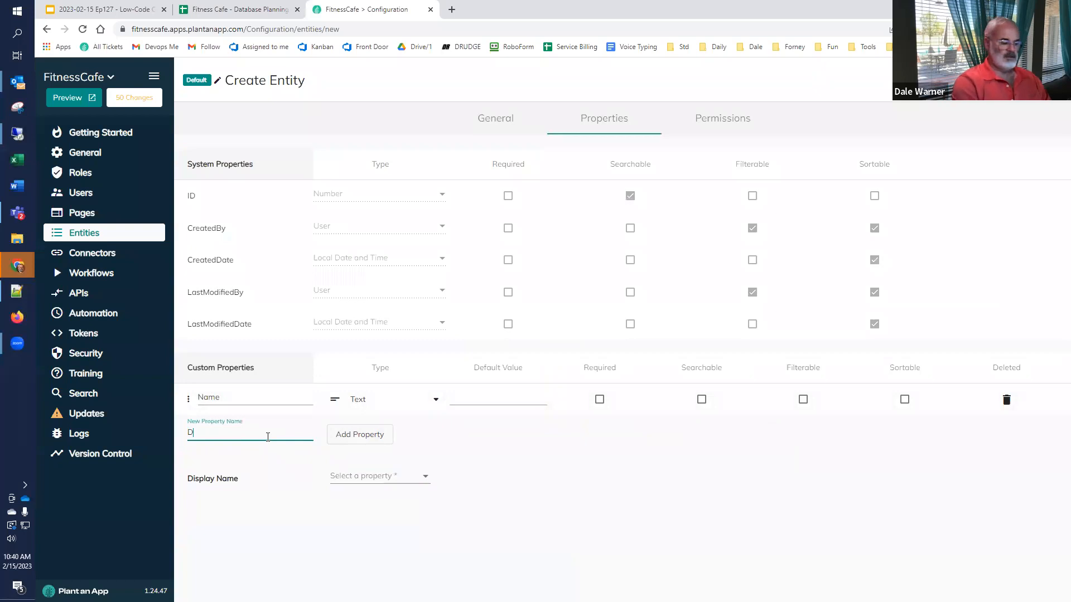
pyautogui.write('ays In Period')
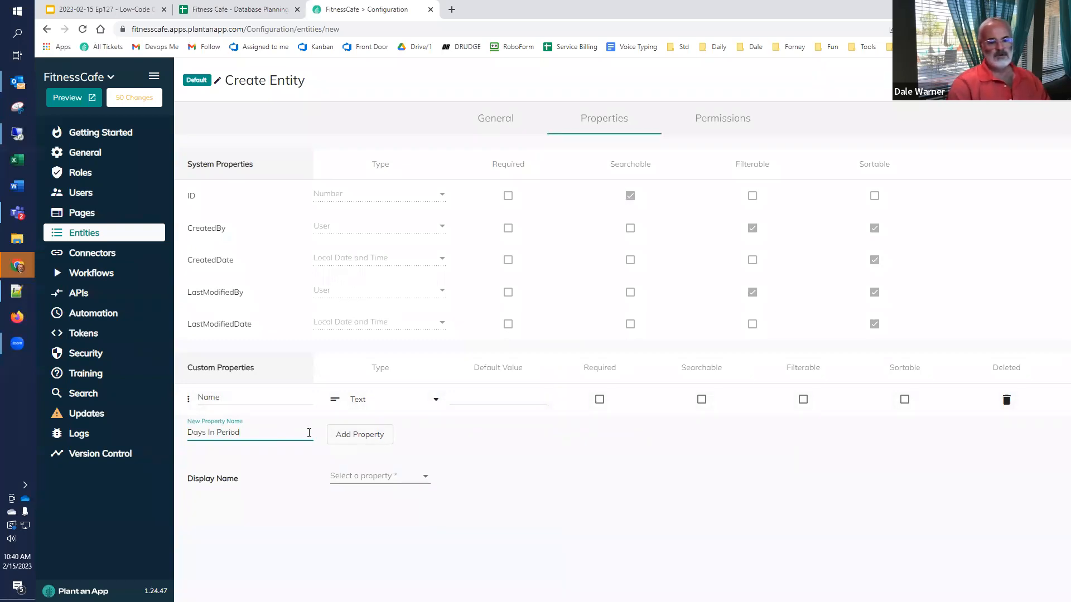
pyautogui.click(359, 436)
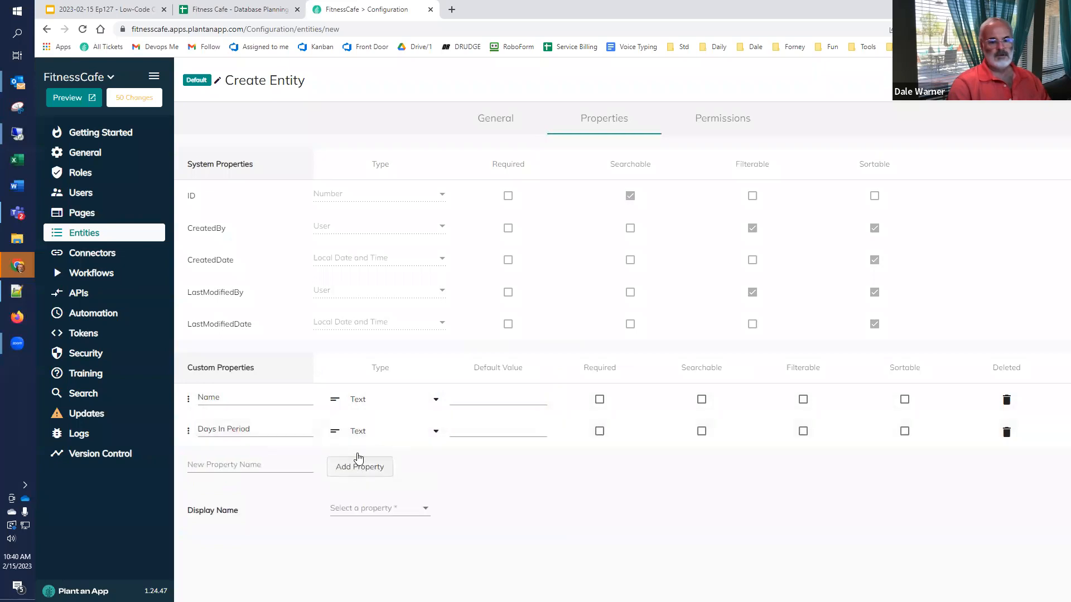
# Step: Make Days In Period a required integer, use Name as display name, and make both sortable
pyautogui.click(363, 431)
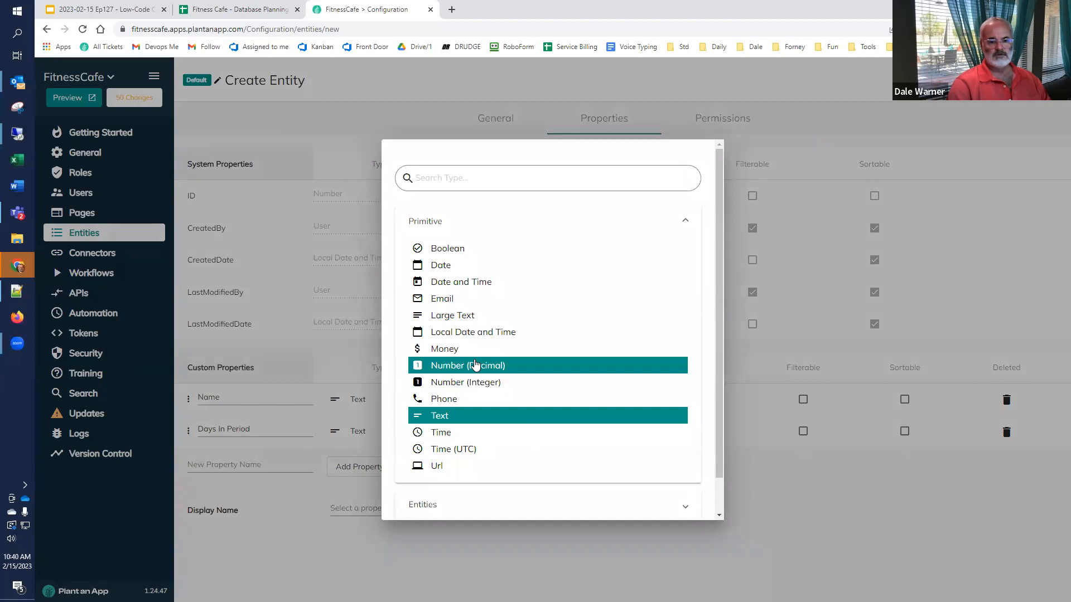
pyautogui.click(476, 383)
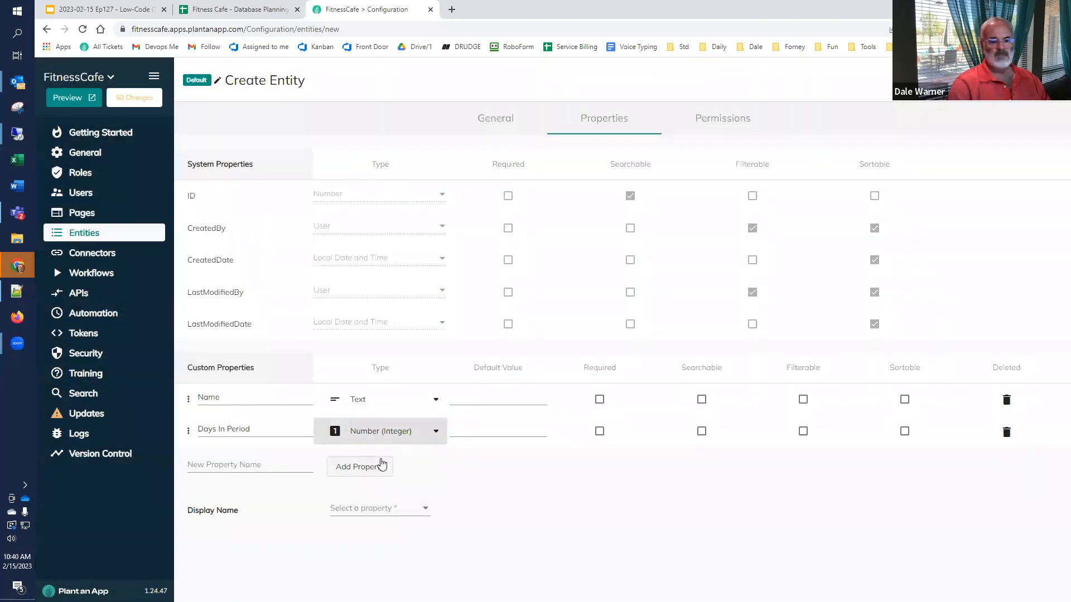
pyautogui.click(376, 511)
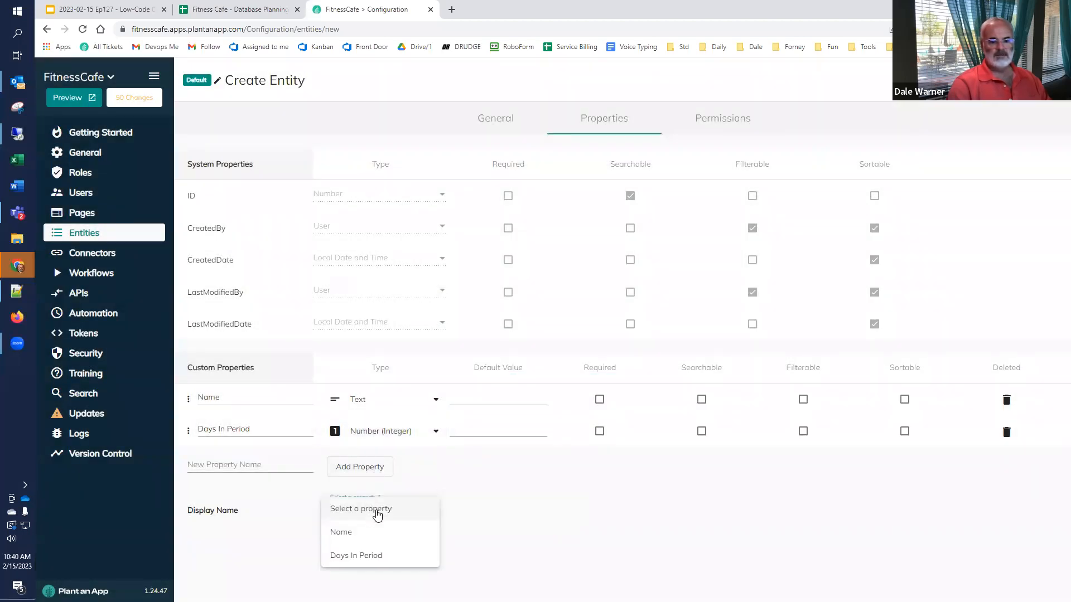
pyautogui.click(370, 536)
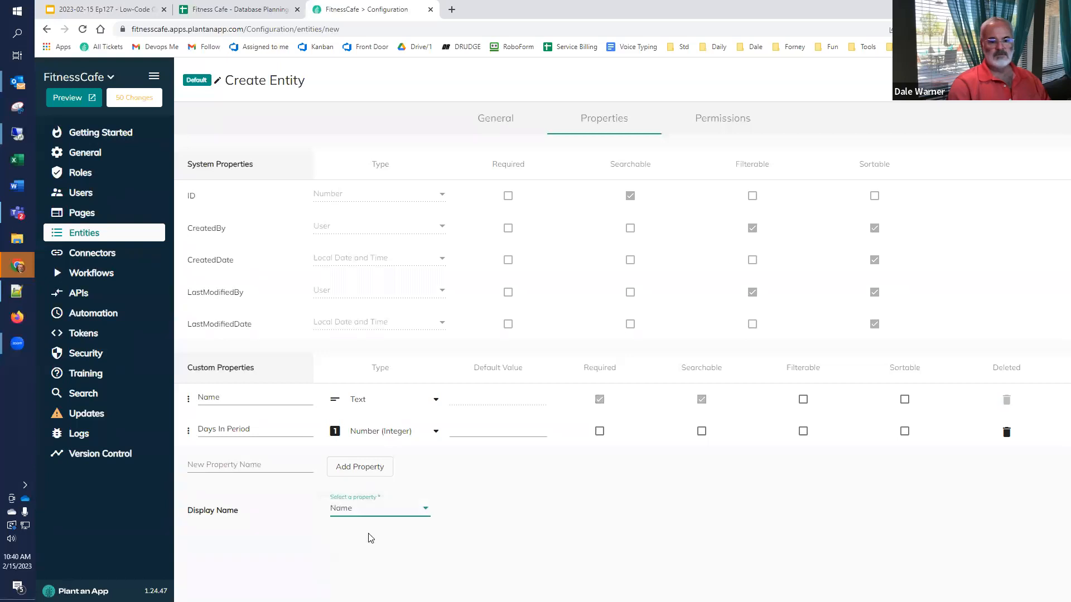
pyautogui.click(599, 433)
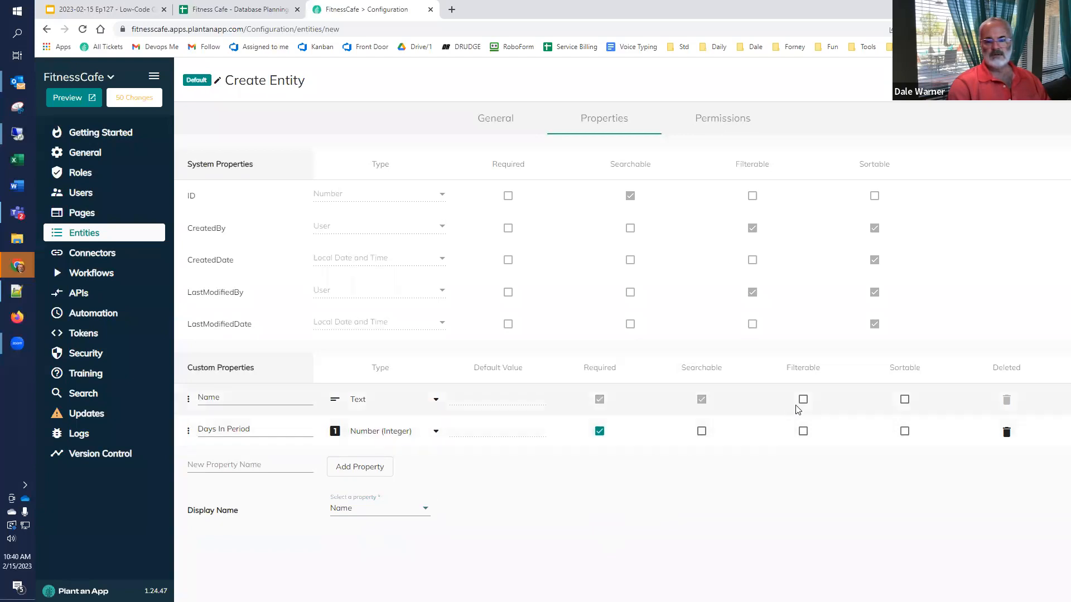
pyautogui.click(904, 400)
pyautogui.click(904, 432)
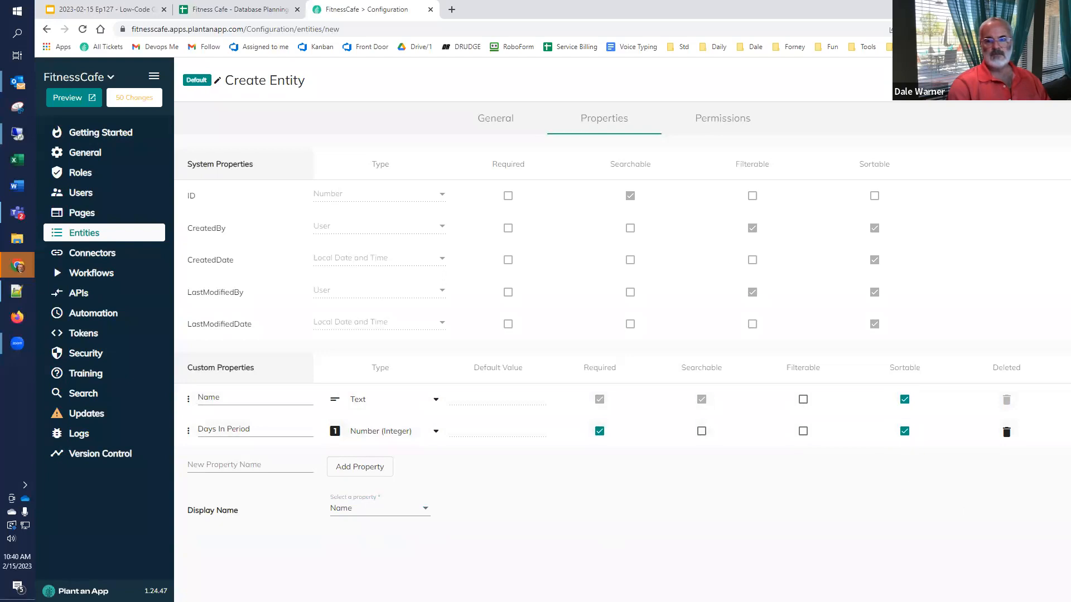
pyautogui.click(716, 119)
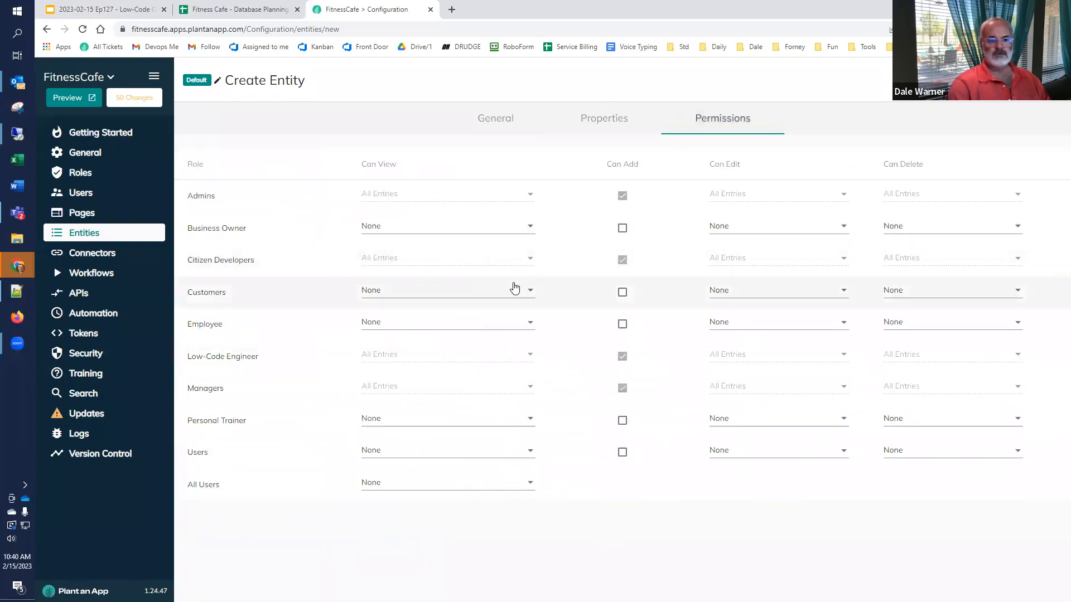
# Step: Let Business Owner view and edit all entries and add entries, then save the entity
pyautogui.click(478, 228)
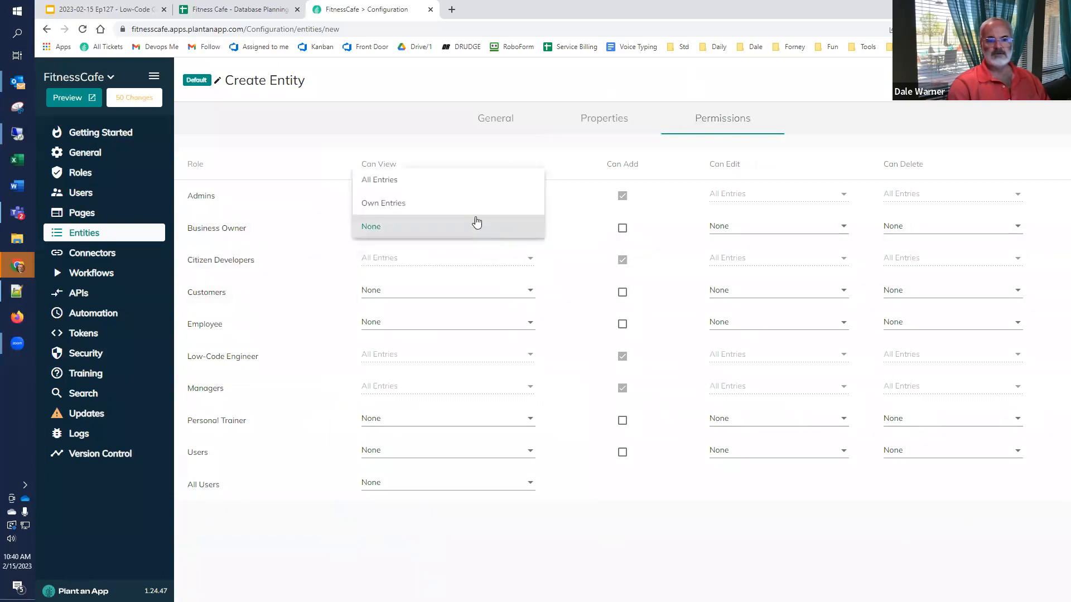
pyautogui.click(466, 182)
pyautogui.click(747, 232)
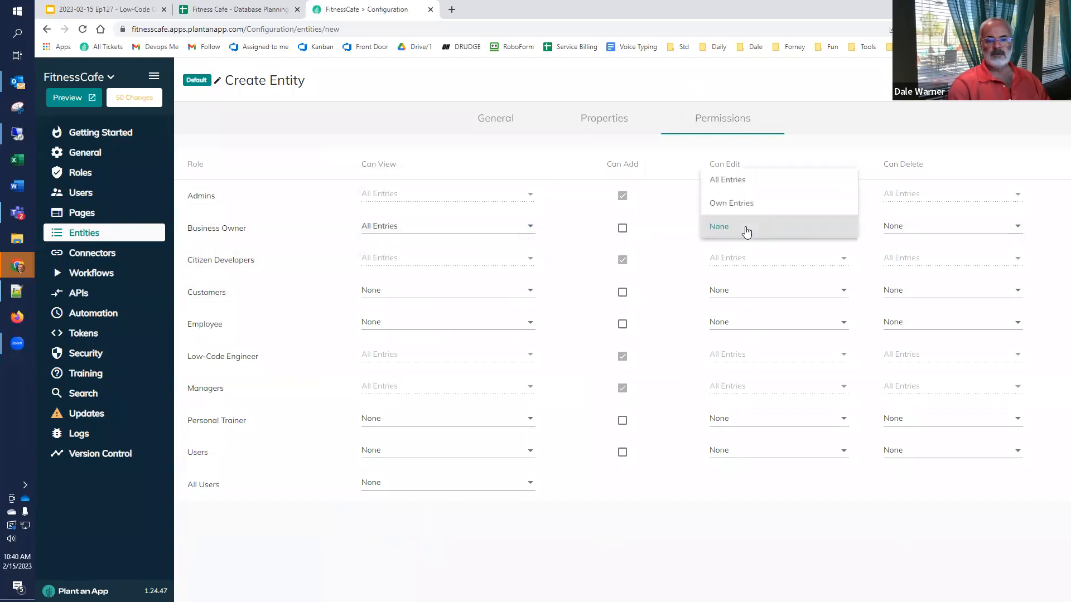
pyautogui.click(740, 182)
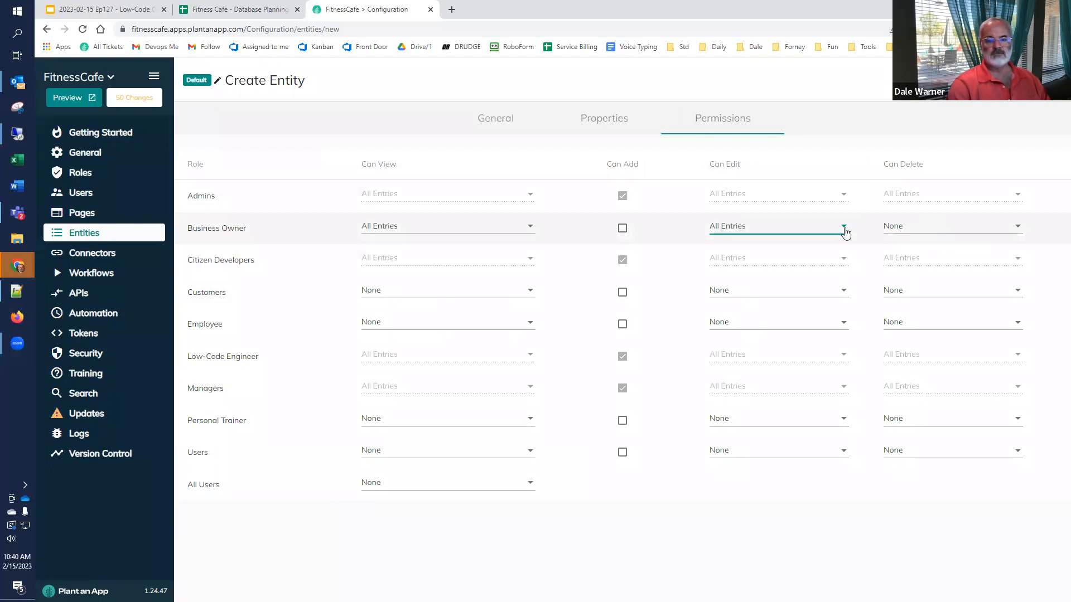
pyautogui.click(623, 231)
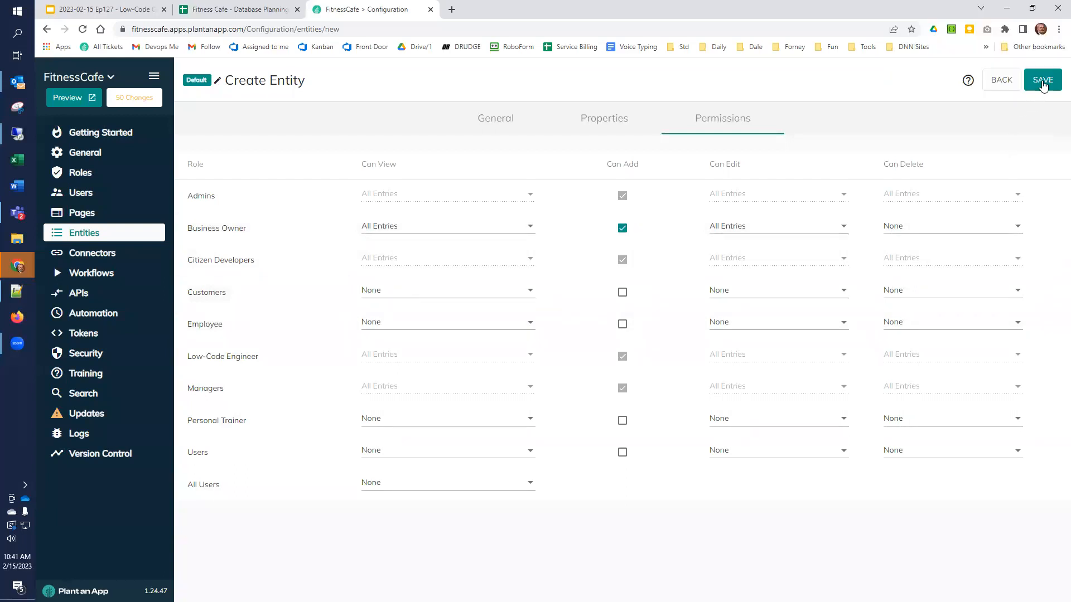
pyautogui.click(1042, 81)
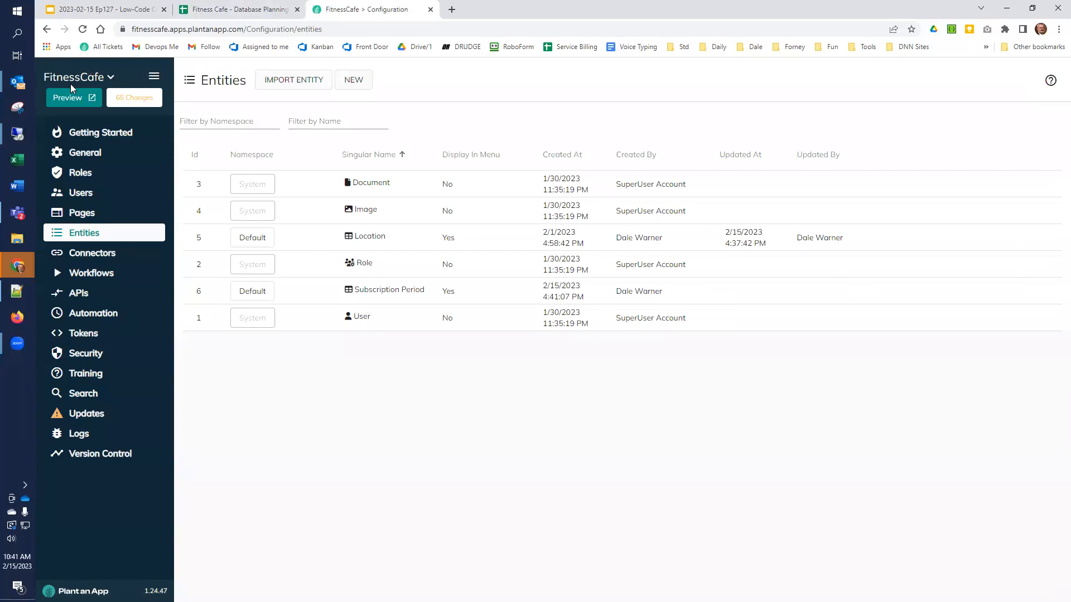
# Step: Preview the app and open the Back Office Subscription Periods listing
pyautogui.click(68, 98)
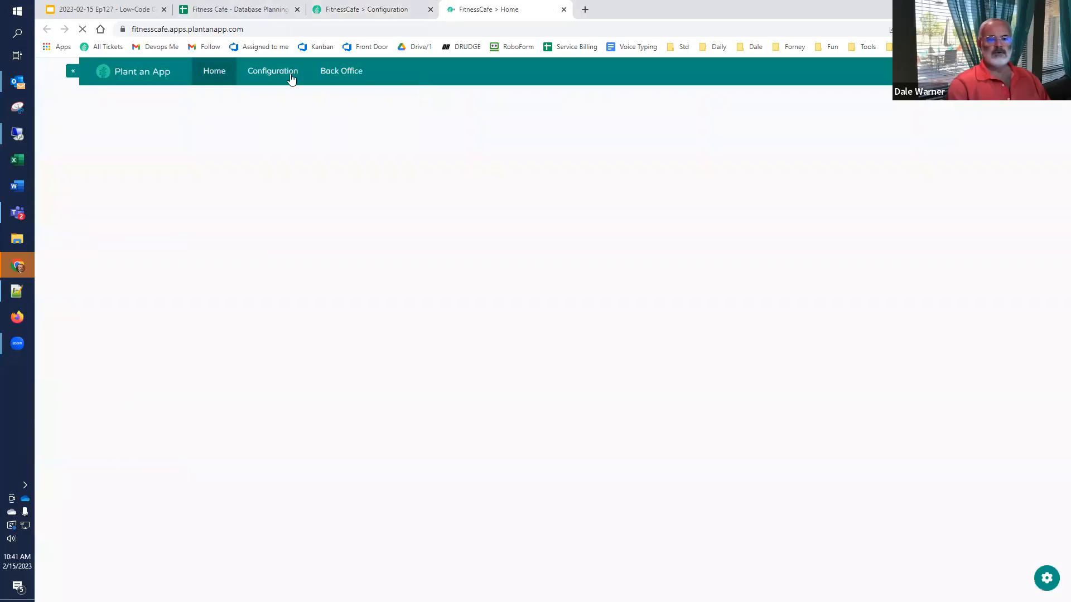
pyautogui.moveTo(351, 71)
pyautogui.click(352, 129)
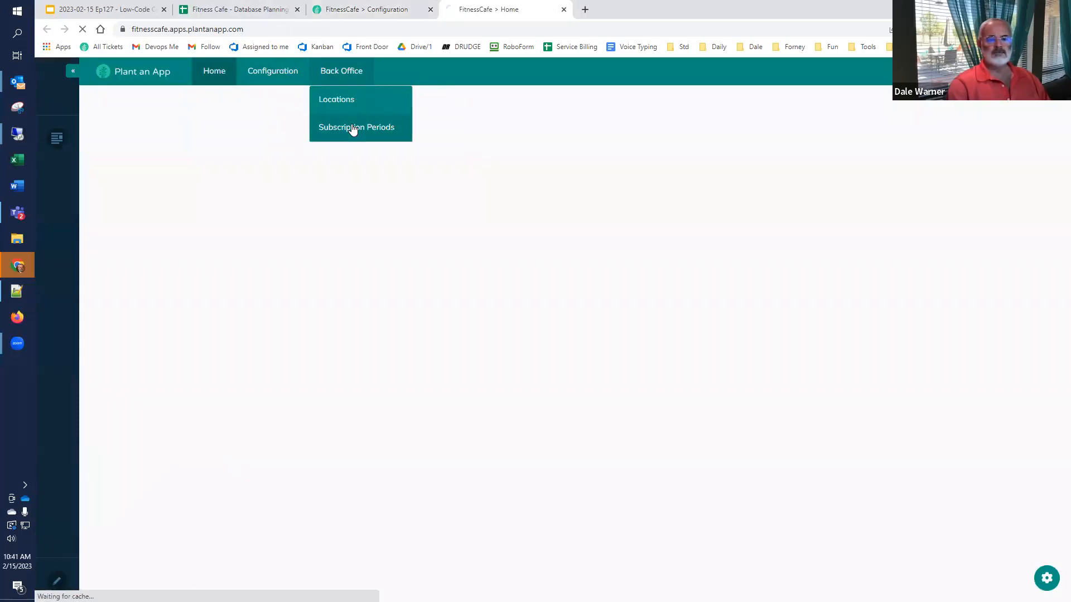
pyautogui.click(241, 11)
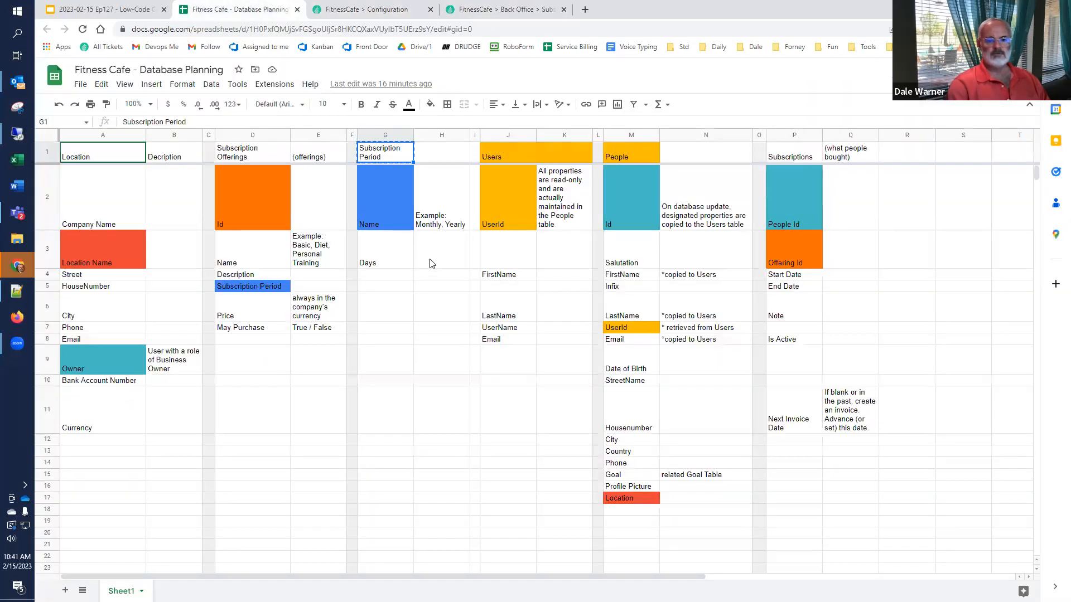
pyautogui.click(504, 10)
# Step: Add subscription periods Monthly (30 days) and Yearly (365 days), then revisit the planning spreadsheet
pyautogui.click(271, 125)
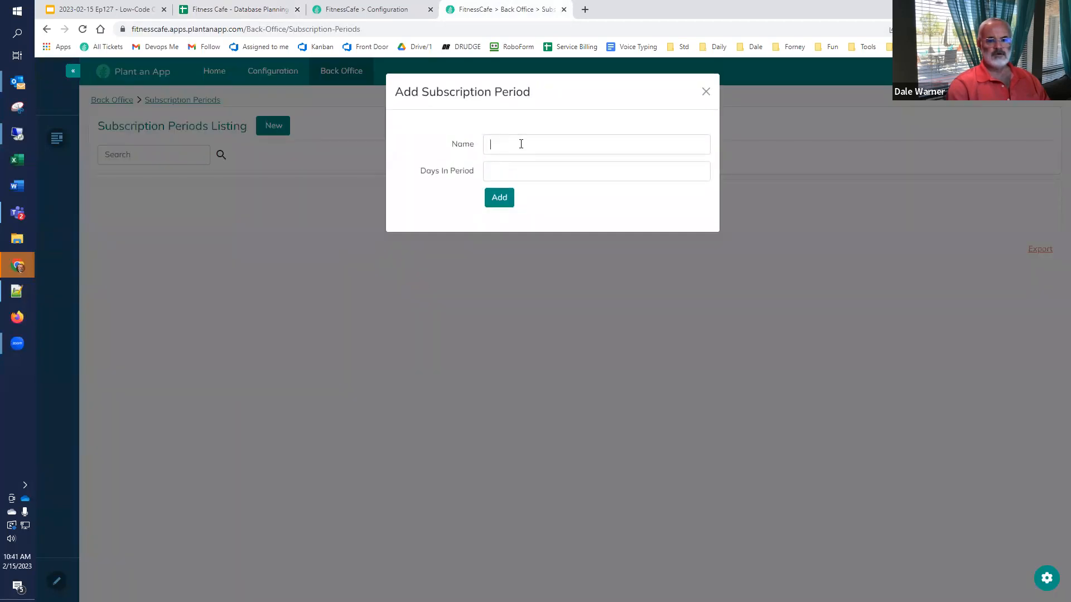
pyautogui.write('Monthly')
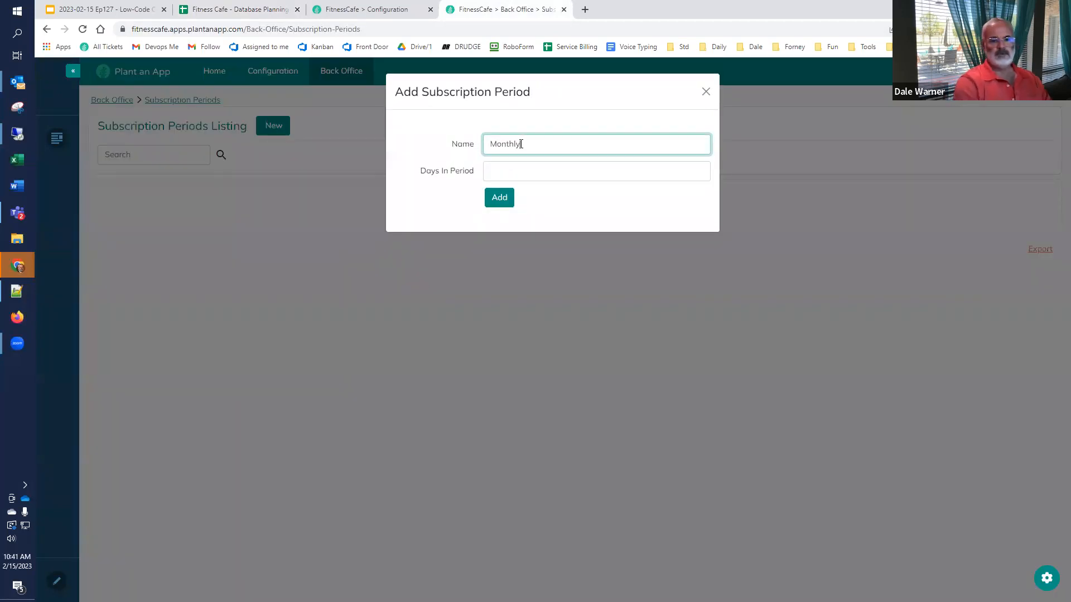
pyautogui.press('Tab')
pyautogui.write('3')
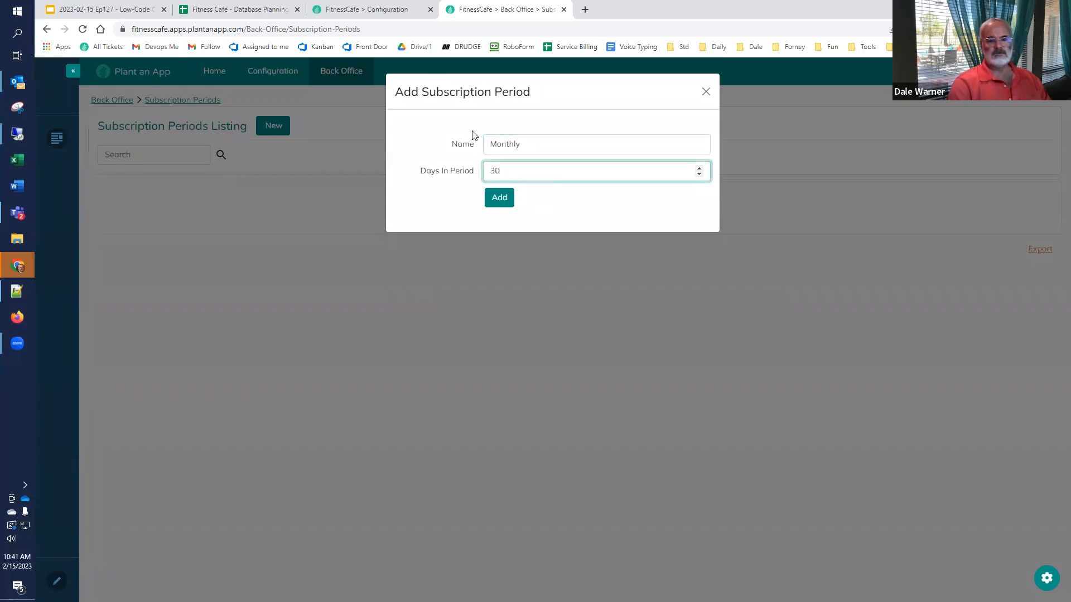
pyautogui.click(489, 198)
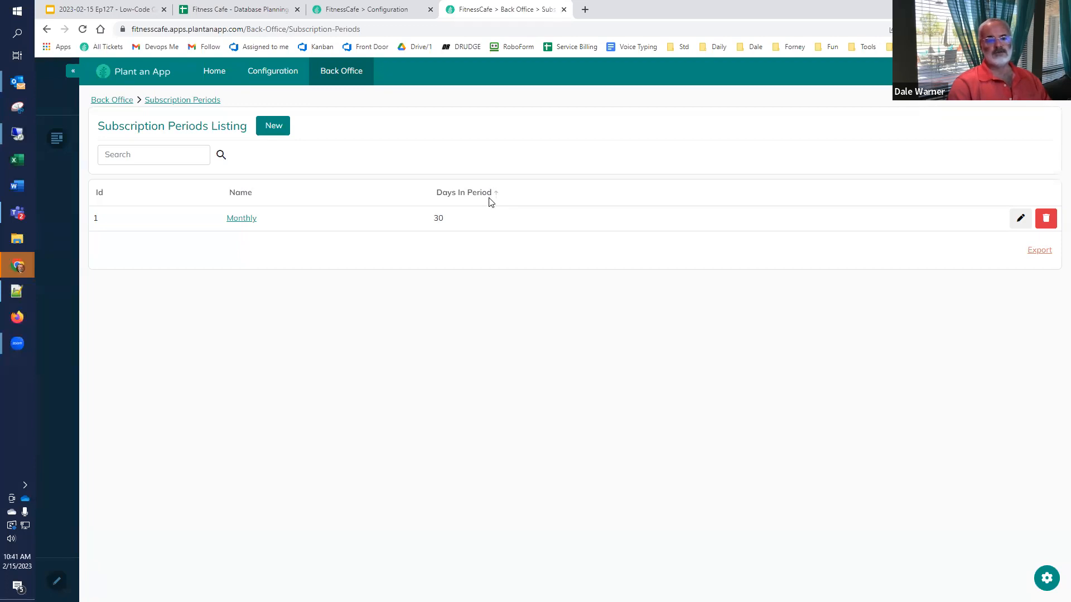
pyautogui.click(273, 126)
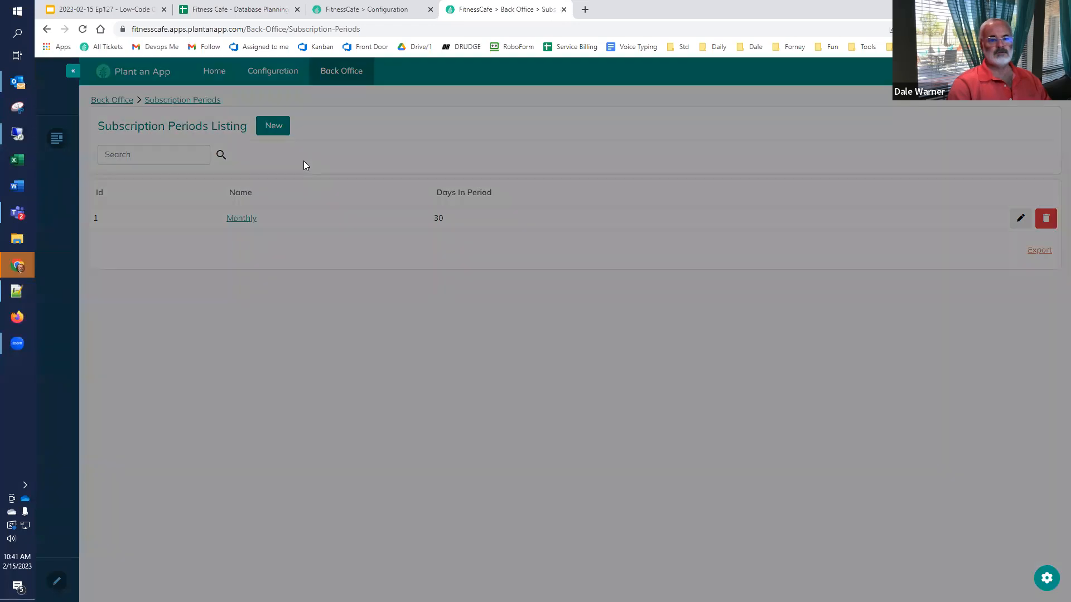
pyautogui.click(526, 146)
pyautogui.write('Yearly')
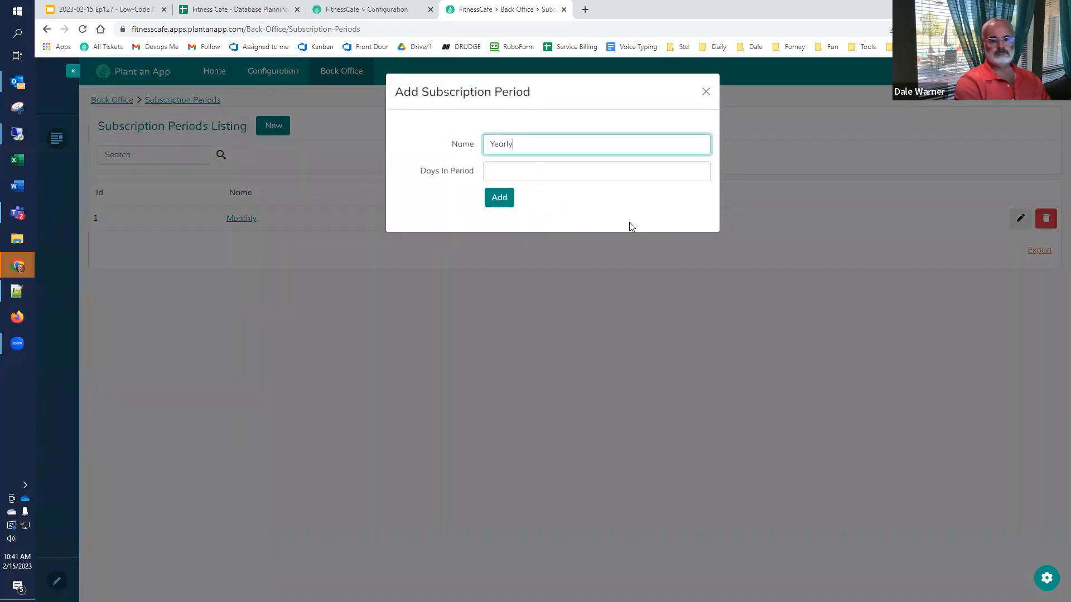
pyautogui.press('Tab')
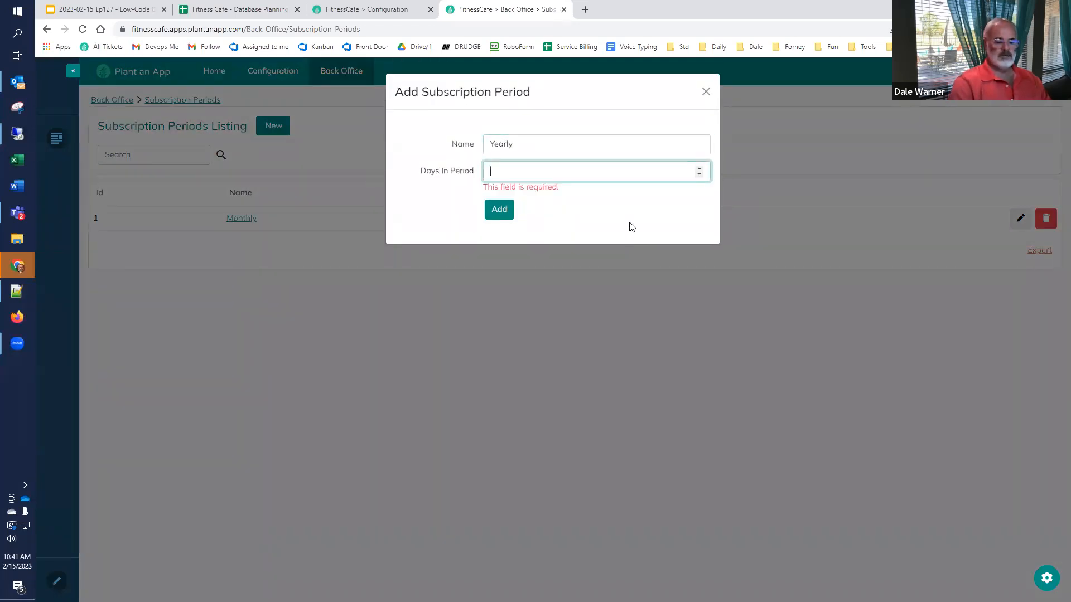
pyautogui.write('365')
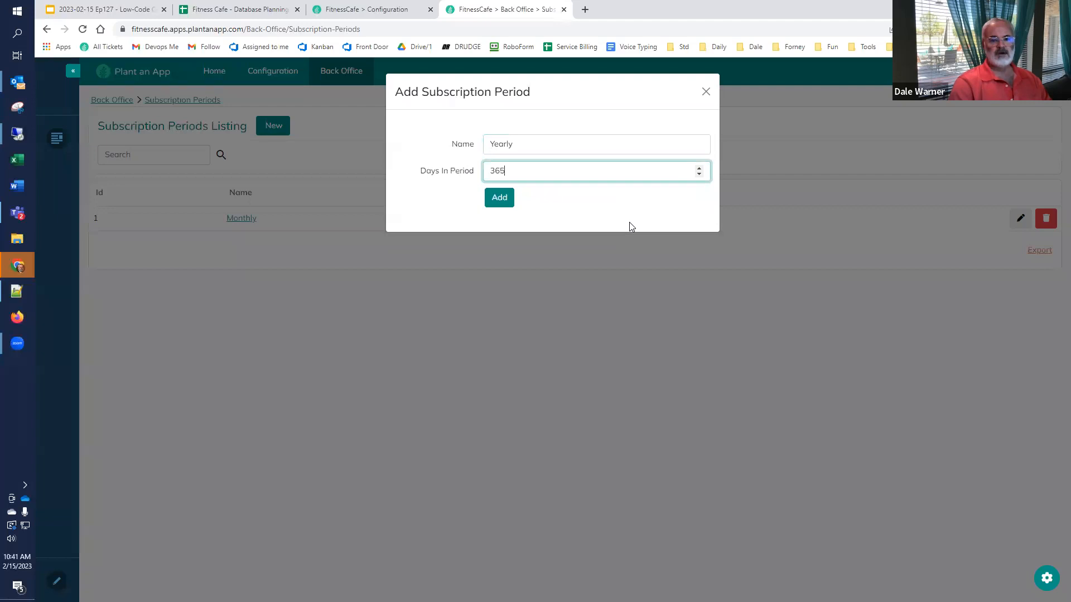
pyautogui.click(499, 198)
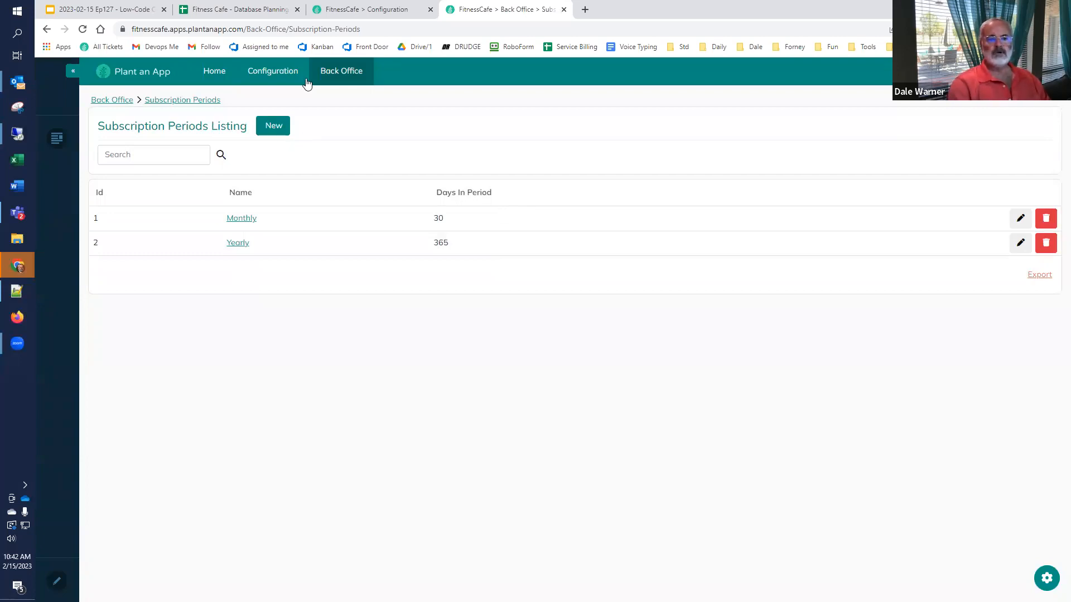
pyautogui.click(244, 9)
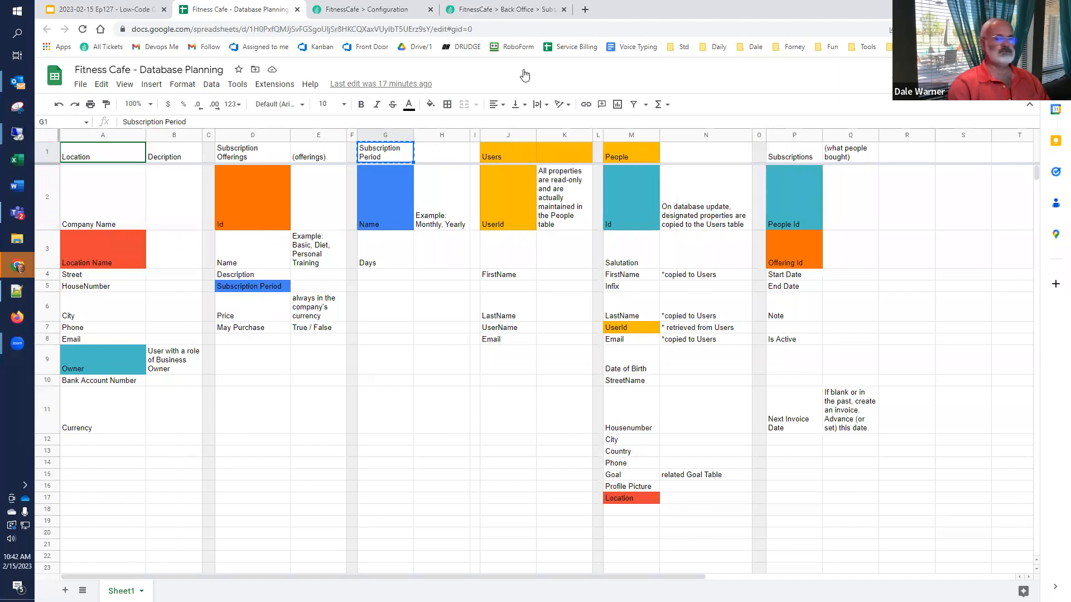
# Step: Switch to the FitnessCafe Back Office tab and close it, returning to the Configuration tab
pyautogui.click(483, 10)
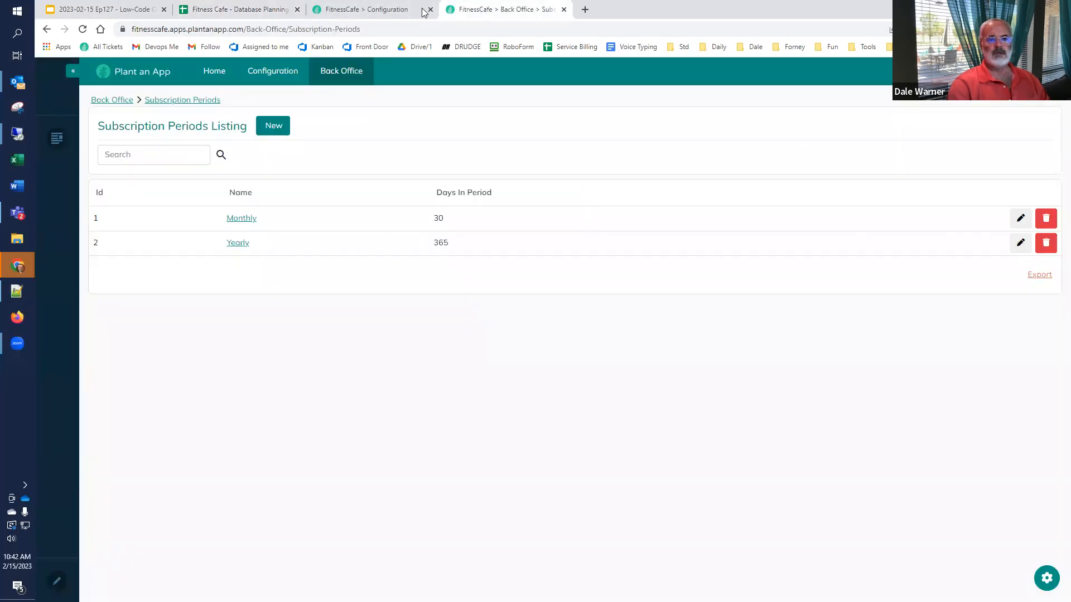
pyautogui.hotkey('ctrl', 'w')
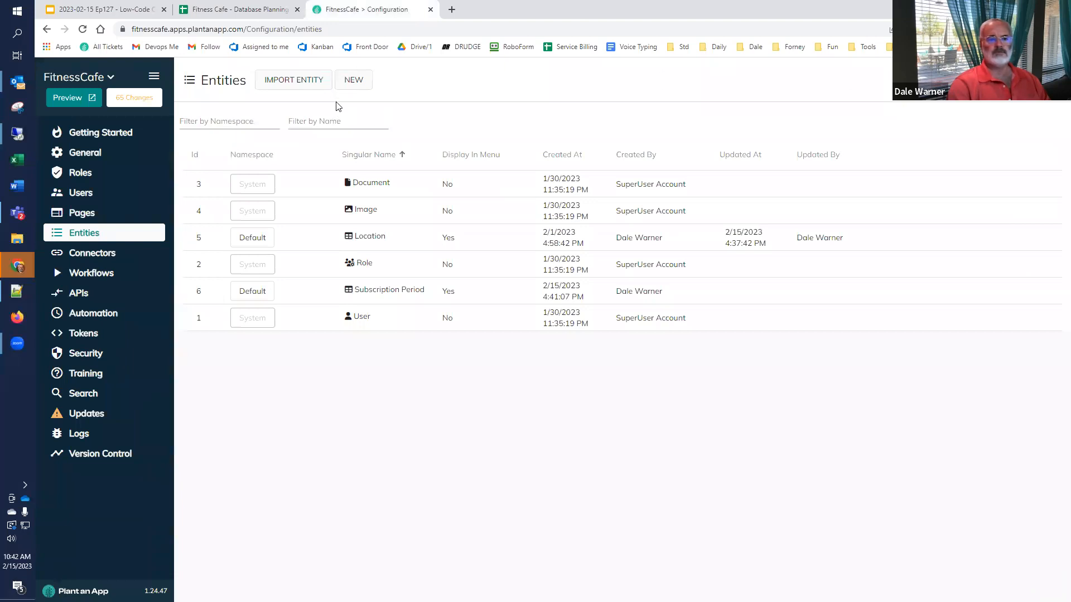
# Step: Create a new entity in the Default namespace named Subscription Offering, plural Subscription Offerings
pyautogui.click(350, 80)
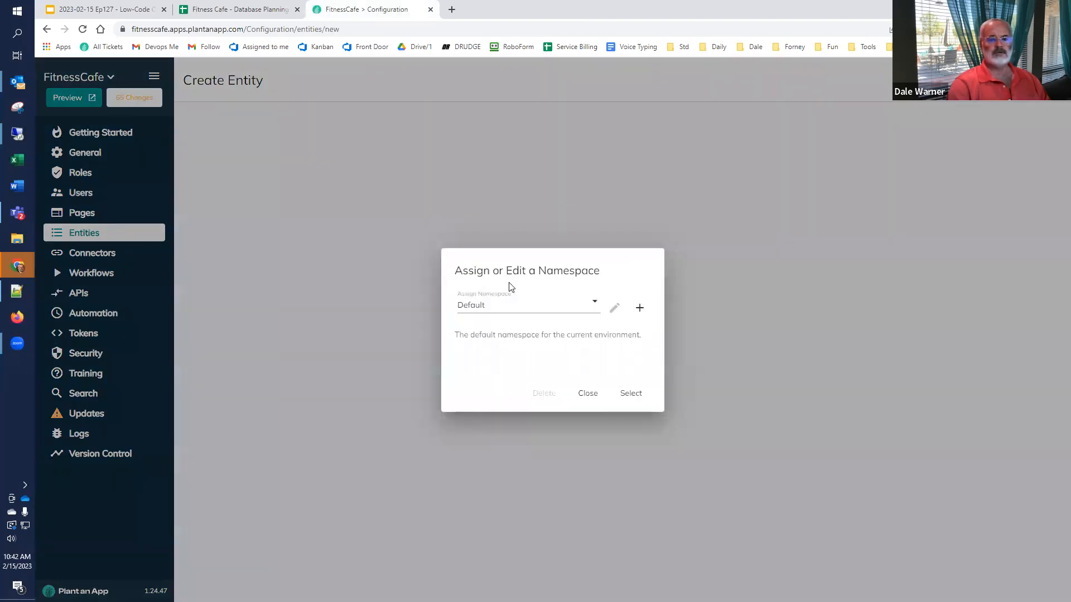
pyautogui.click(630, 394)
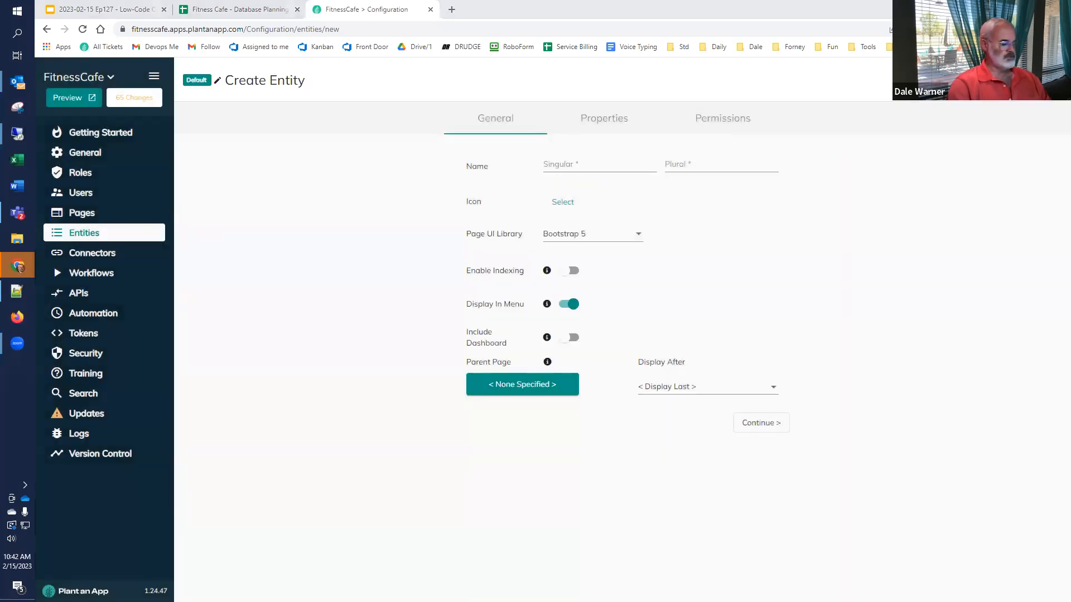
pyautogui.click(587, 164)
pyautogui.write('Subscription Offerings')
pyautogui.press('BackSpace')
pyautogui.press('Tab')
pyautogui.write('Subscription Offerings')
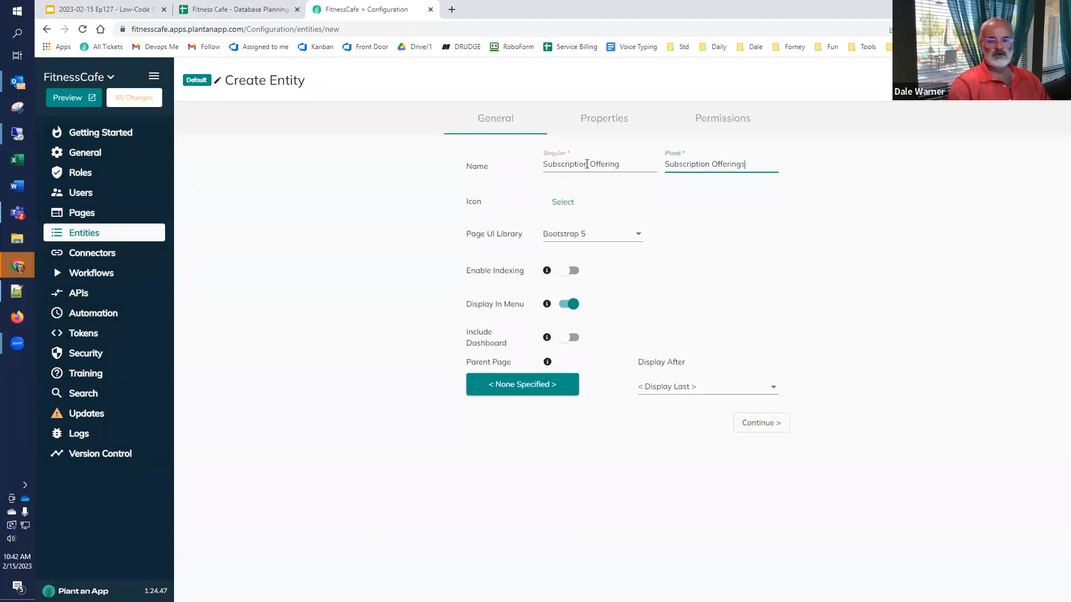
# Step: Parent the entity under Back Office Maintenance and continue to its Properties
pyautogui.click(510, 381)
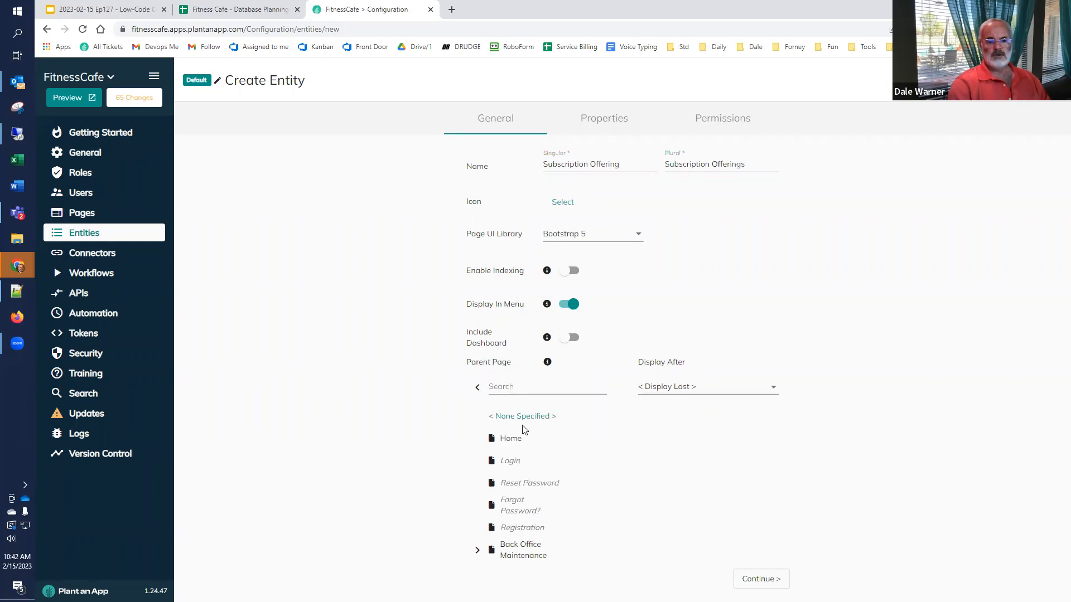
pyautogui.click(519, 552)
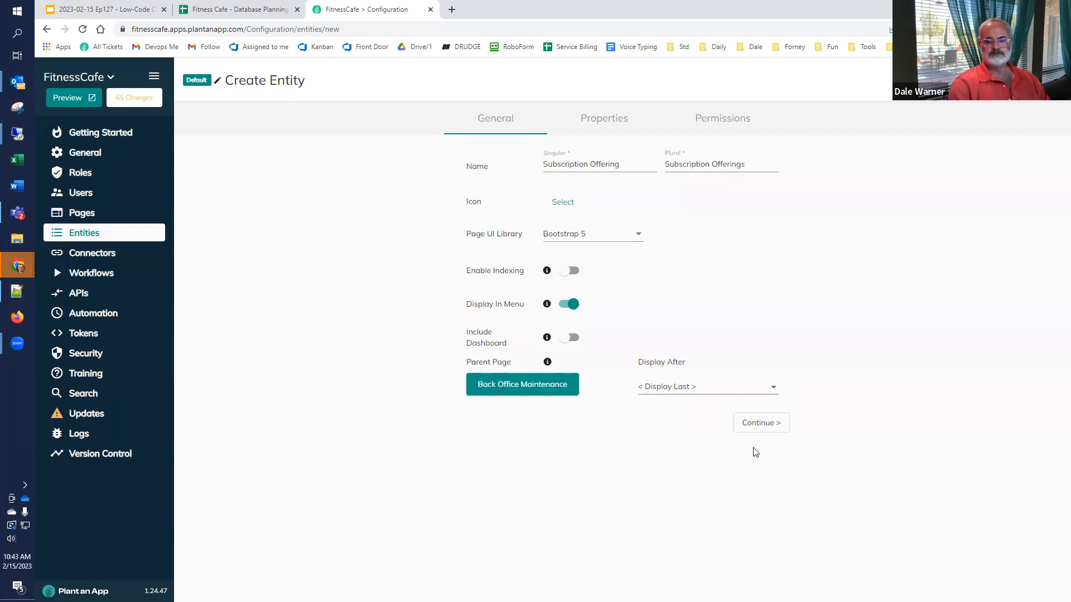
pyautogui.click(757, 423)
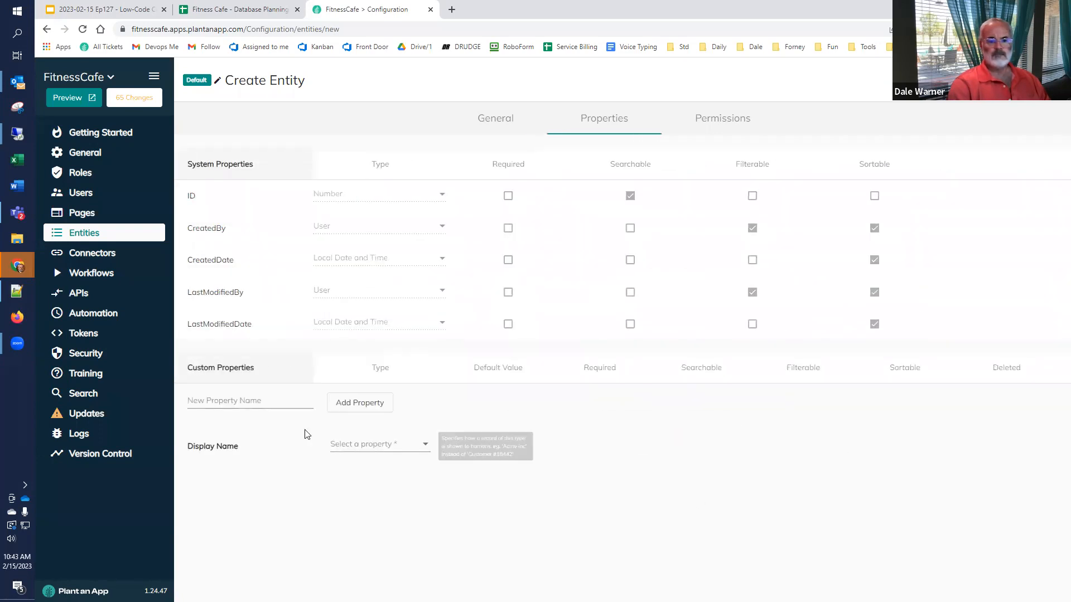
# Step: Add a Name custom property and make it the entity's display name
pyautogui.click(212, 403)
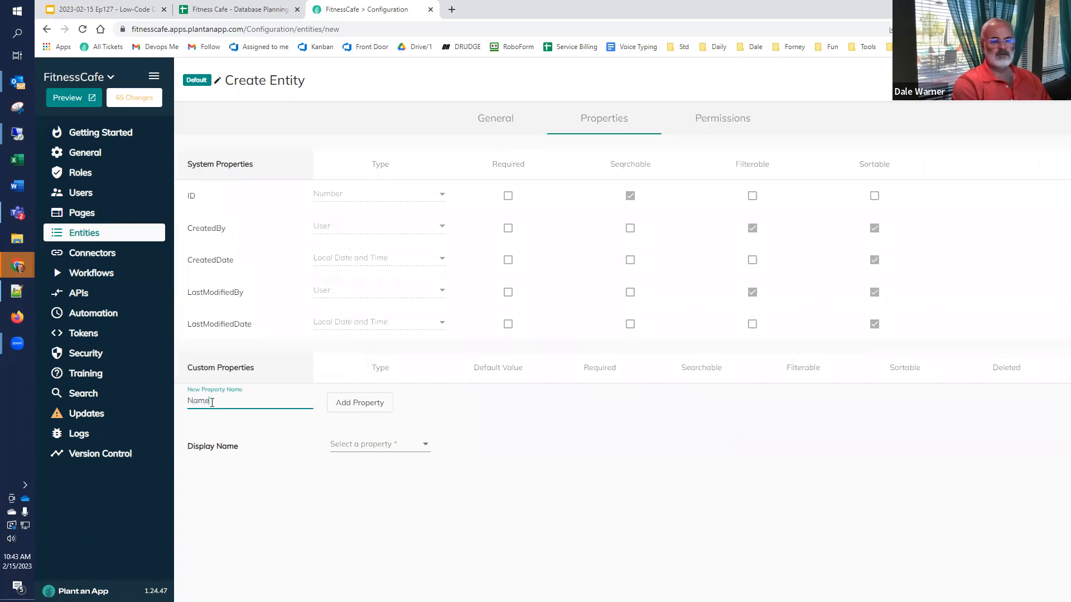
pyautogui.click(342, 403)
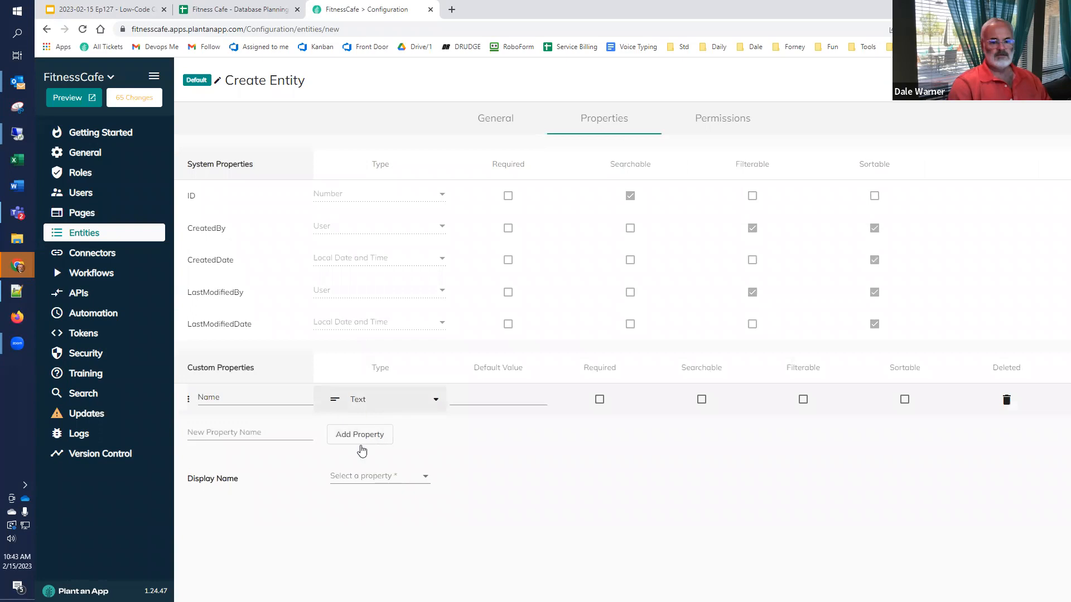
pyautogui.click(363, 476)
pyautogui.click(353, 499)
# Step: Add a Description property with type Large Text
pyautogui.click(275, 435)
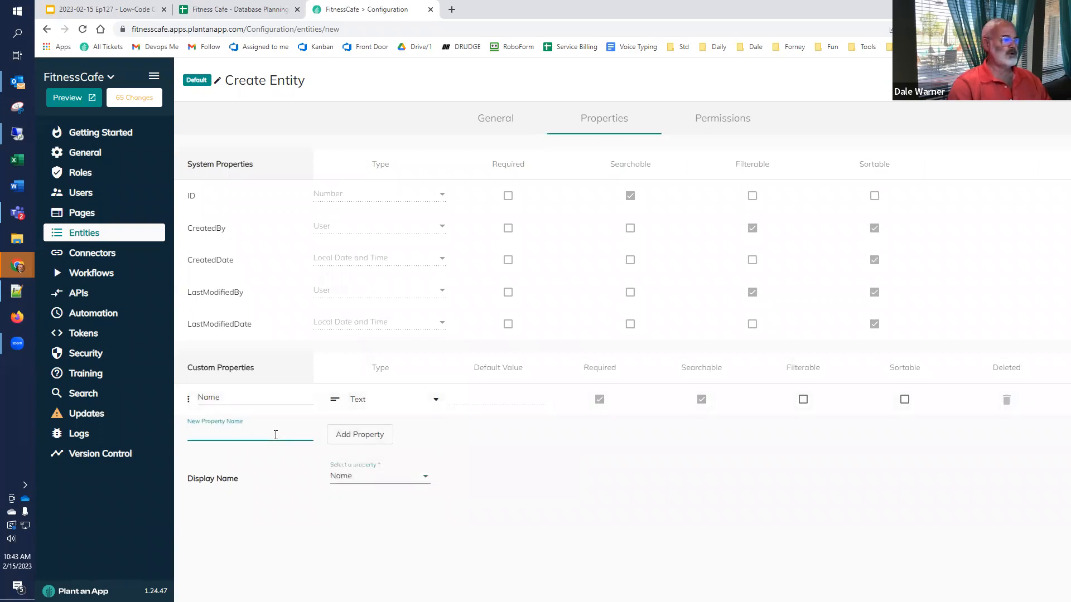
pyautogui.write('Des')
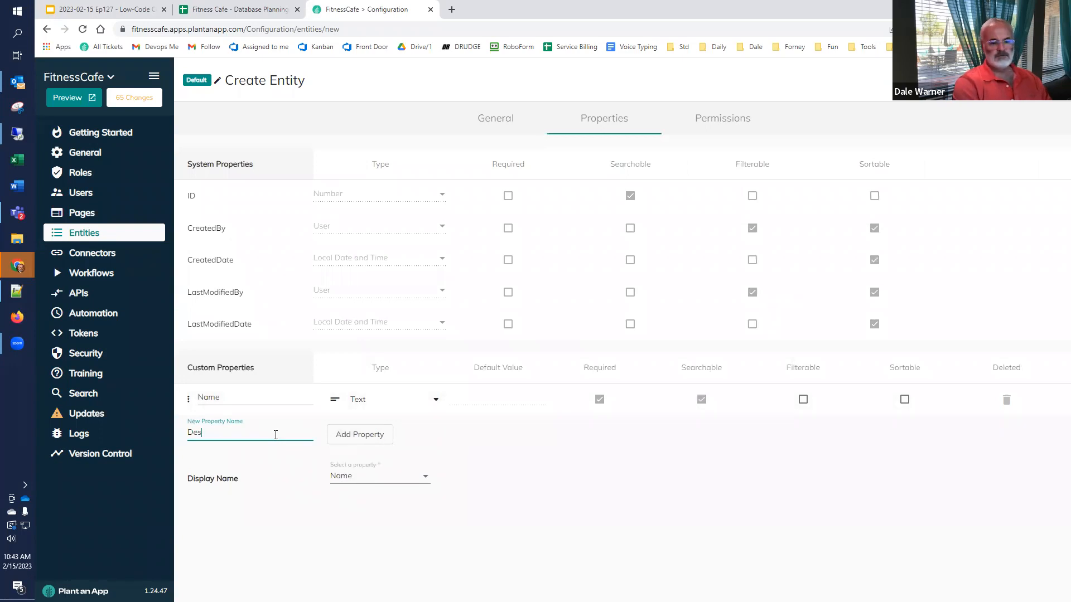
pyautogui.write('cription')
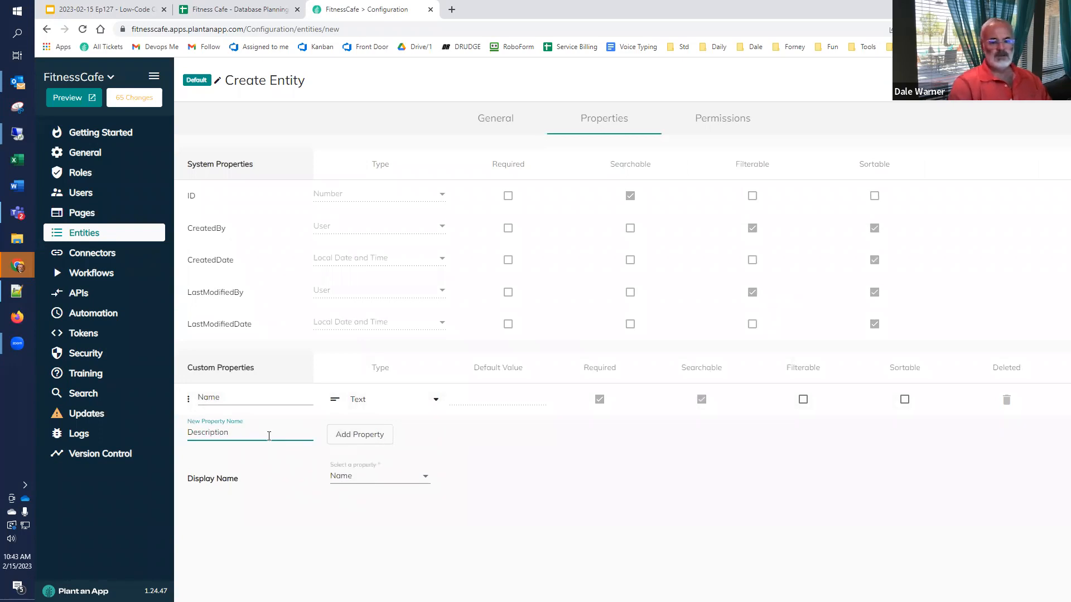
pyautogui.click(357, 435)
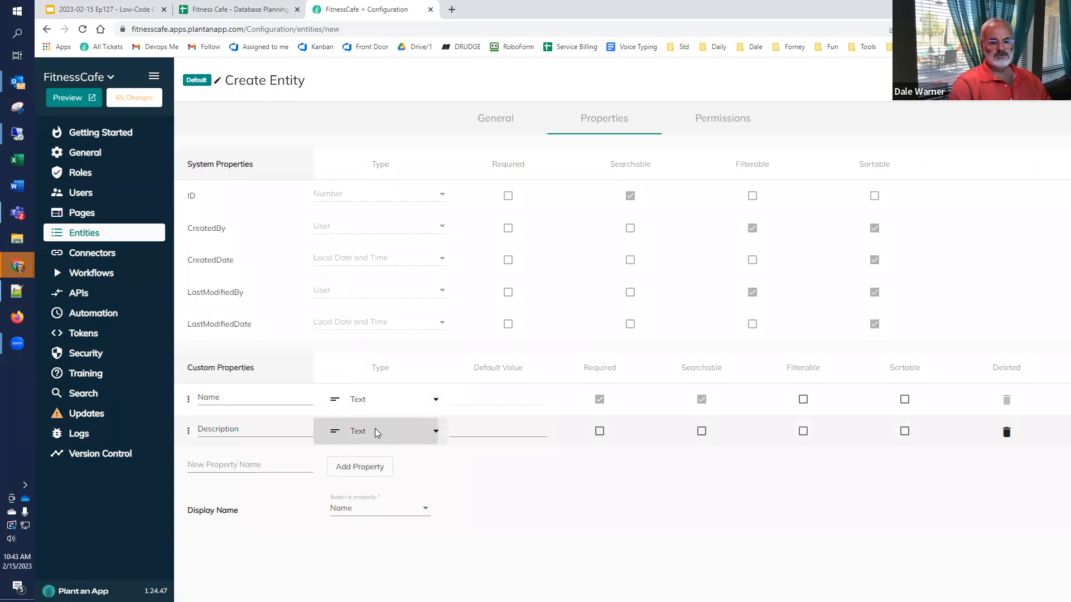
pyautogui.click(369, 433)
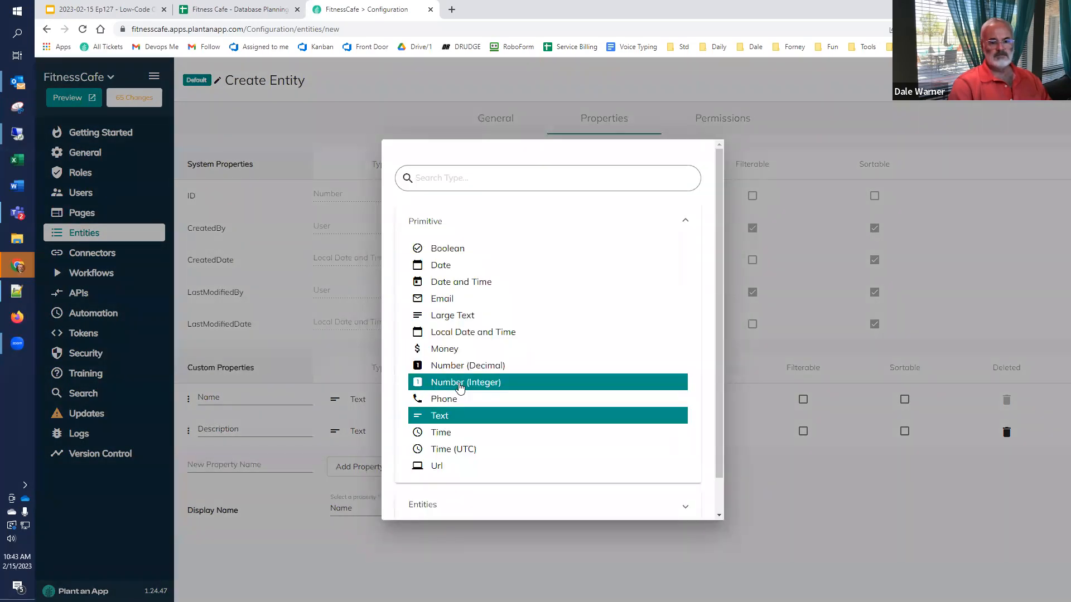
pyautogui.click(465, 315)
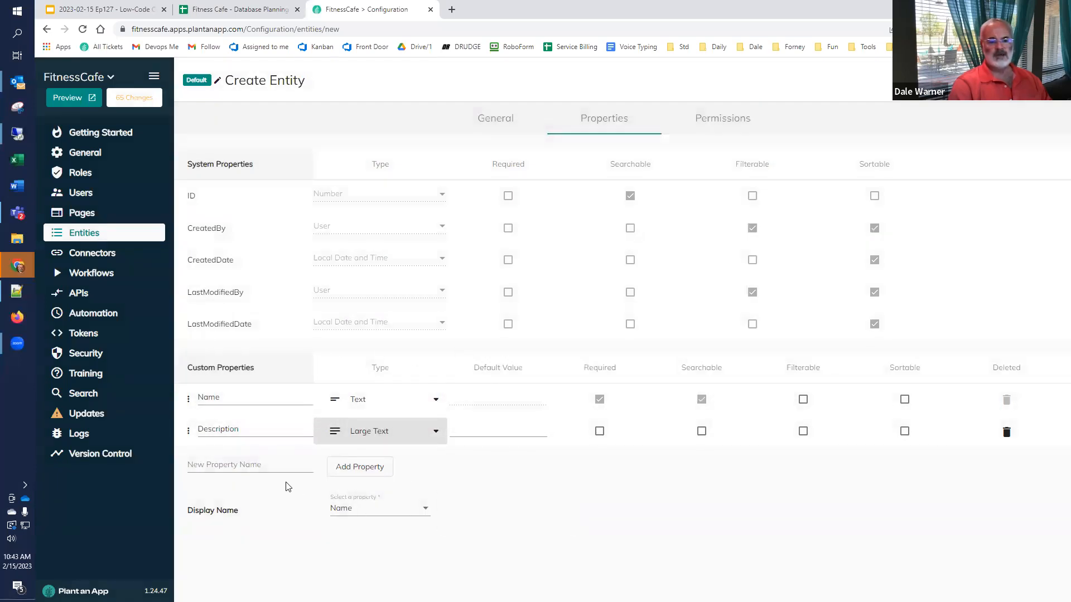
# Step: Add a Subscription Period property linked to the Subscription Period entity
pyautogui.click(267, 465)
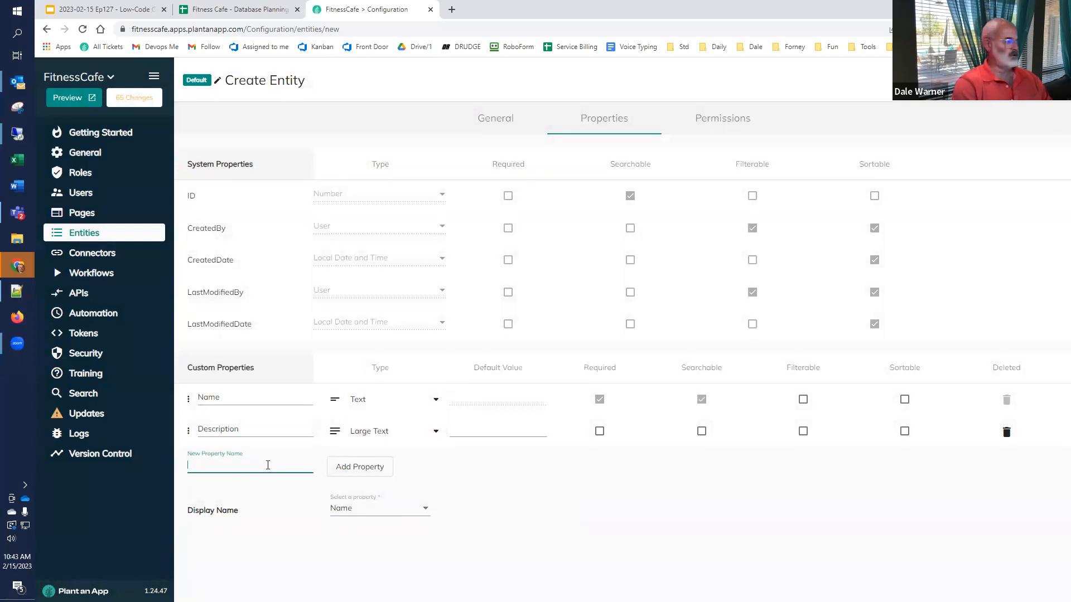
pyautogui.write('S')
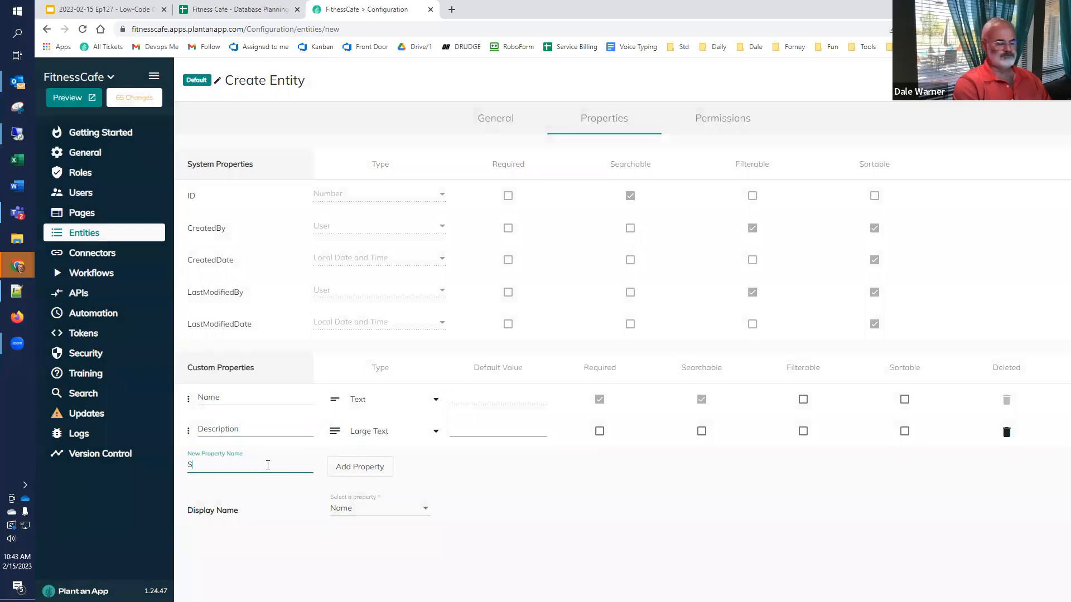
pyautogui.write('ubscription Period')
pyautogui.click(340, 471)
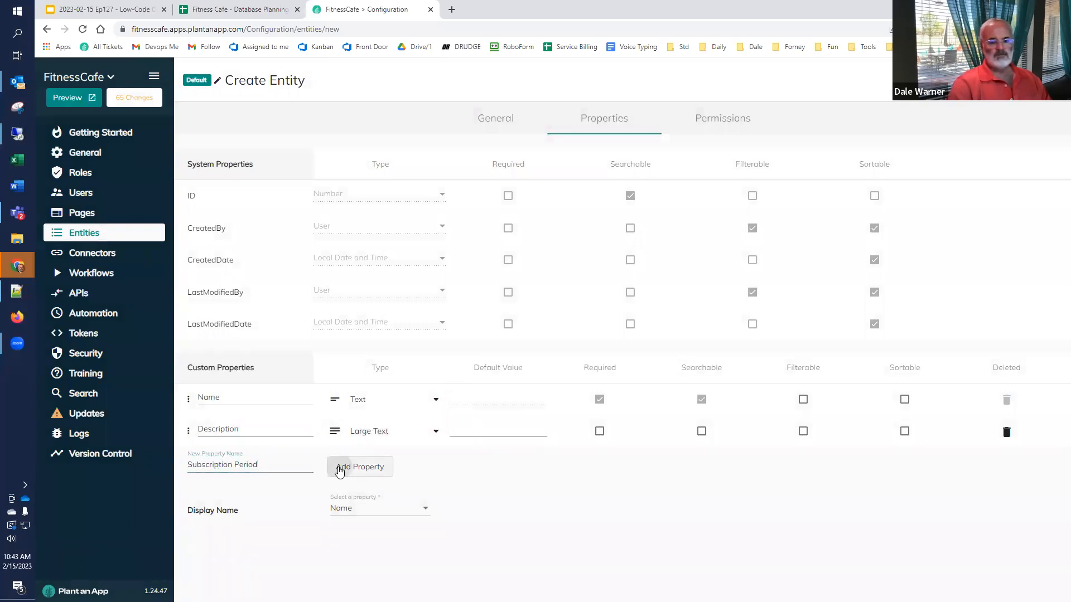
pyautogui.click(354, 466)
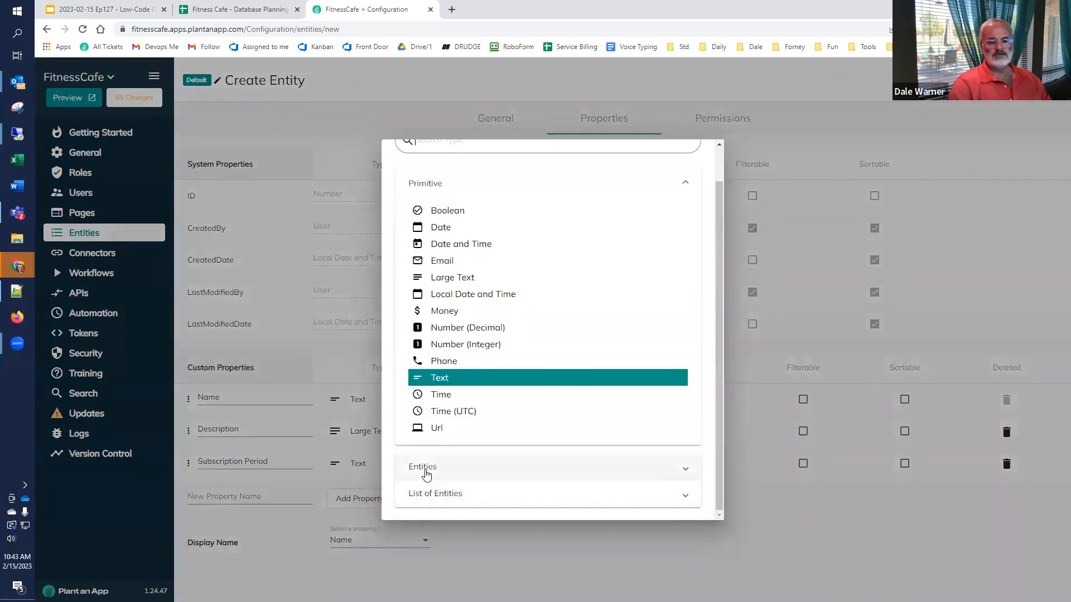
pyautogui.click(427, 474)
pyautogui.scroll(-2, 446, 468)
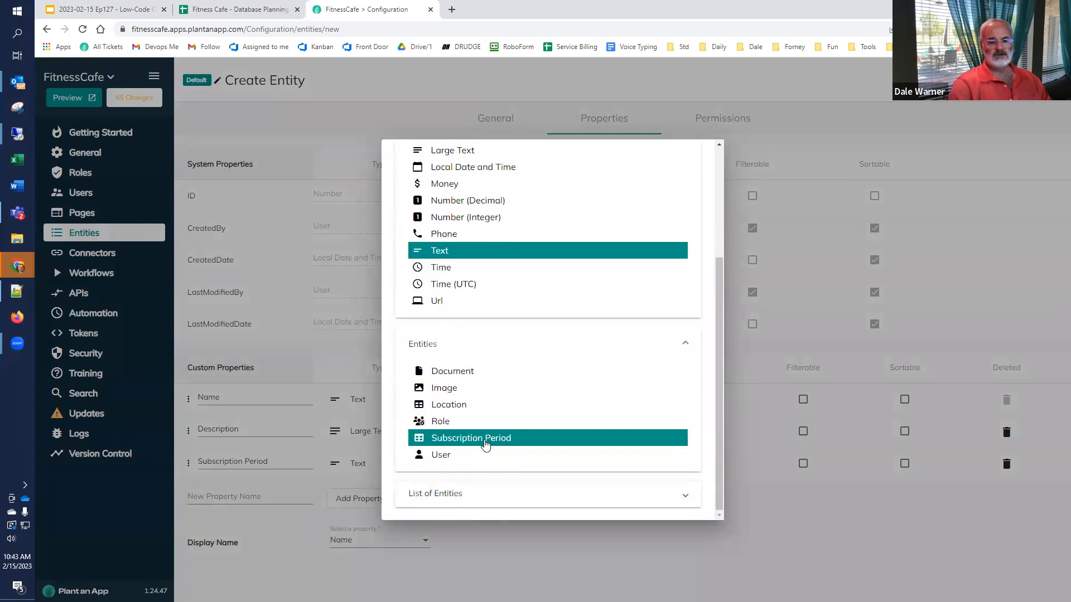
pyautogui.click(485, 441)
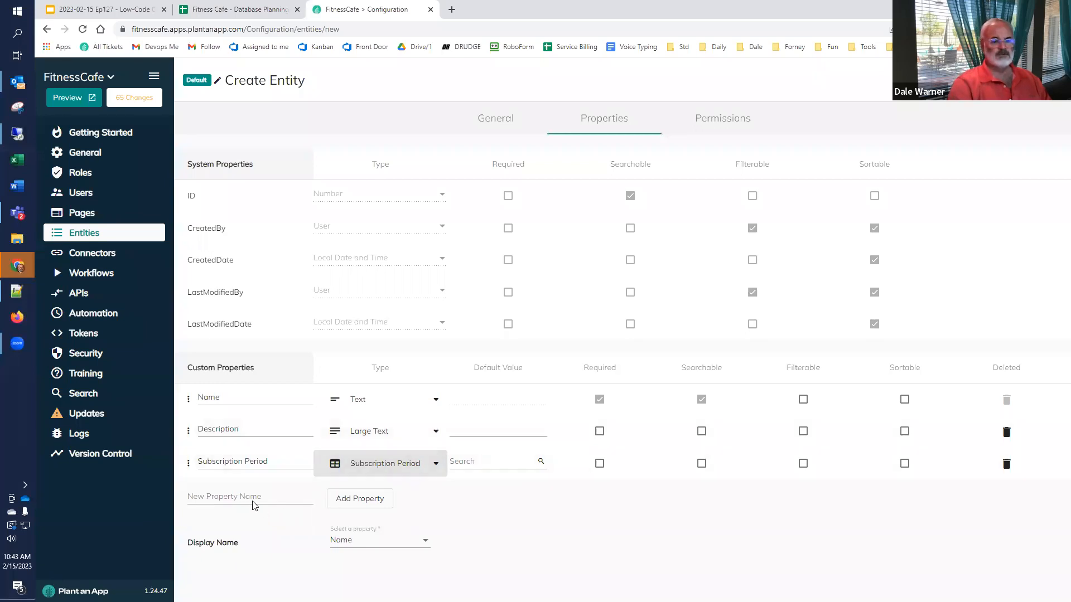
# Step: Add a Price property and open its Type choices
pyautogui.click(251, 498)
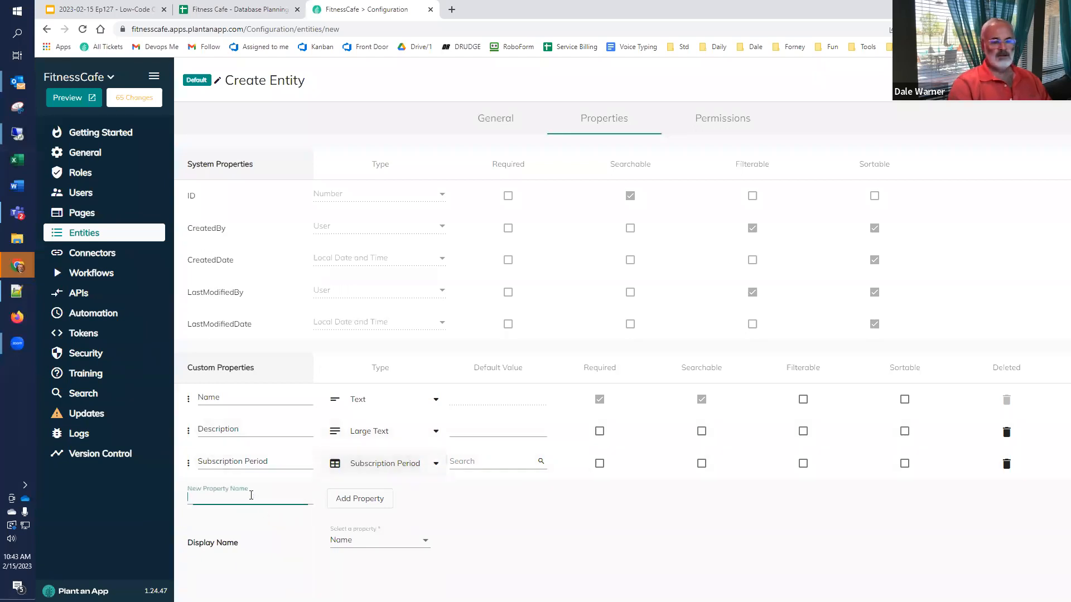
pyautogui.write('Price')
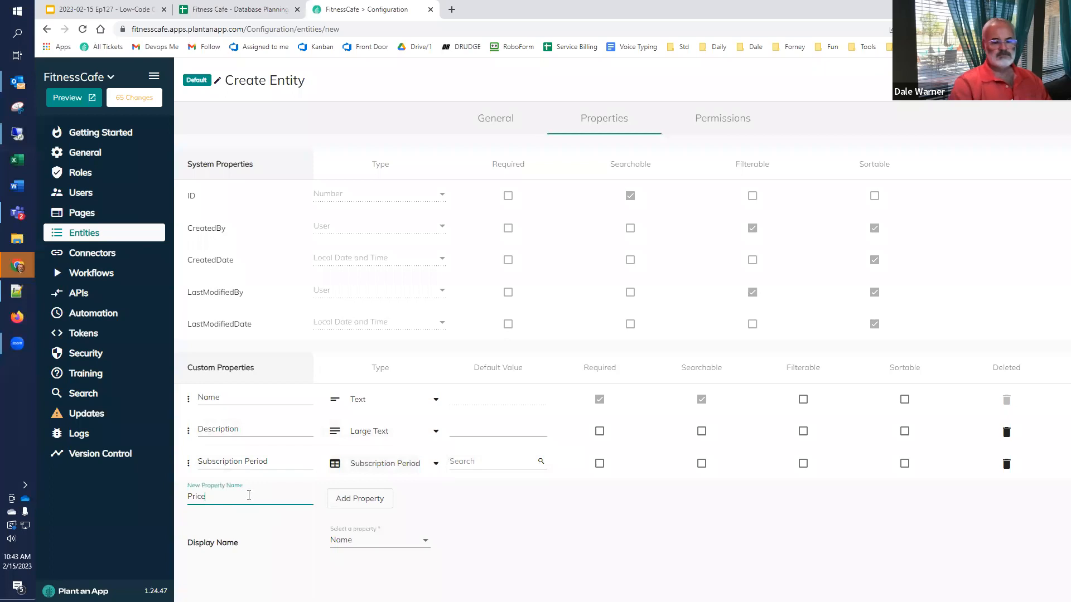
pyautogui.click(353, 503)
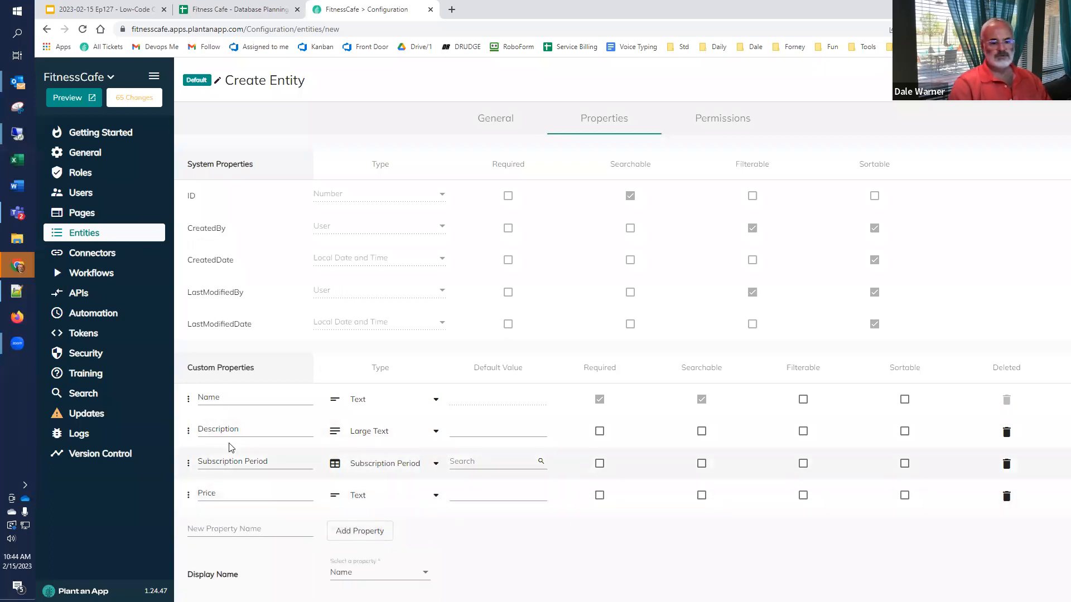
pyautogui.click(427, 497)
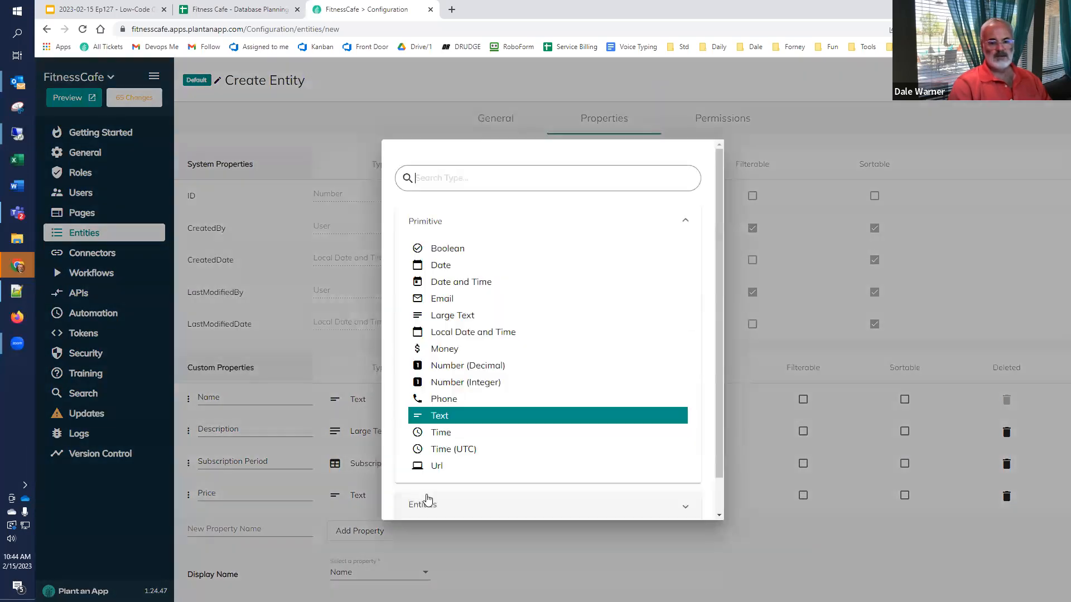
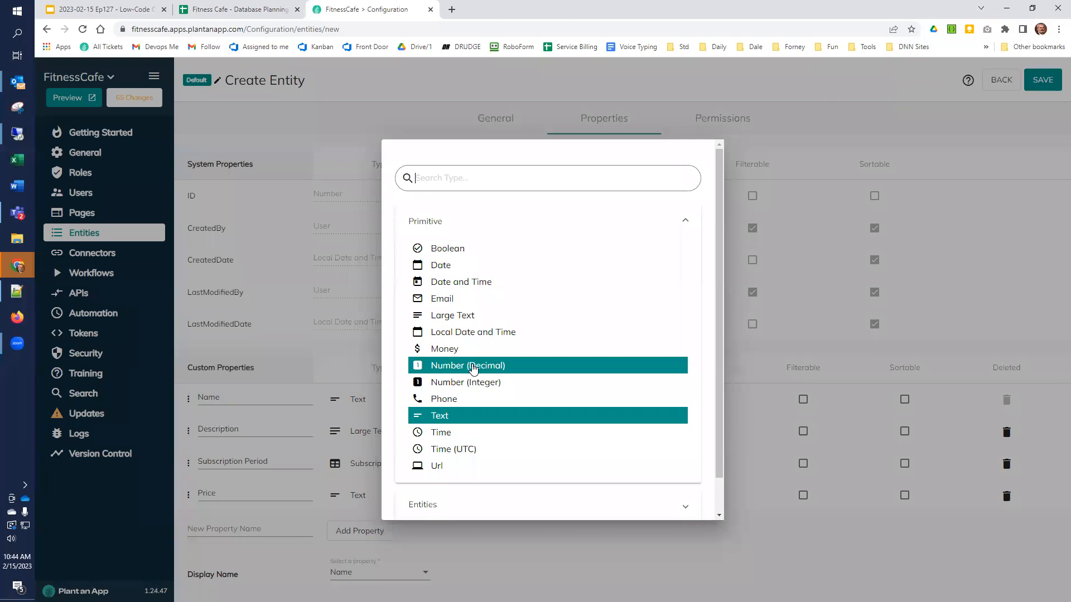
# Step: Make Price a Money property and add a new property named May Purchase
pyautogui.click(464, 351)
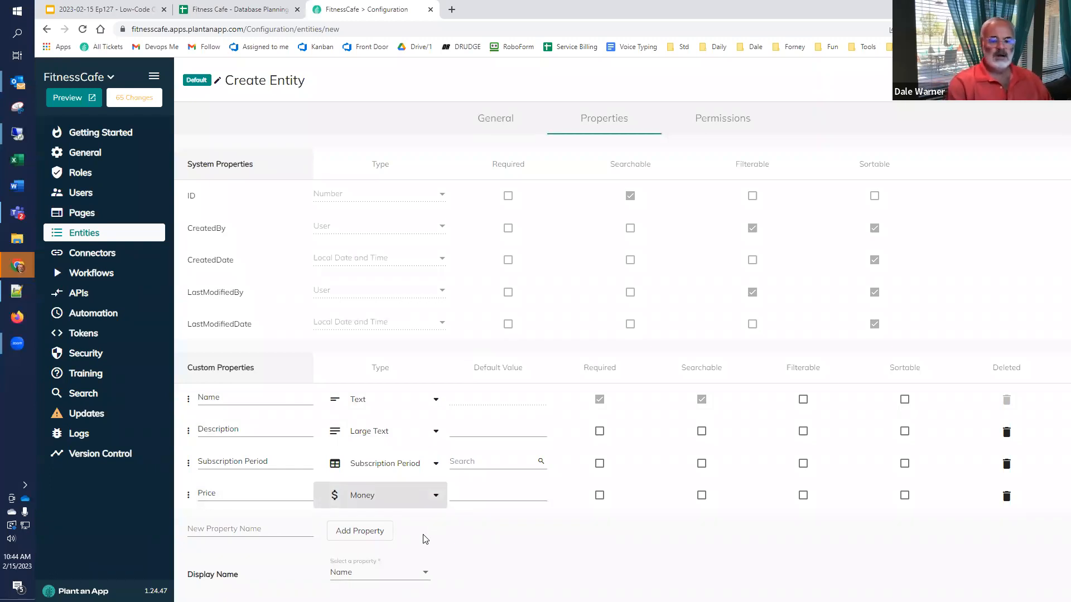
pyautogui.click(268, 529)
pyautogui.write('May P')
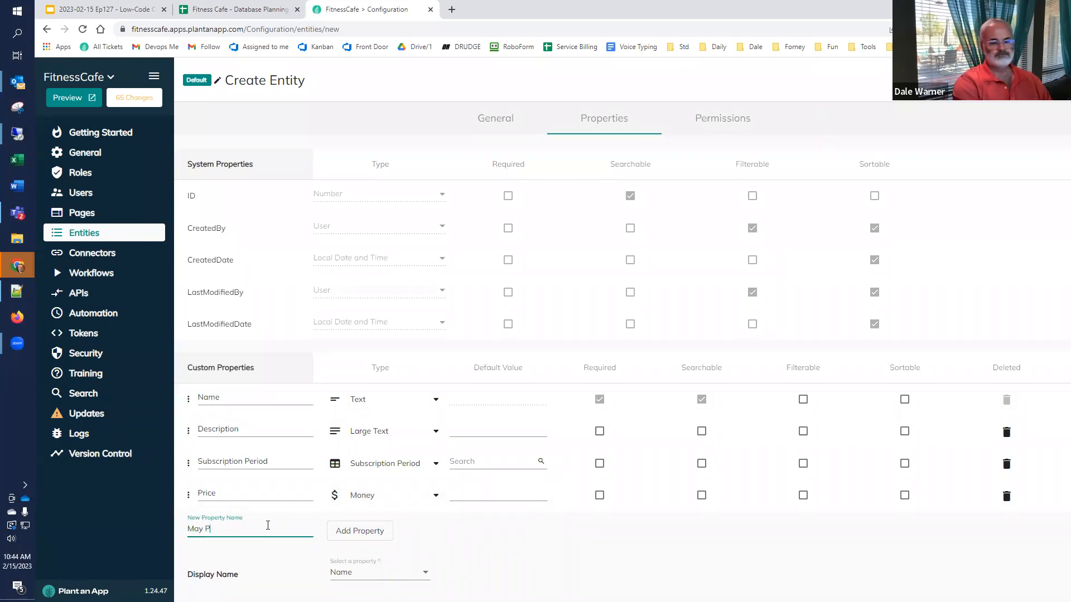
pyautogui.write('rucha')
pyautogui.press('BackSpace')
pyautogui.write('chase')
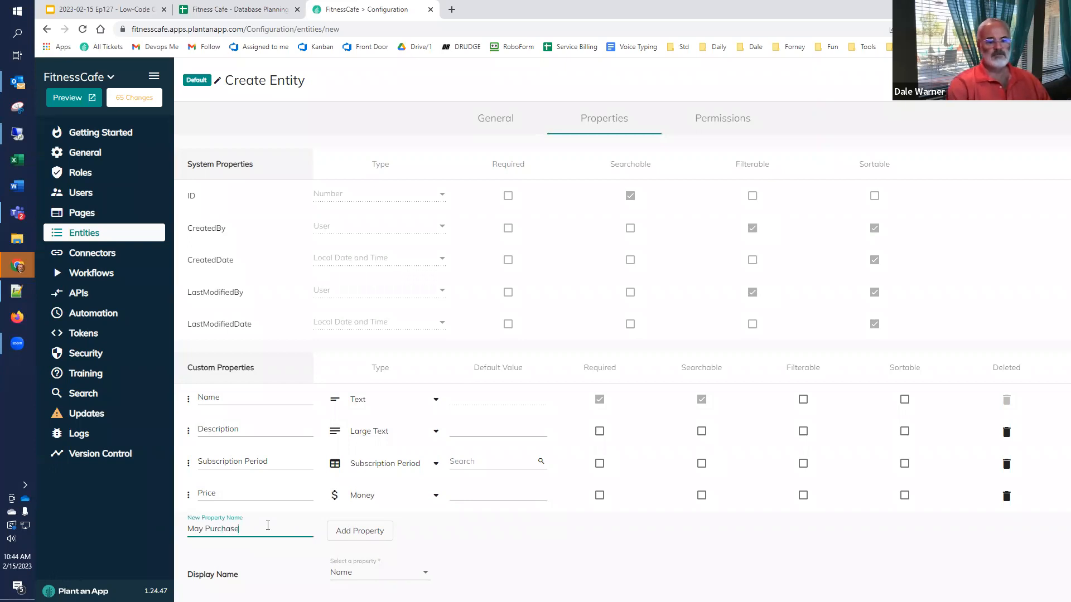
pyautogui.click(349, 533)
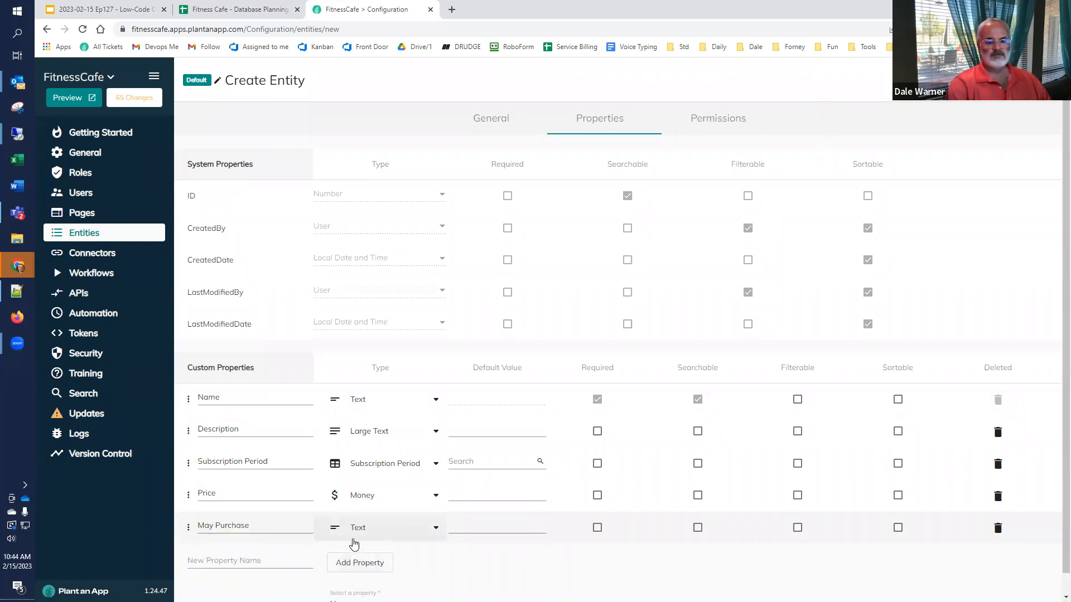
# Step: Set May Purchase's type to Boolean
pyautogui.click(394, 533)
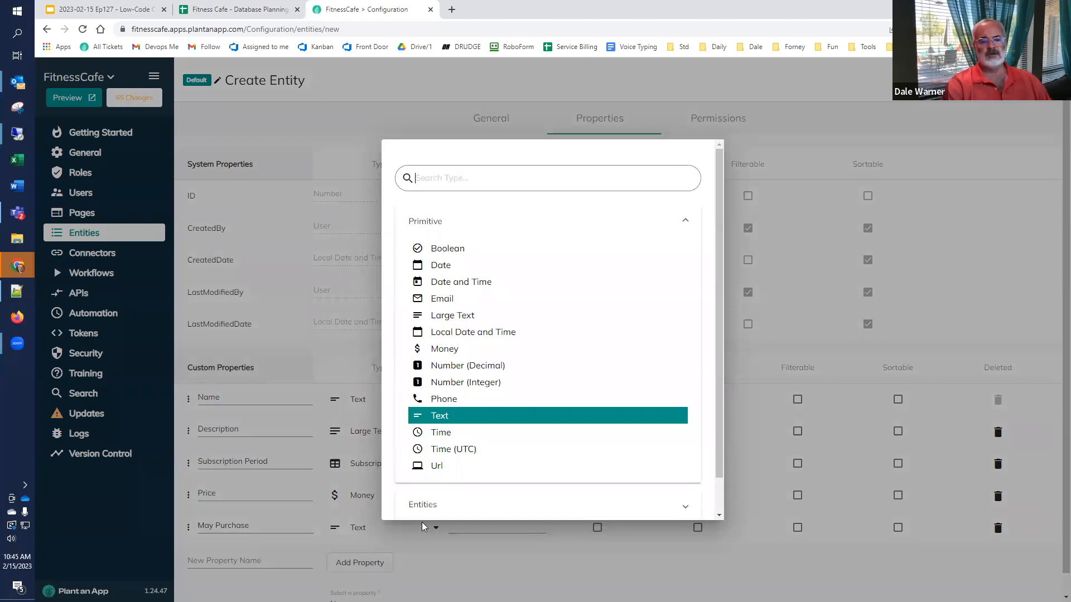
pyautogui.click(489, 452)
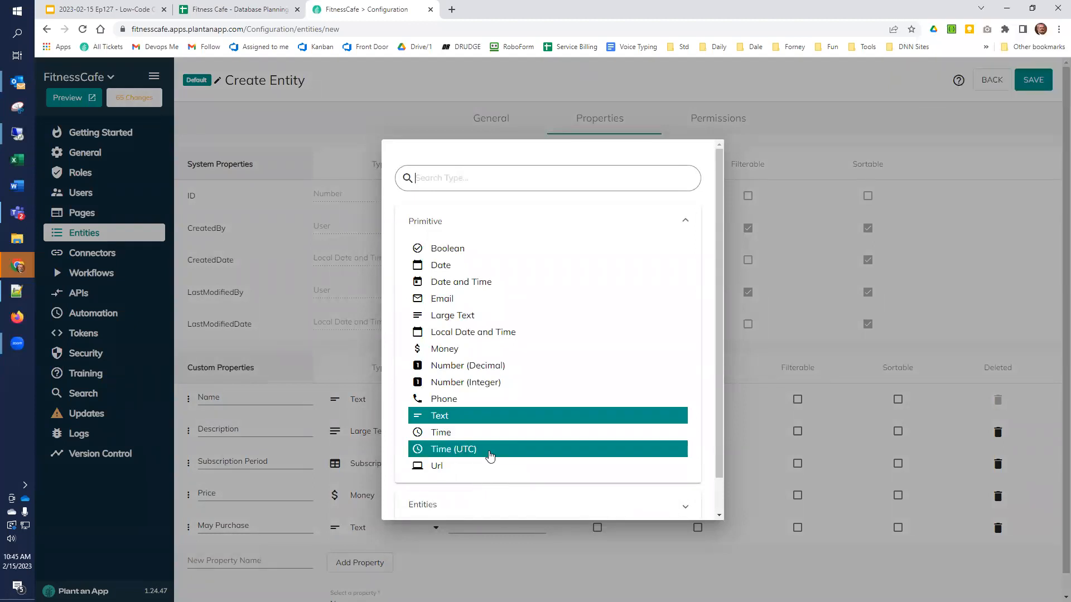
pyautogui.click(516, 251)
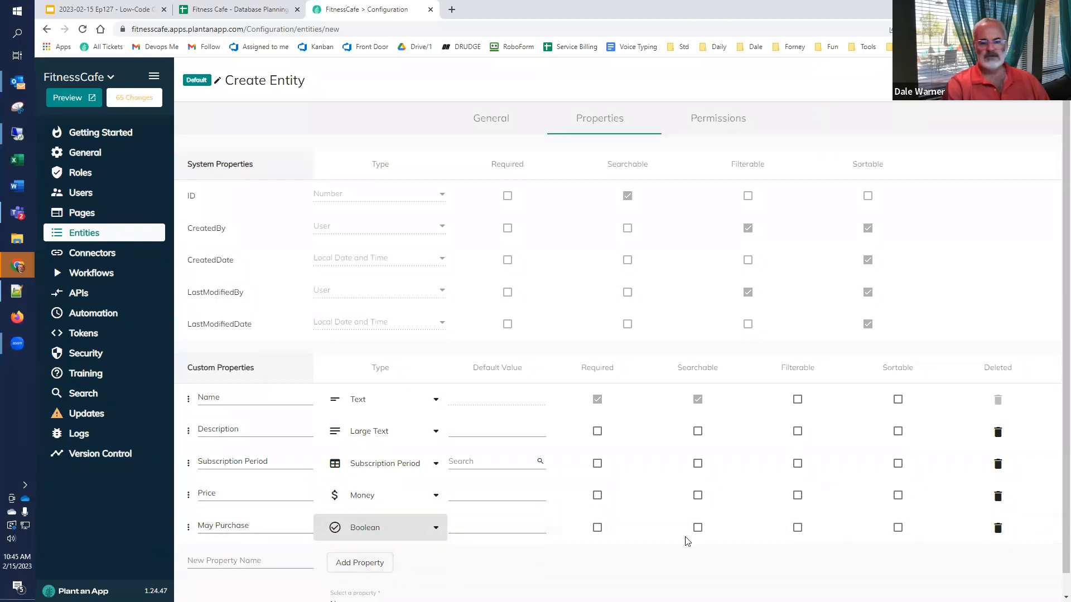
# Step: Make Description, Subscription Period and Price required, and set their searchable and filterable flags
pyautogui.click(597, 432)
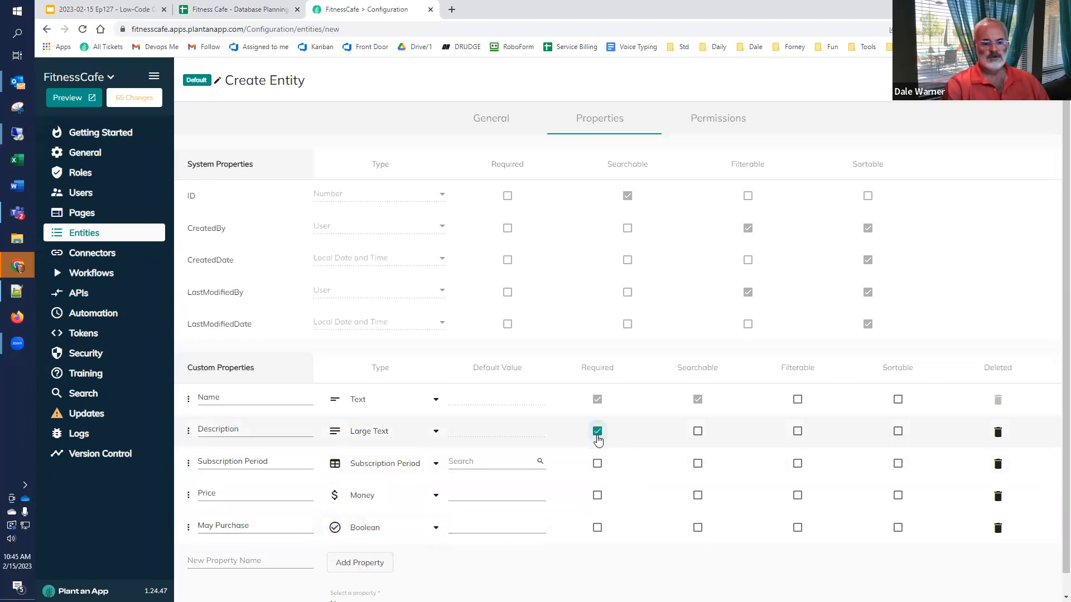
pyautogui.click(598, 465)
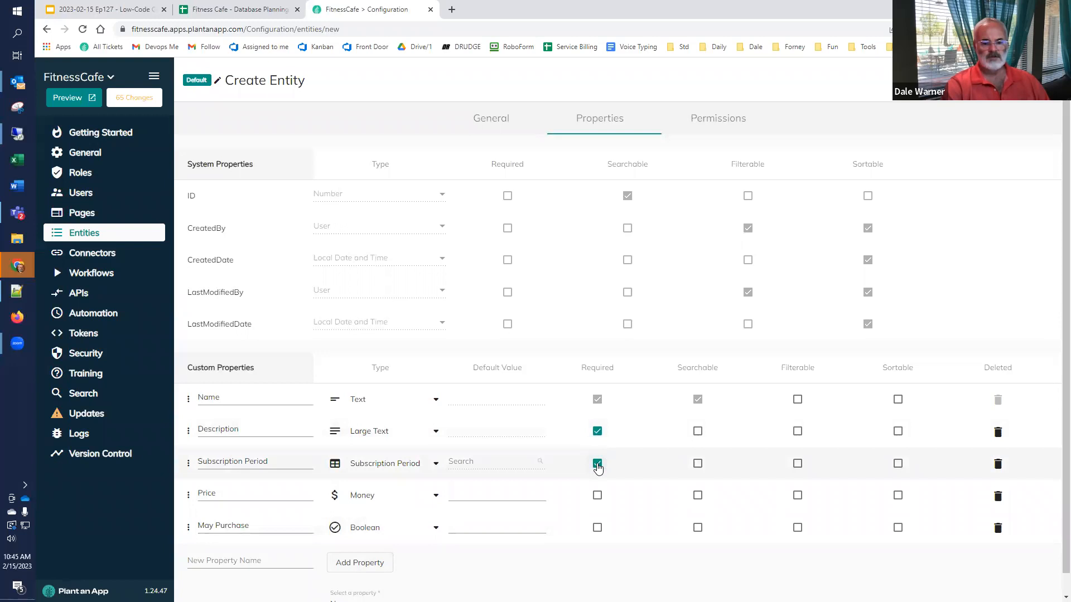
pyautogui.click(597, 496)
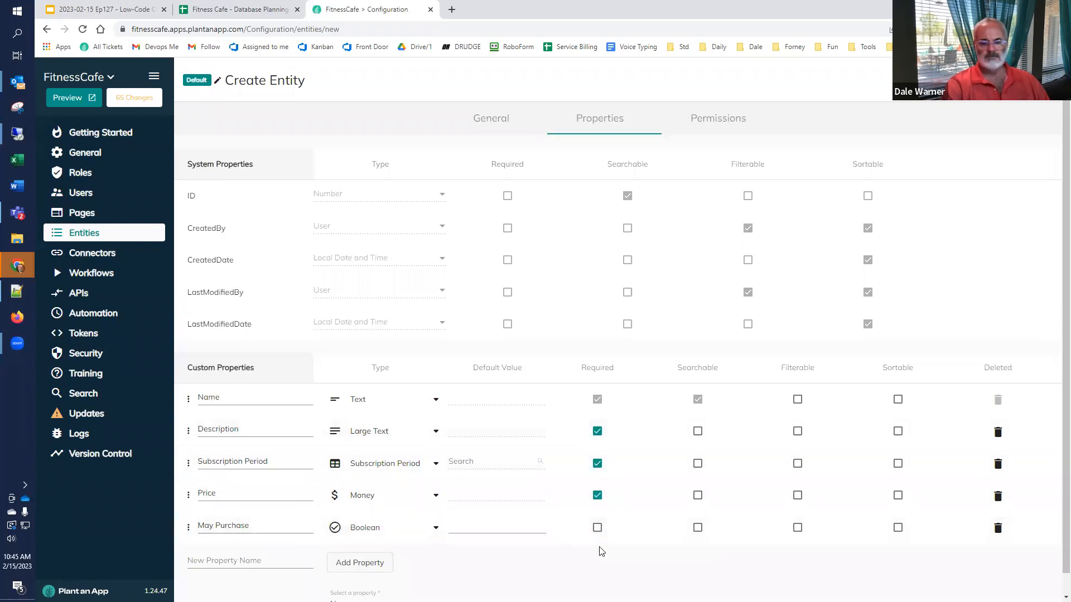
pyautogui.click(697, 432)
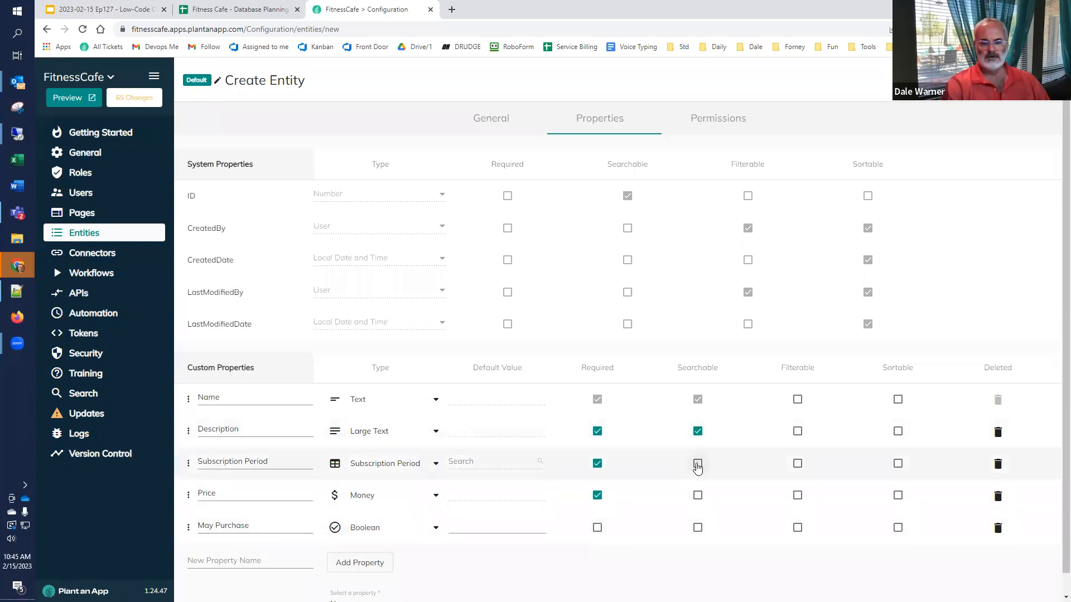
pyautogui.click(799, 469)
pyautogui.click(697, 496)
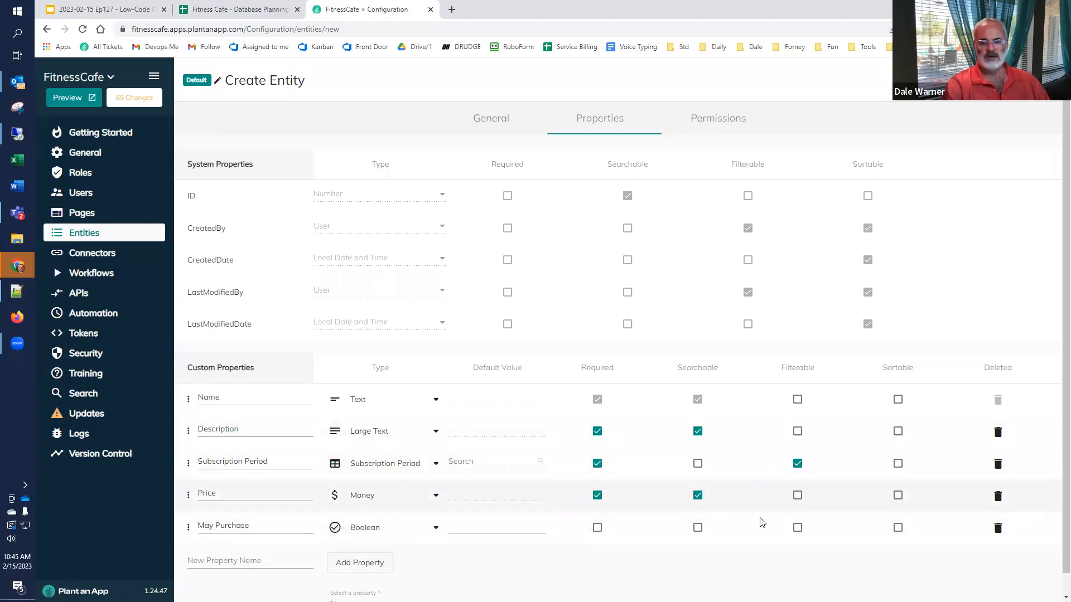
pyautogui.click(798, 528)
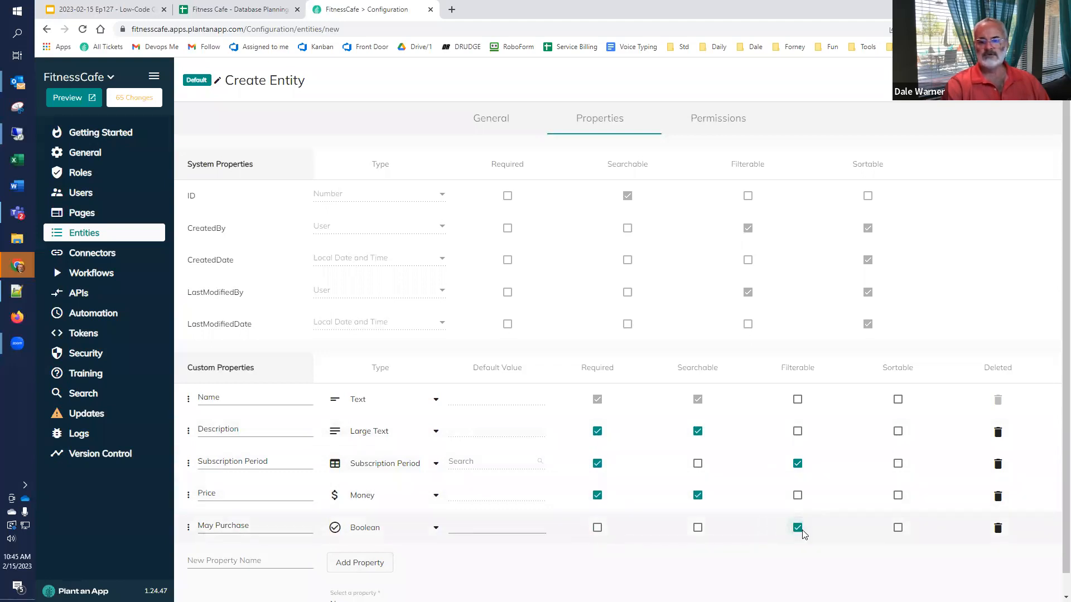
# Step: Make Name, Description, Subscription Period, Price and May Purchase sortable
pyautogui.click(898, 399)
pyautogui.click(898, 432)
pyautogui.click(898, 464)
pyautogui.click(898, 496)
pyautogui.click(898, 528)
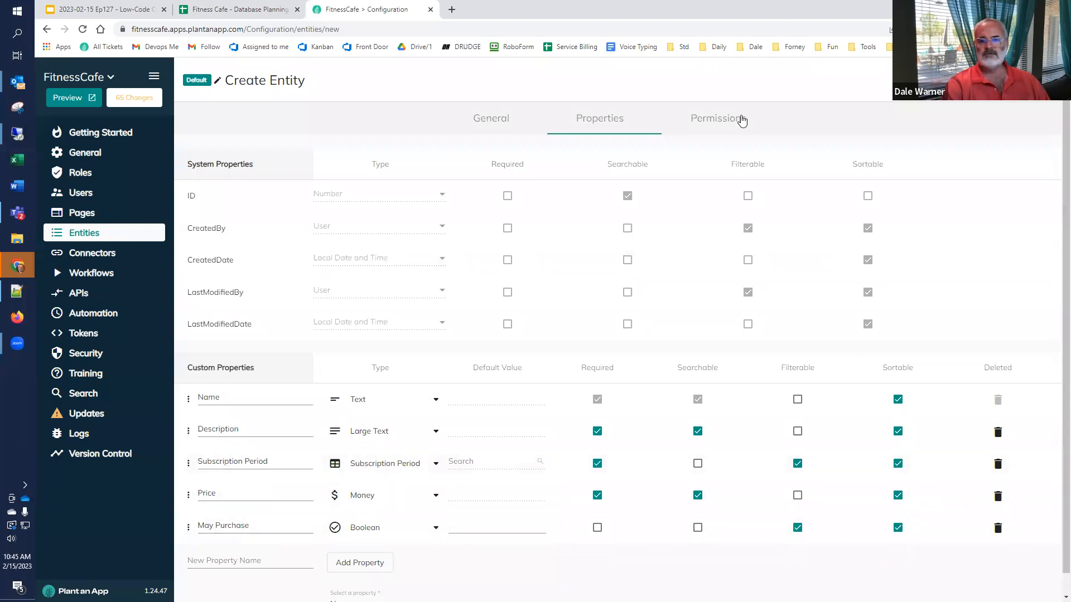
# Step: Let Business Owners view, add and edit all entries, then save the Subscription Offering entity
pyautogui.click(721, 117)
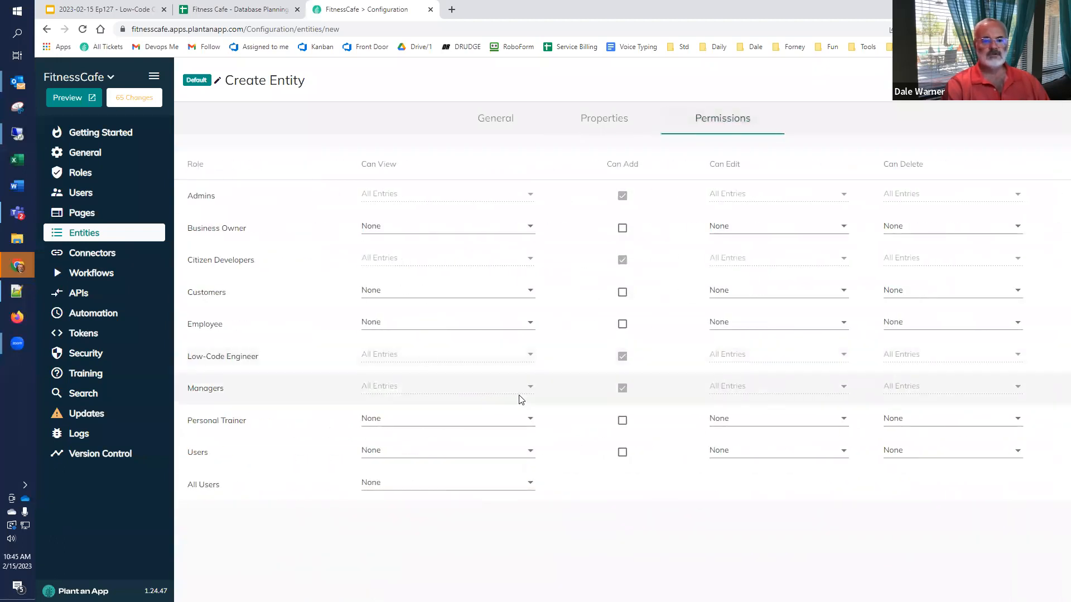
pyautogui.click(529, 225)
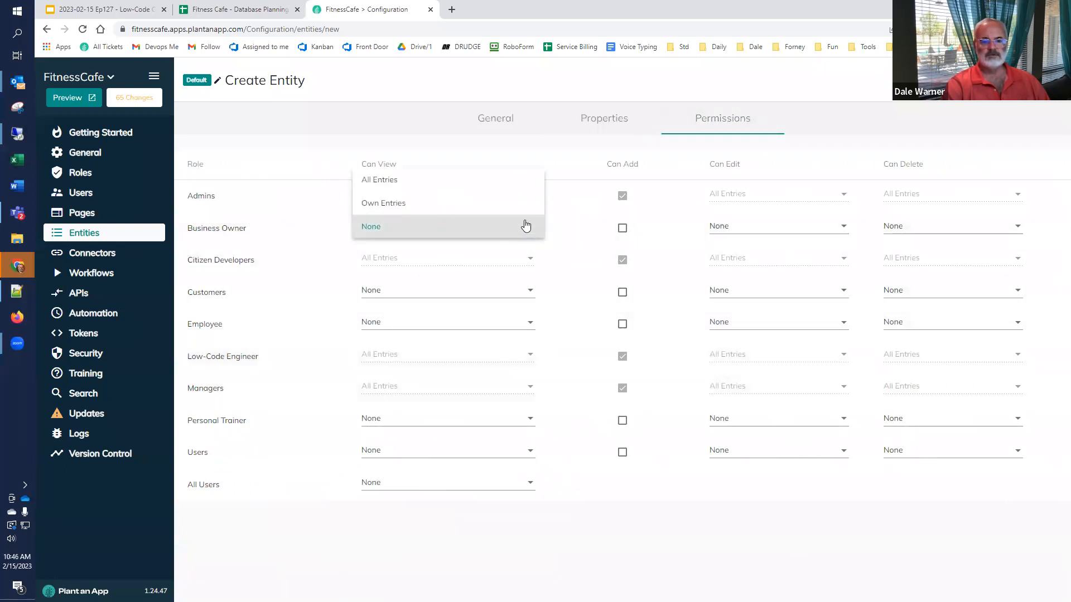
pyautogui.click(507, 184)
pyautogui.click(622, 228)
pyautogui.click(781, 226)
pyautogui.click(753, 180)
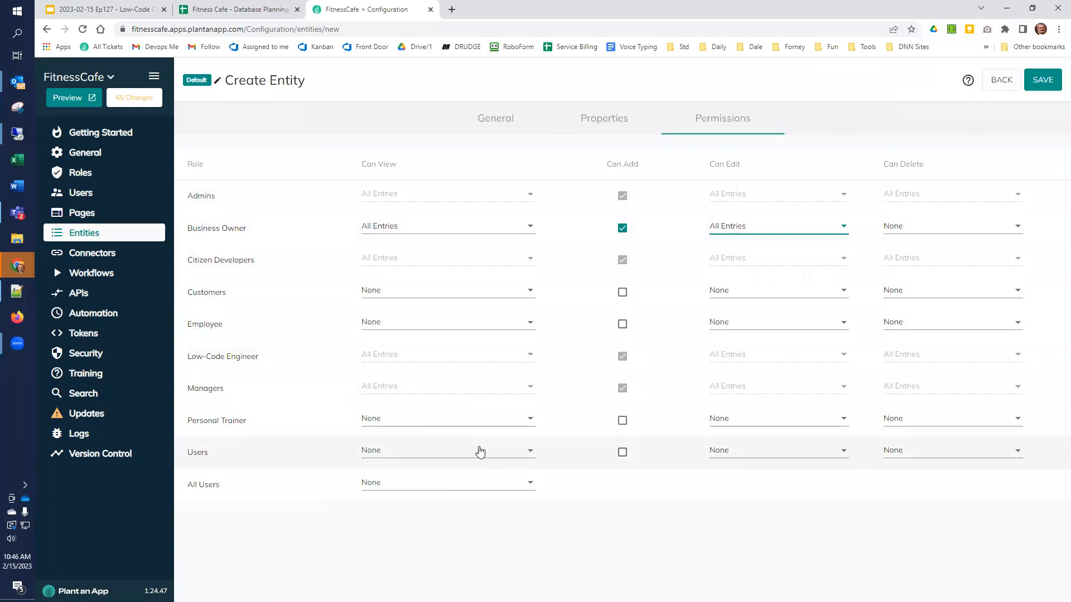
pyautogui.click(1036, 83)
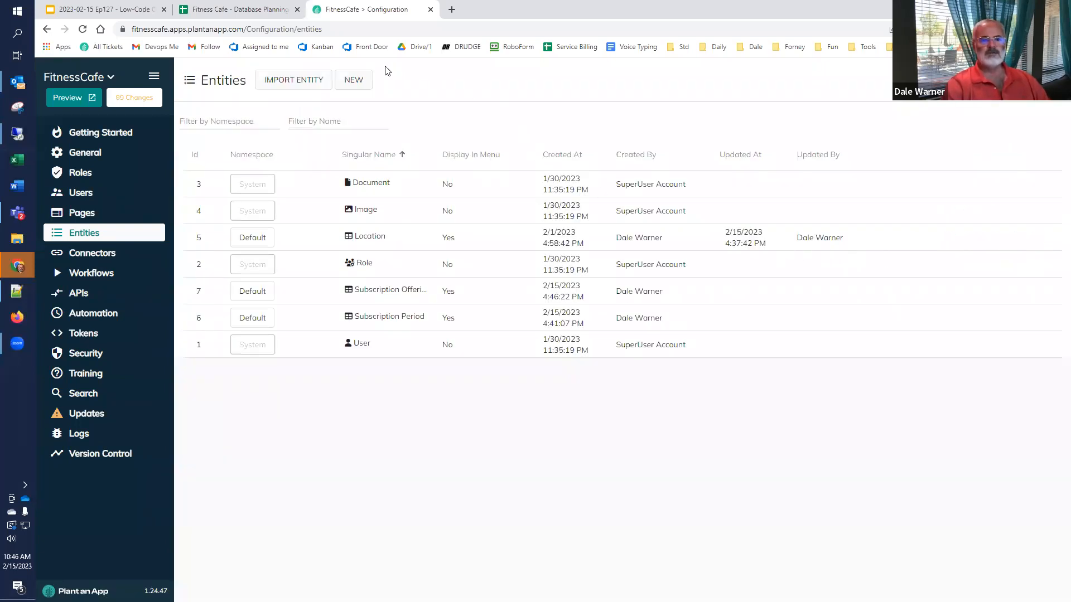
# Step: Preview the running app and go to Back Office's Subscription Offerings listing
pyautogui.click(83, 98)
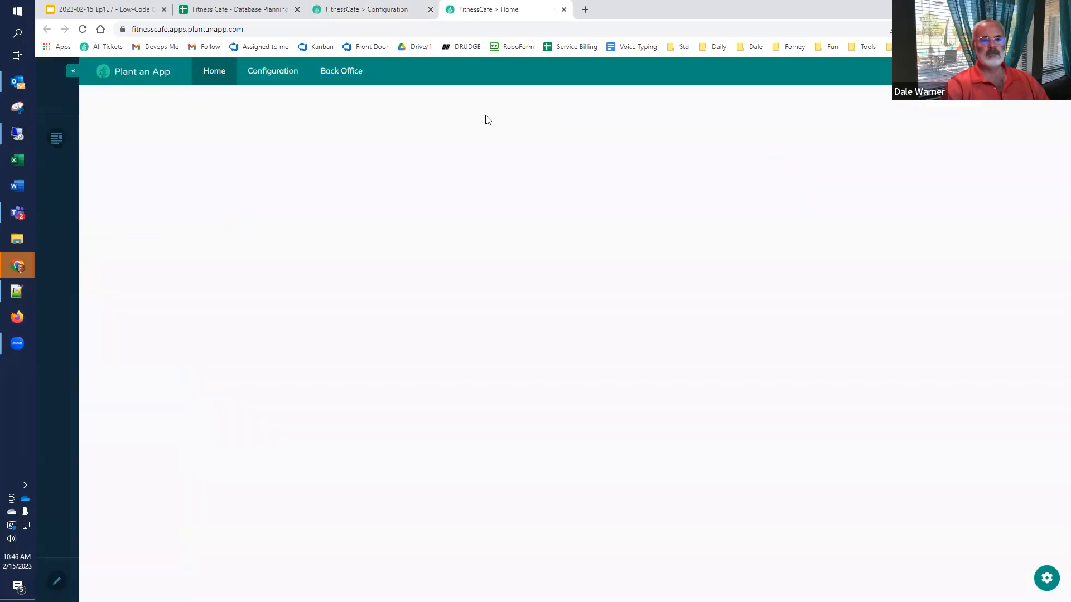
pyautogui.moveTo(351, 78)
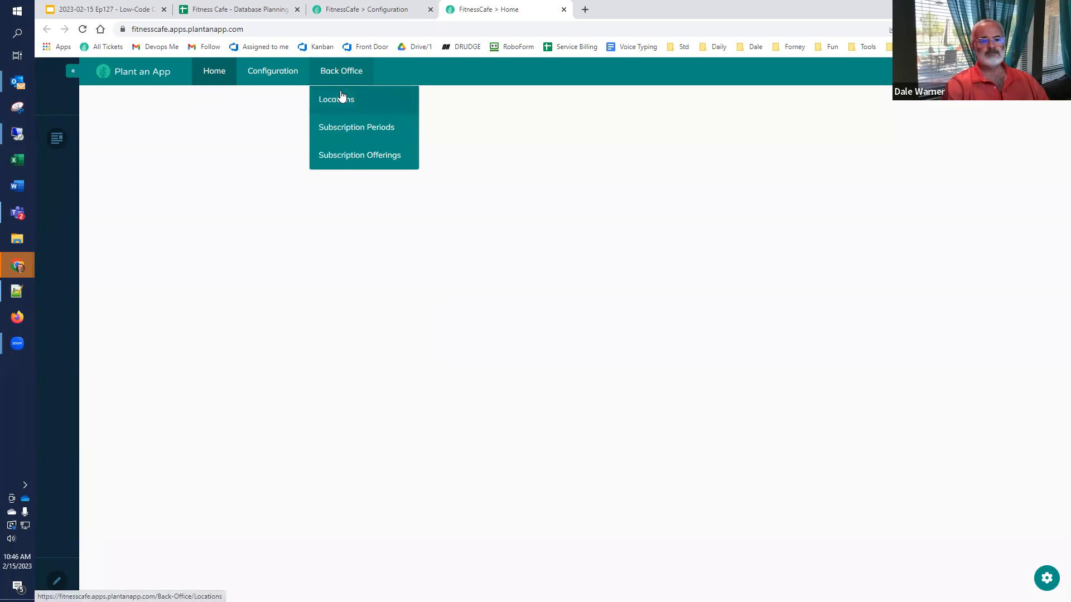
pyautogui.click(355, 155)
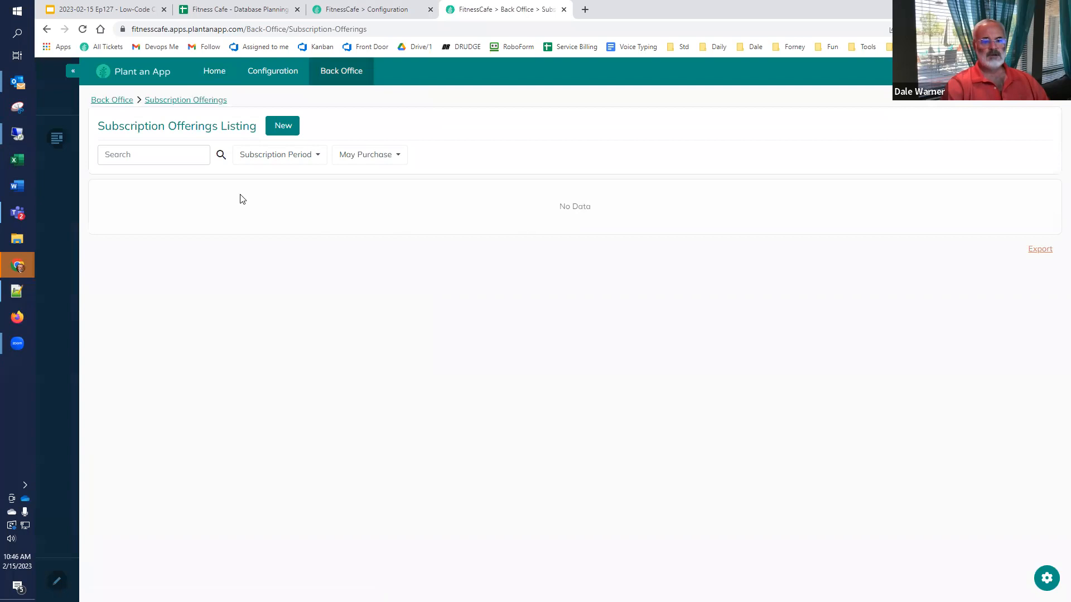
# Step: Add Basic Membership: 'Full access to some of the stuff at the club.', Monthly, $79, purchasable
pyautogui.click(283, 125)
pyautogui.click(534, 143)
pyautogui.write('Basic Membership')
pyautogui.press('Tab')
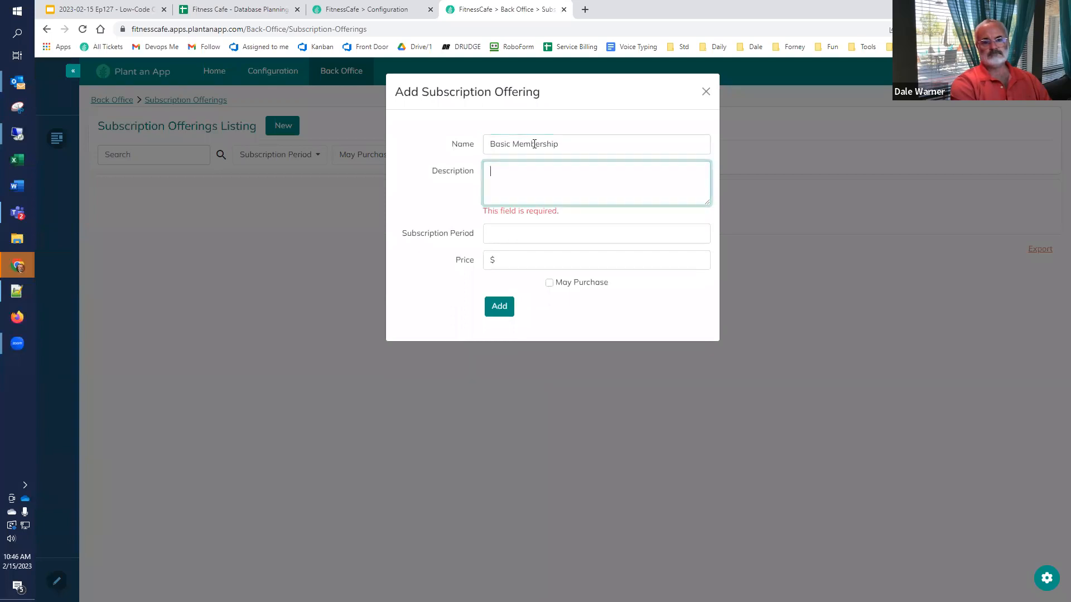
pyautogui.write('Full a')
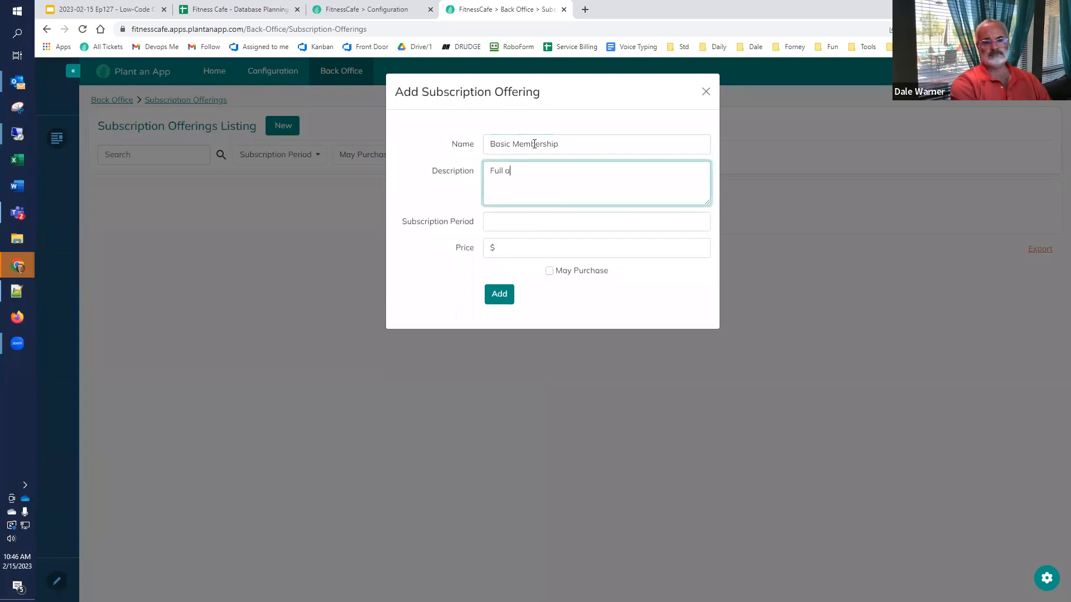
pyautogui.write('ccess to some of the stuf')
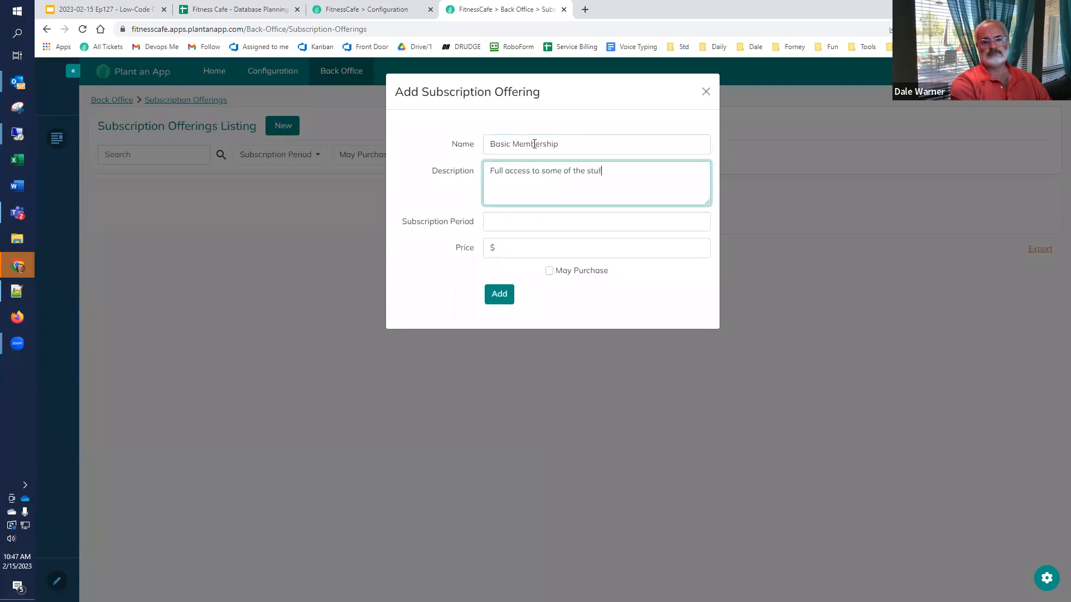
pyautogui.write('f at the club.')
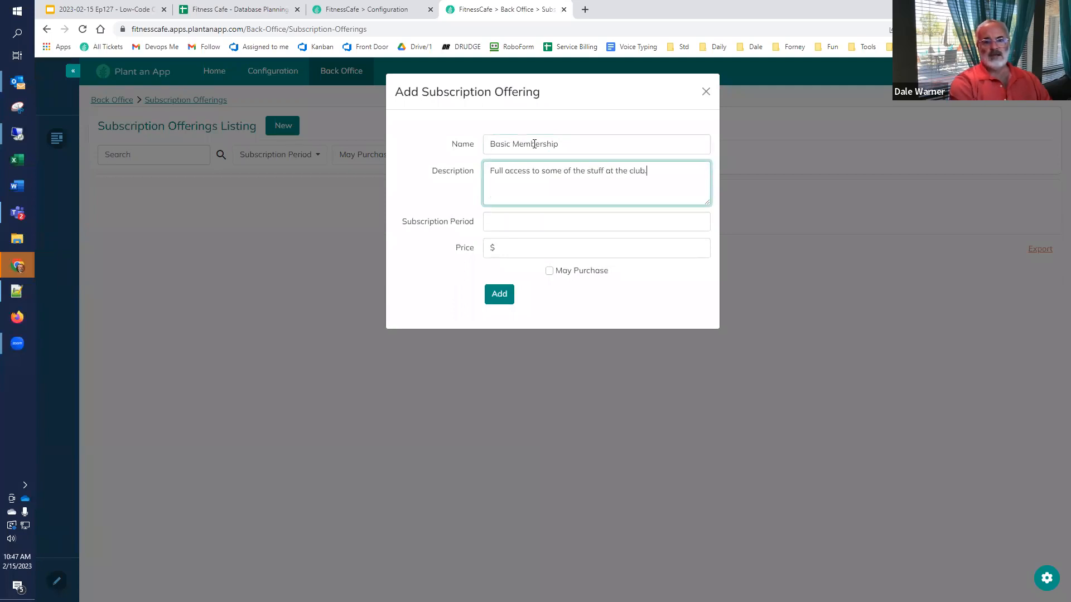
pyautogui.click(518, 222)
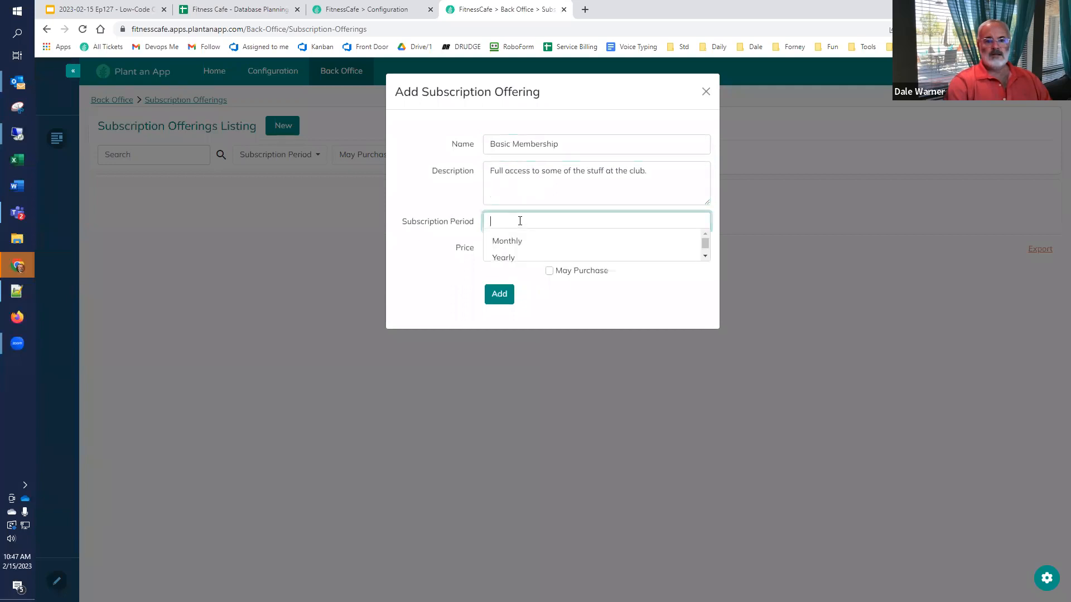
pyautogui.click(540, 245)
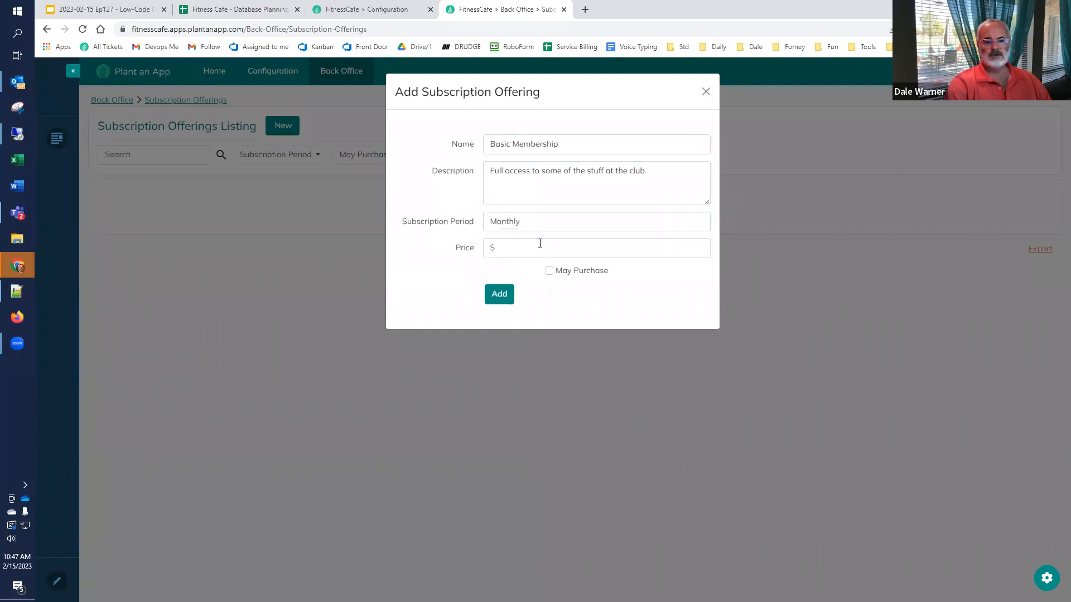
pyautogui.click(539, 247)
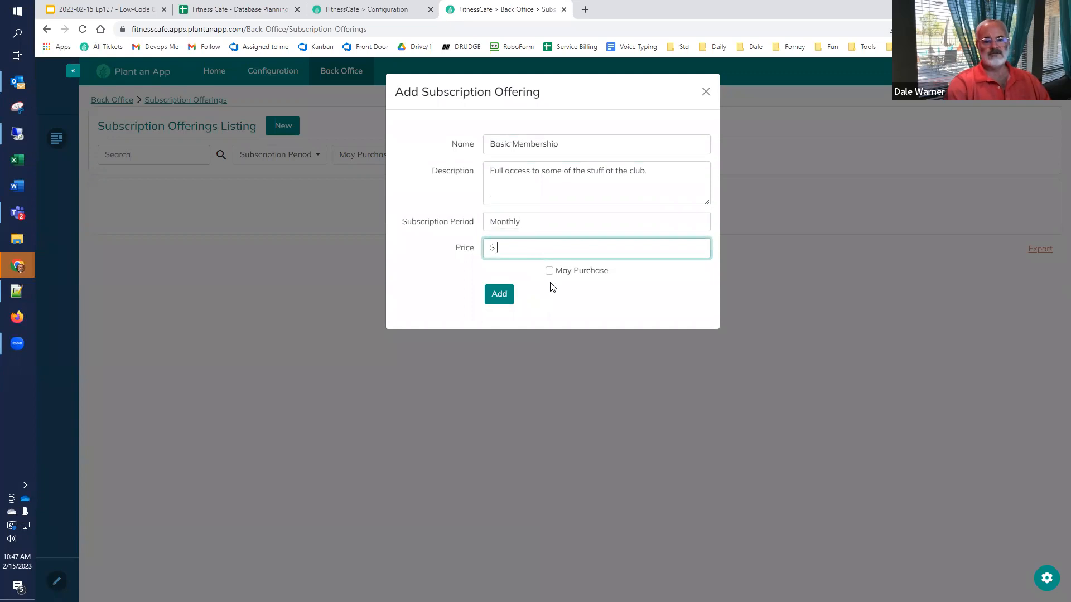
pyautogui.write('79')
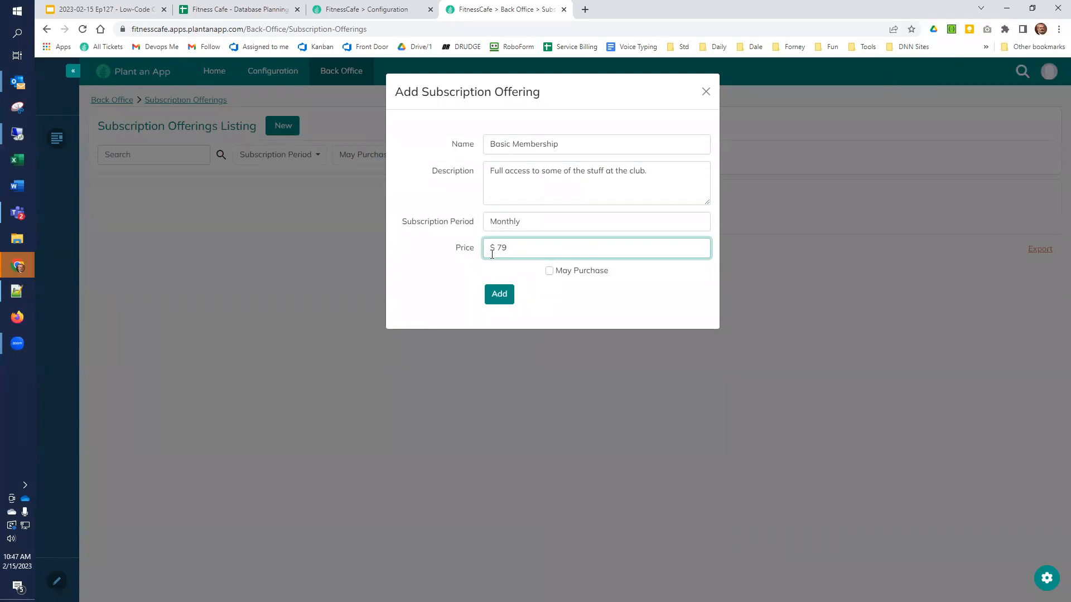
pyautogui.click(549, 271)
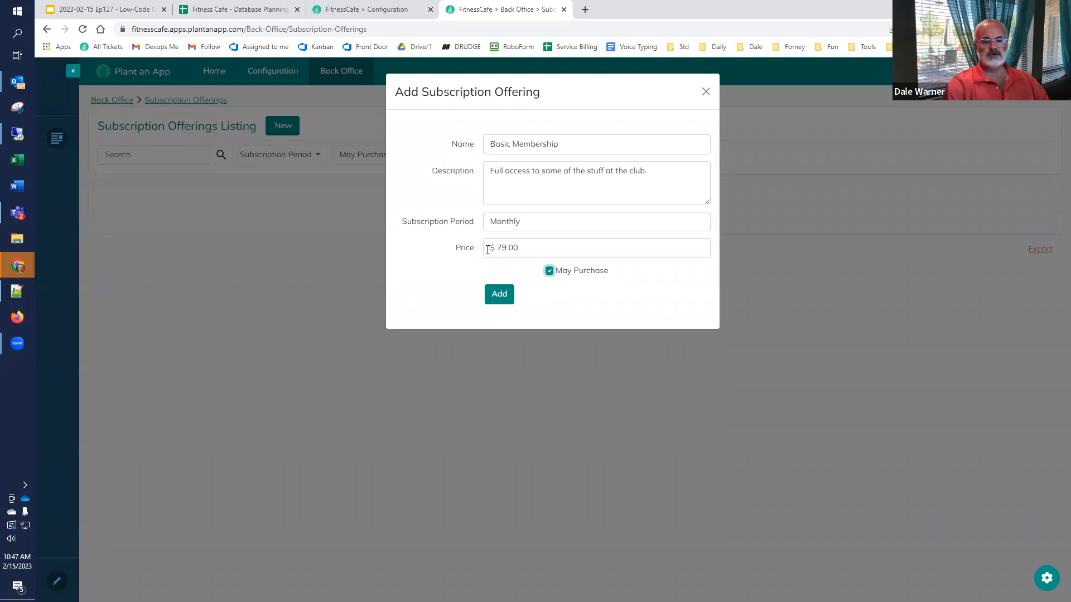
pyautogui.click(500, 295)
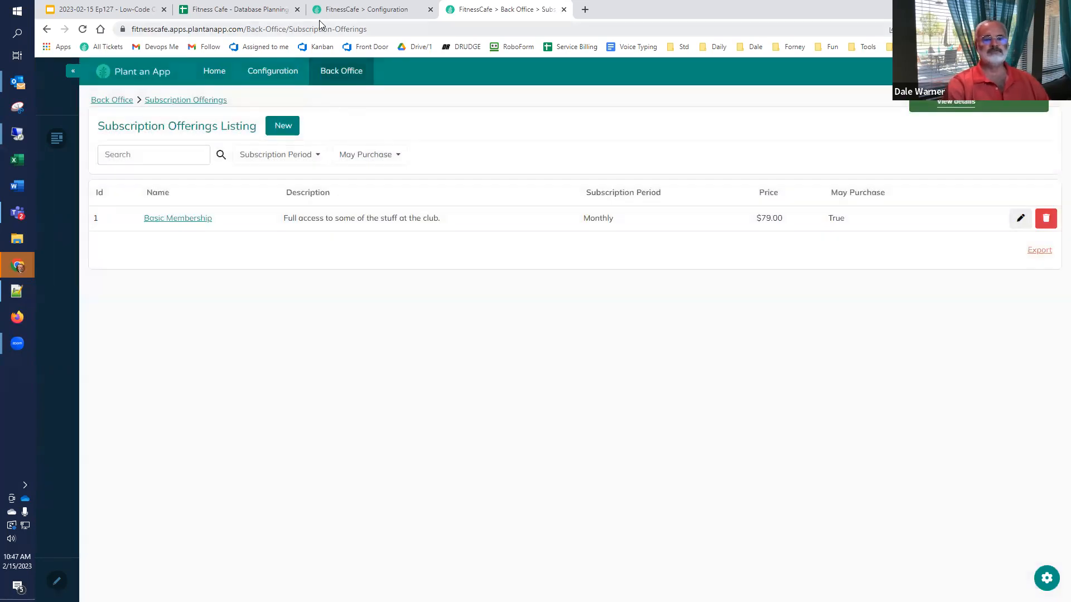
# Step: Check the database planning spreadsheet, then return to the subscription offerings listing
pyautogui.click(346, 9)
pyautogui.click(265, 8)
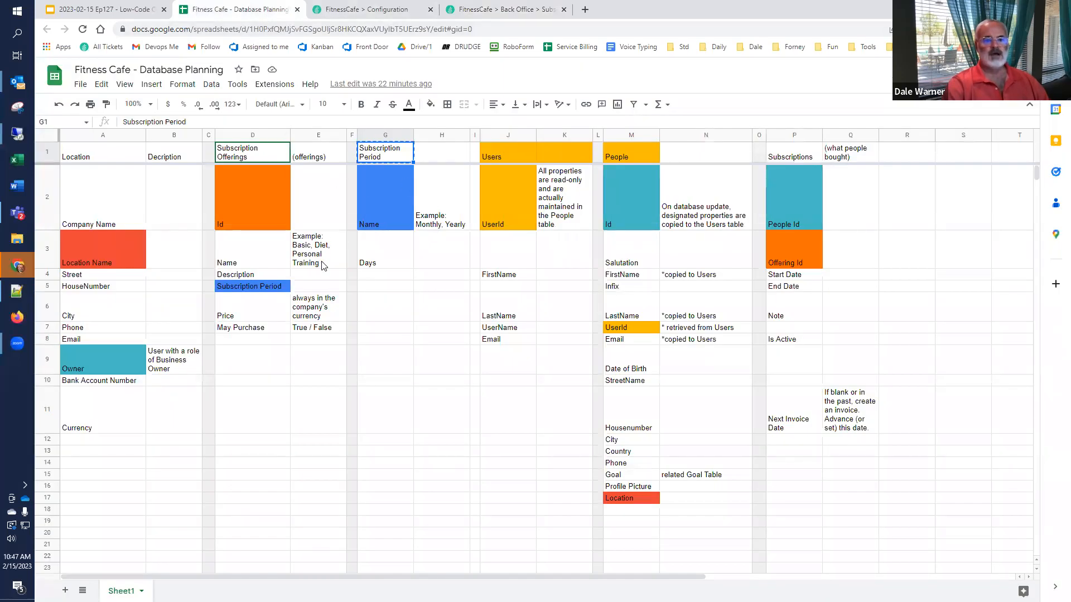
pyautogui.click(482, 10)
# Step: Start a new Diet Plan (Add-on) offering with its diet-planning description
pyautogui.click(282, 128)
pyautogui.click(510, 144)
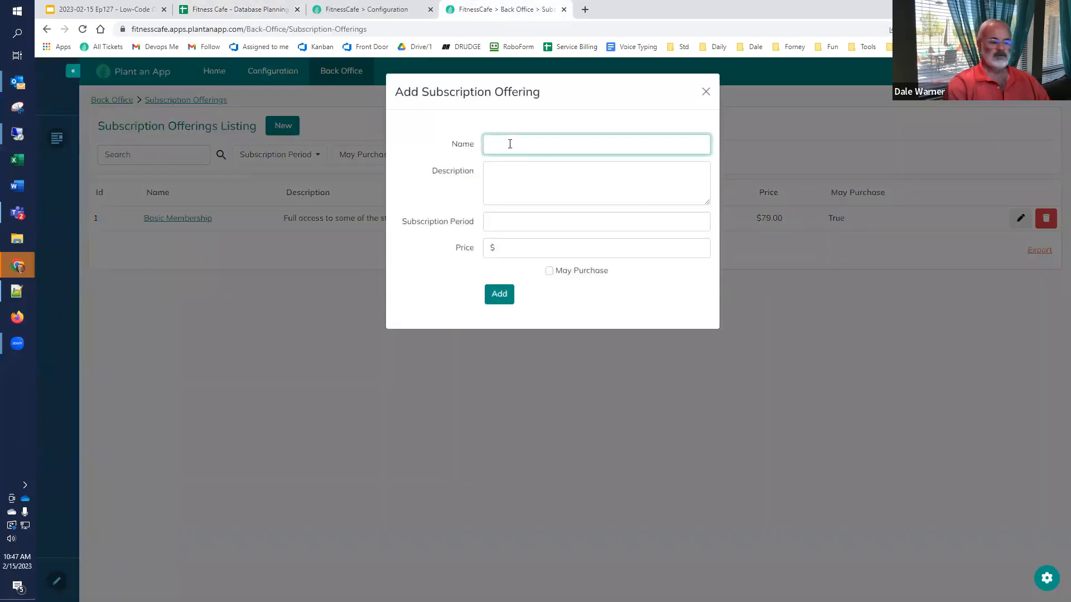
pyautogui.write('Diet Plan (Add-on)')
pyautogui.press('Tab')
pyautogui.write('An a')
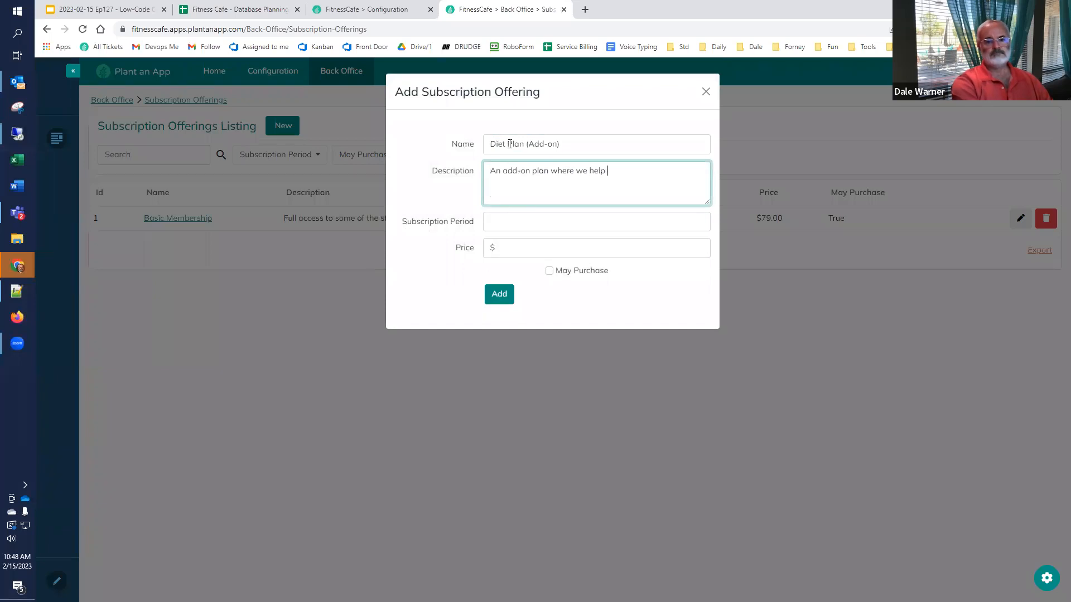
pyautogui.write('your diet.')
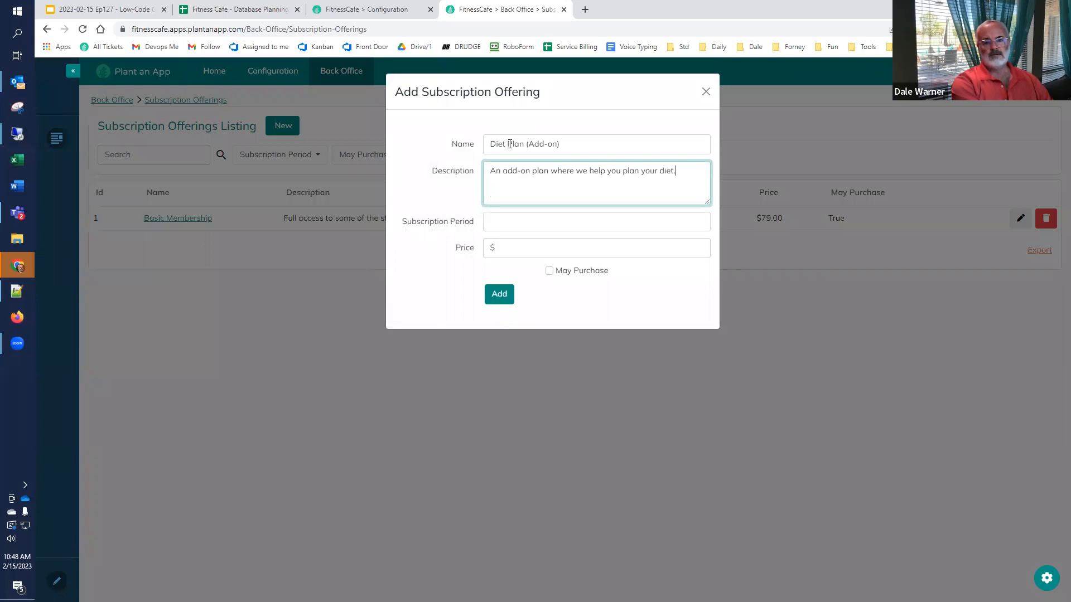
# Step: Set the Diet Plan offering to Monthly, $10, purchasable, and add it
pyautogui.click(522, 225)
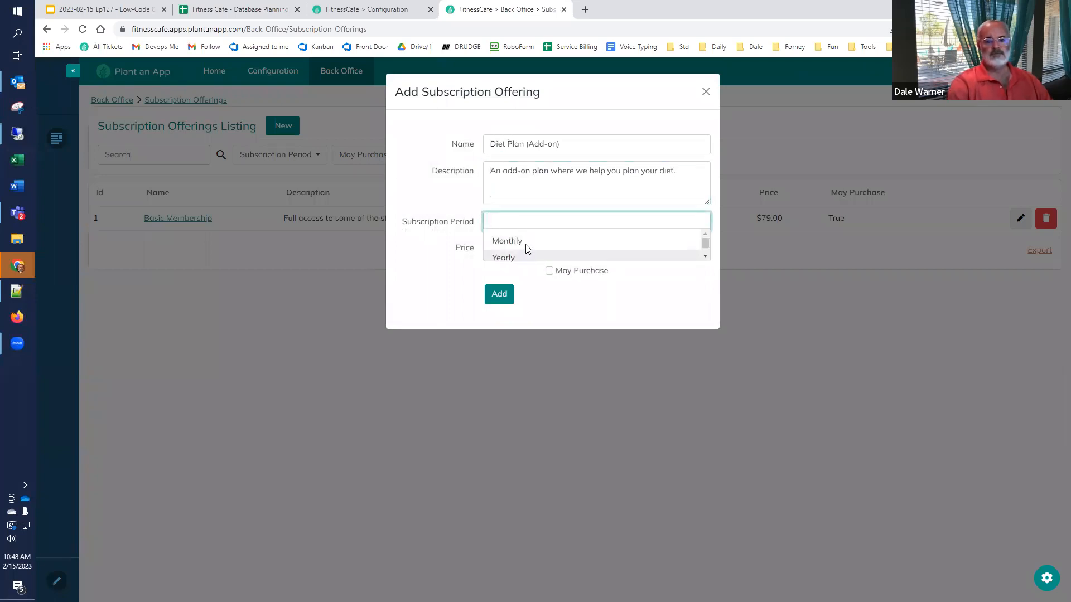
pyautogui.click(526, 242)
pyautogui.click(528, 250)
pyautogui.write('10')
pyautogui.click(558, 277)
pyautogui.click(550, 271)
pyautogui.click(500, 301)
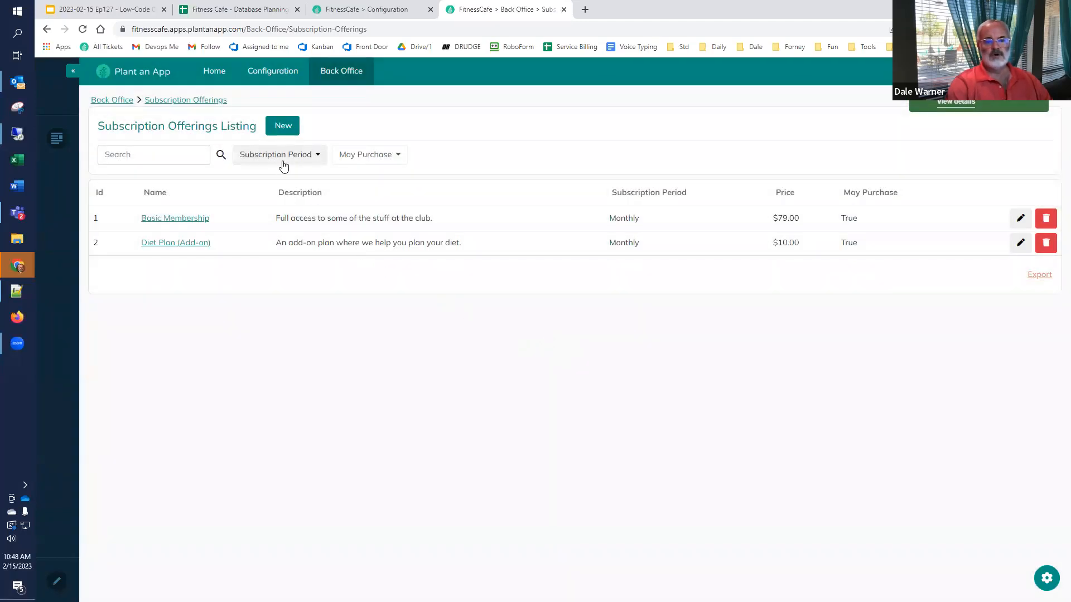
# Step: Search the offerings for 'diet', then clear the search
pyautogui.click(186, 155)
pyautogui.write('dd')
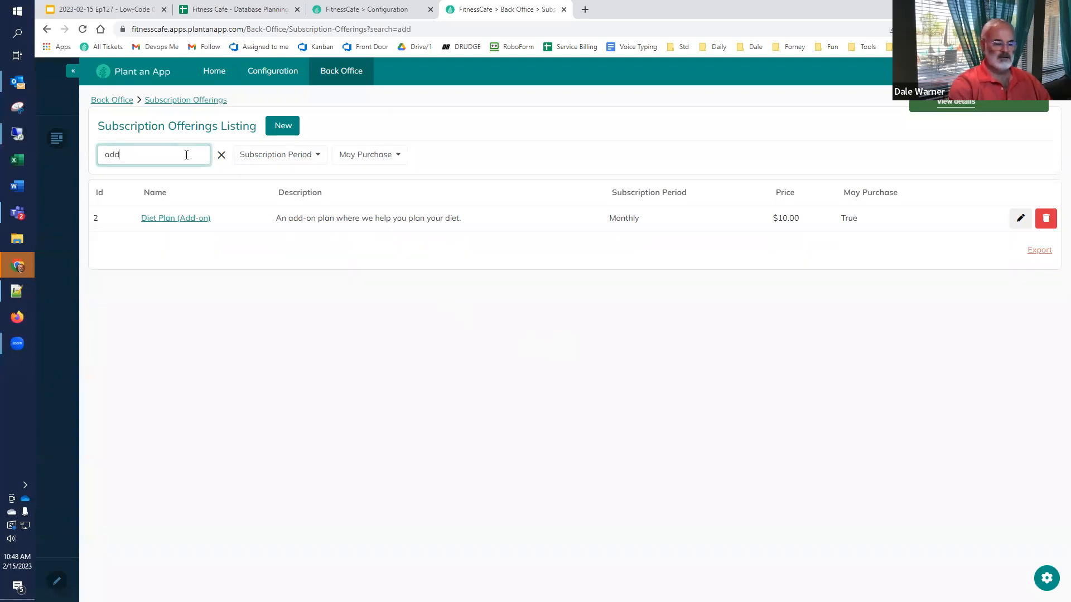
pyautogui.doubleClick(186, 155)
pyautogui.write('diet')
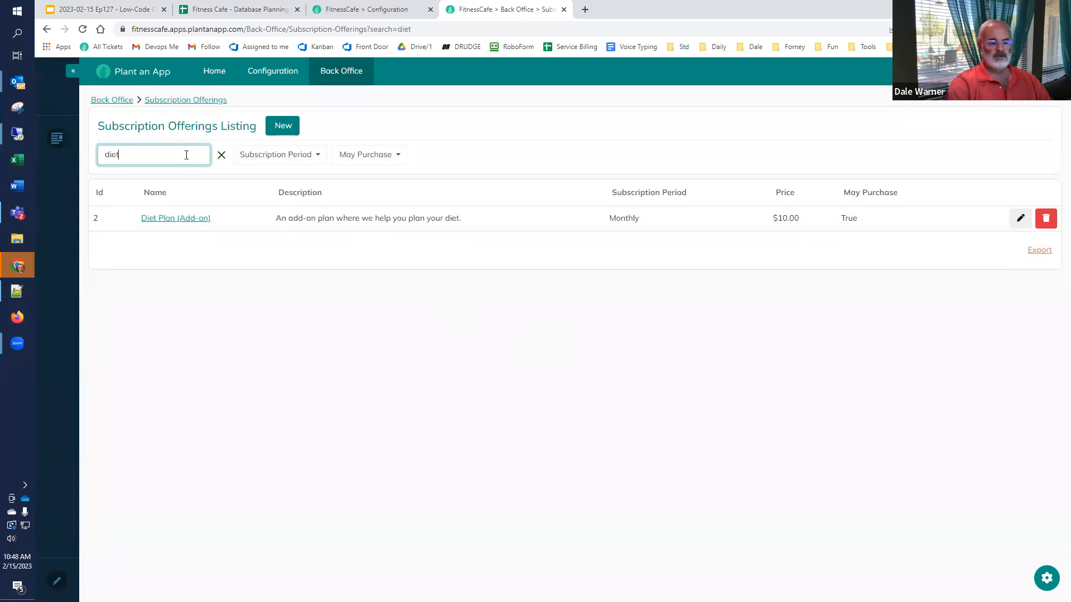
pyautogui.click(221, 158)
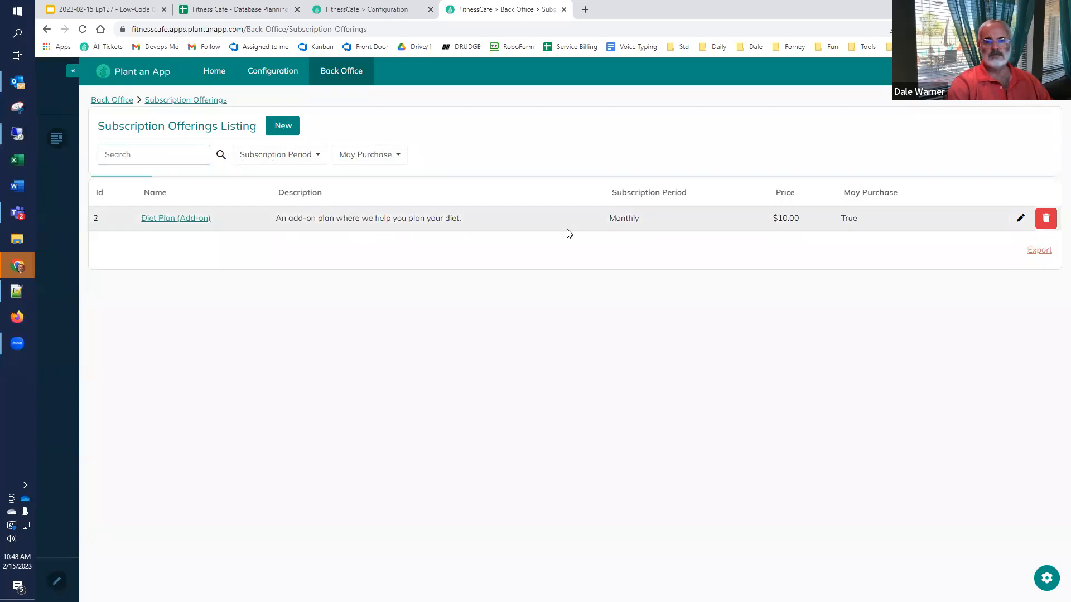
# Step: Sort the offerings by price ascending, then descending, and return to the configuration's Entities list
pyautogui.click(785, 193)
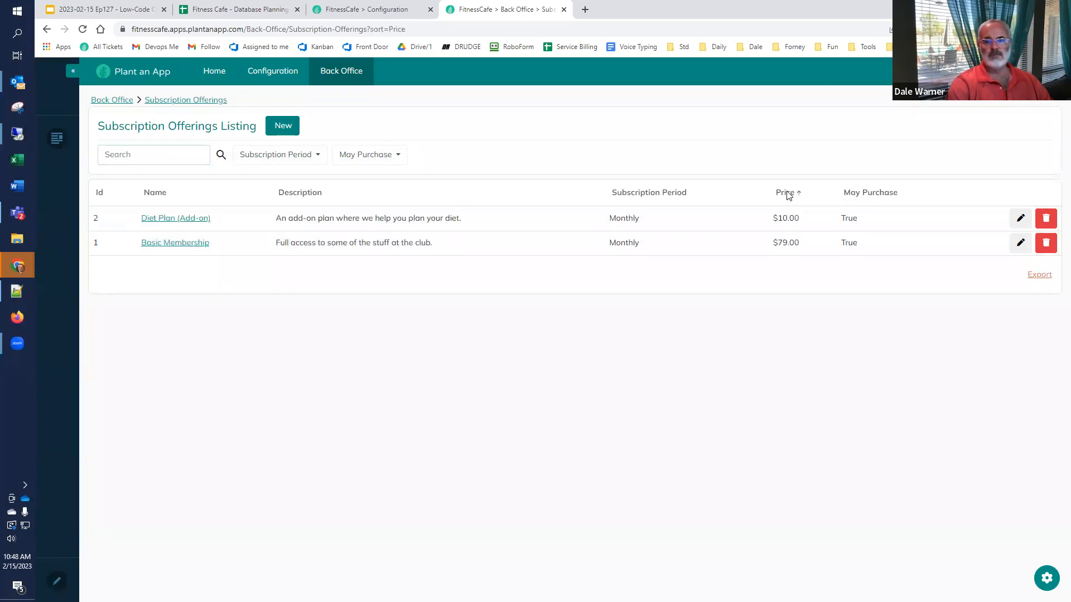
pyautogui.click(788, 196)
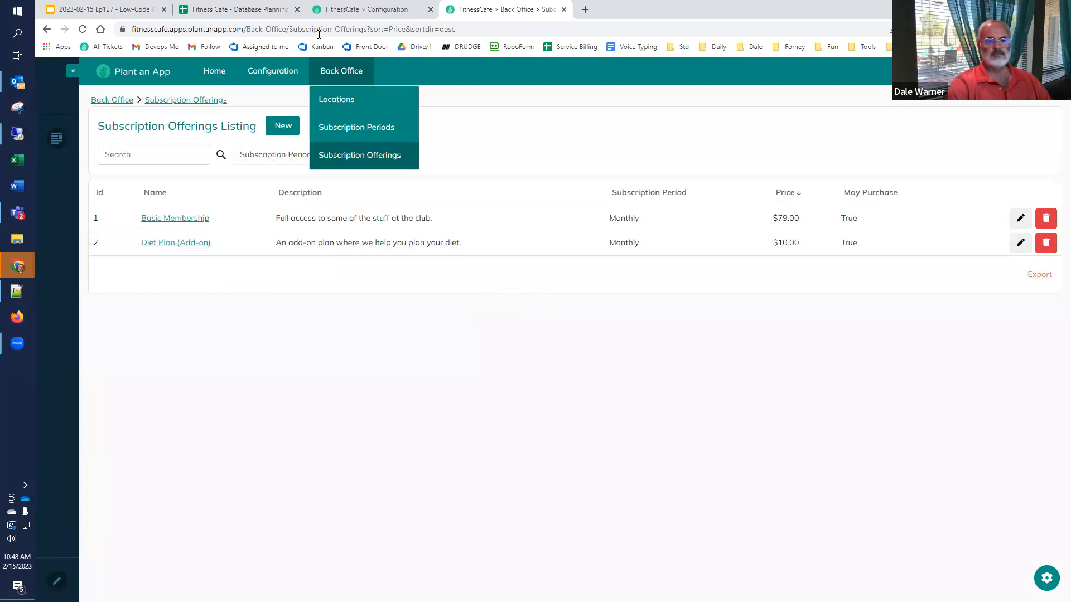
pyautogui.click(358, 7)
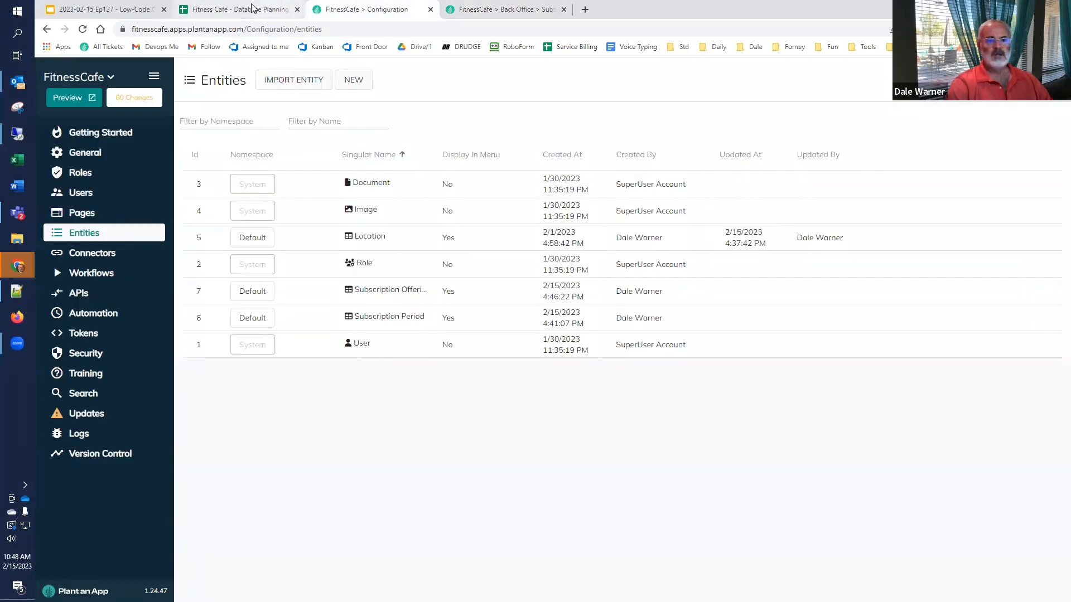
pyautogui.click(252, 8)
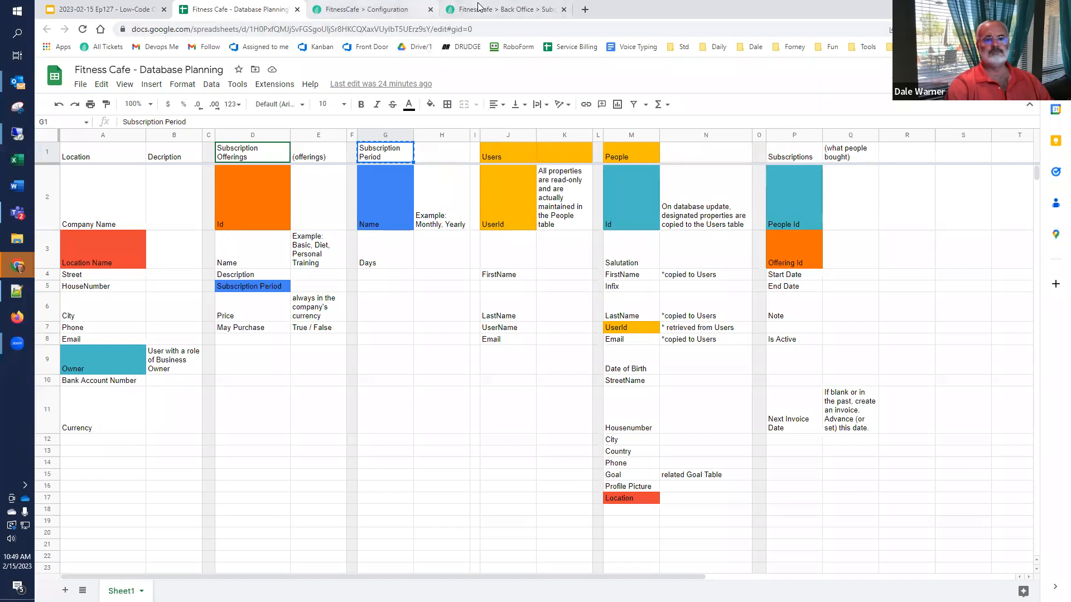
pyautogui.click(407, 10)
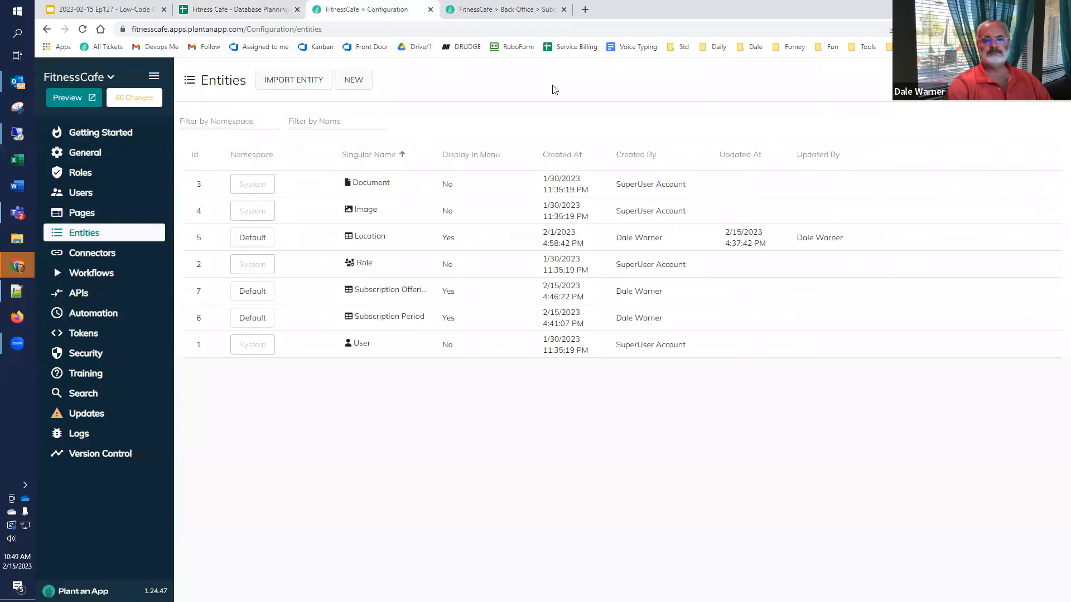
# Step: Create entity Person (plural People) in the Default namespace with parent page Back Office Maintenance
pyautogui.click(354, 79)
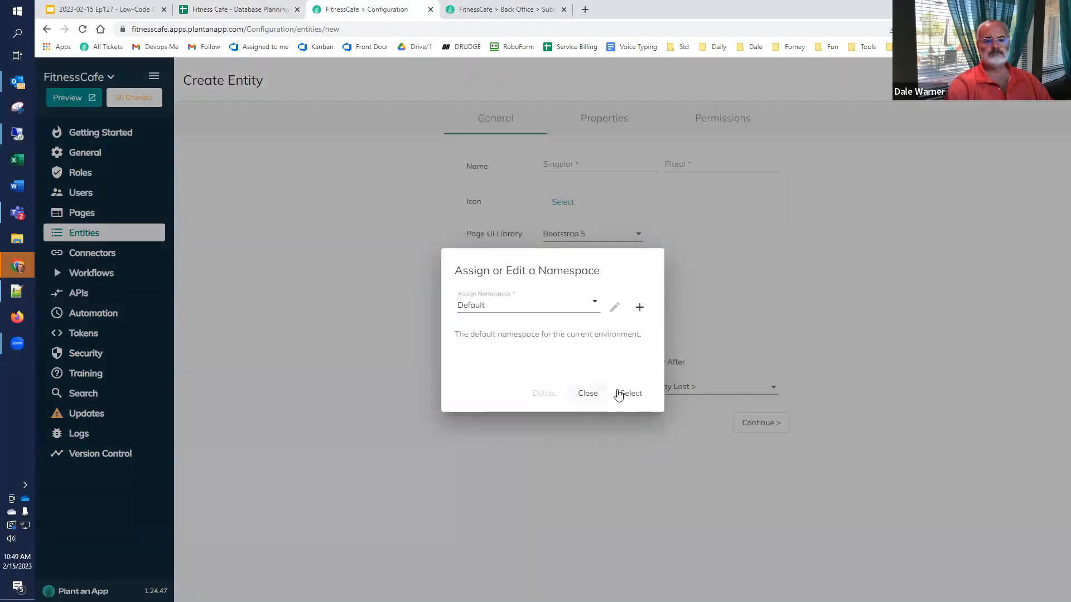
pyautogui.click(609, 386)
pyautogui.click(571, 165)
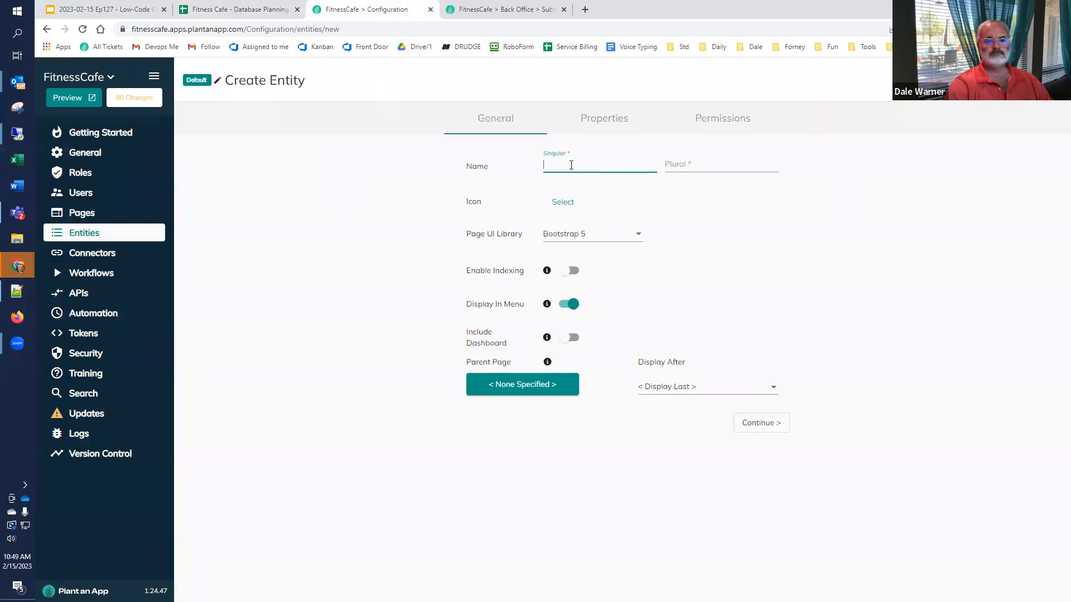
pyautogui.write('People')
pyautogui.press('Tab')
pyautogui.hotkey('shift', 'Tab')
pyautogui.write('Person')
pyautogui.press('Tab')
pyautogui.write('People')
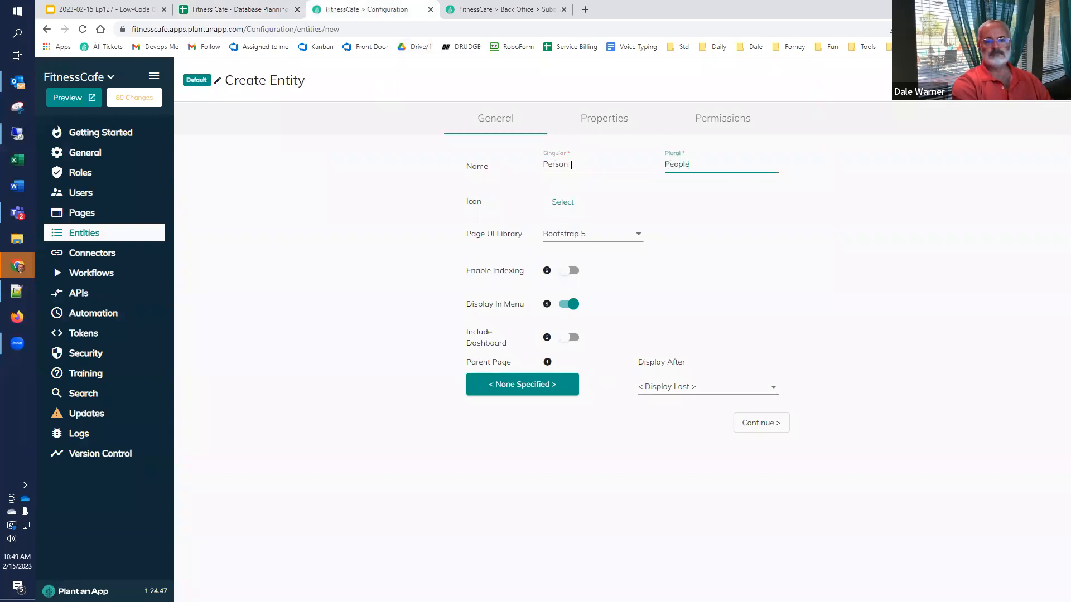
pyautogui.press('Tab')
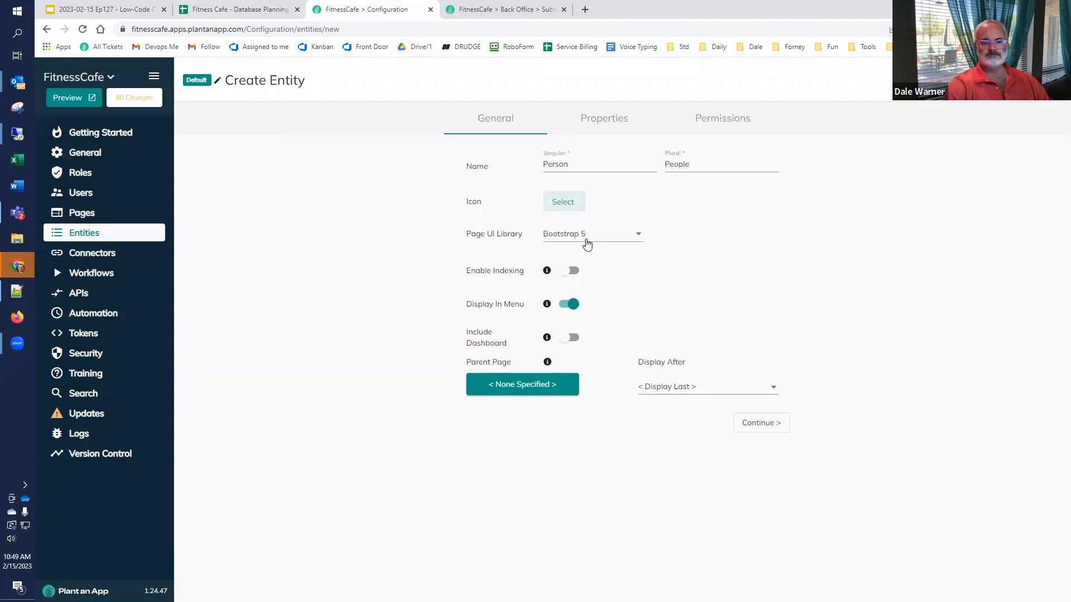
pyautogui.click(520, 383)
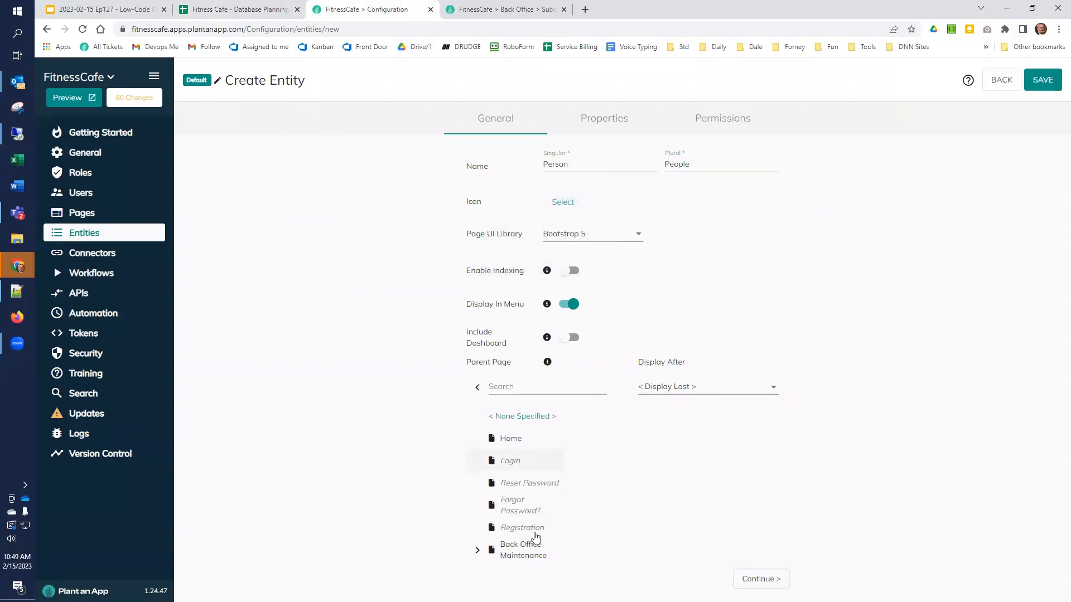
pyautogui.click(530, 548)
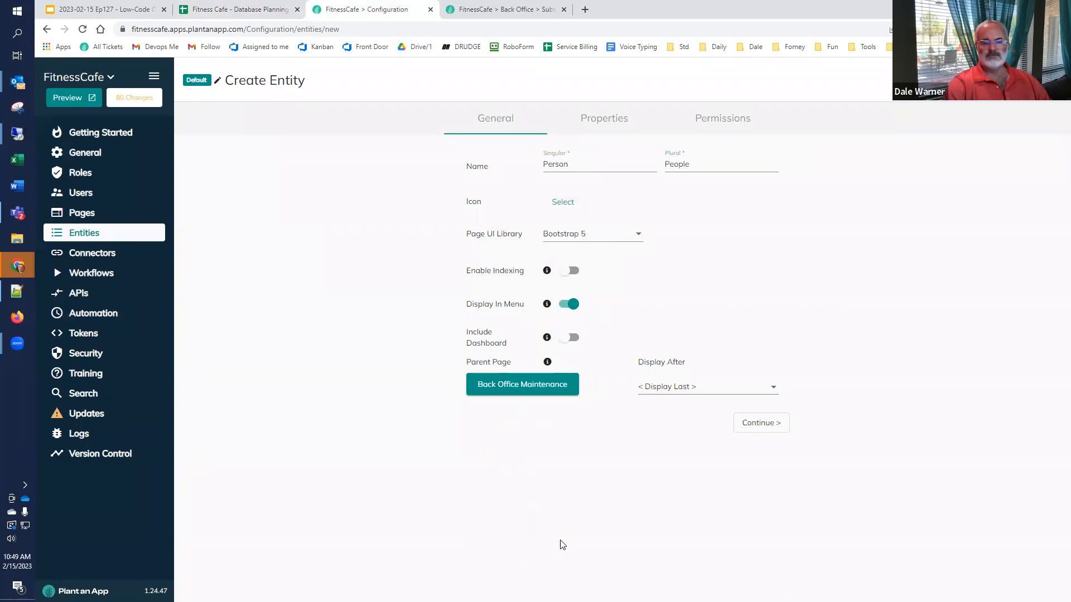
# Step: Add Salutation, First Name and Infix as text properties
pyautogui.click(748, 428)
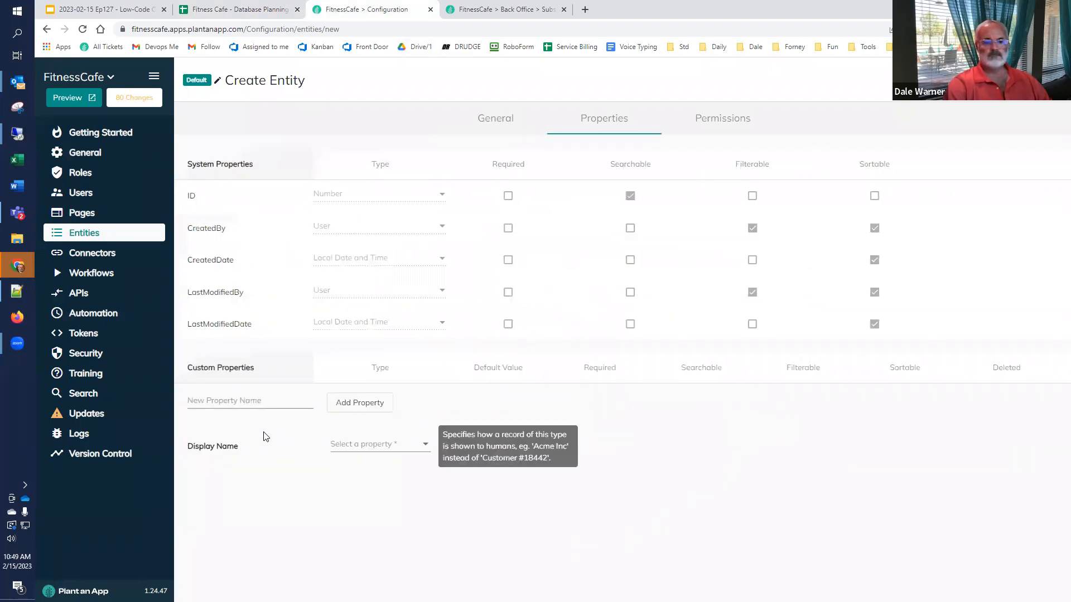
pyautogui.click(254, 401)
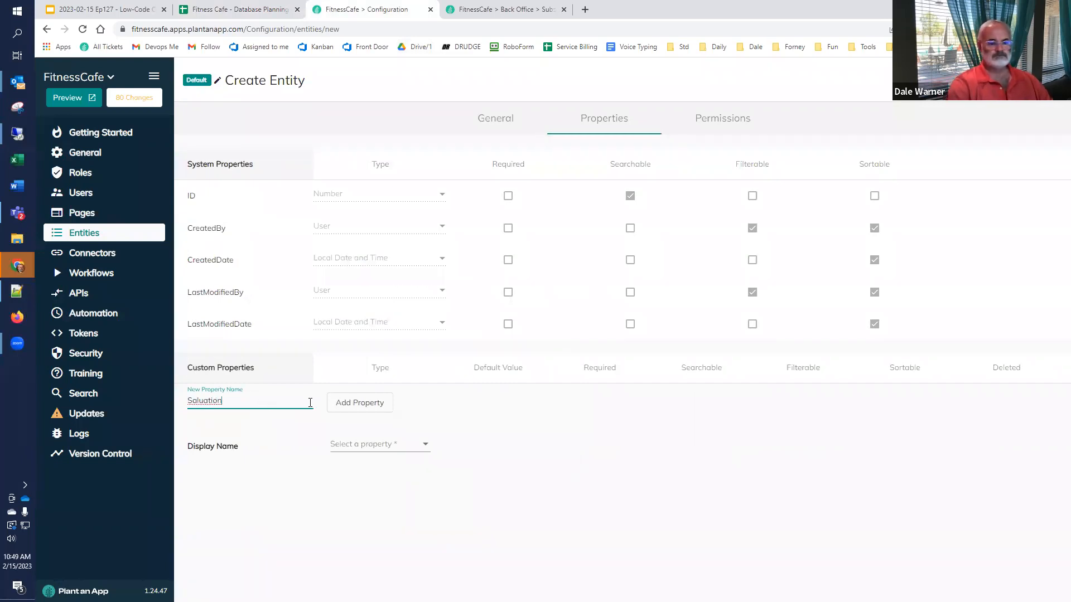
pyautogui.press('BackSpace')
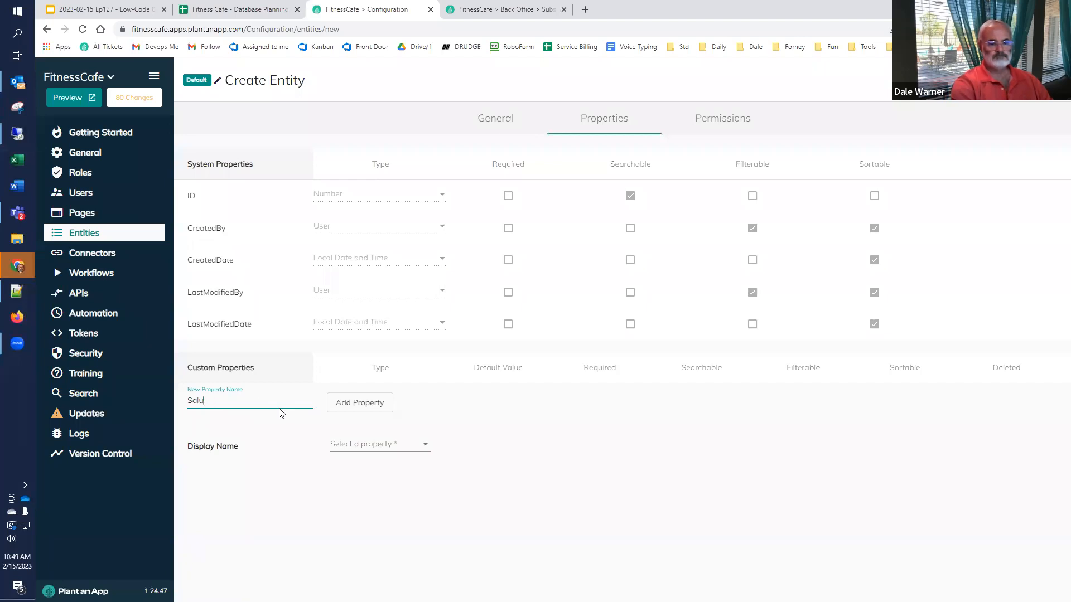
pyautogui.write('n')
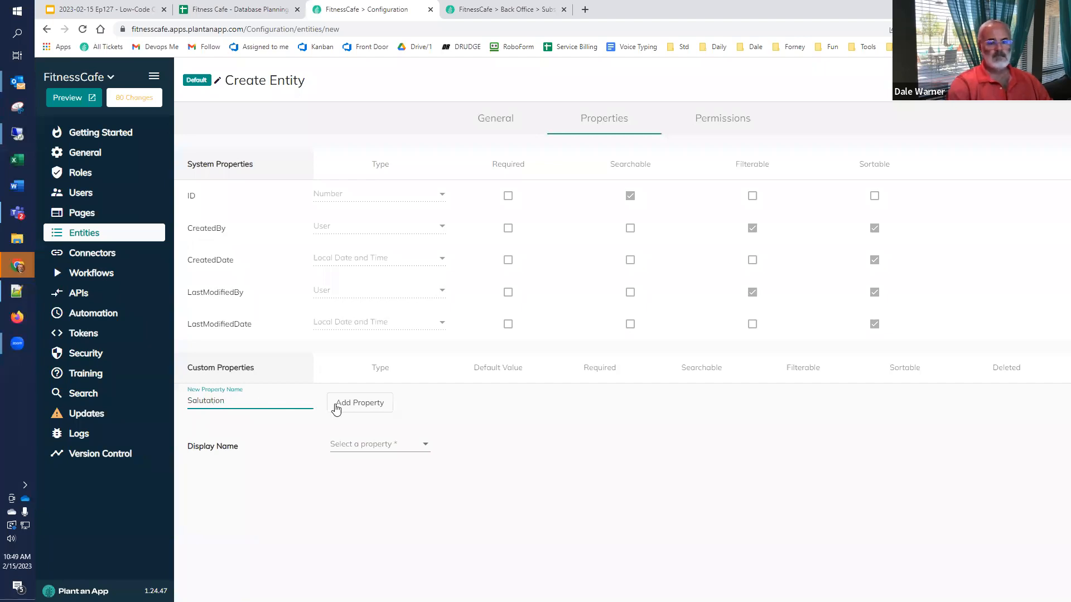
pyautogui.click(337, 406)
pyautogui.click(270, 430)
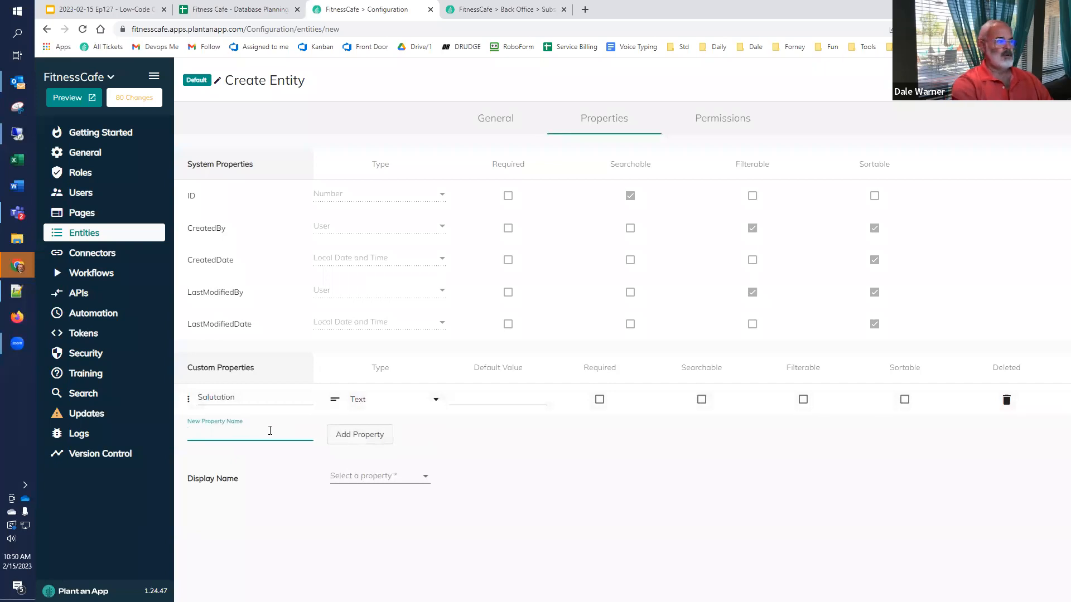
pyautogui.write('First Name')
pyautogui.click(355, 434)
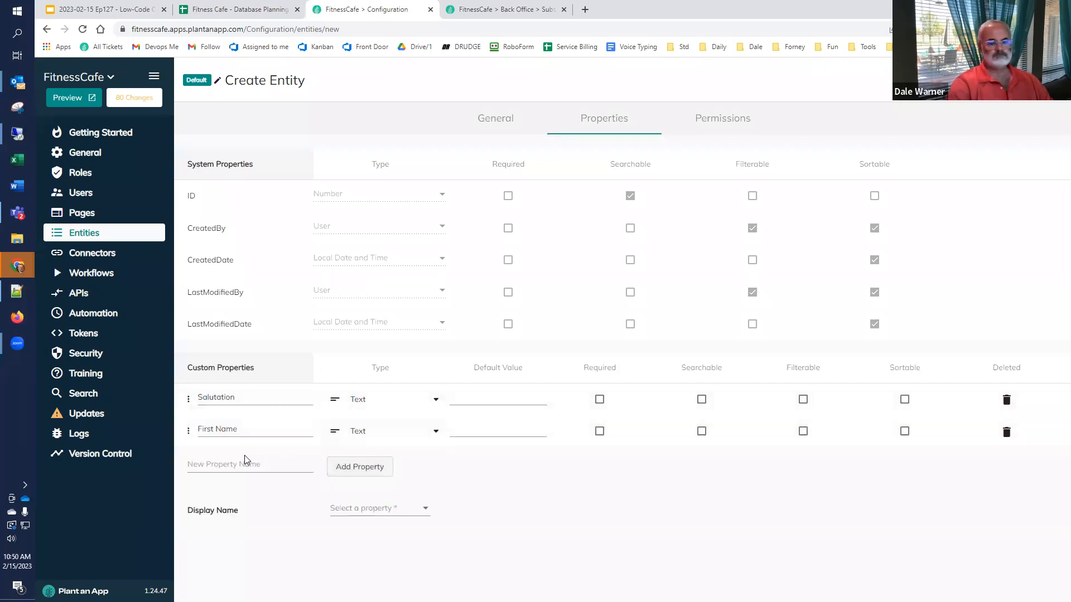
pyautogui.write('Infix')
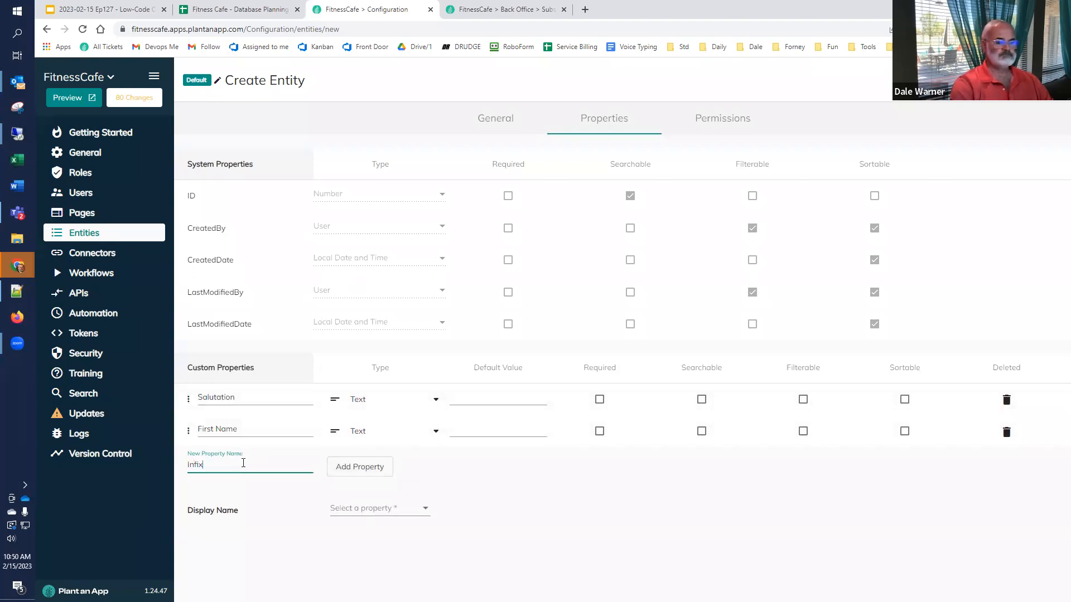
pyautogui.click(361, 471)
# Step: Add Last Name and UserId properties
pyautogui.click(244, 499)
pyautogui.write('Last Name')
pyautogui.click(355, 508)
pyautogui.click(246, 528)
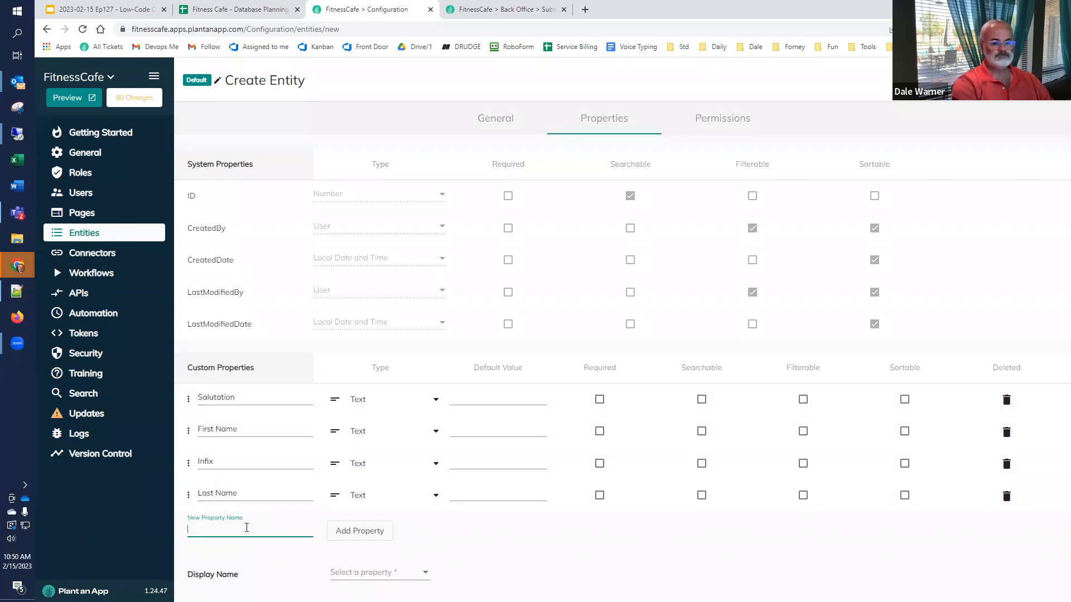
pyautogui.write('UserId')
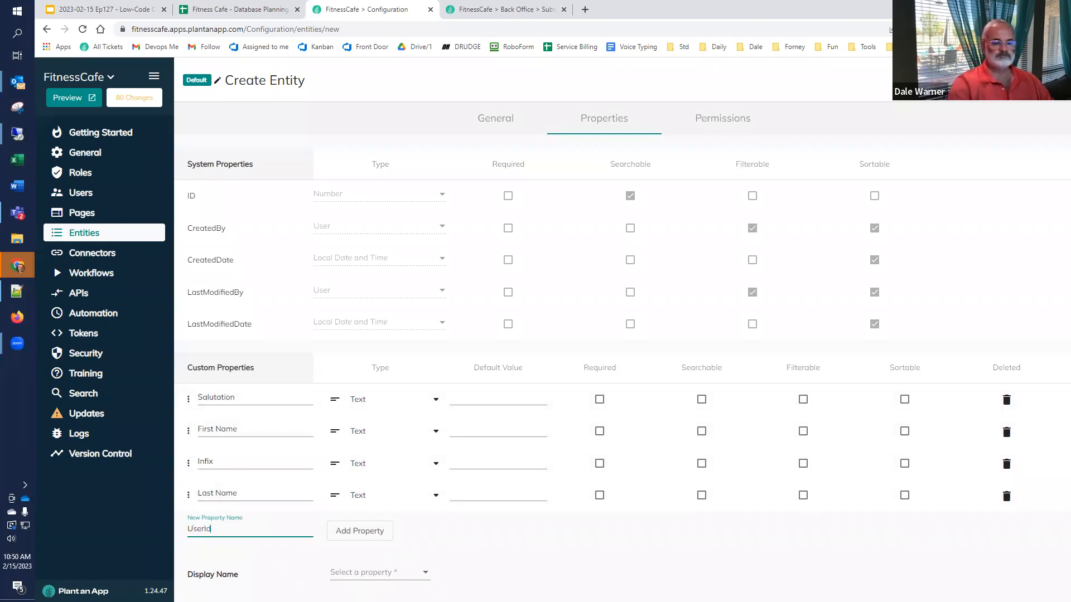
pyautogui.click(358, 531)
pyautogui.click(433, 528)
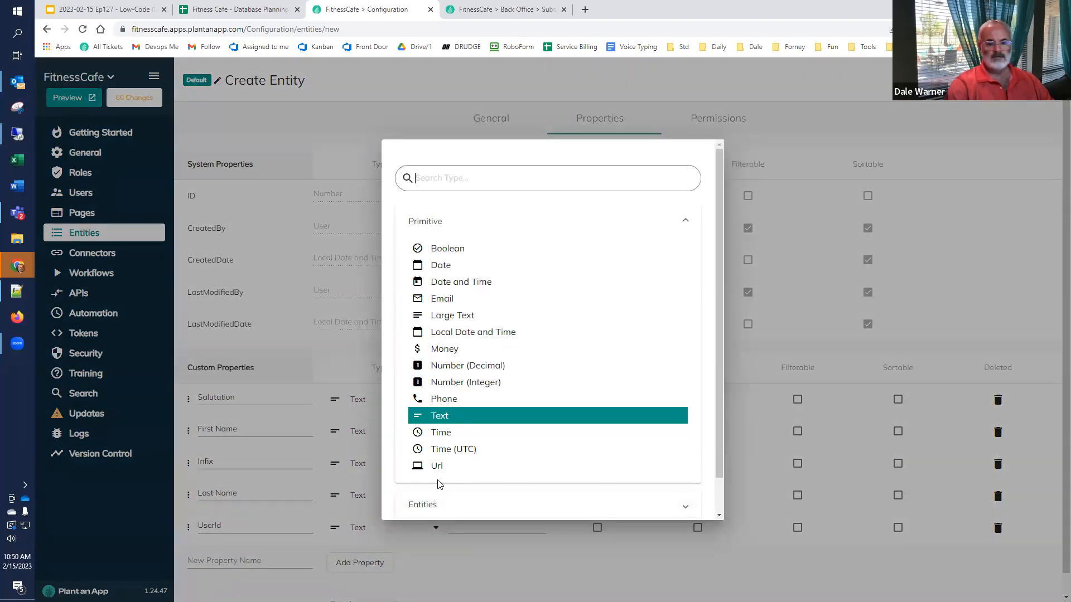
# Step: Change UserId's type from Number (Integer) to the User entity, dismissing the permissions error
pyautogui.click(441, 384)
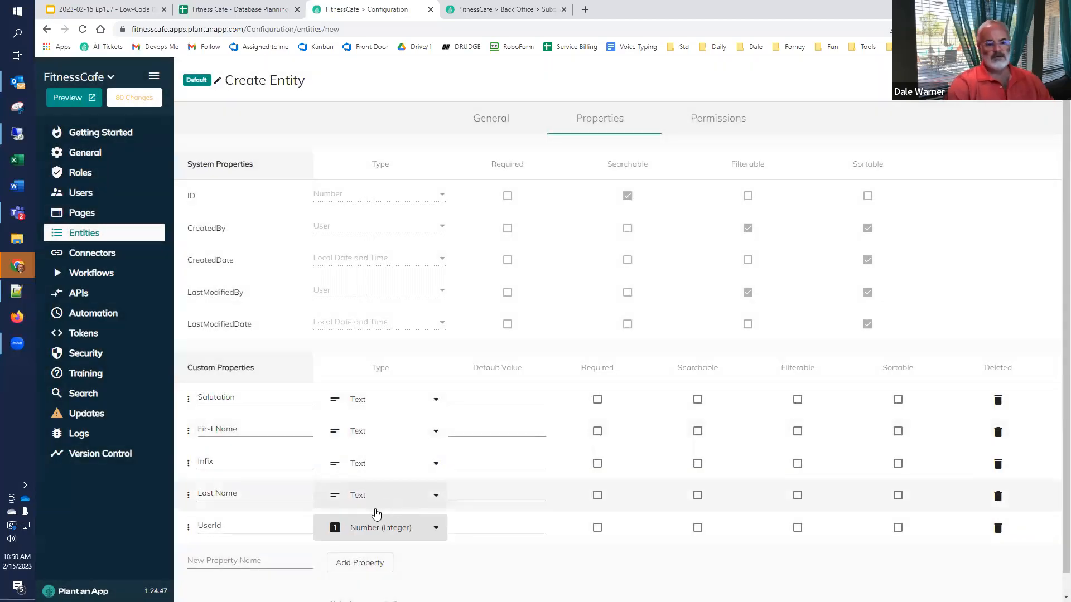
pyautogui.click(357, 526)
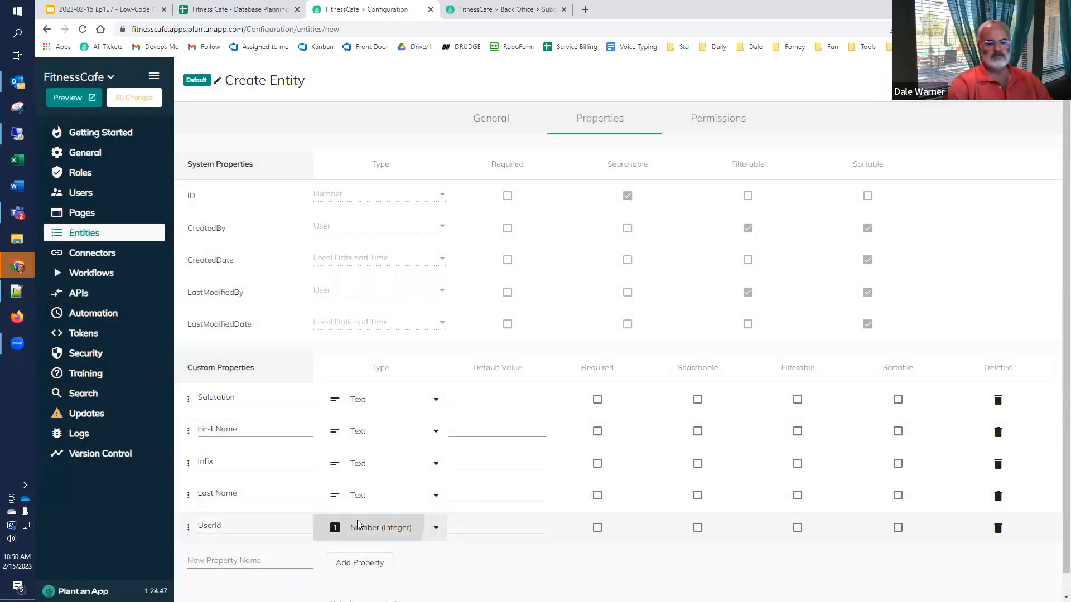
pyautogui.scroll(-1, 446, 471)
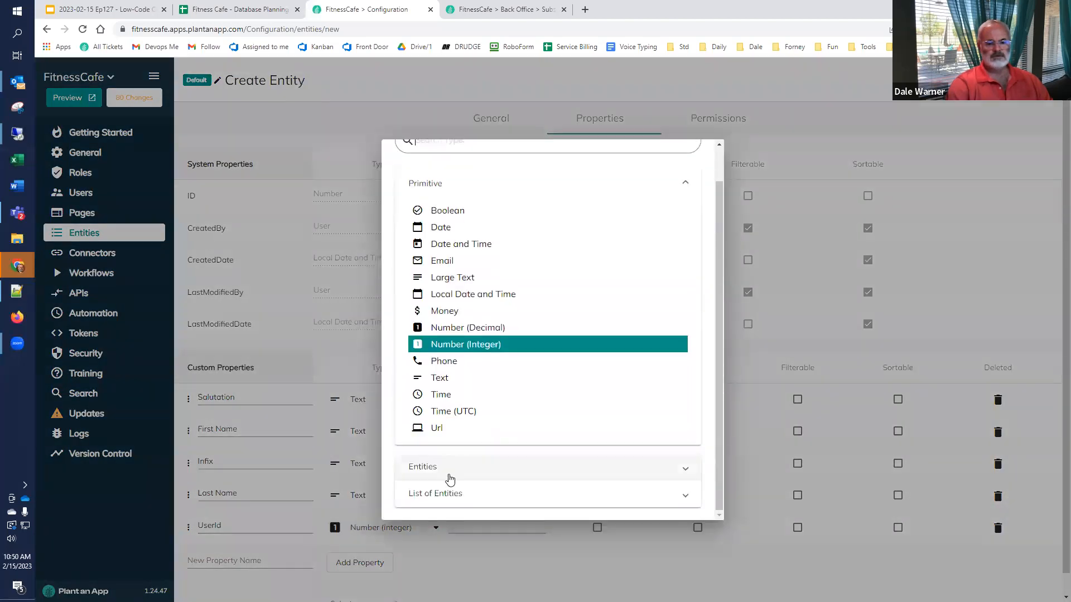
pyautogui.click(450, 468)
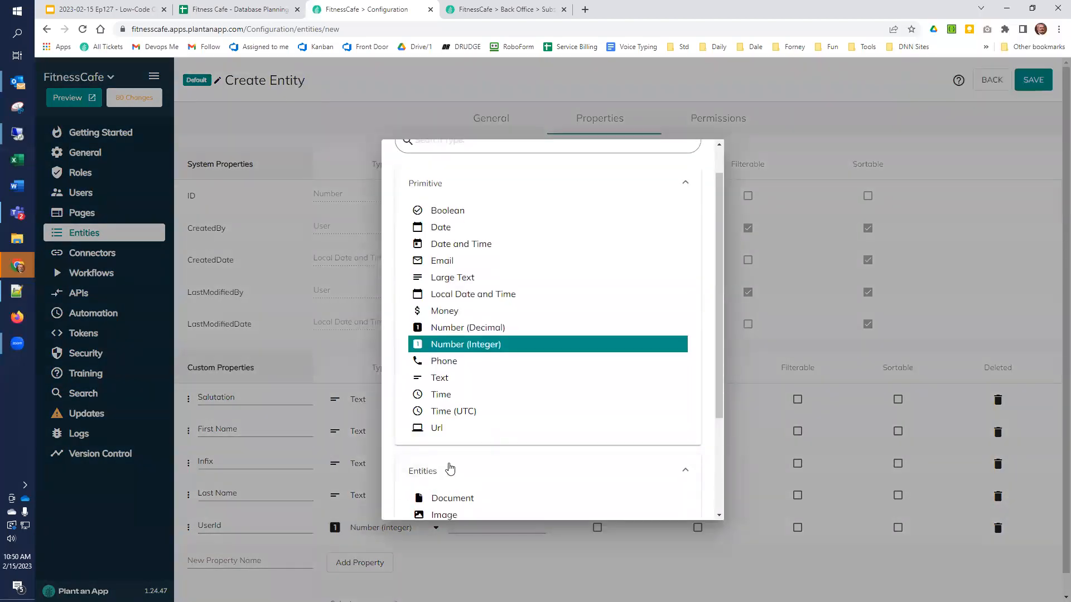
pyautogui.scroll(-3, 451, 463)
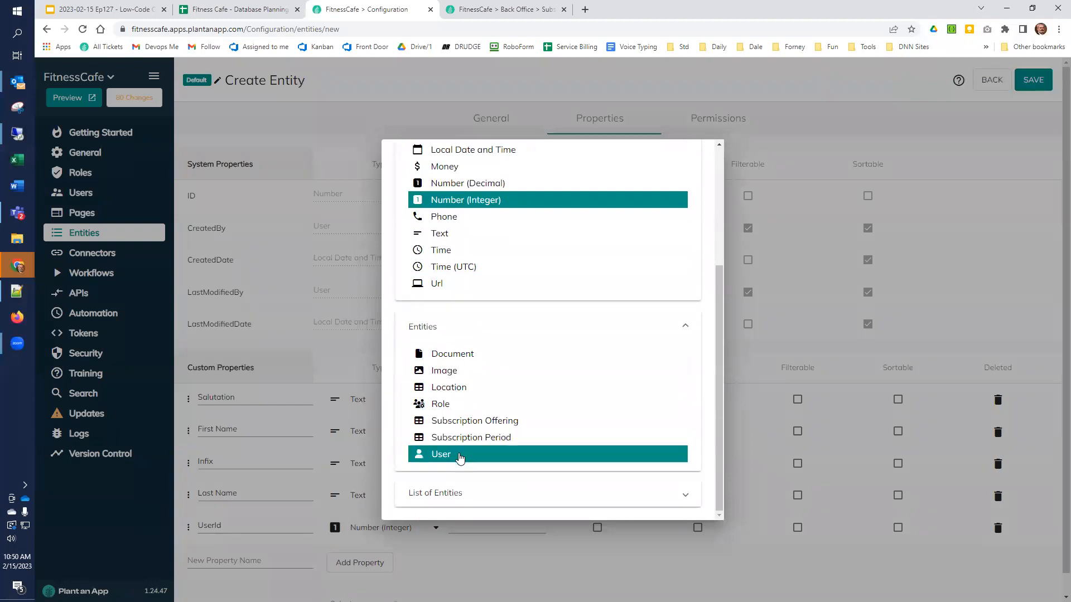
pyautogui.click(458, 453)
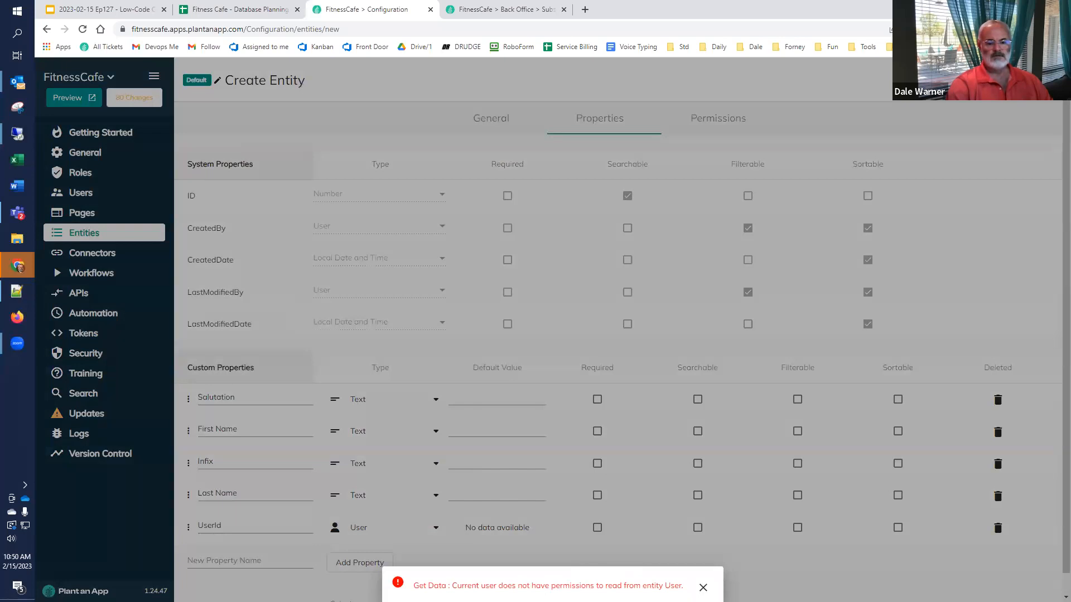
pyautogui.click(703, 588)
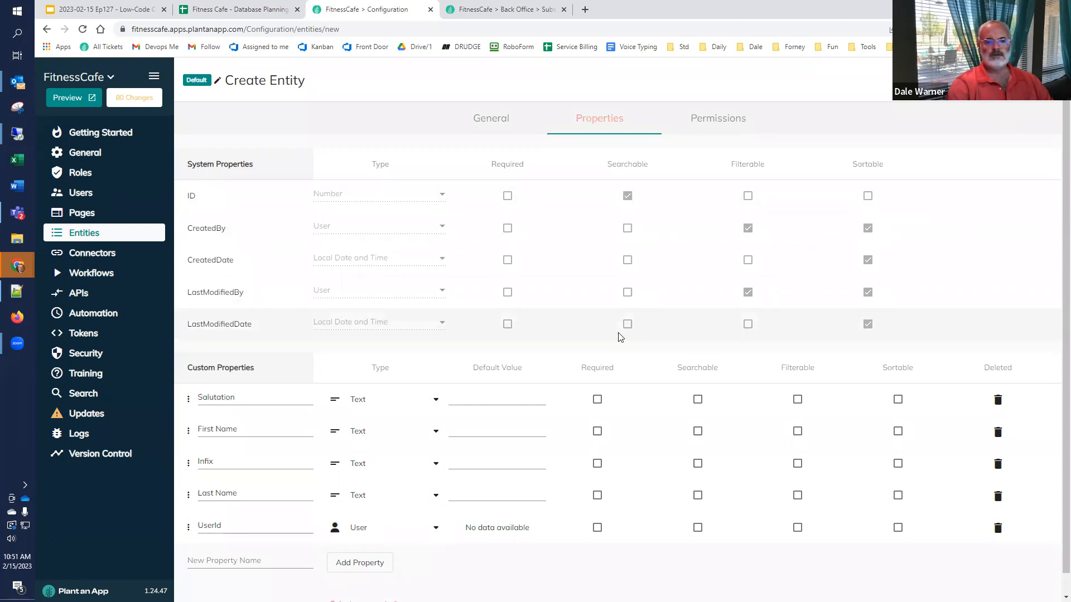
# Step: Use Last Name as the Person entity's display name
pyautogui.scroll(-1, 591, 346)
pyautogui.scroll(-1, 567, 355)
pyautogui.click(367, 581)
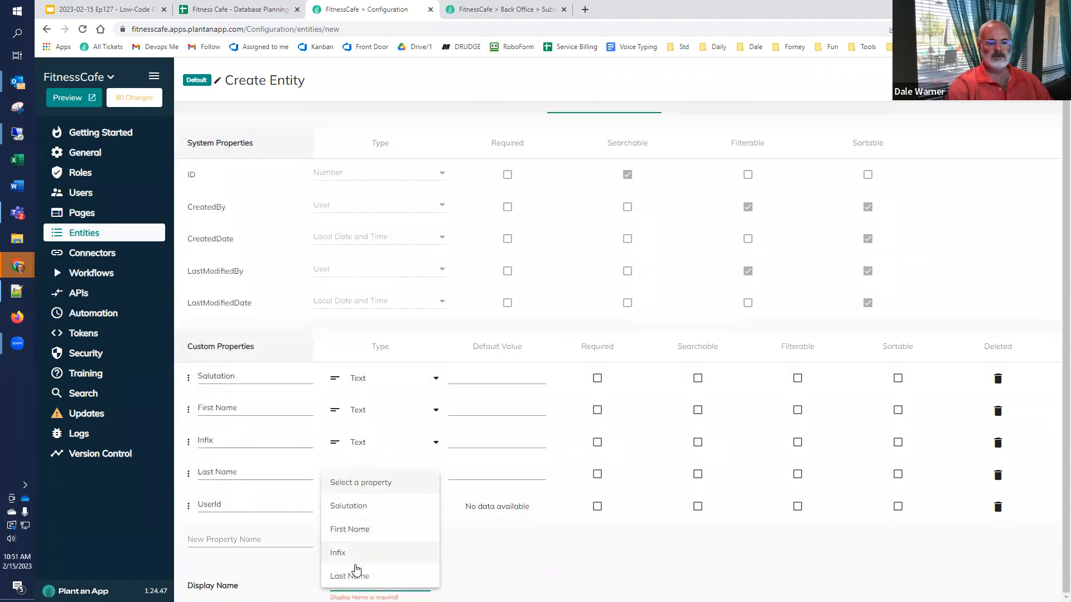
pyautogui.click(349, 575)
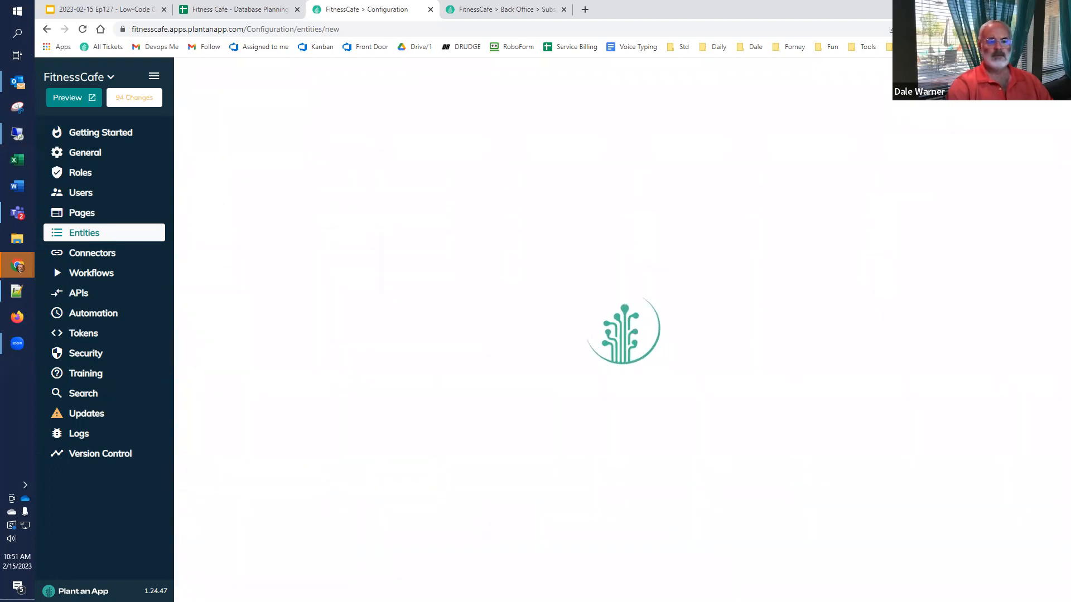
# Step: Reload the Back Office and open the still-empty People listing
pyautogui.click(517, 12)
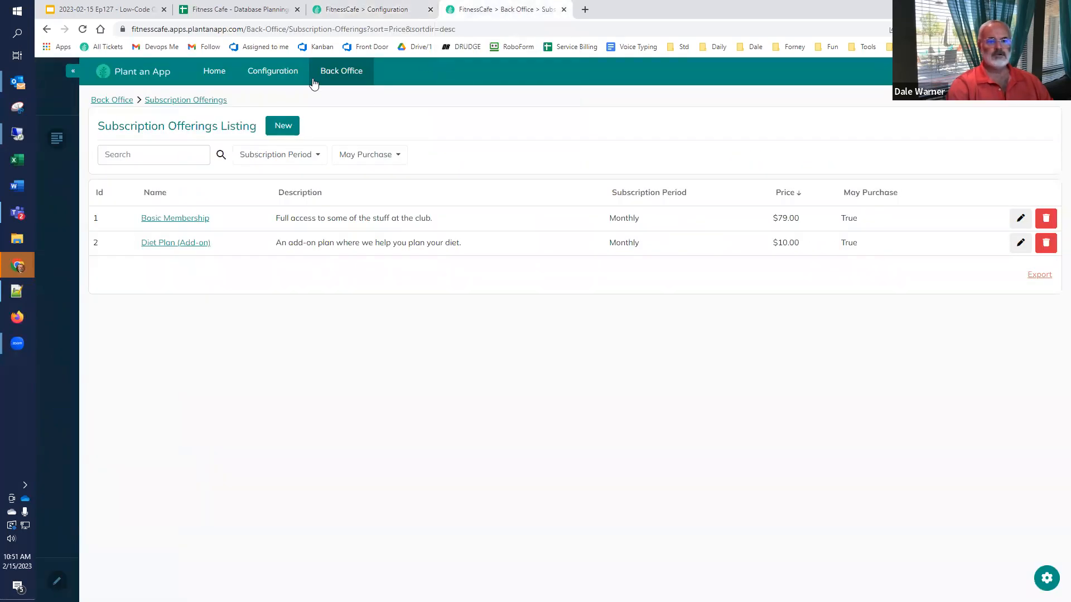
pyautogui.click(82, 29)
pyautogui.moveTo(337, 77)
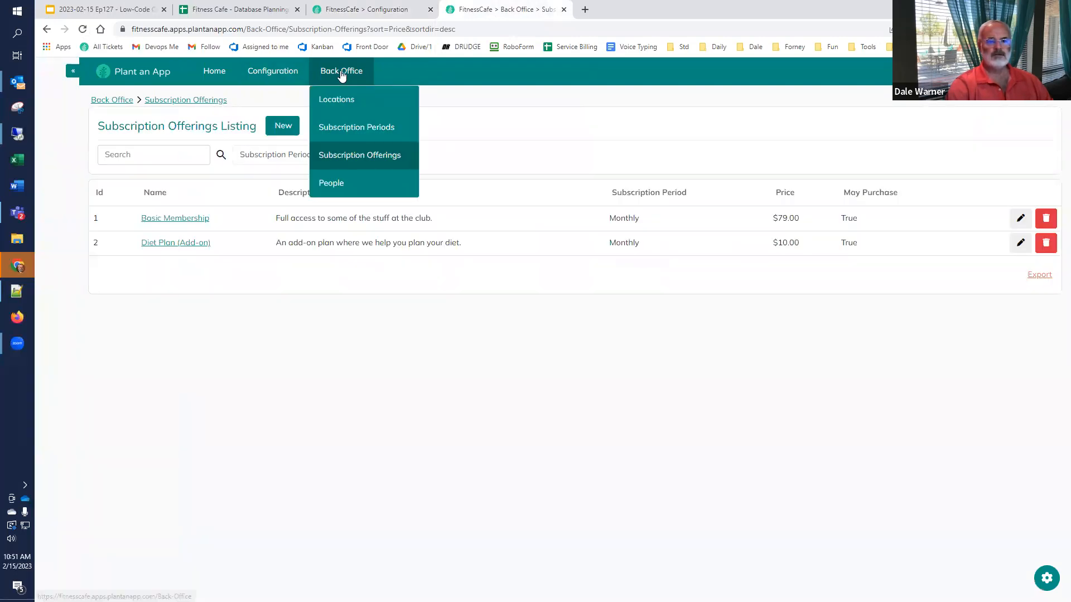
pyautogui.click(330, 184)
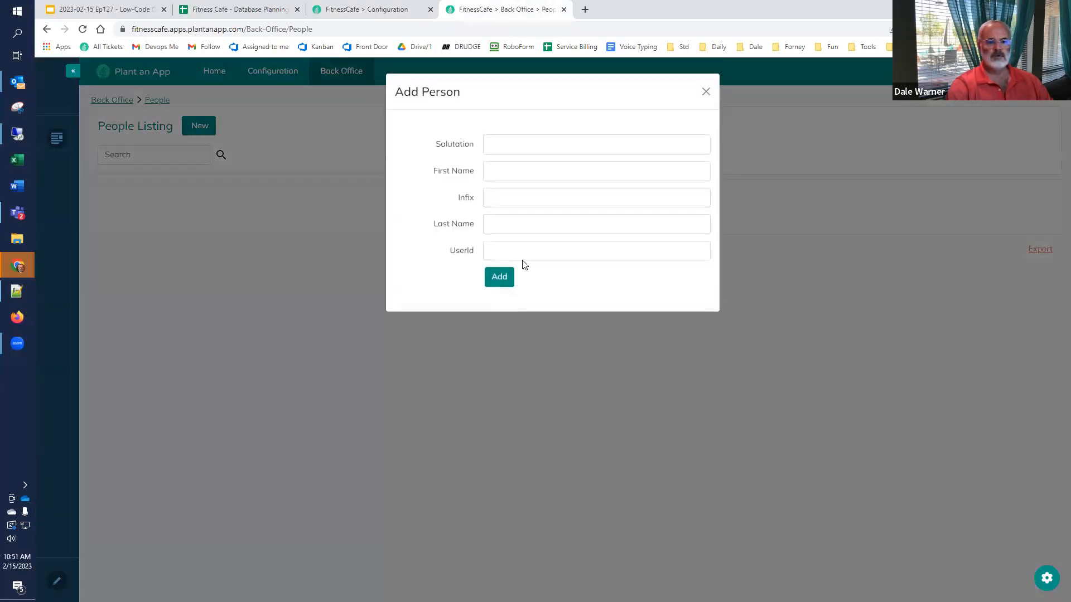
# Step: Check which users the new-person form's UserId field offers, then close it without saving
pyautogui.click(521, 252)
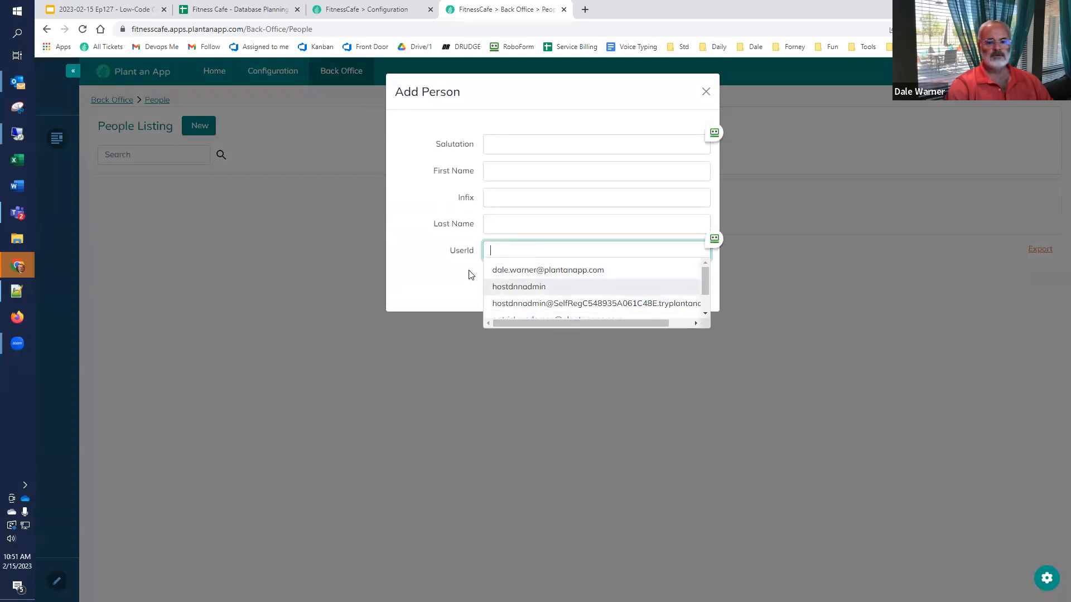
pyautogui.click(445, 293)
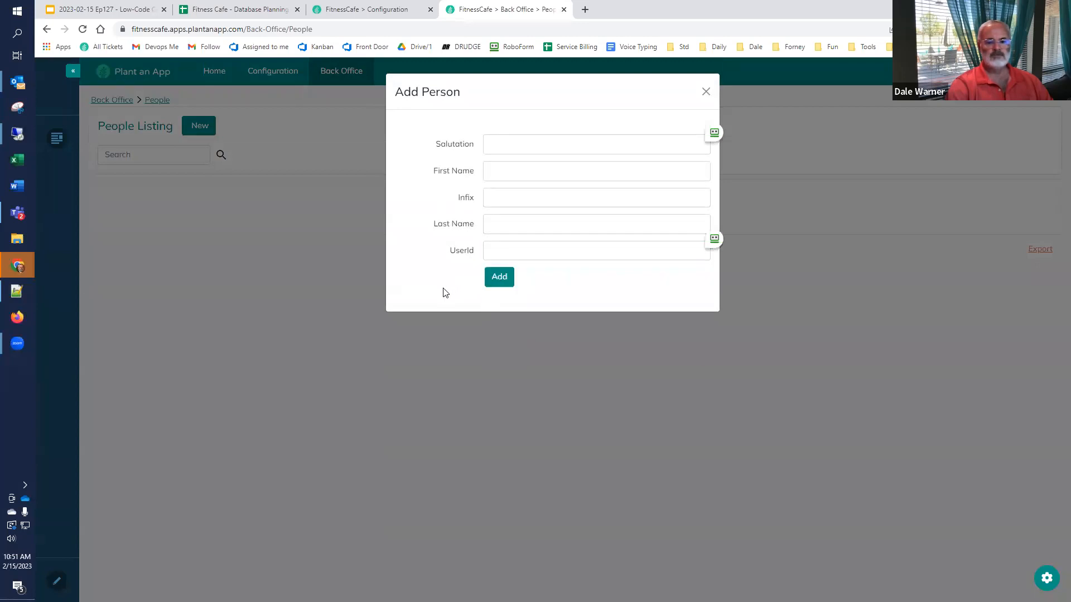
pyautogui.click(706, 91)
pyautogui.click(367, 10)
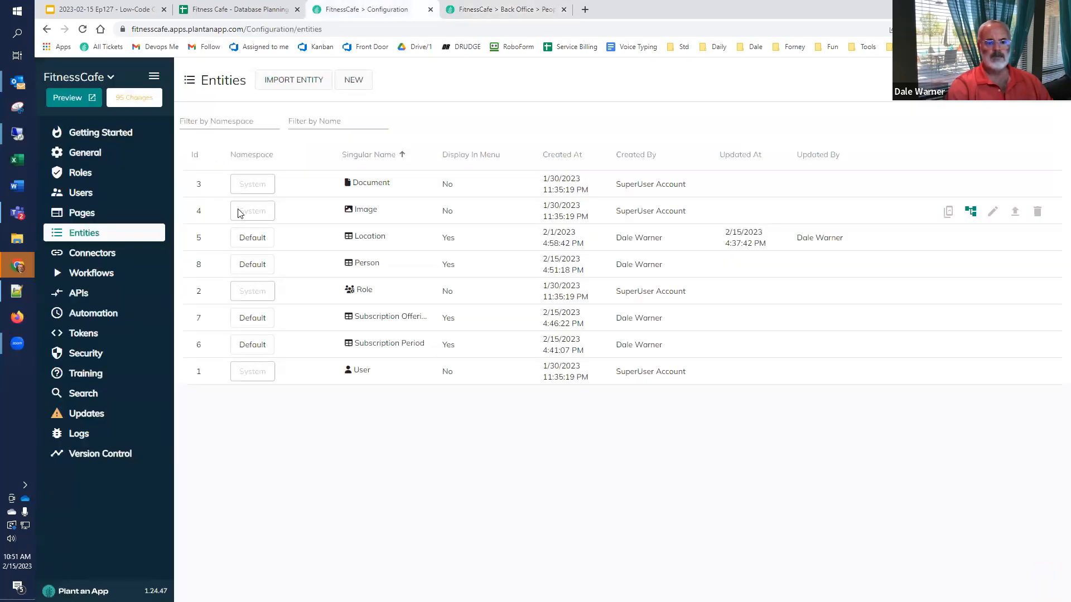
pyautogui.click(502, 9)
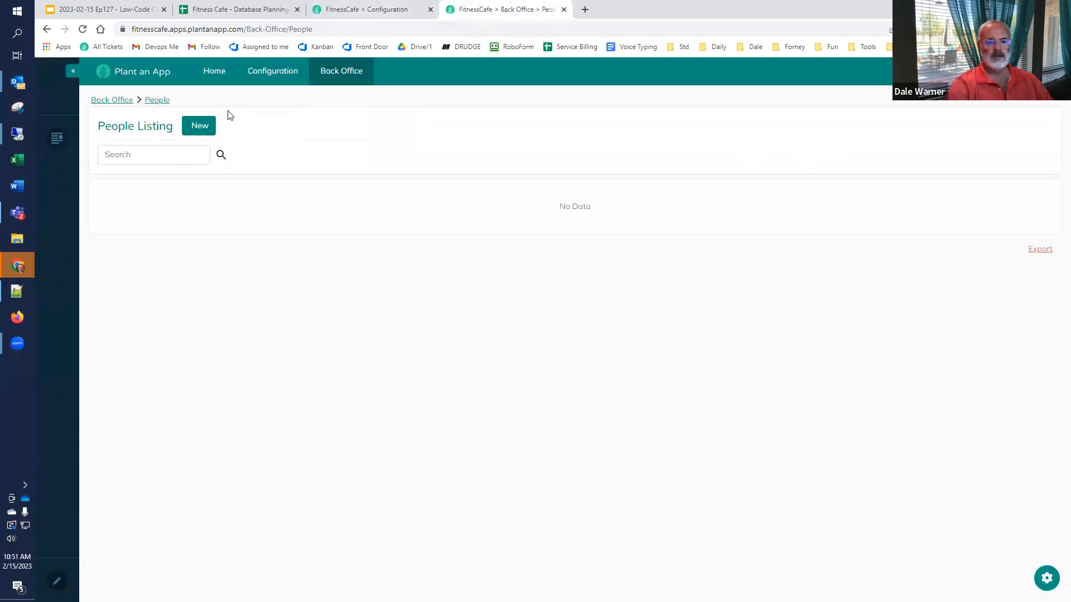
# Step: Add and save a person record with salutation 'Mr.' plus the person's first and last name
pyautogui.click(193, 125)
pyautogui.click(527, 145)
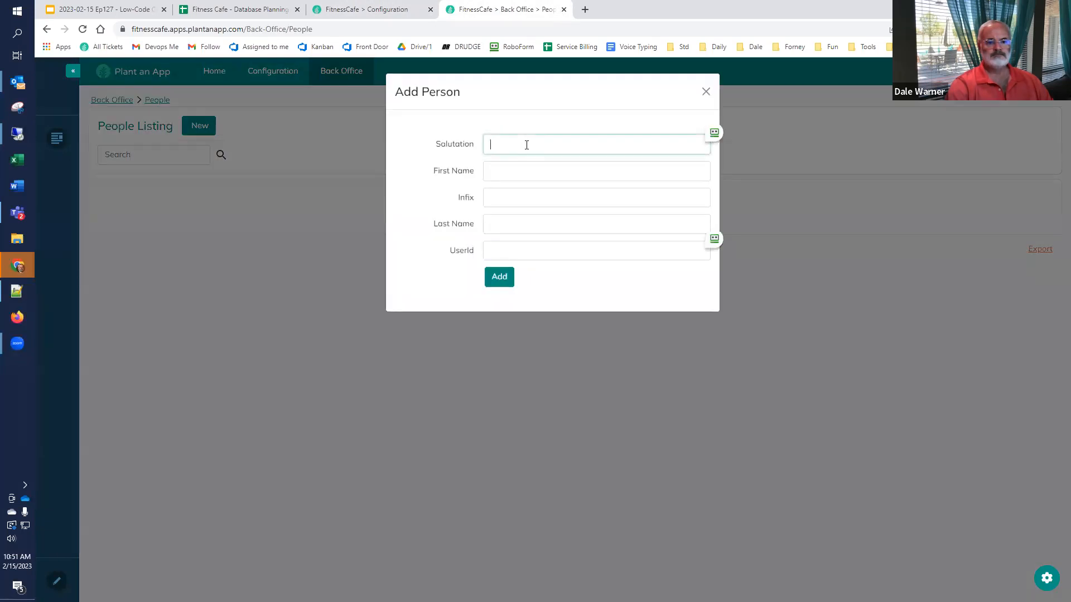
pyautogui.press('BackSpace')
pyautogui.write('Mr.')
pyautogui.press('Tab')
pyautogui.press('Tab')
pyautogui.press('Tab')
pyautogui.write('Warner')
pyautogui.press('Tab')
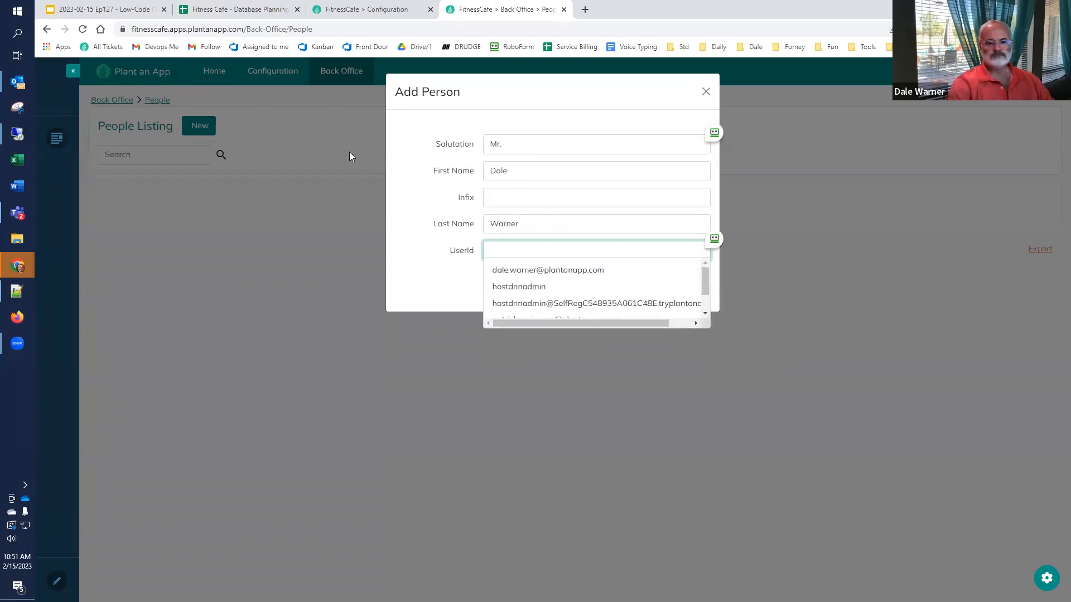
pyautogui.click(508, 277)
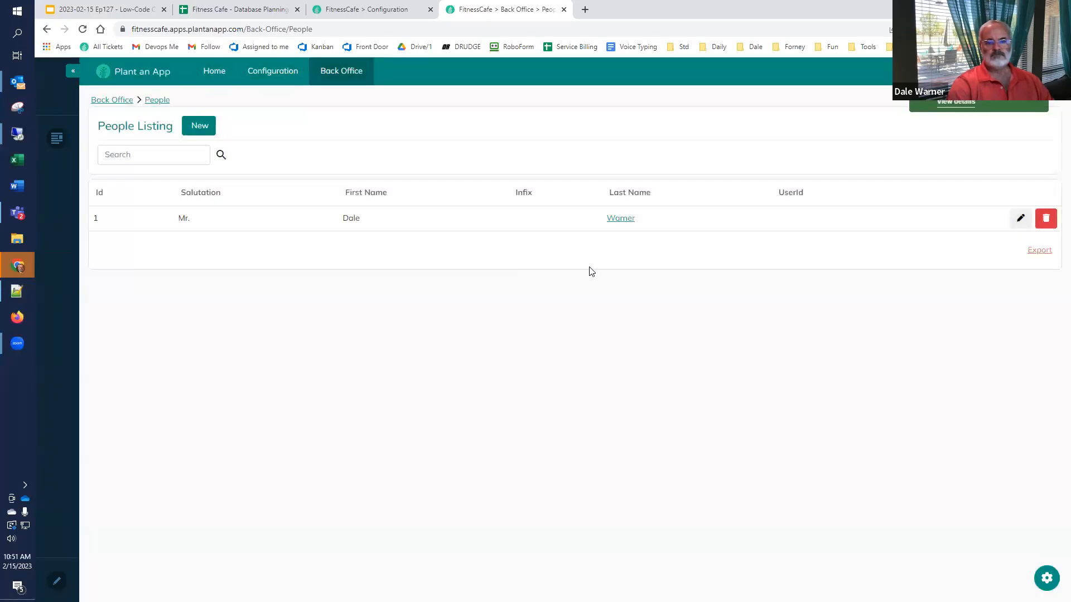
# Step: Edit the new person record to link it to its user account in UserId
pyautogui.click(1017, 221)
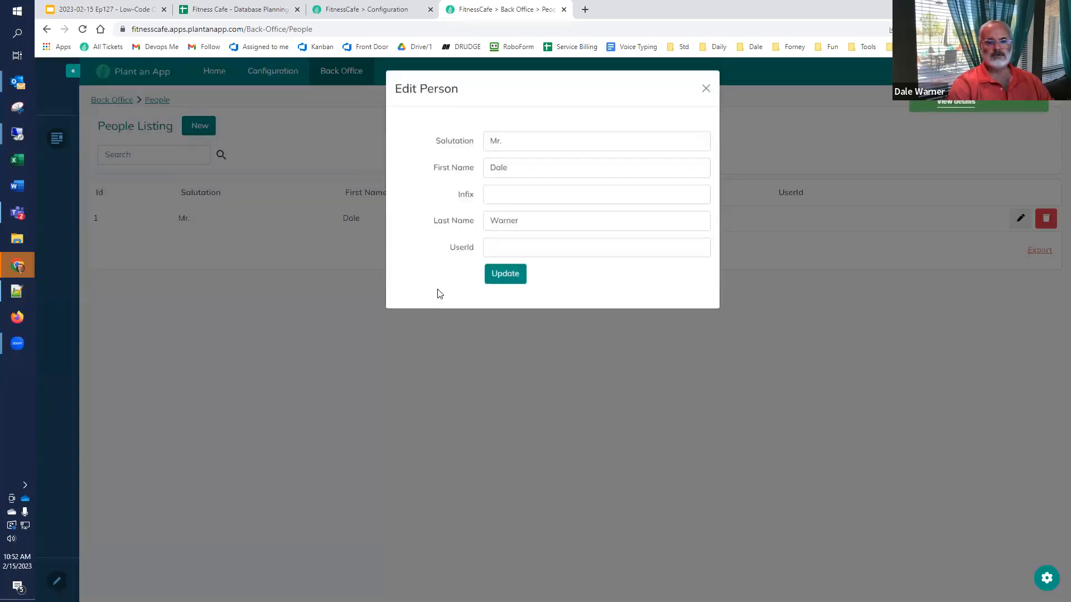
pyautogui.click(514, 251)
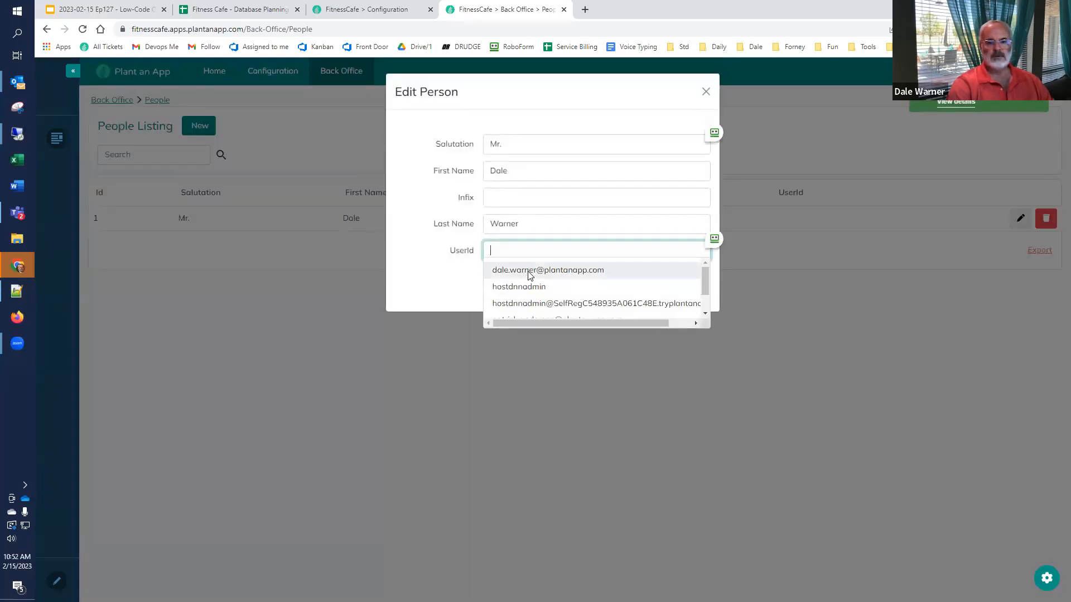
pyautogui.click(530, 276)
pyautogui.click(509, 273)
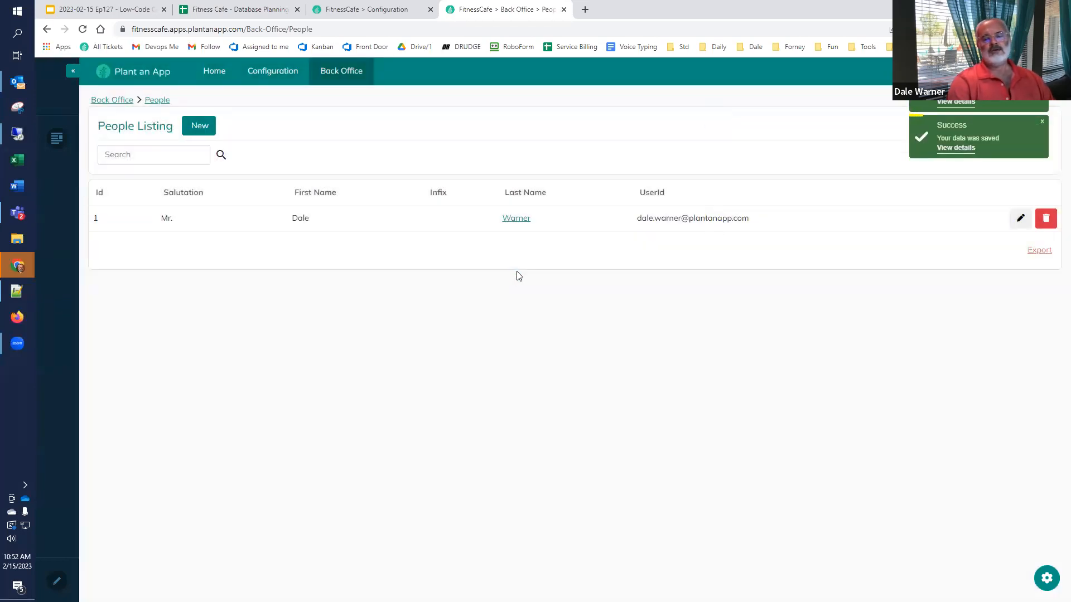
pyautogui.click(196, 6)
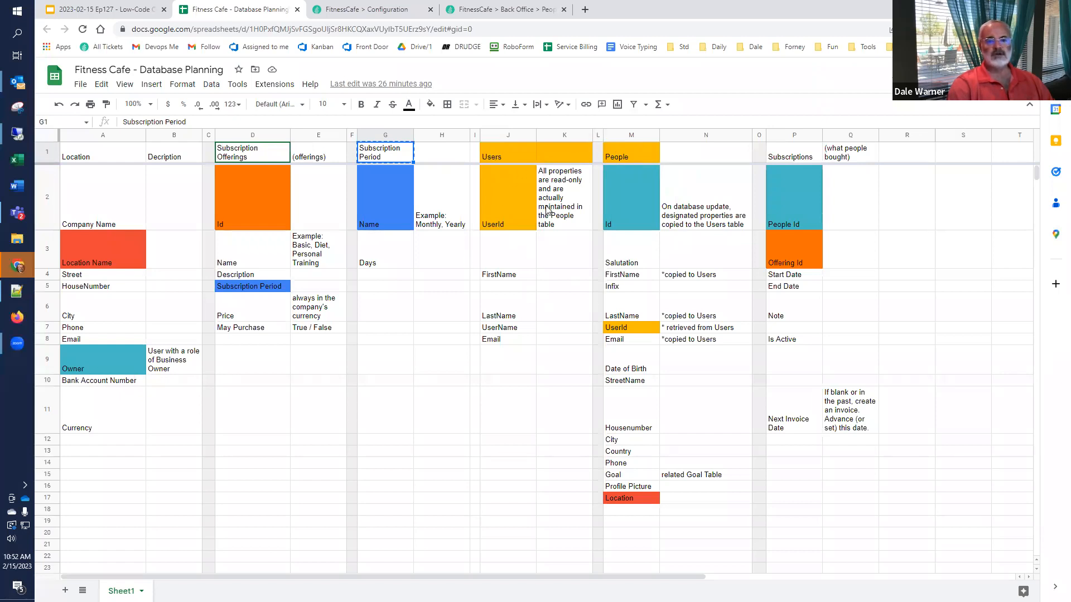
# Step: Return to the FitnessCafe Back Office People browser tab
pyautogui.click(518, 10)
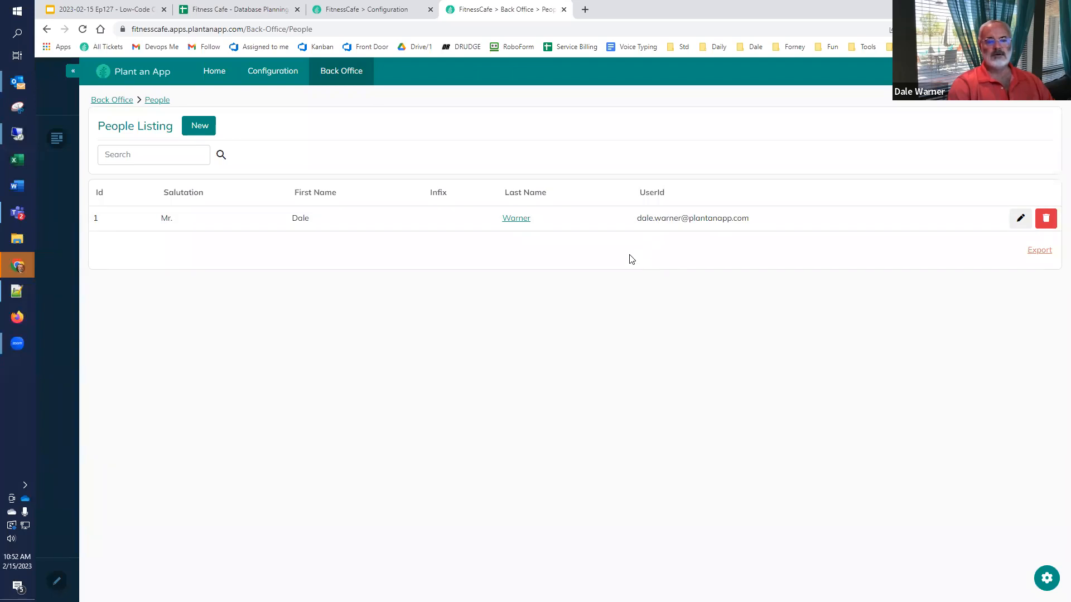
# Step: Edit the Person entity, dismiss the permissions error, and view its properties list
pyautogui.click(374, 9)
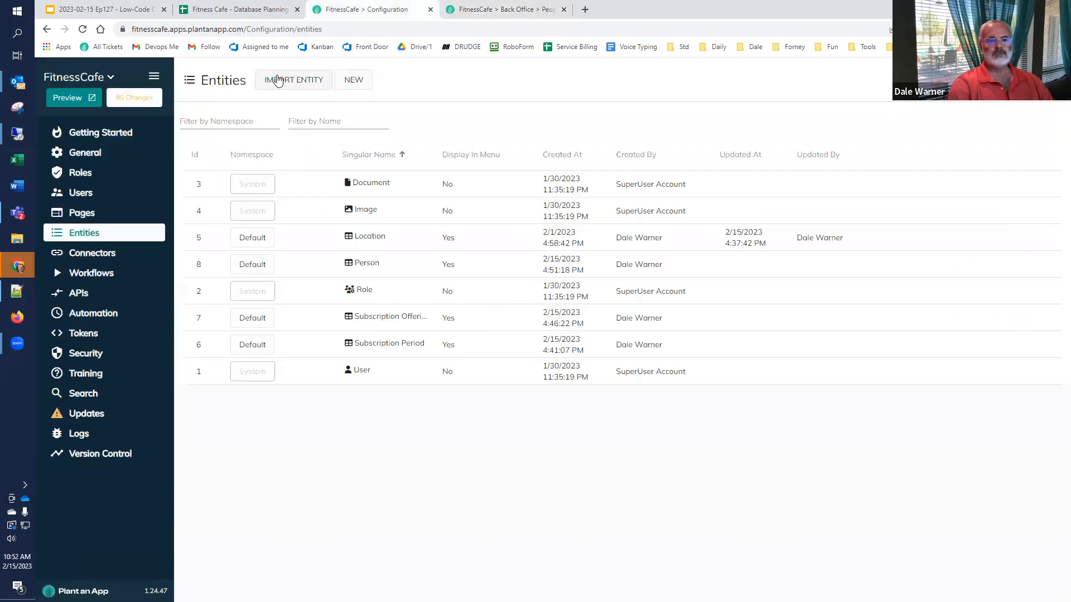
pyautogui.click(992, 267)
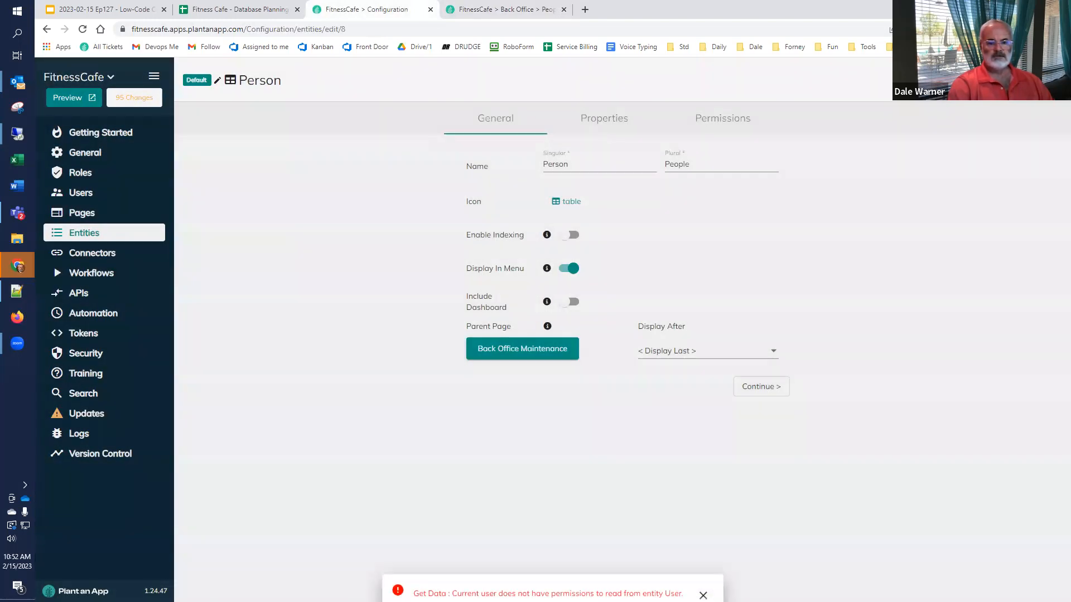
pyautogui.click(702, 580)
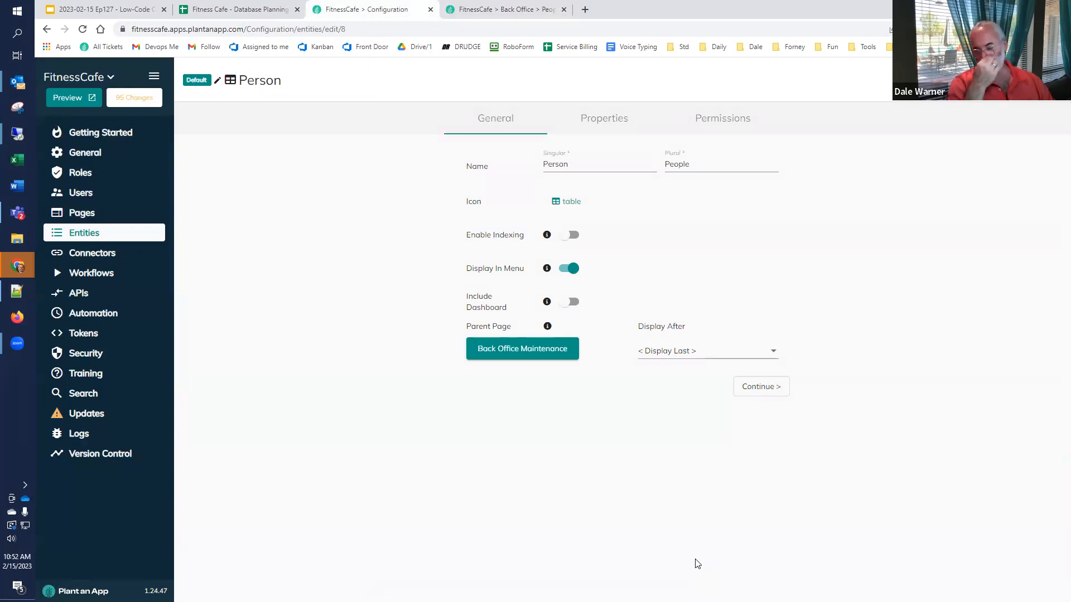
pyautogui.click(602, 119)
pyautogui.scroll(-1, 355, 416)
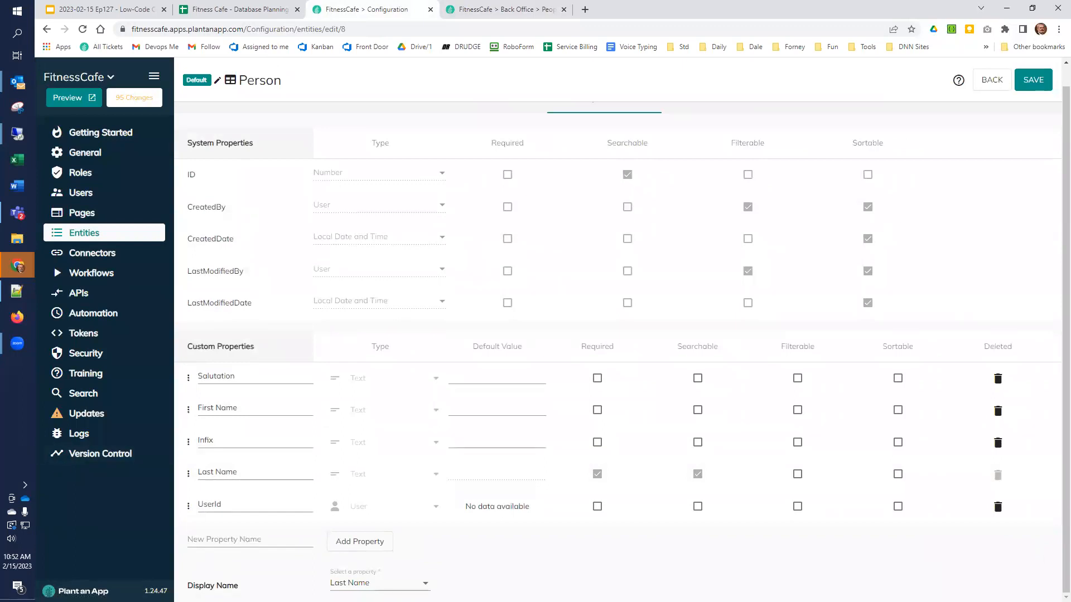
# Step: Add an Email property of Email type and a Date of Birth property of Date type
pyautogui.click(221, 543)
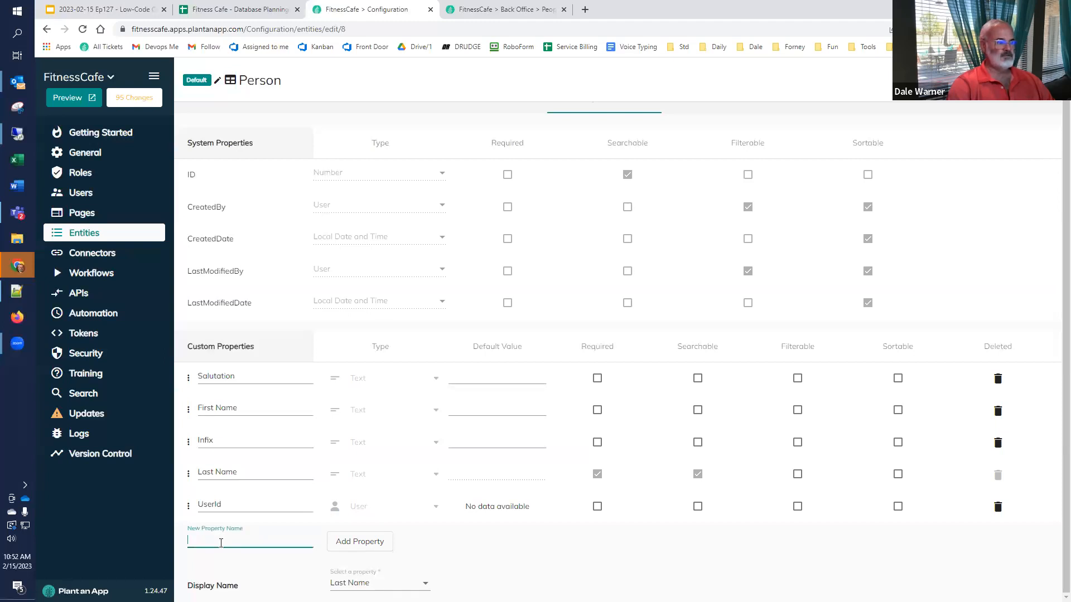
pyautogui.write('Email')
pyautogui.click(335, 541)
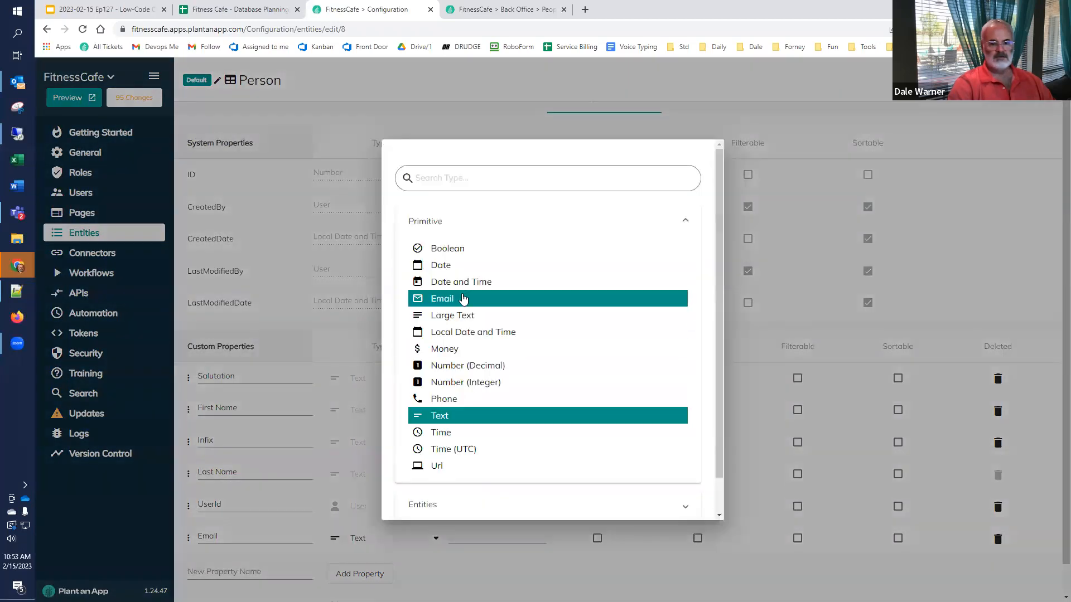
pyautogui.click(450, 299)
pyautogui.click(228, 574)
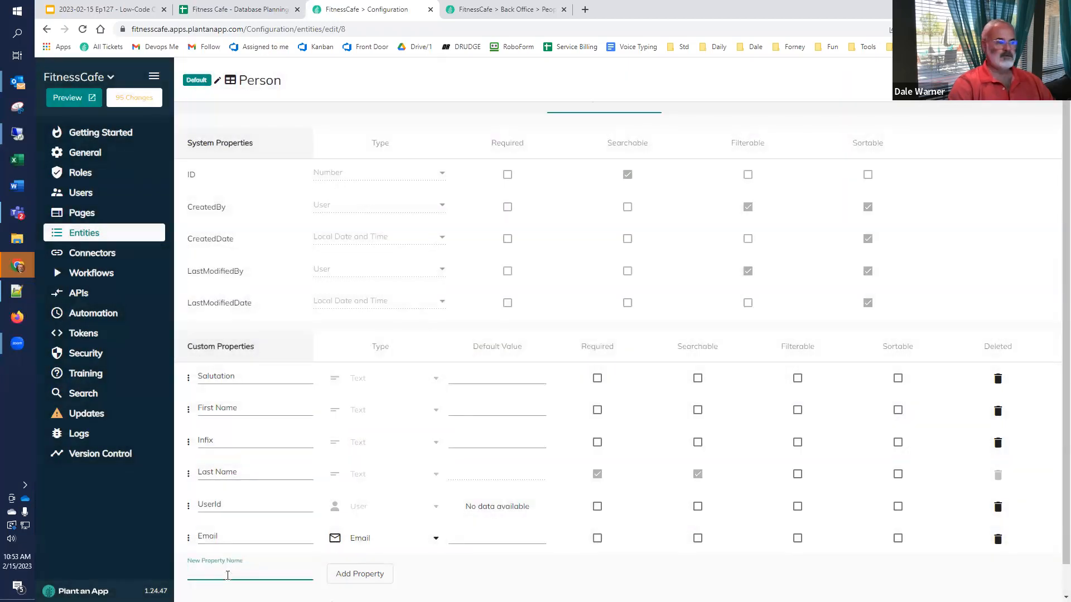
pyautogui.write('Date of')
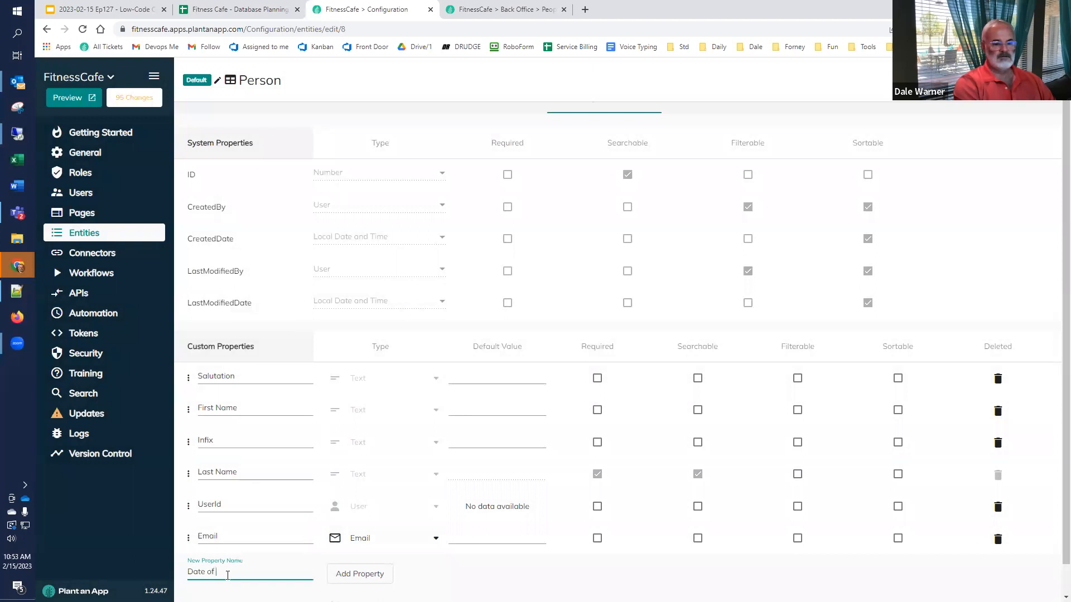
pyautogui.write(' Birth')
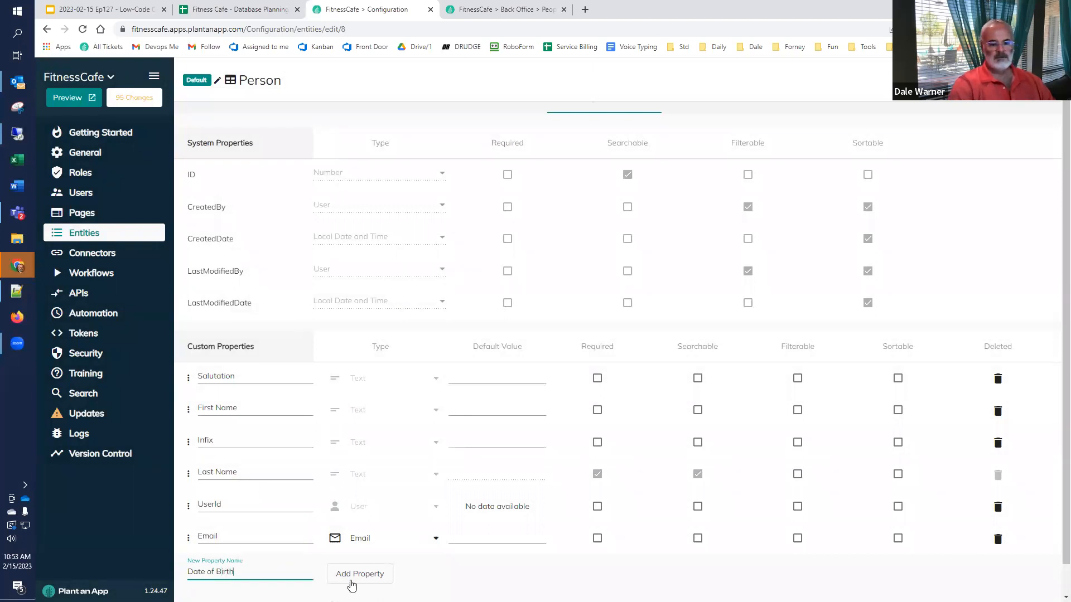
pyautogui.click(353, 578)
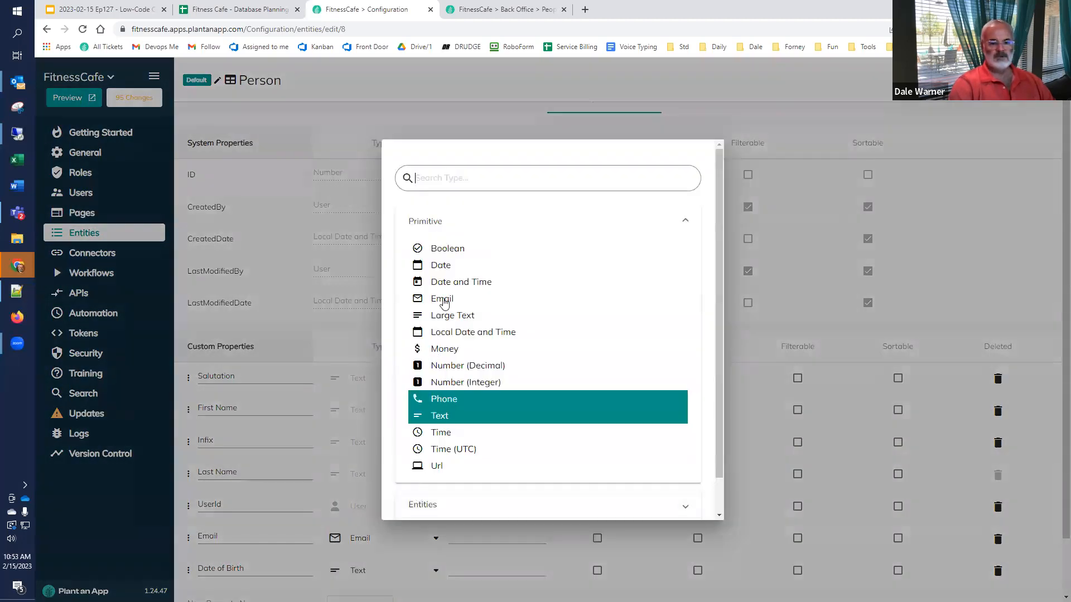
pyautogui.click(450, 266)
pyautogui.scroll(-2, 311, 512)
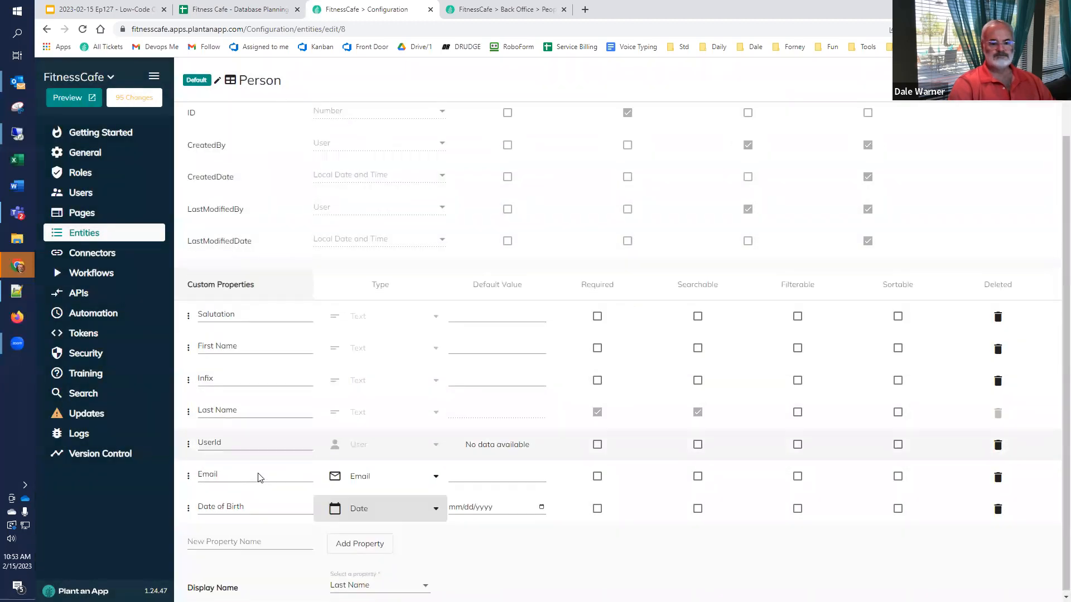
# Step: Add Street Name and House Number properties to Person
pyautogui.click(241, 539)
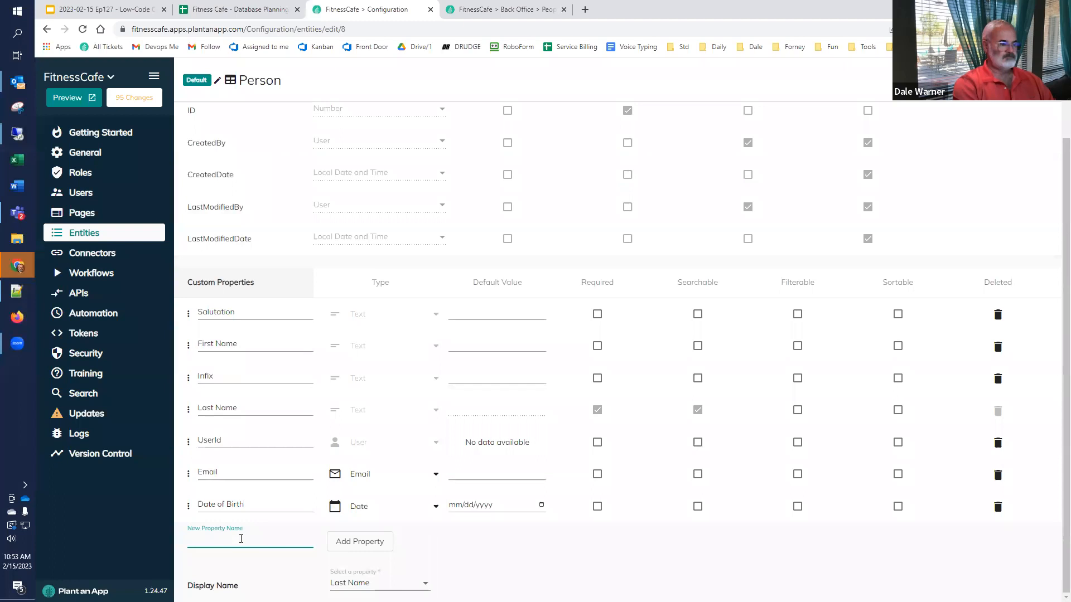
pyautogui.write('Steet')
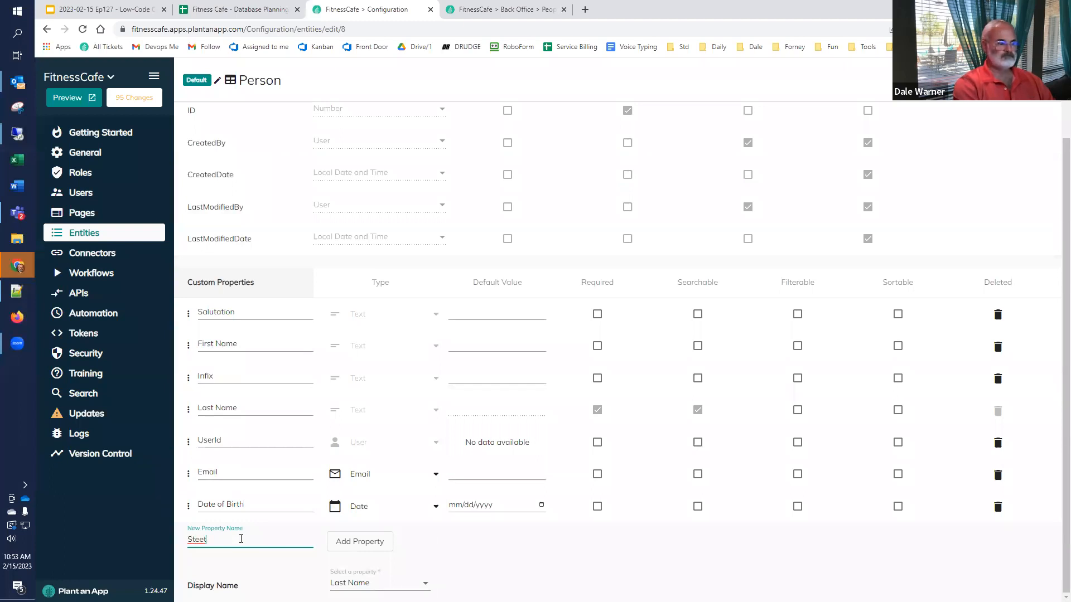
pyautogui.write(' Line')
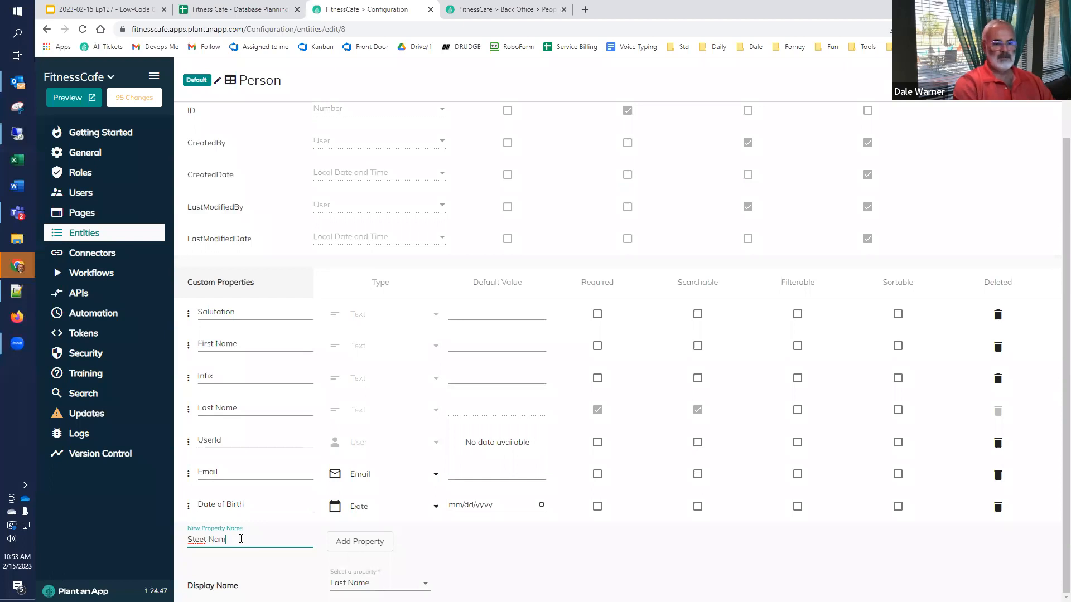
pyautogui.press('BackSpace')
pyautogui.press('BackSpace')
pyautogui.press('BackSpace')
pyautogui.press('BackSpace')
pyautogui.press('BackSpace')
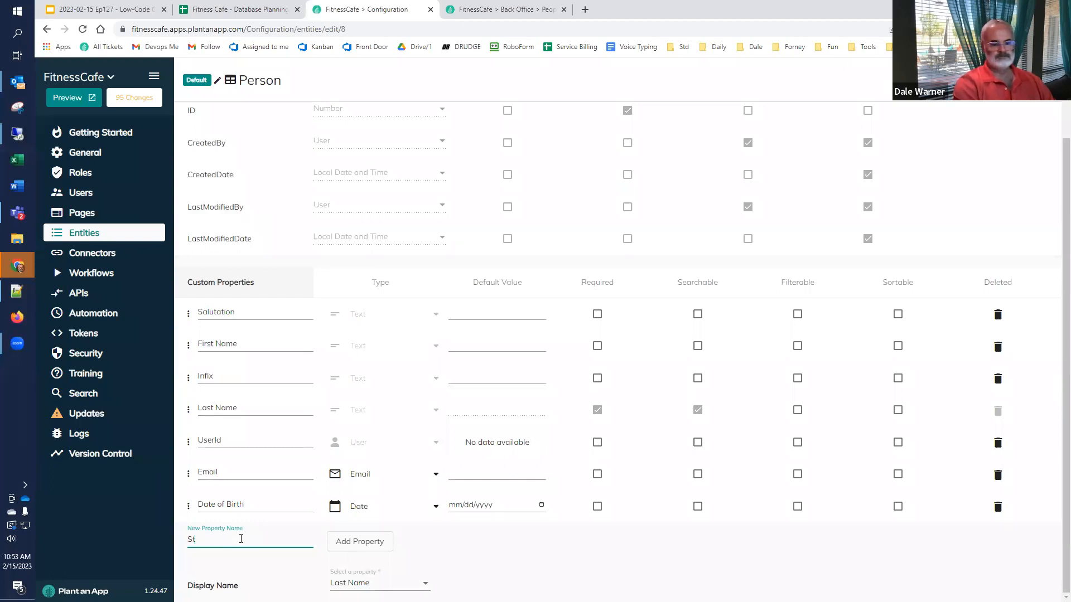
pyautogui.write('me')
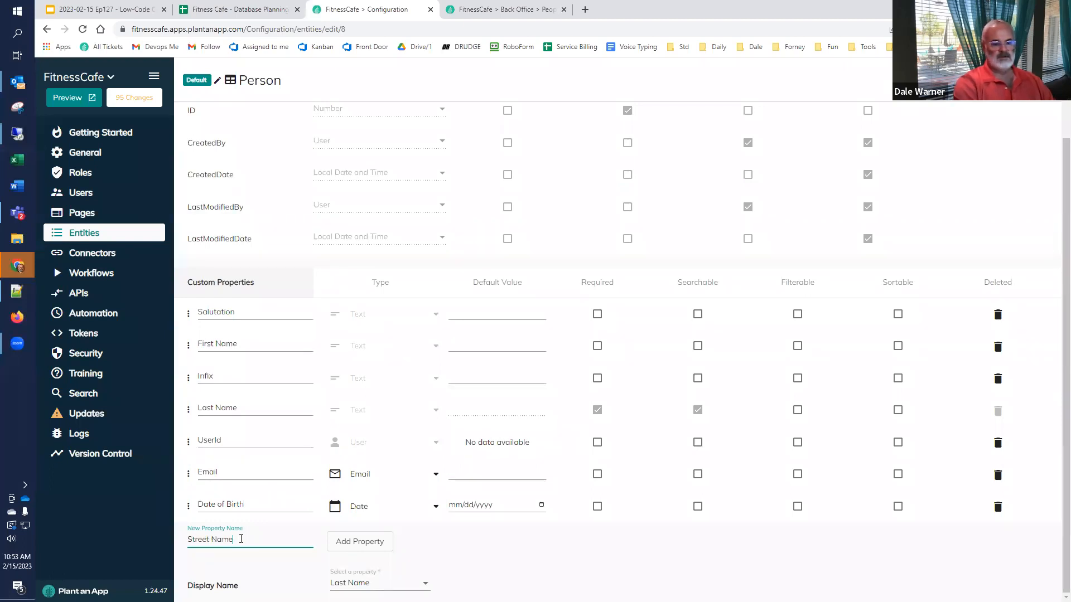
pyautogui.click(368, 543)
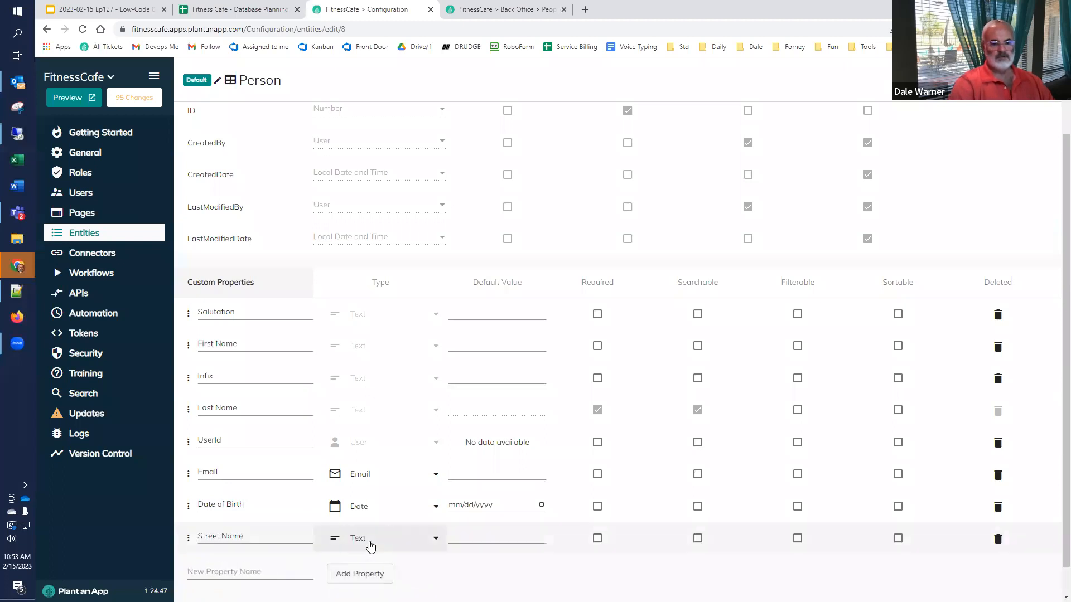
pyautogui.click(286, 570)
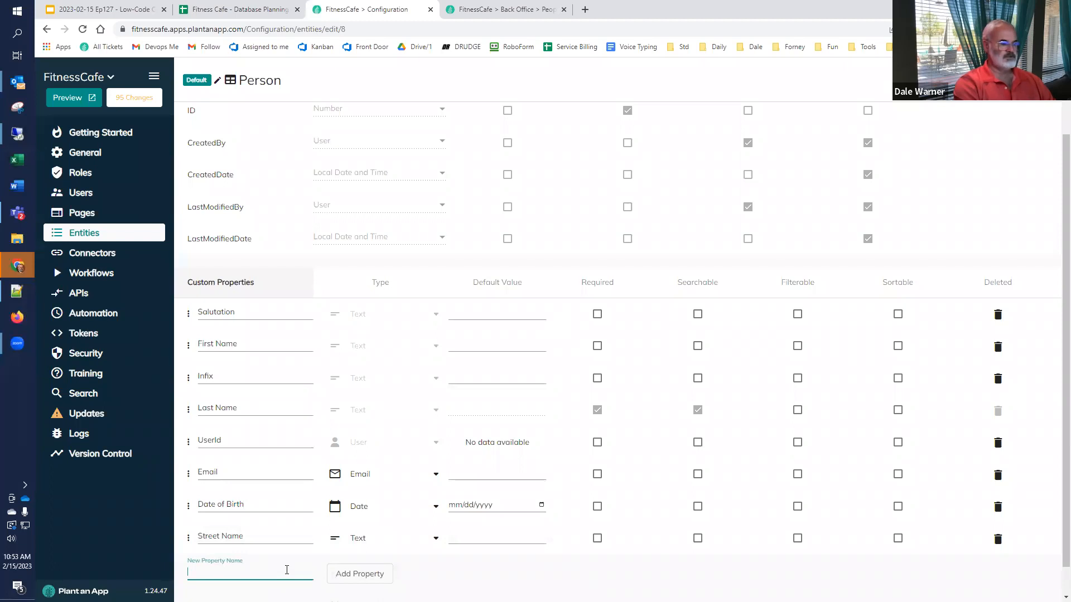
pyautogui.write('House Number')
pyautogui.click(347, 576)
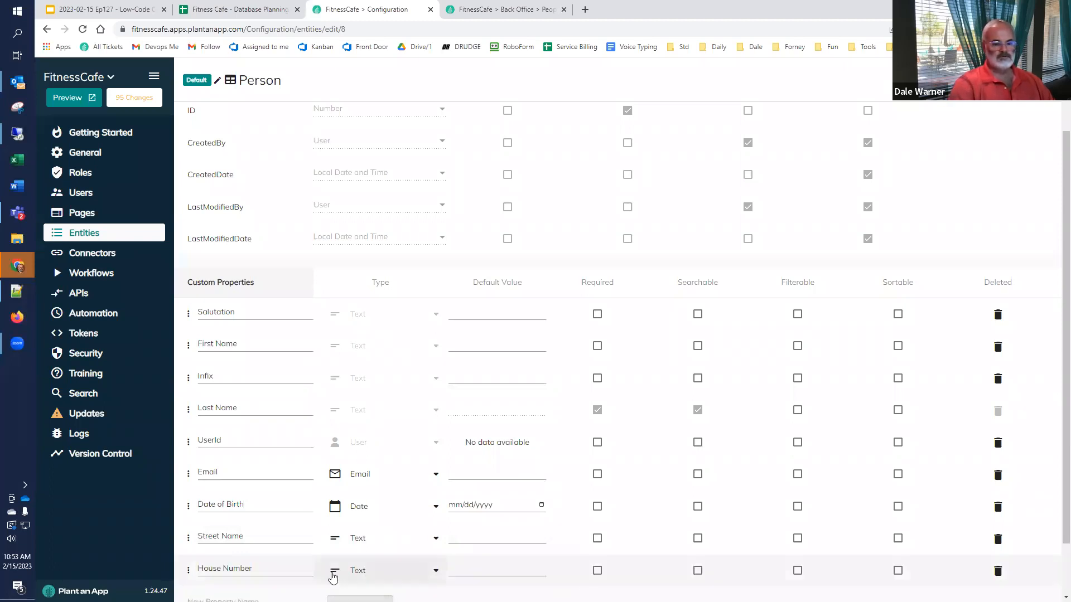
pyautogui.scroll(-1, 256, 580)
# Step: Add City and Country properties, plus a Phone property of Phone type
pyautogui.click(240, 537)
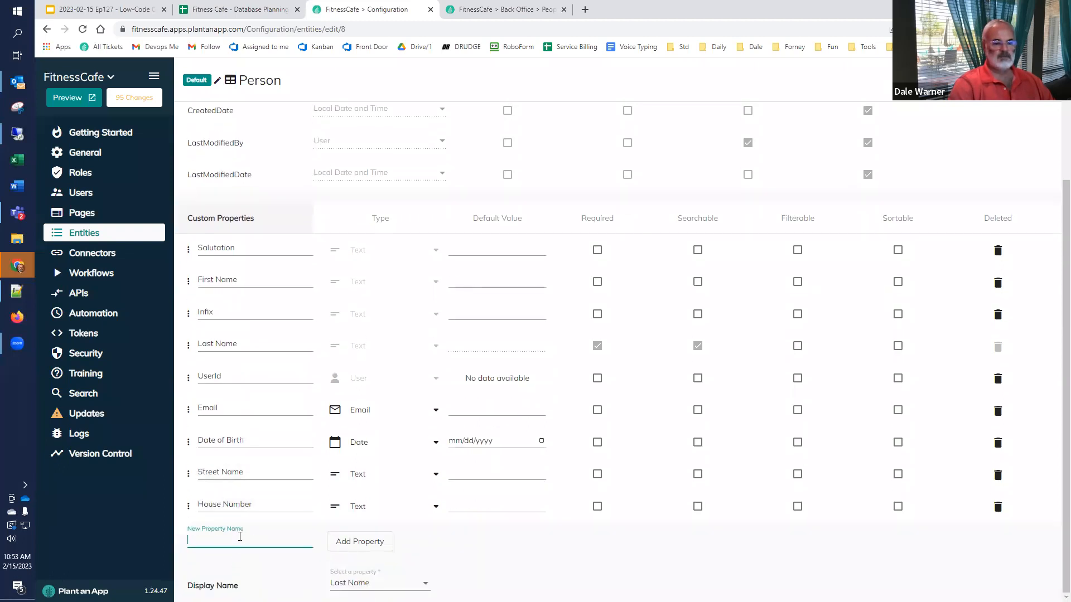
pyautogui.write('City')
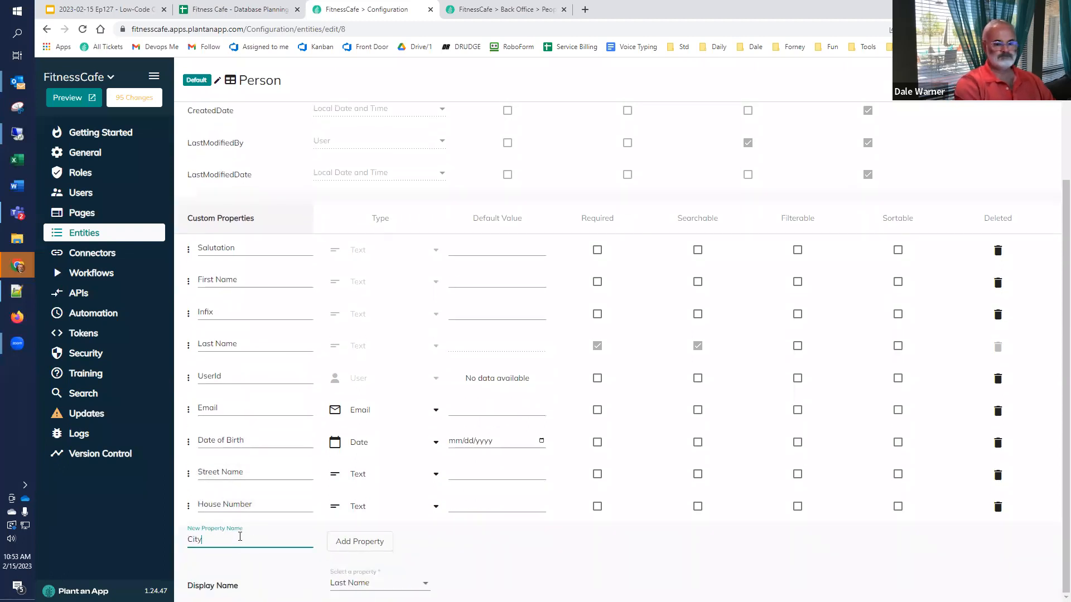
pyautogui.click(364, 543)
pyautogui.click(229, 568)
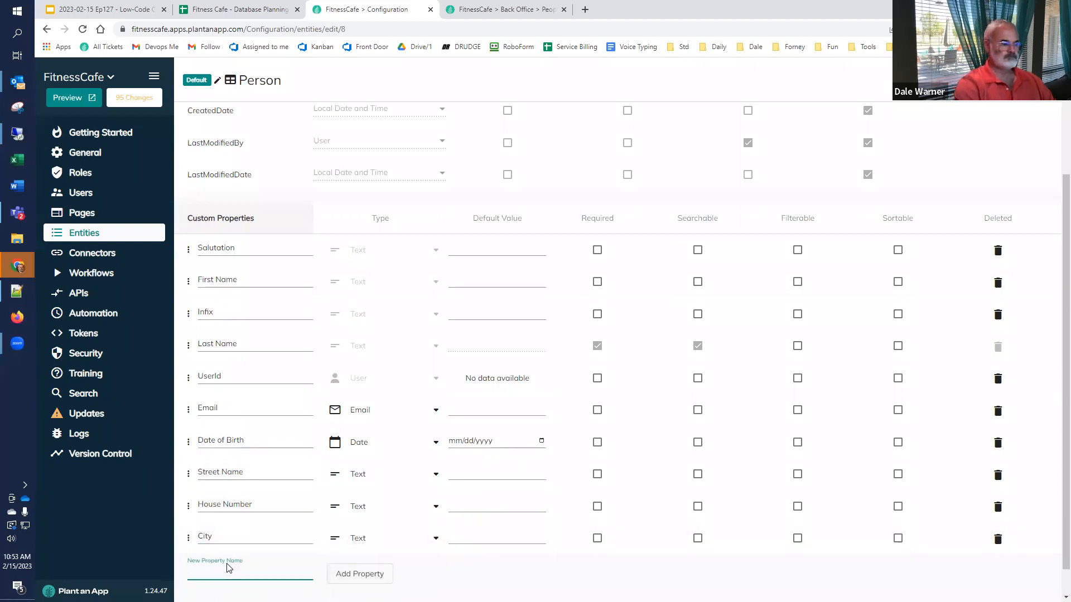
pyautogui.write('Country')
pyautogui.click(355, 574)
pyautogui.scroll(-1, 224, 565)
pyautogui.click(239, 539)
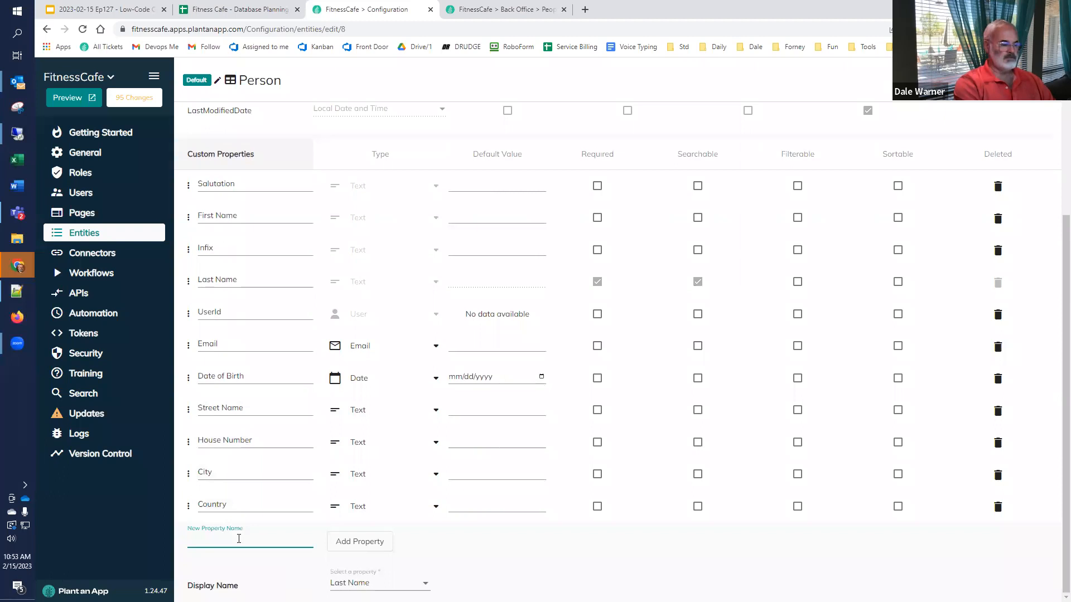
pyautogui.write('Phone')
pyautogui.click(345, 542)
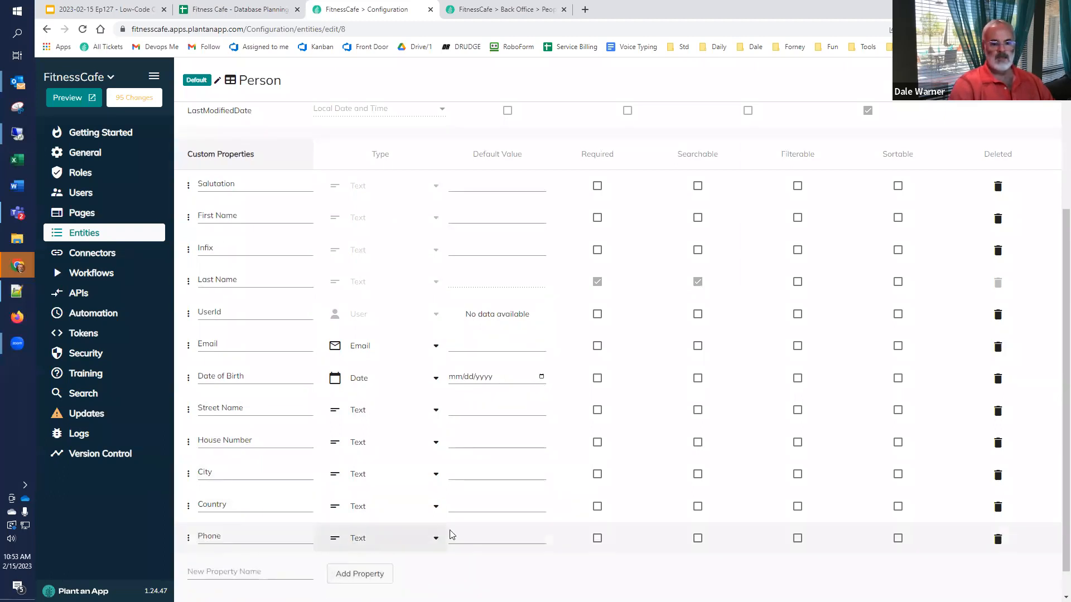
pyautogui.click(370, 539)
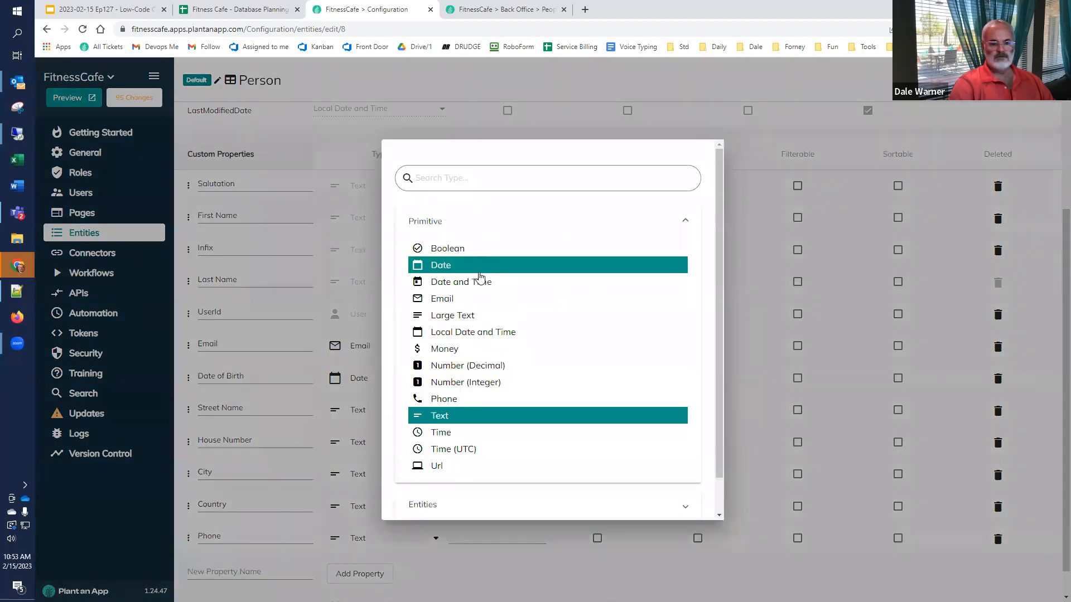
pyautogui.click(480, 400)
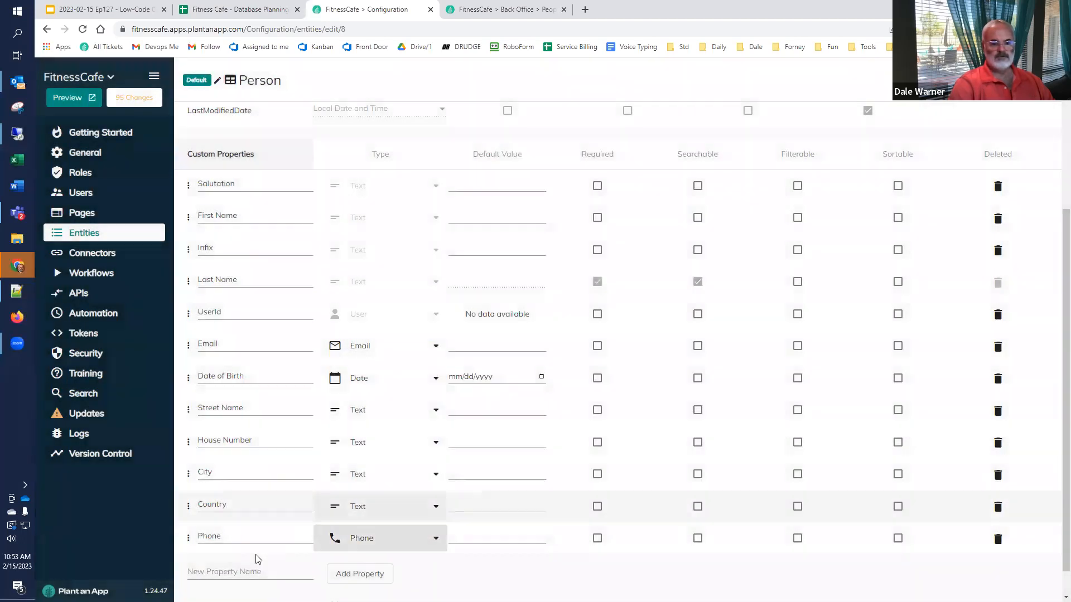
pyautogui.click(246, 568)
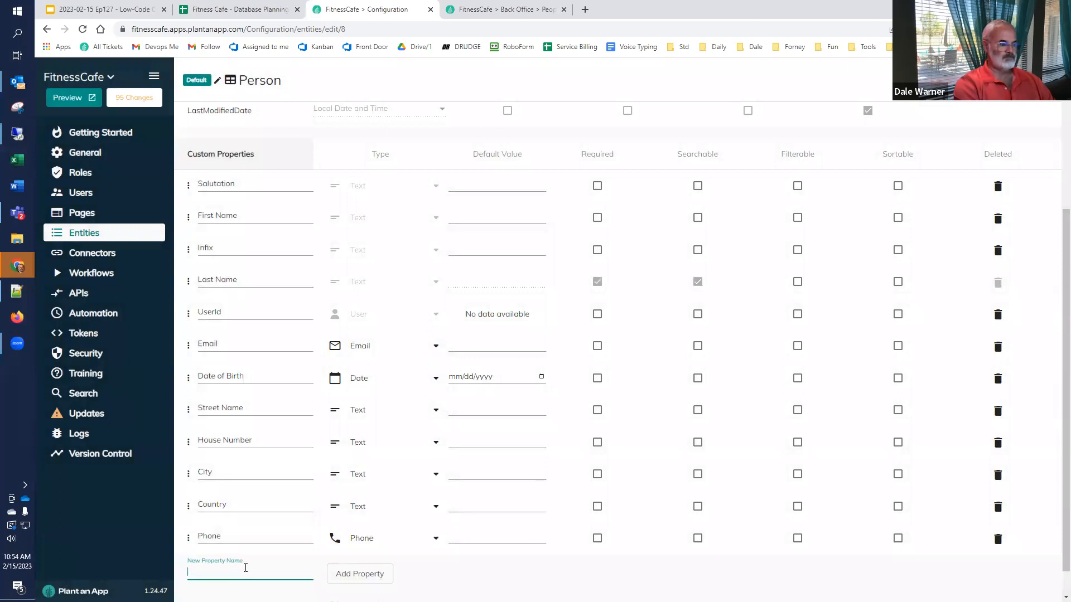
# Step: Add a Profile Picture property of Image type
pyautogui.write('Prof')
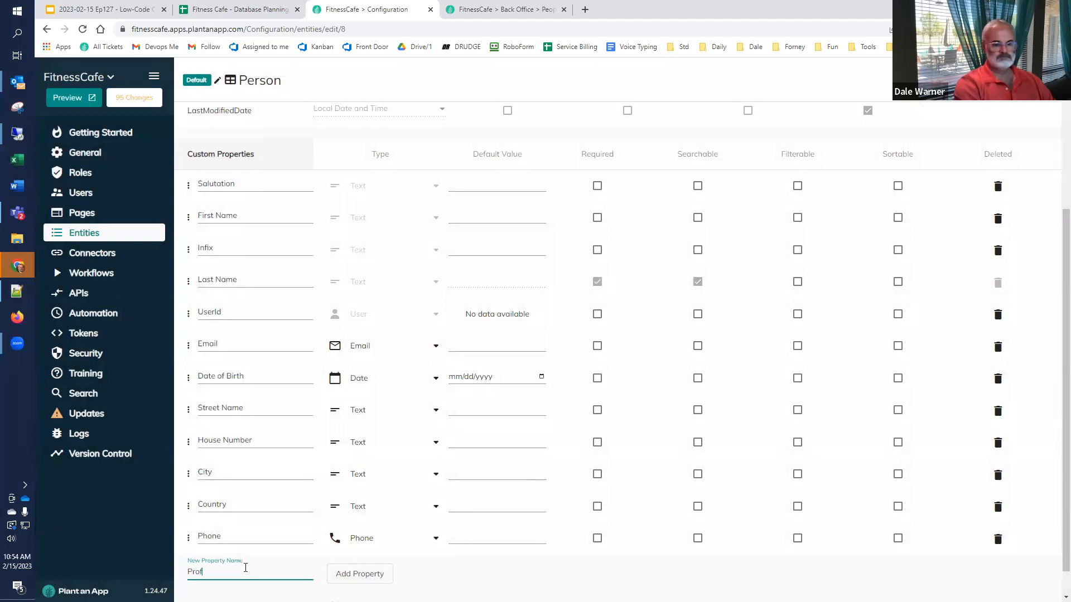
pyautogui.write('ile Picture')
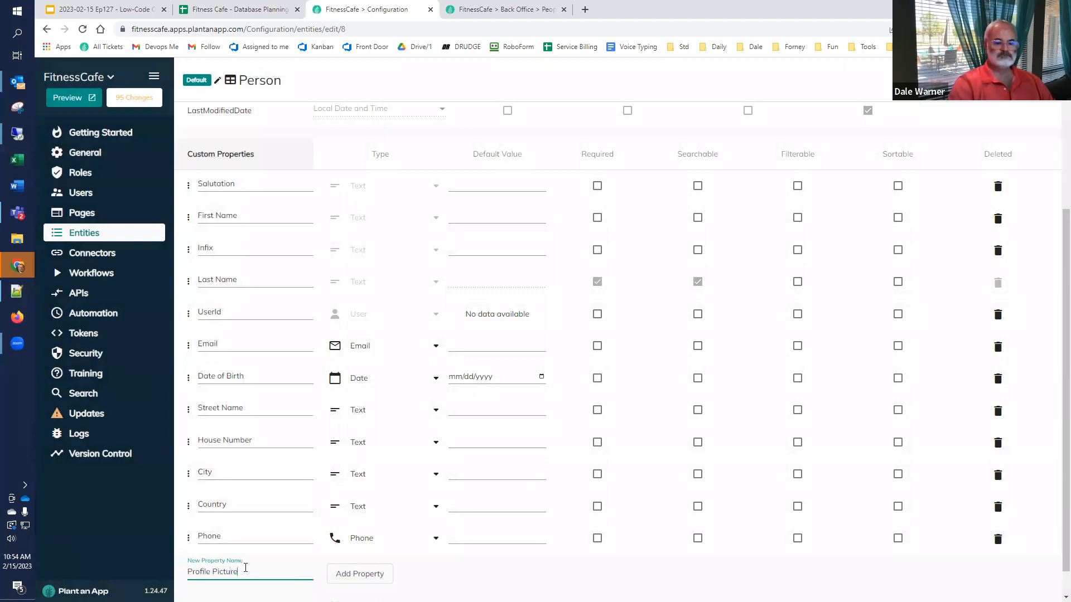
pyautogui.click(360, 574)
pyautogui.click(362, 575)
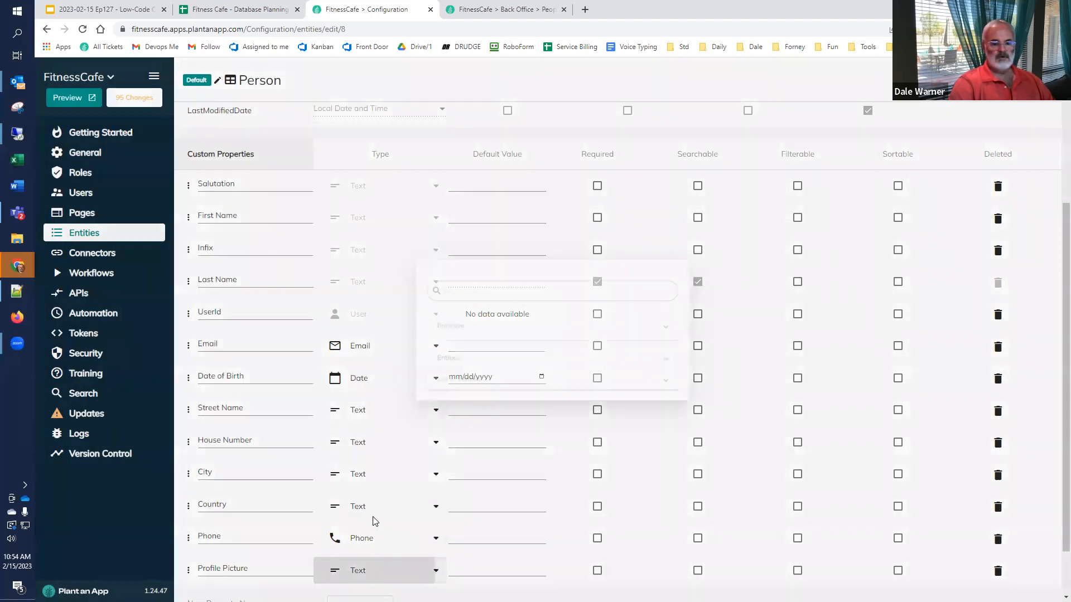
pyautogui.scroll(-1, 441, 402)
pyautogui.click(424, 470)
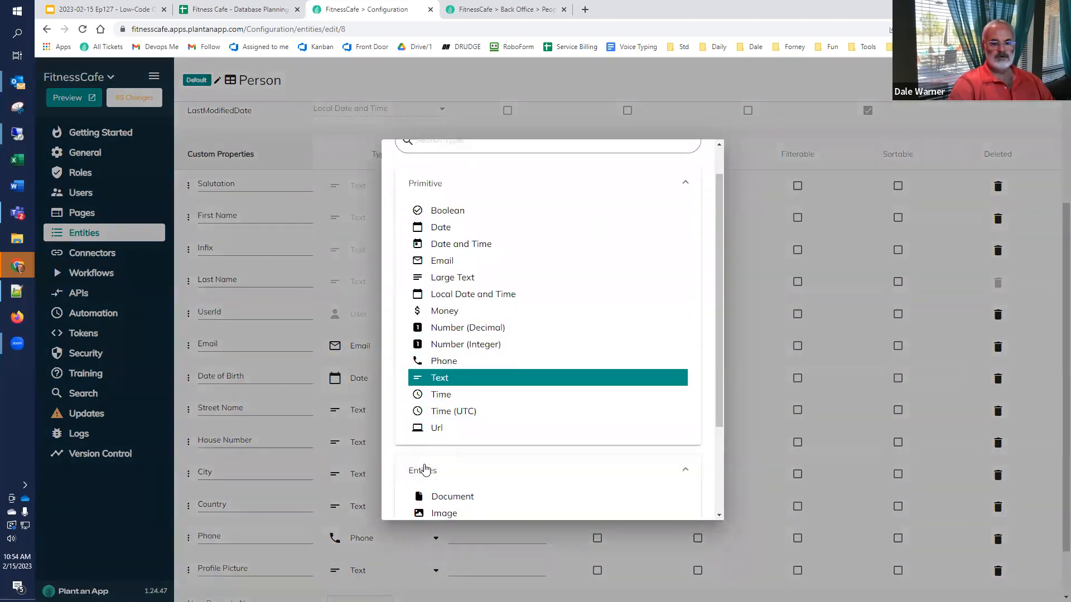
pyautogui.scroll(-3, 435, 502)
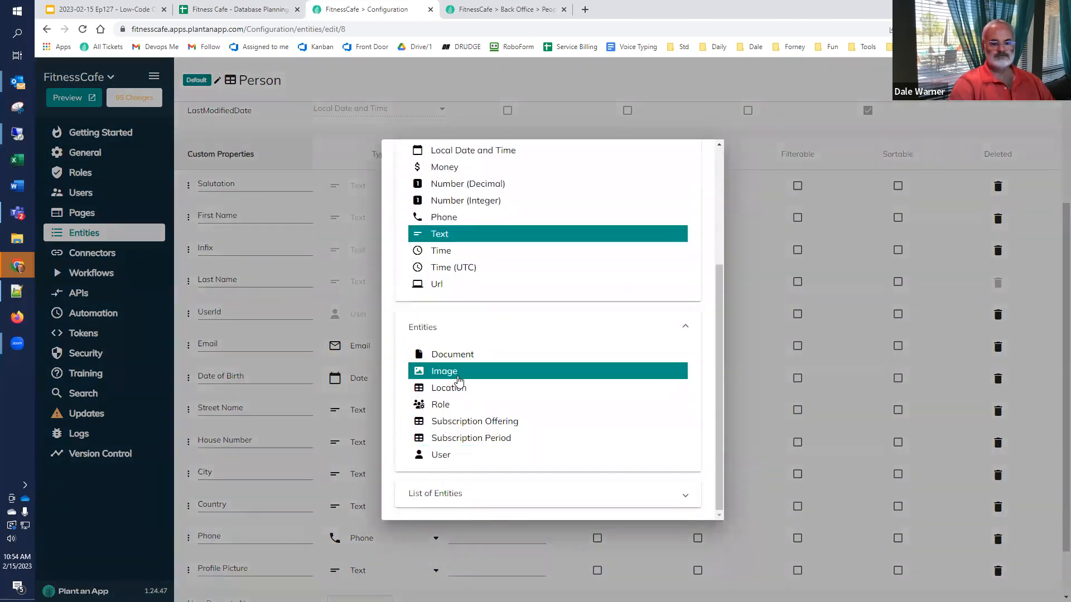
pyautogui.click(458, 375)
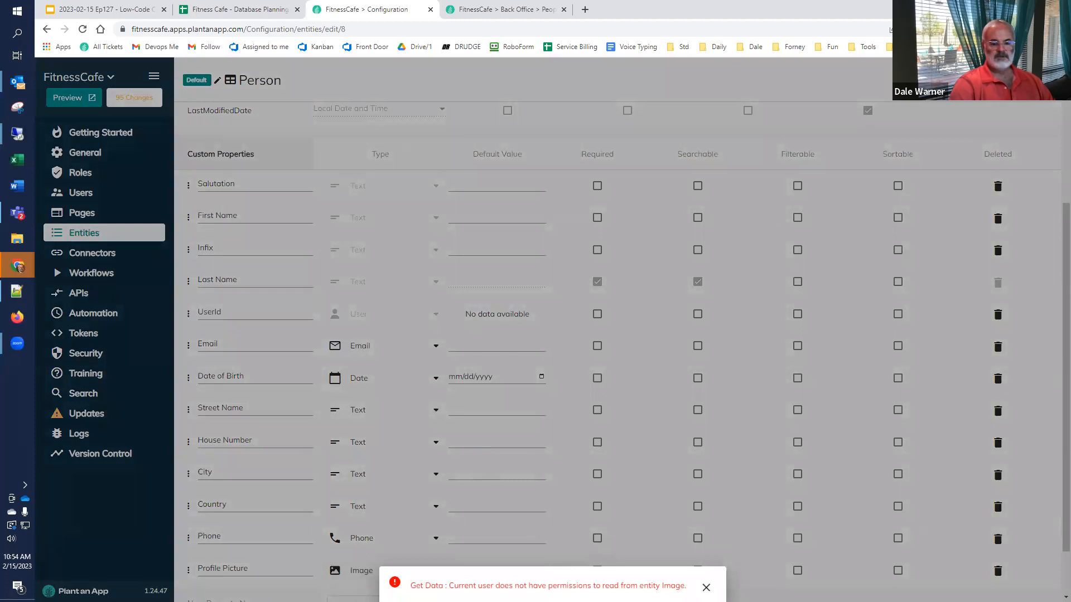
# Step: Add a Location property whose type references the Location entity
pyautogui.scroll(-2, 257, 558)
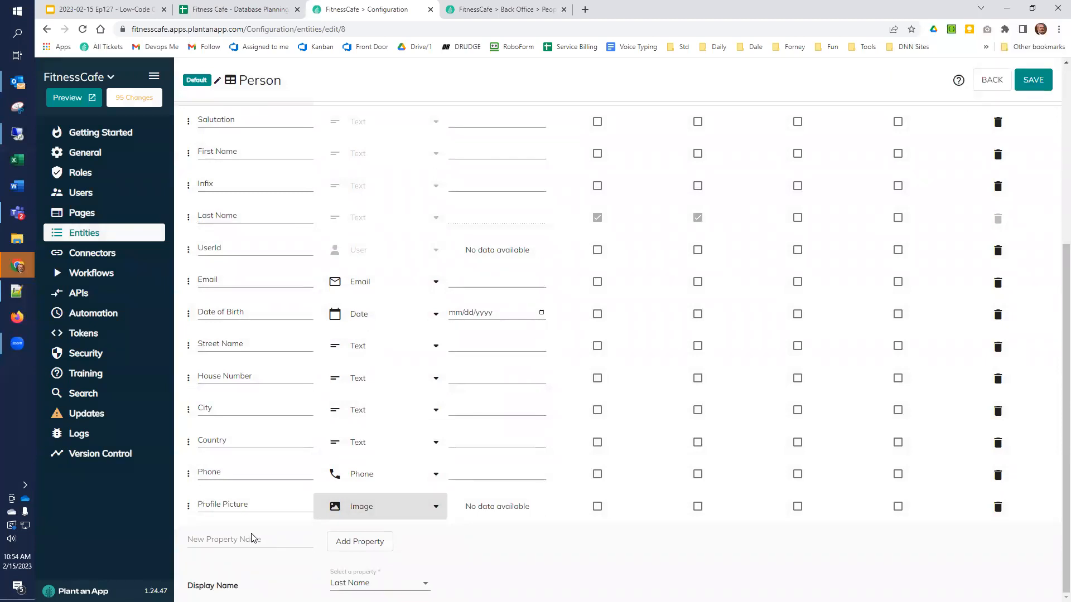
pyautogui.click(252, 539)
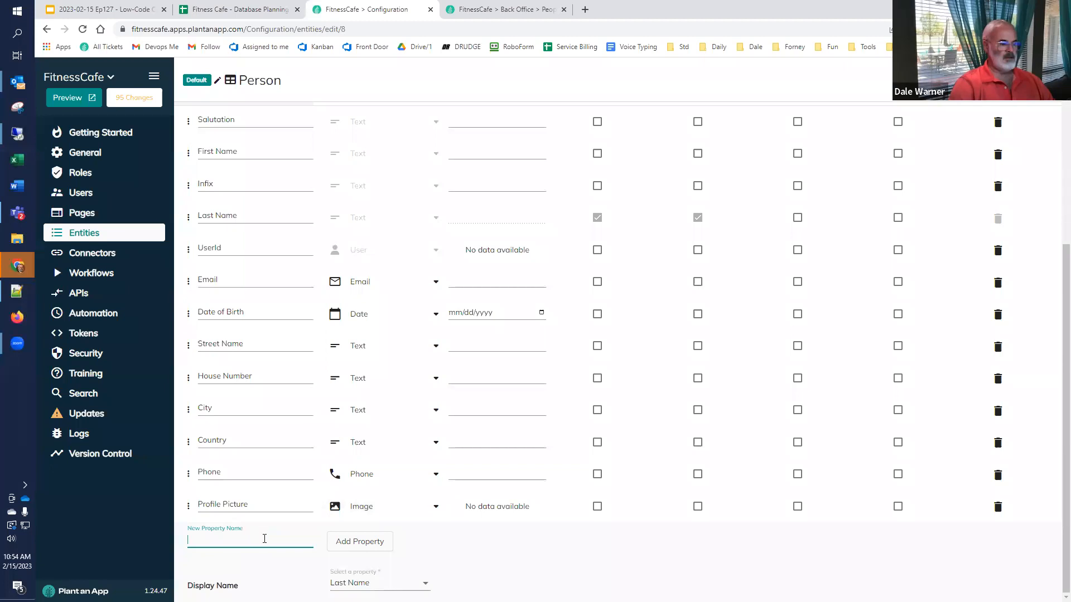
pyautogui.write('Location')
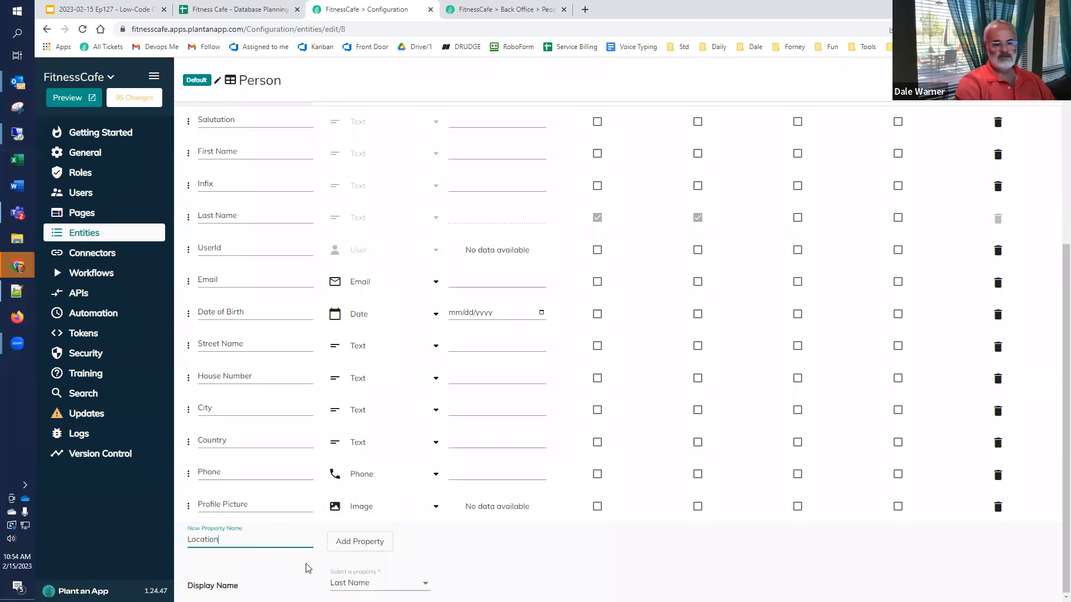
pyautogui.click(347, 548)
pyautogui.click(413, 542)
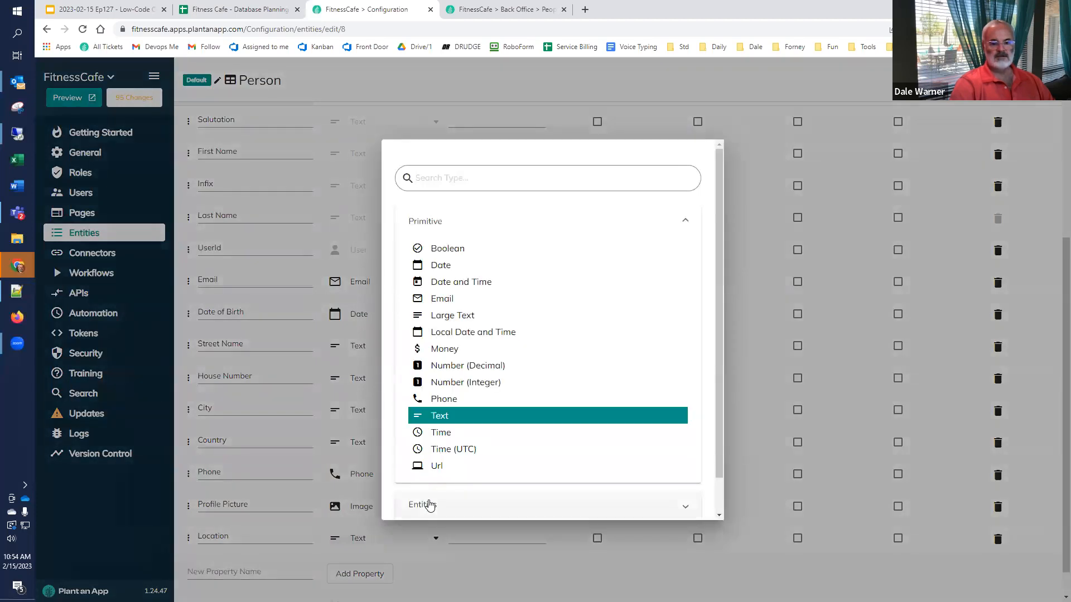
pyautogui.scroll(-3, 432, 503)
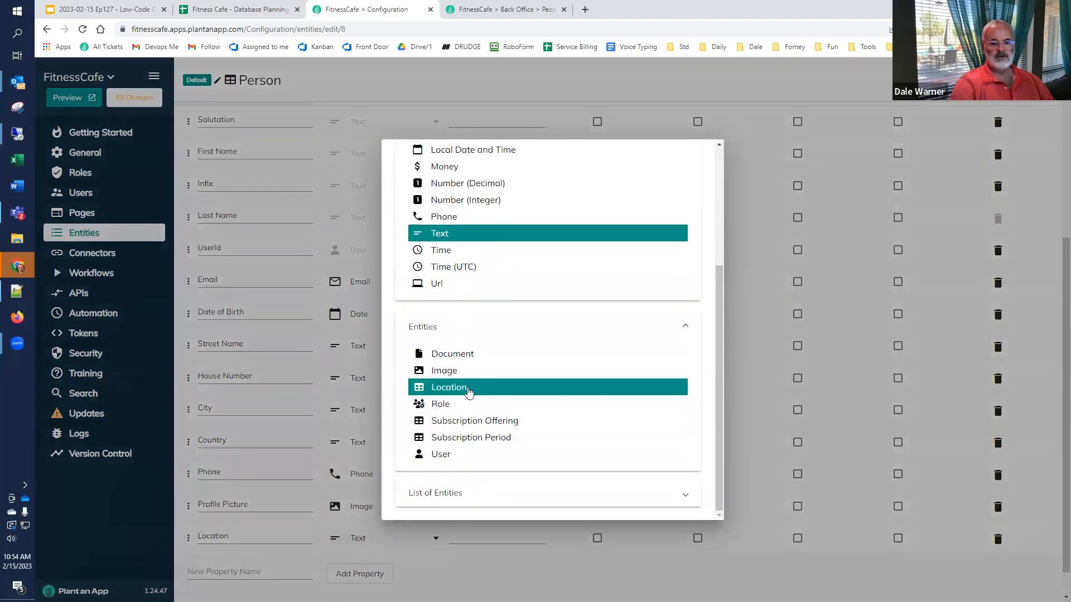
pyautogui.click(468, 390)
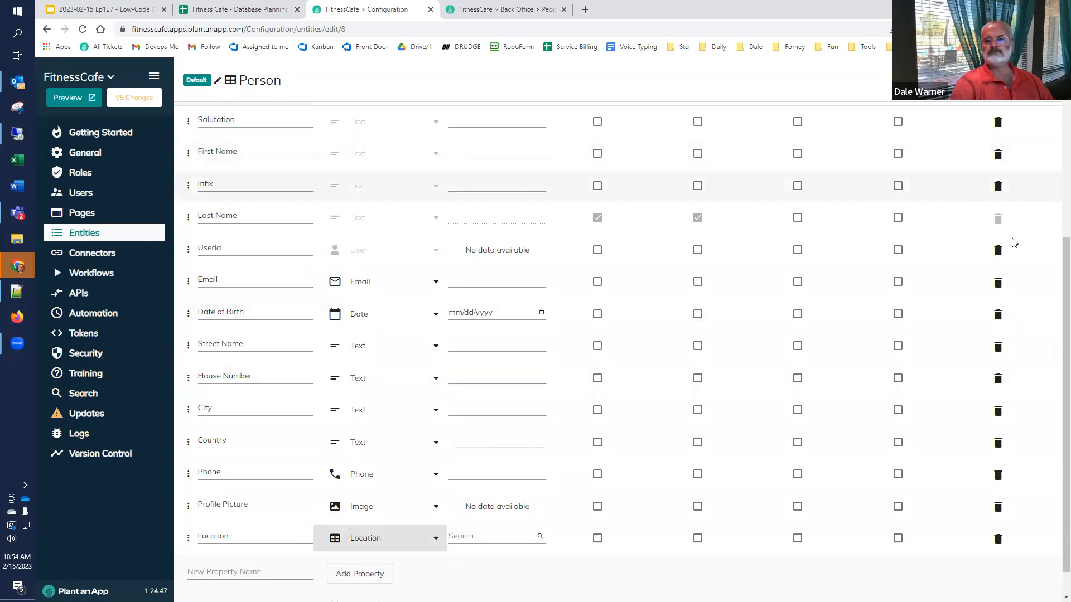
pyautogui.scroll(5, 917, 270)
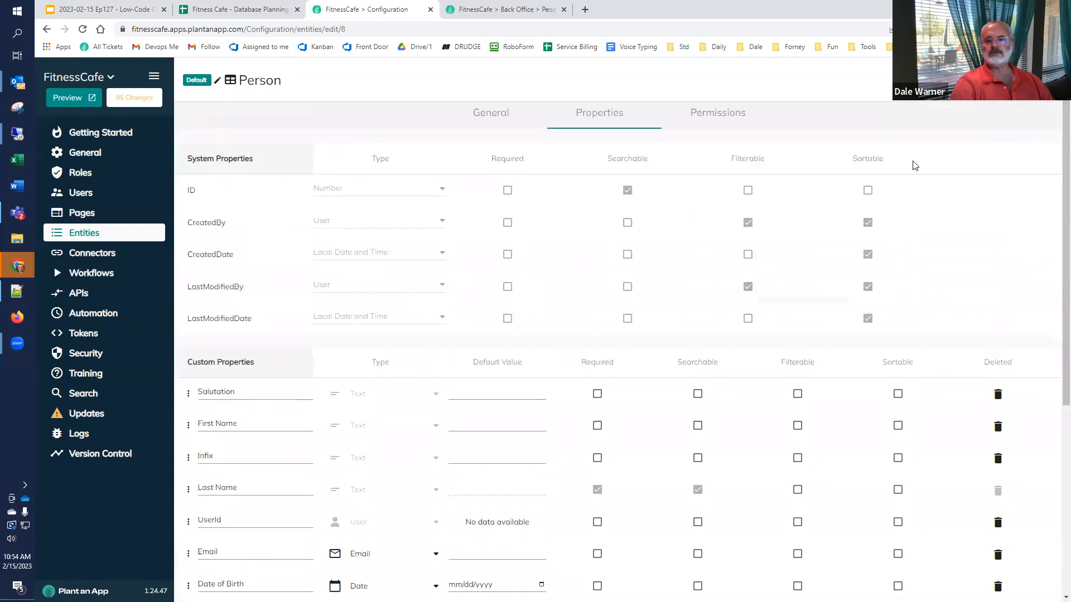
# Step: Make Salutation filterable; First Name, Infix, Last Name, UserId, Email sortable; Email, Infix, First Name searchable
pyautogui.click(710, 115)
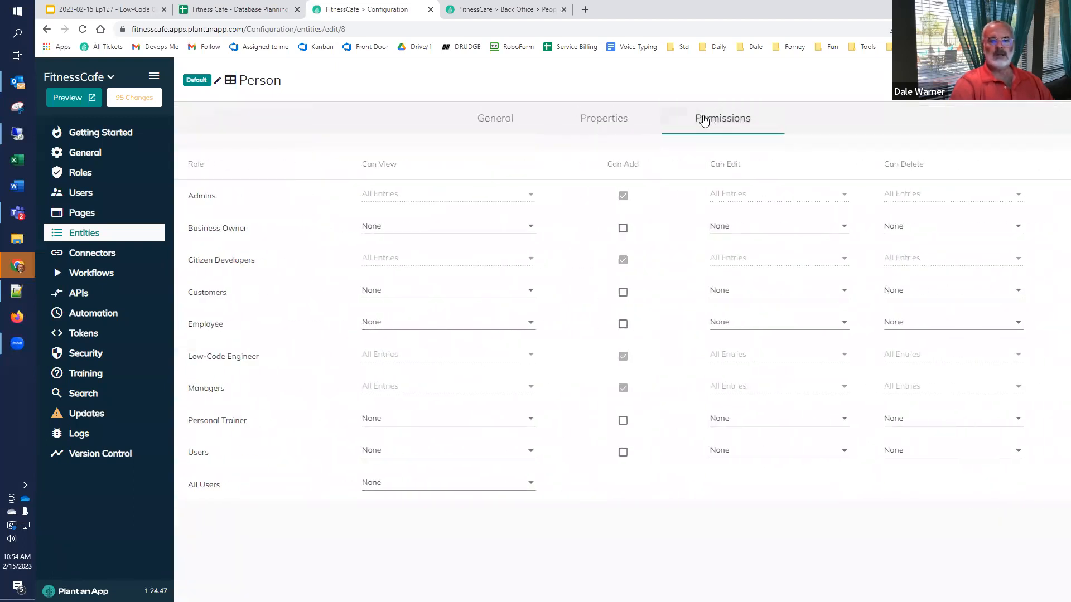
pyautogui.click(601, 116)
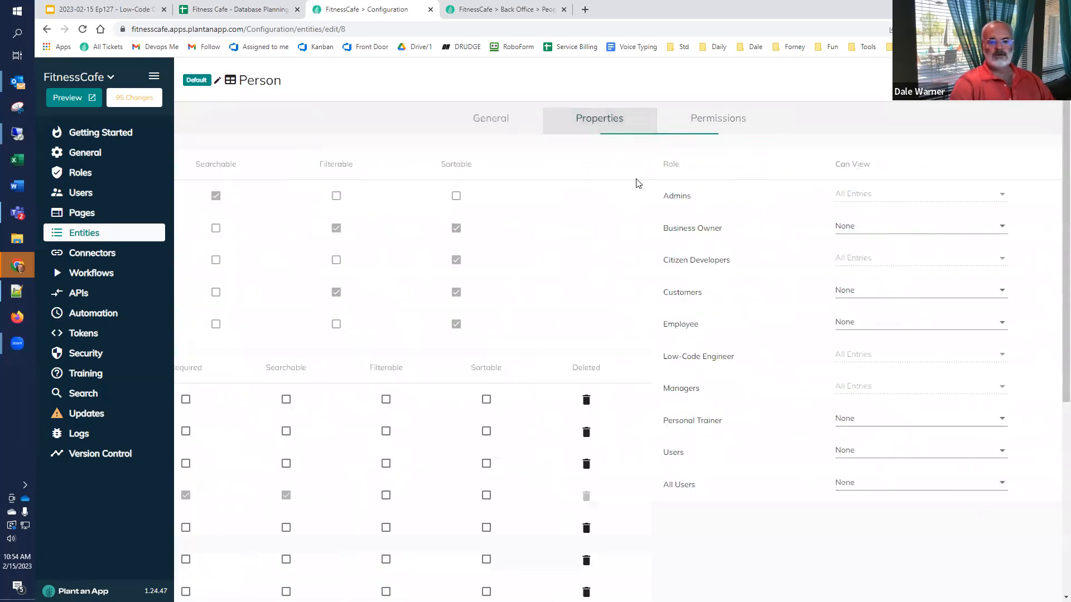
pyautogui.scroll(-10, 763, 255)
pyautogui.scroll(2, 846, 252)
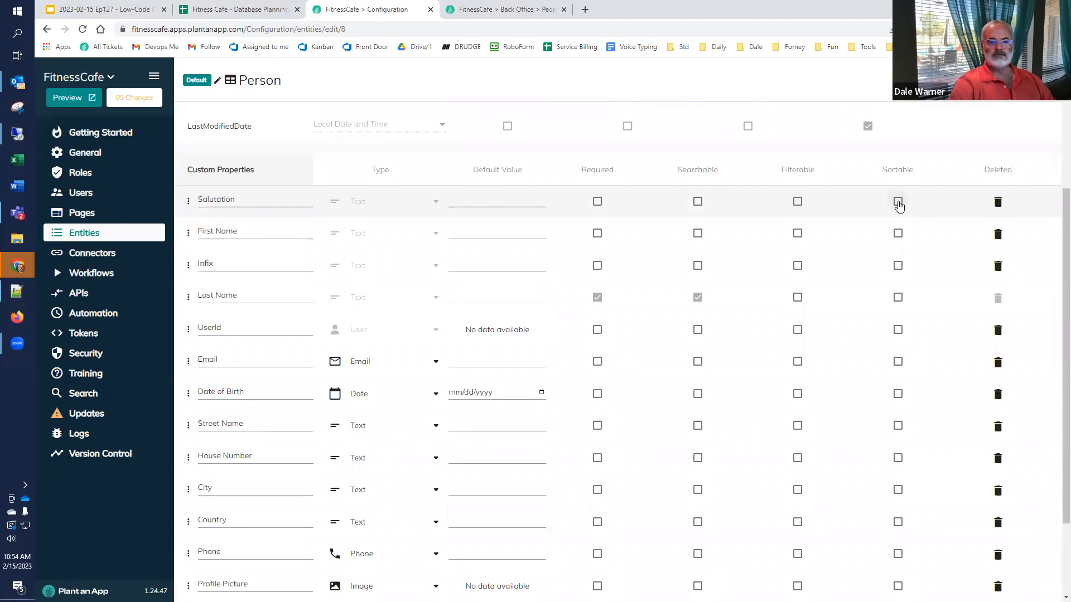
pyautogui.click(798, 202)
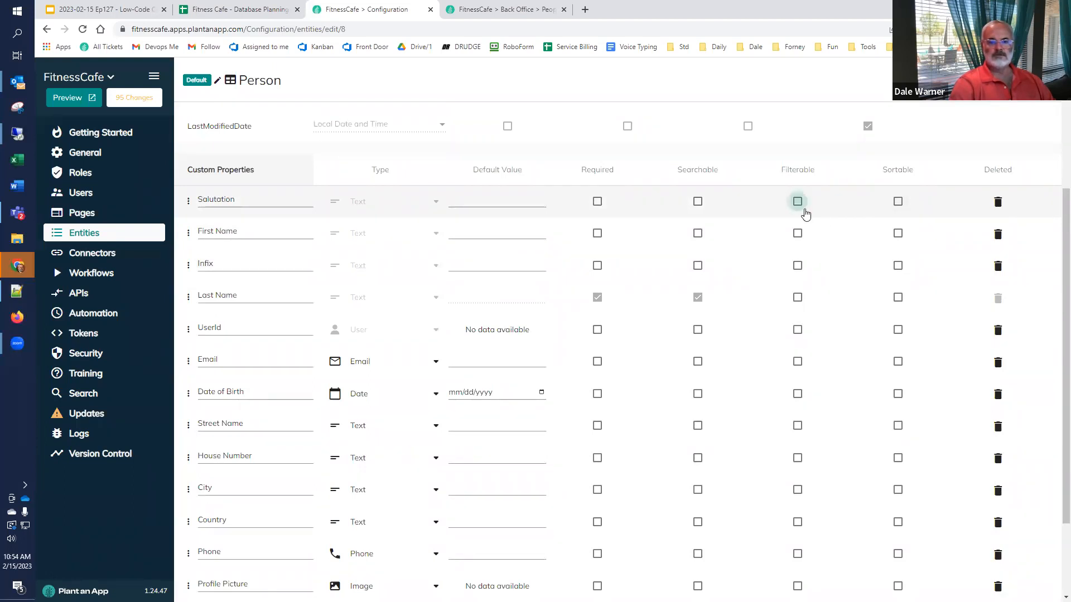
pyautogui.click(898, 233)
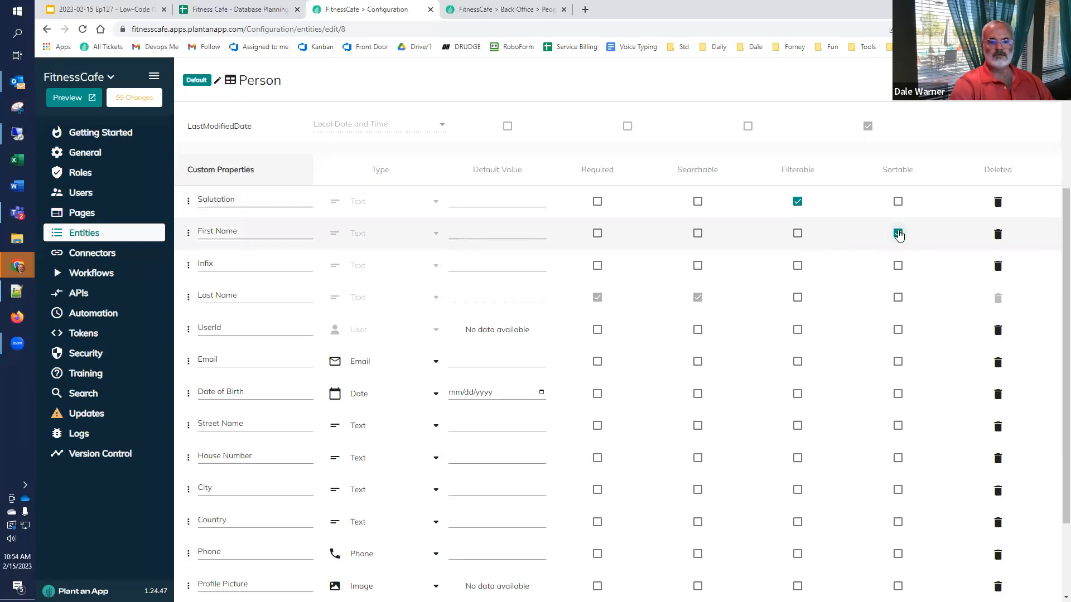
pyautogui.click(897, 268)
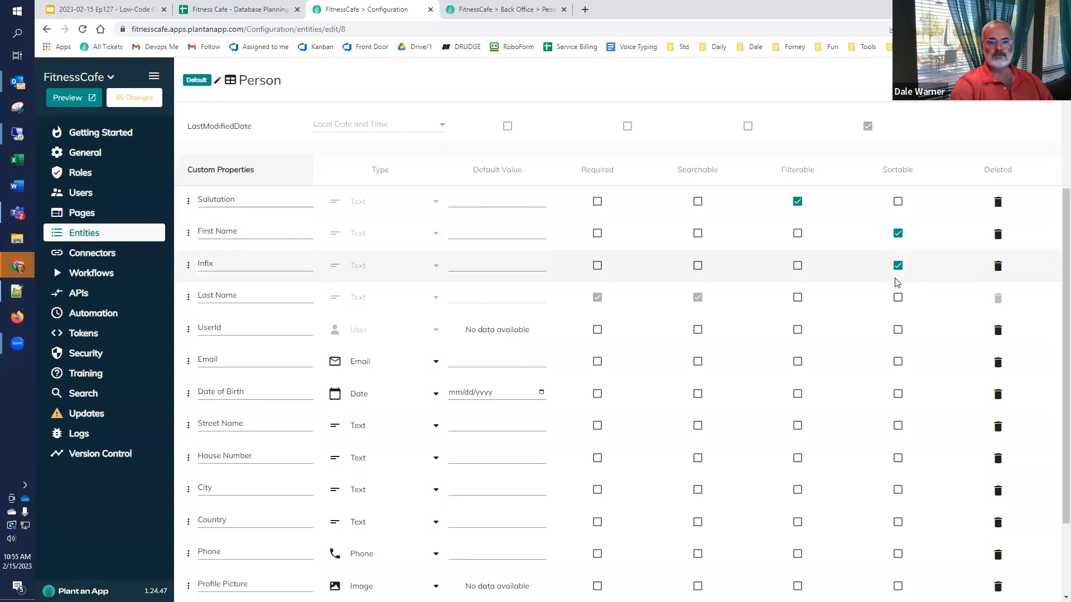
pyautogui.click(897, 301)
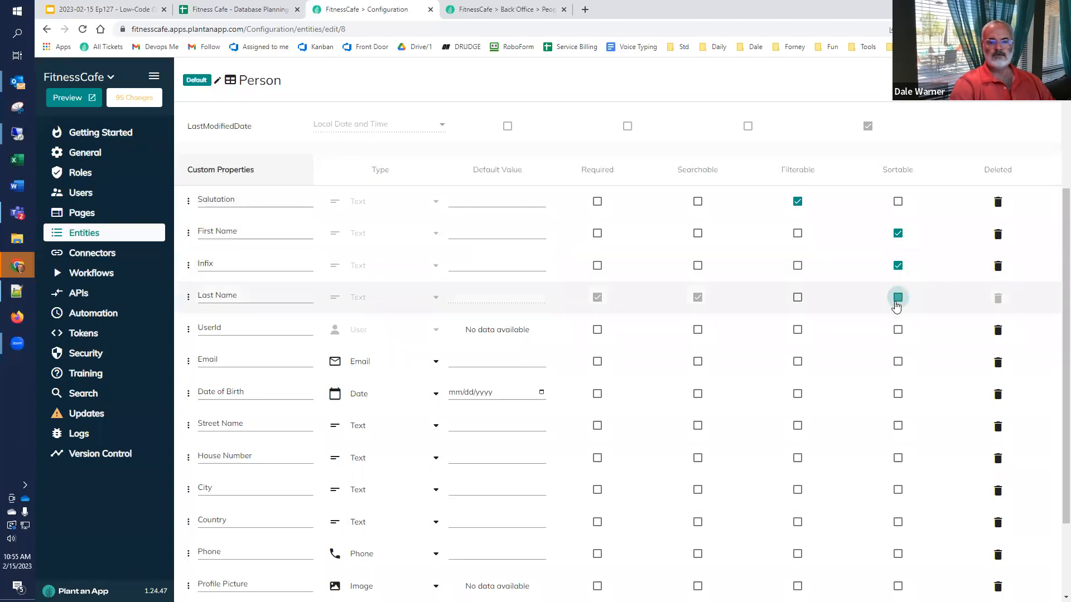
pyautogui.click(897, 330)
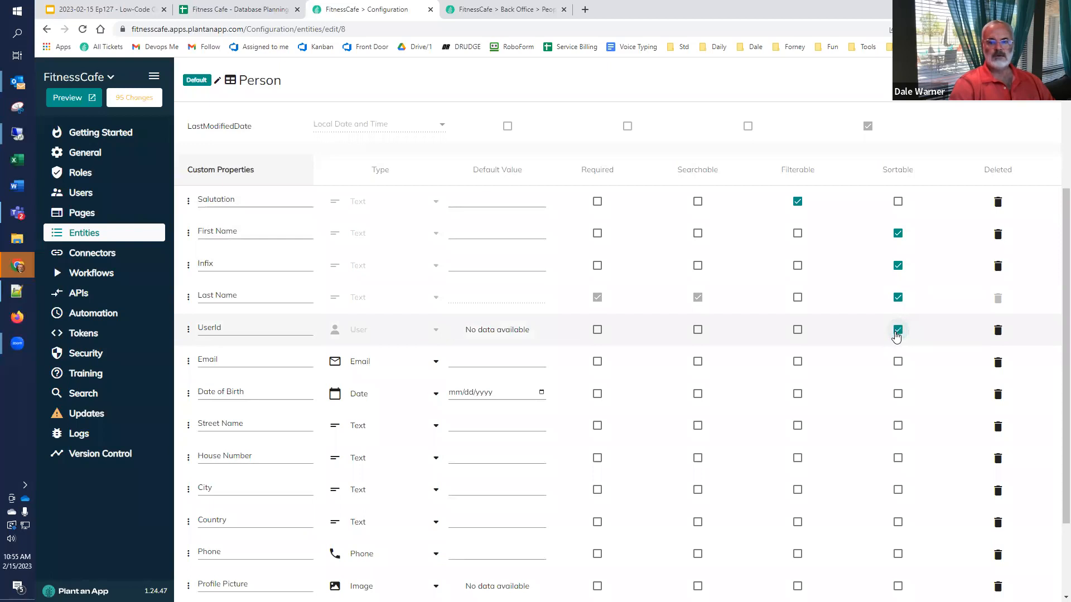
pyautogui.click(898, 362)
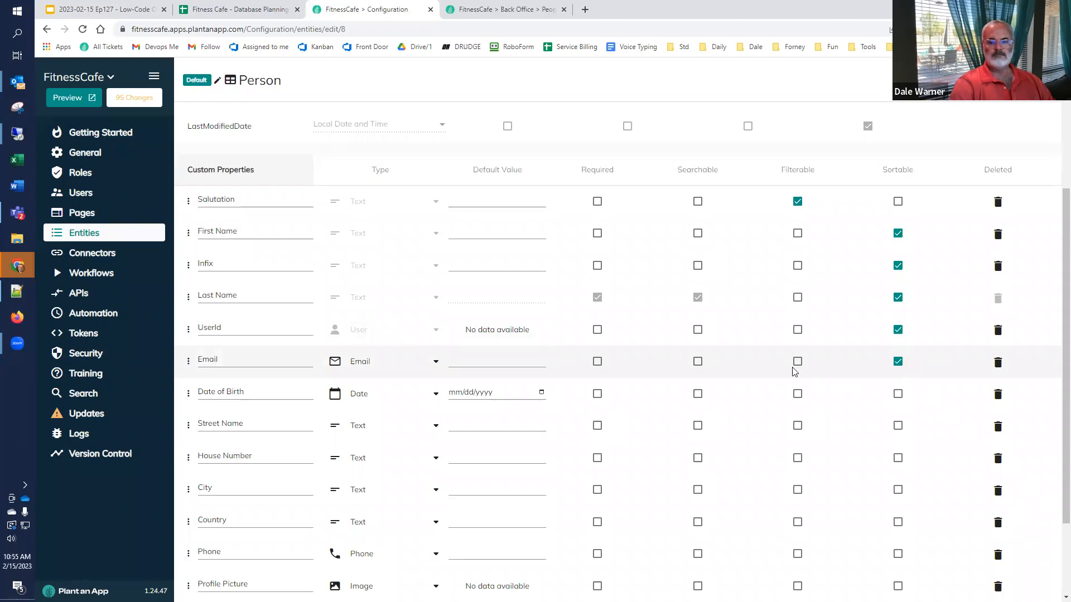
pyautogui.click(698, 362)
pyautogui.click(697, 267)
pyautogui.click(698, 234)
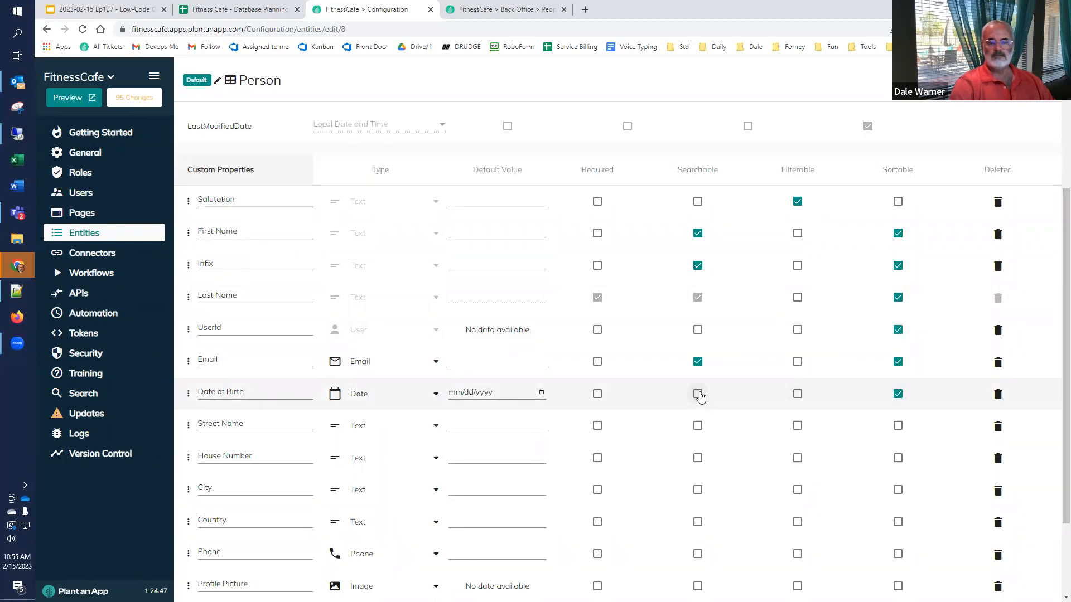
# Step: Make Street Name, House Number, Phone searchable; Country, Location filterable; all address, phone, picture, Location sortable
pyautogui.scroll(-2, 700, 398)
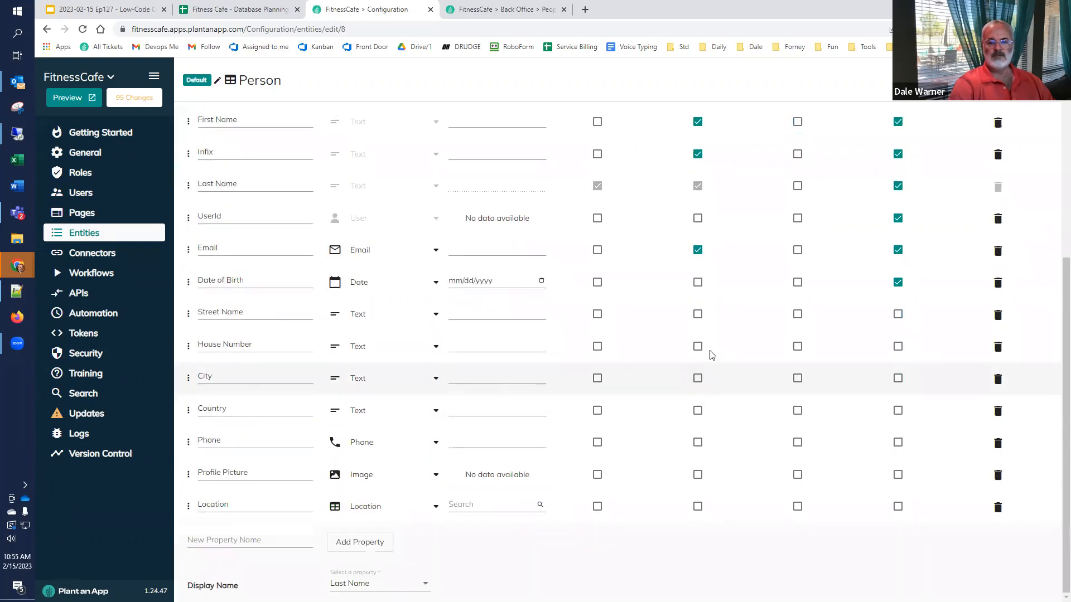
pyautogui.click(698, 316)
pyautogui.click(698, 347)
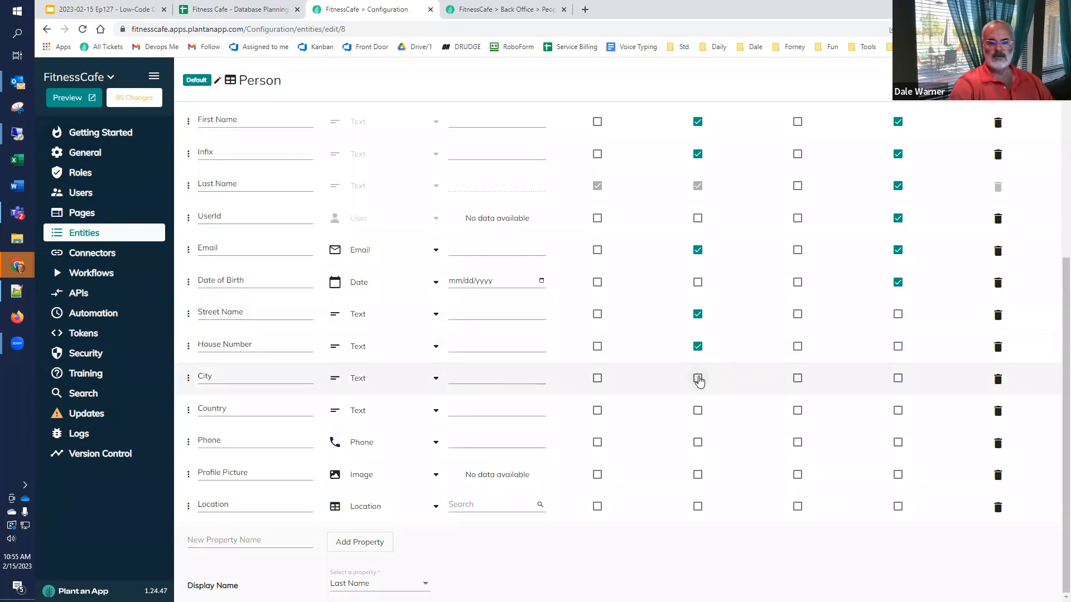
pyautogui.scroll(3, 698, 381)
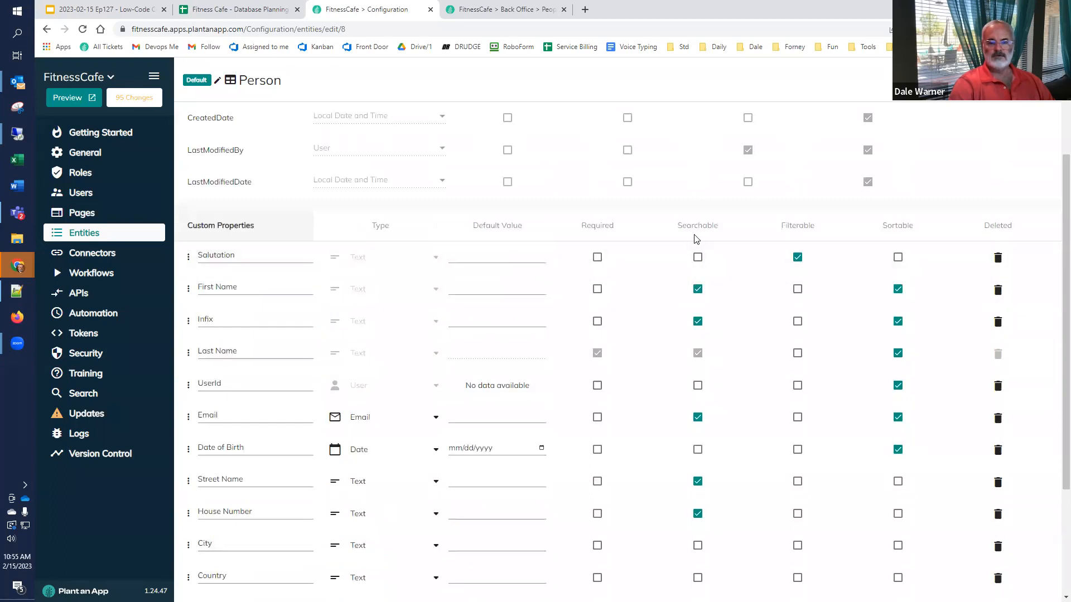
pyautogui.scroll(-1, 698, 233)
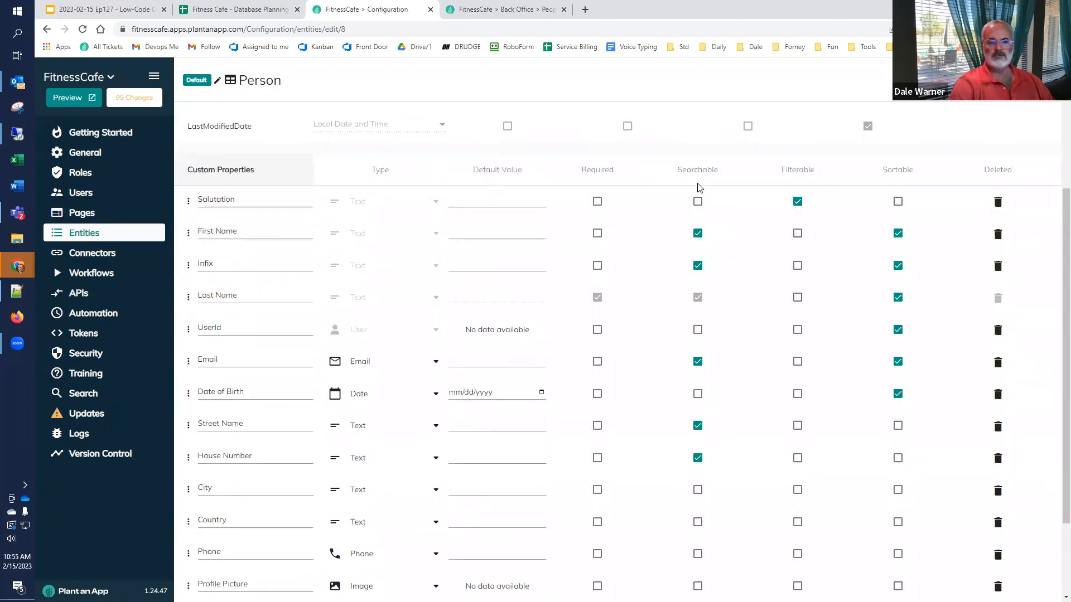
pyautogui.scroll(-2, 700, 251)
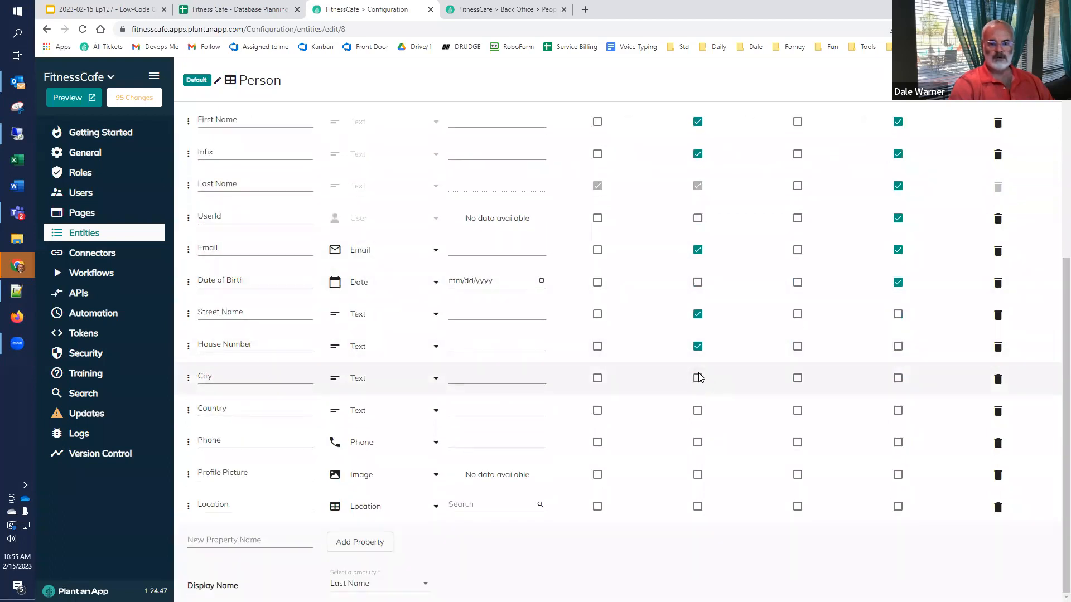
pyautogui.click(796, 412)
pyautogui.click(698, 443)
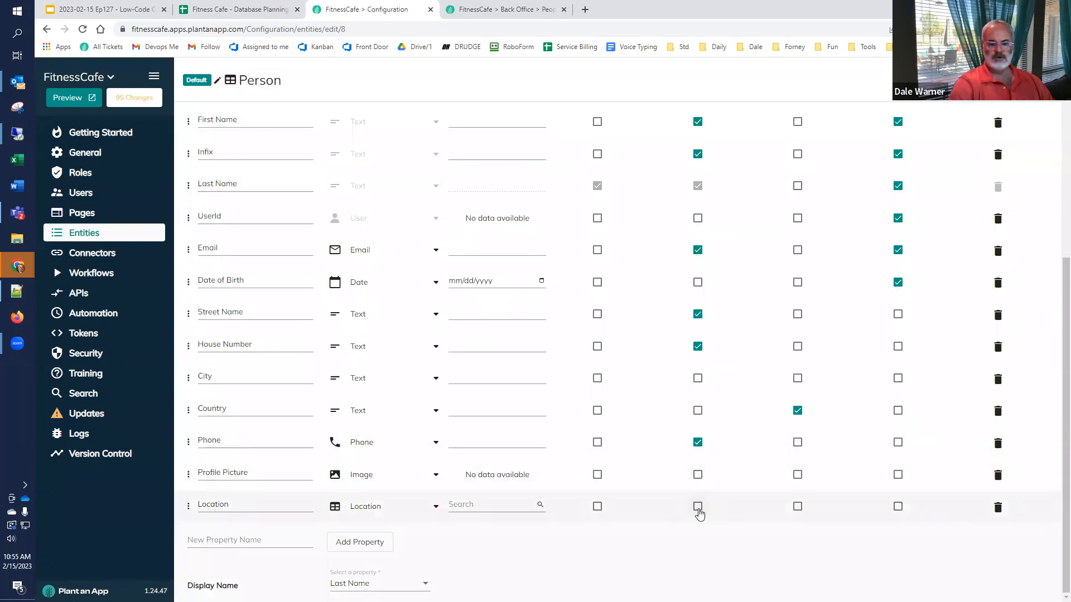
pyautogui.click(798, 508)
pyautogui.click(898, 507)
pyautogui.click(899, 474)
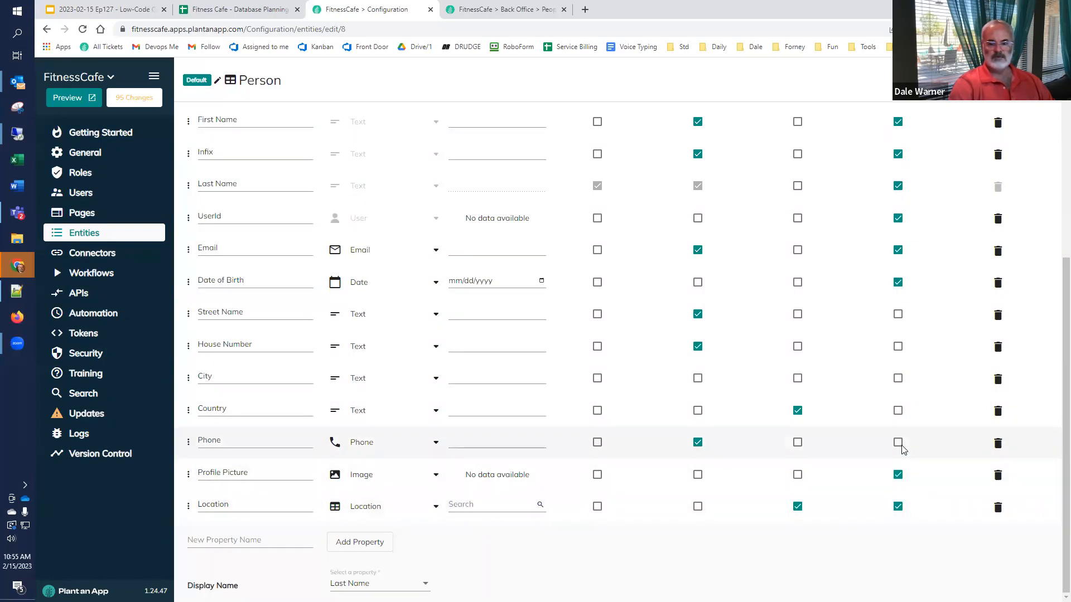
pyautogui.click(898, 411)
pyautogui.click(898, 441)
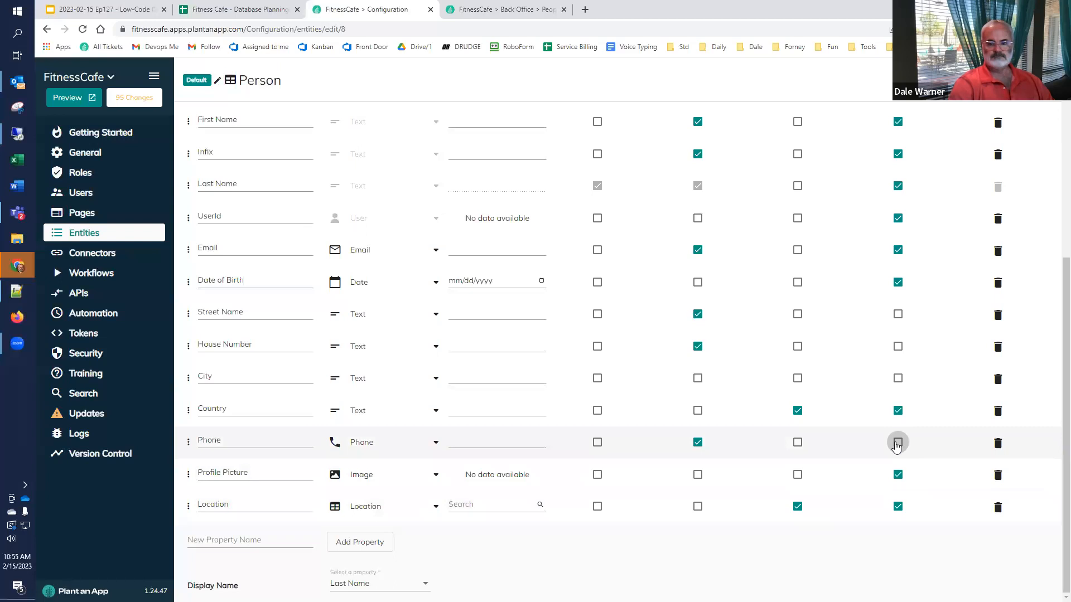
pyautogui.click(898, 378)
pyautogui.click(898, 347)
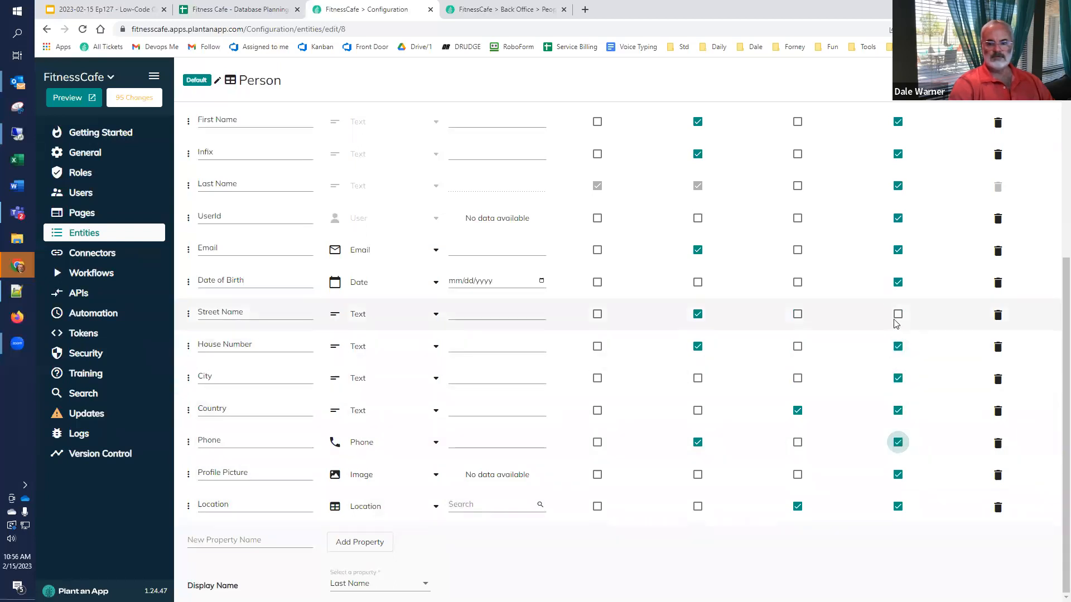
pyautogui.click(898, 314)
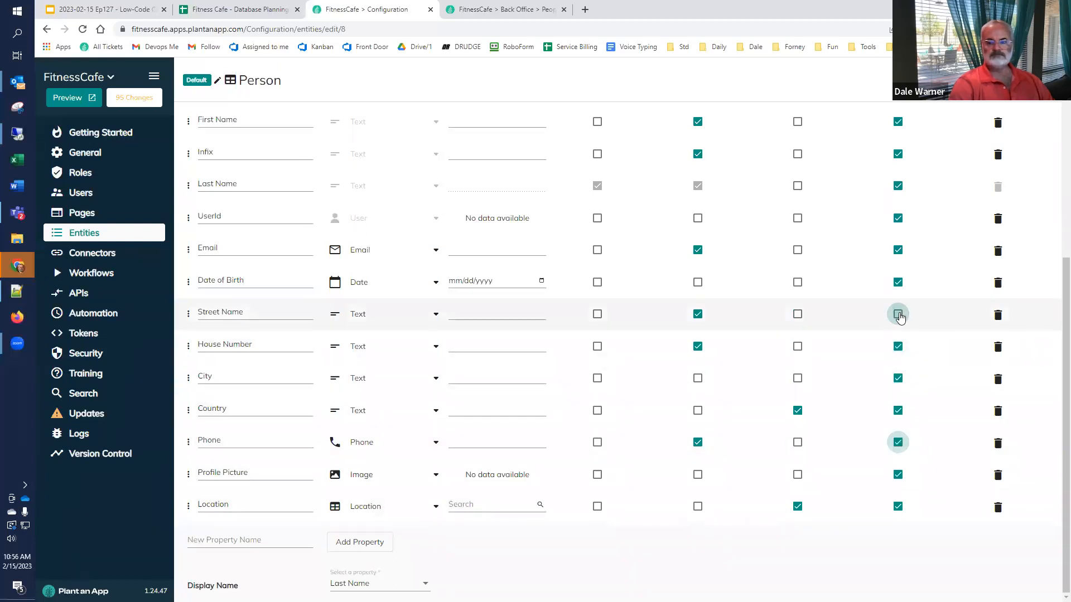
pyautogui.scroll(6, 802, 204)
# Step: Let Business Owner view, edit and add all Person entries, but not delete them
pyautogui.click(712, 119)
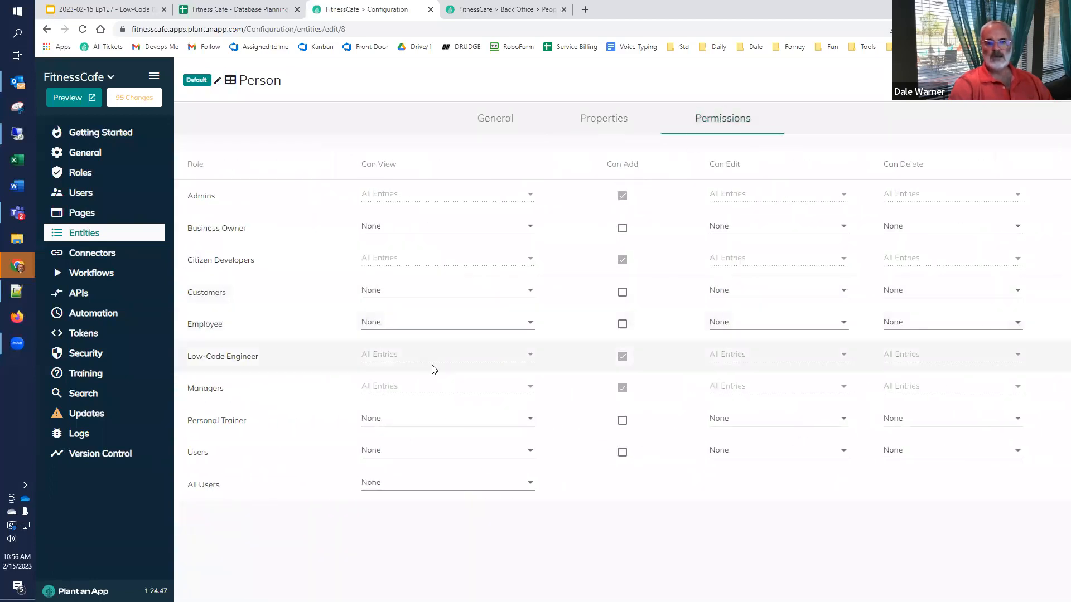
pyautogui.click(524, 228)
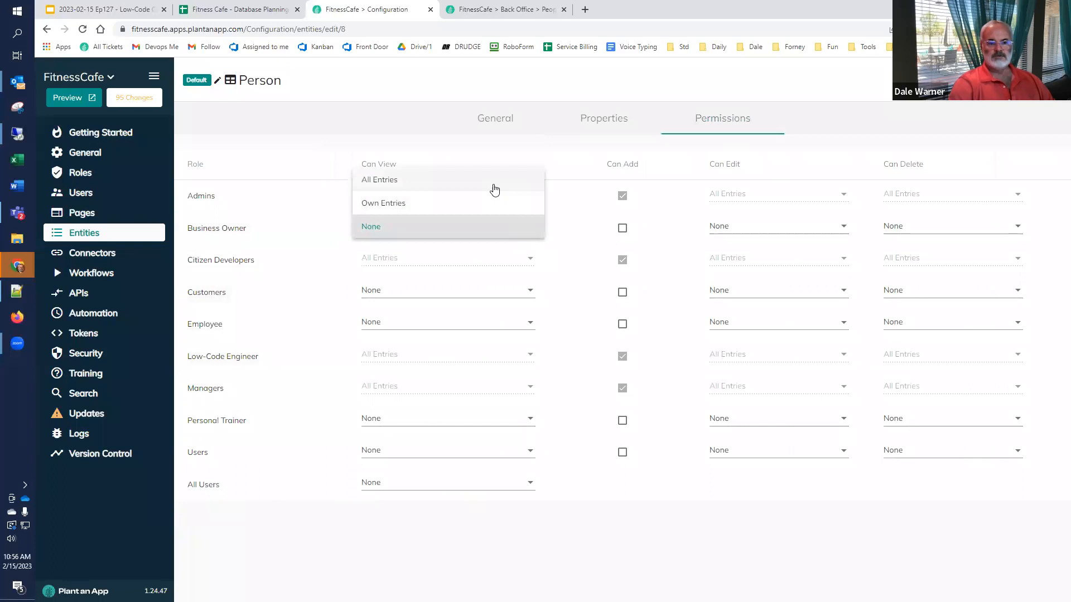
pyautogui.click(497, 183)
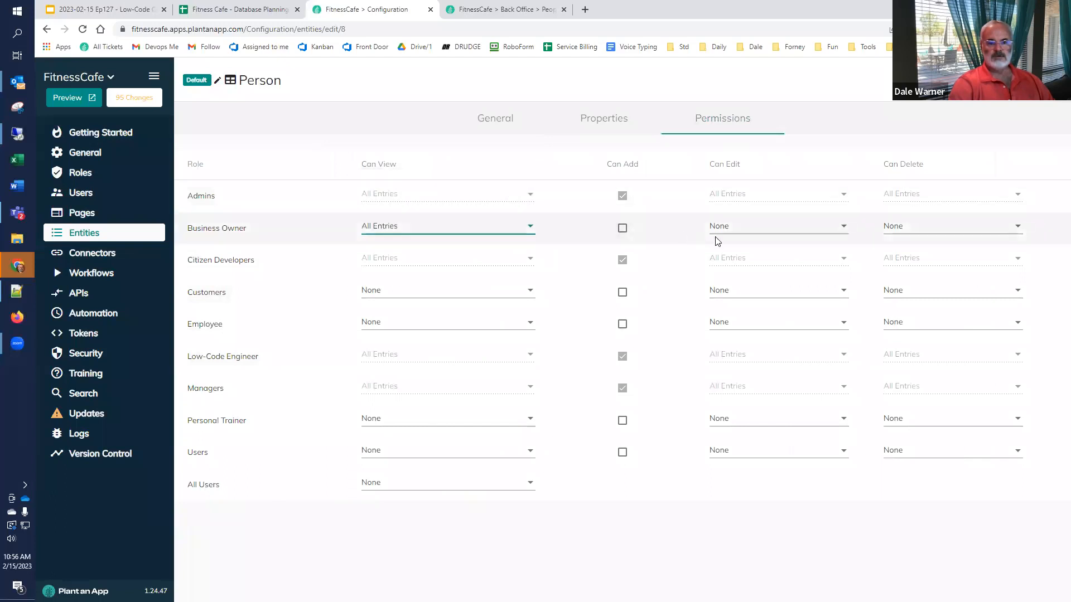
pyautogui.click(767, 230)
pyautogui.click(748, 184)
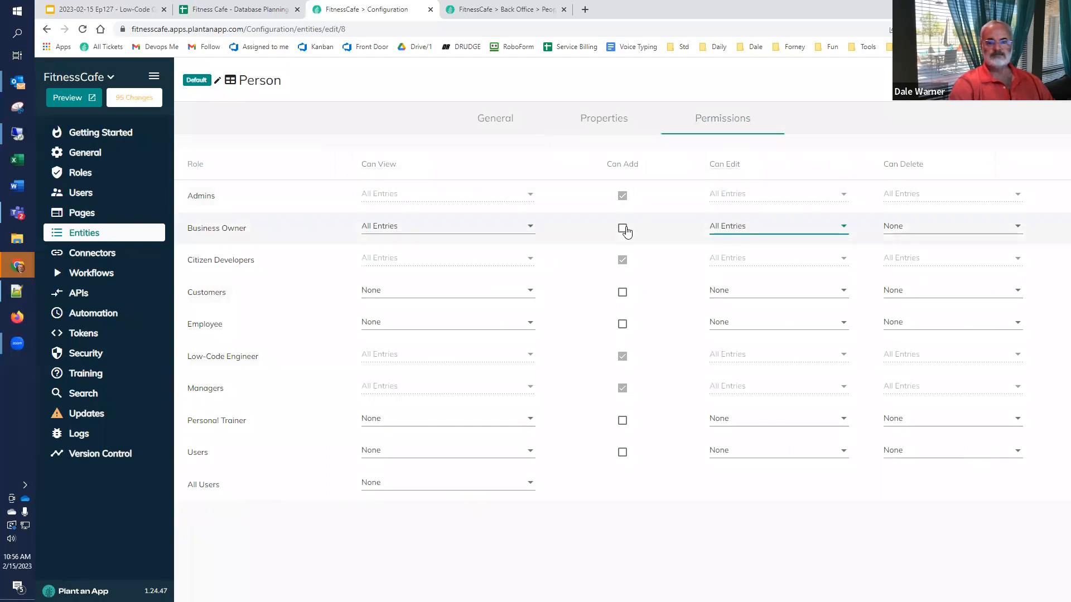
pyautogui.click(623, 228)
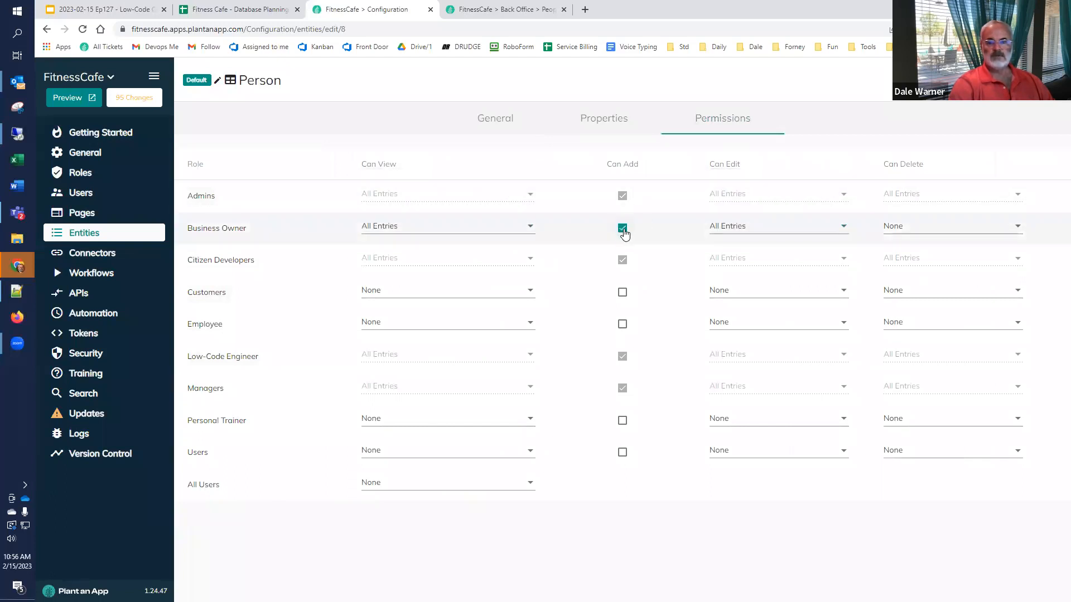
pyautogui.click(938, 230)
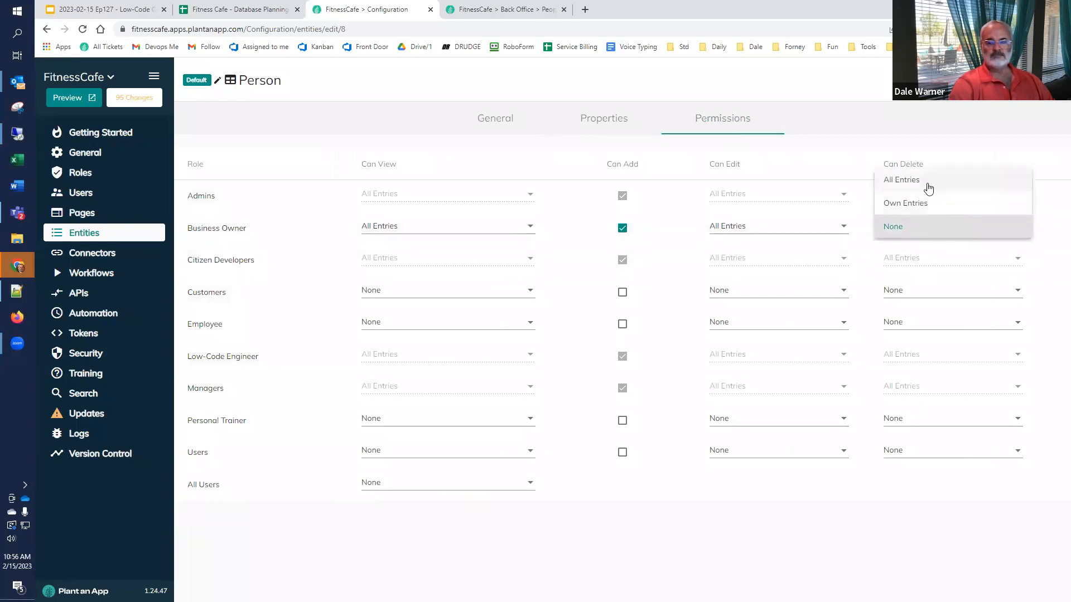
pyautogui.click(913, 228)
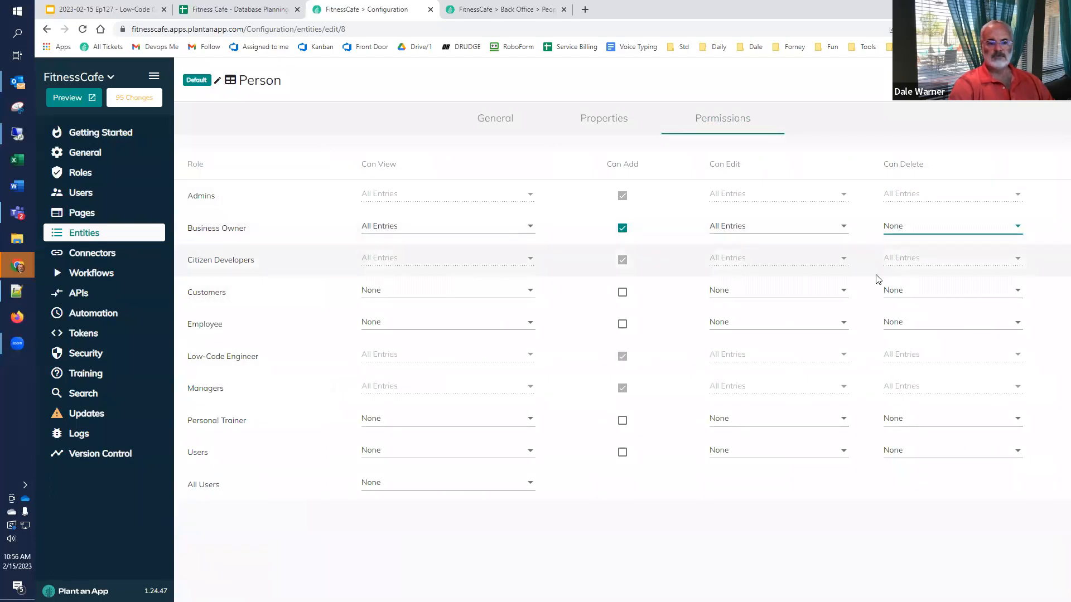
# Step: Let Customers view and edit only their own entries; Employees view, edit and add all
pyautogui.click(530, 294)
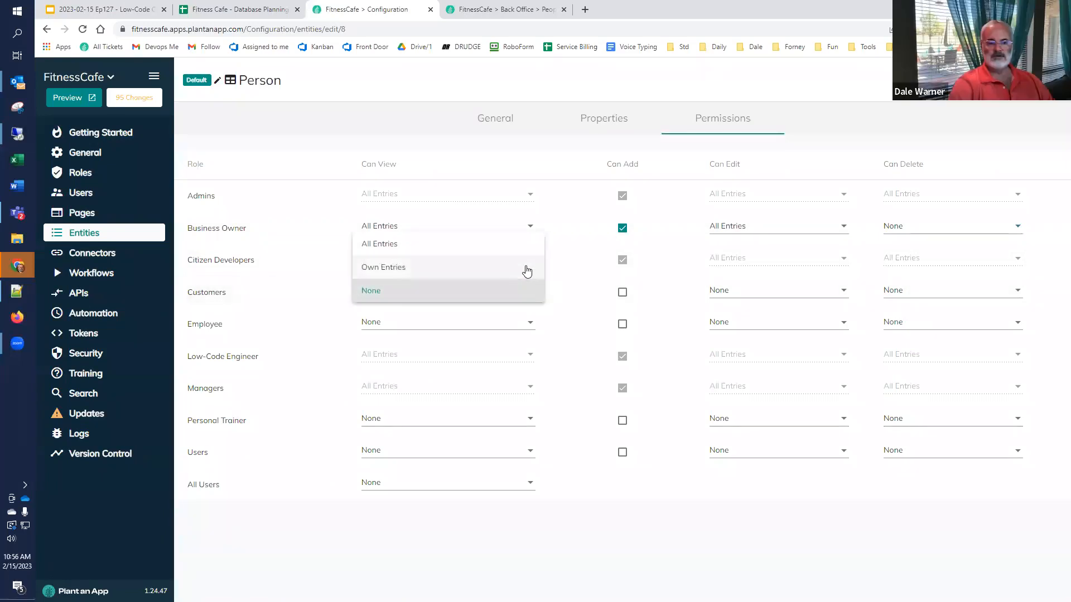
pyautogui.click(528, 270)
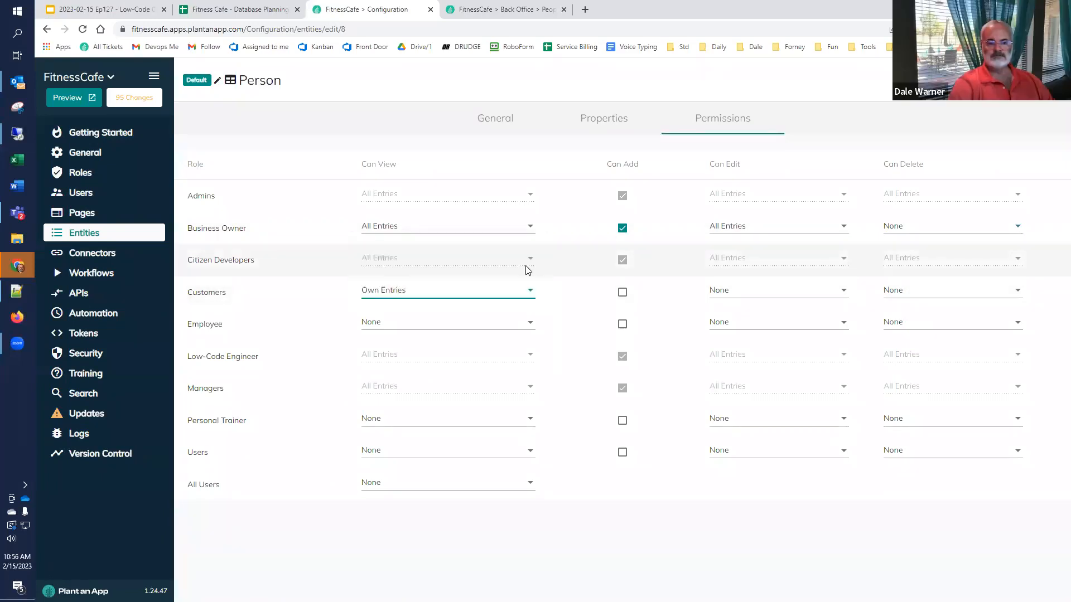
pyautogui.click(769, 295)
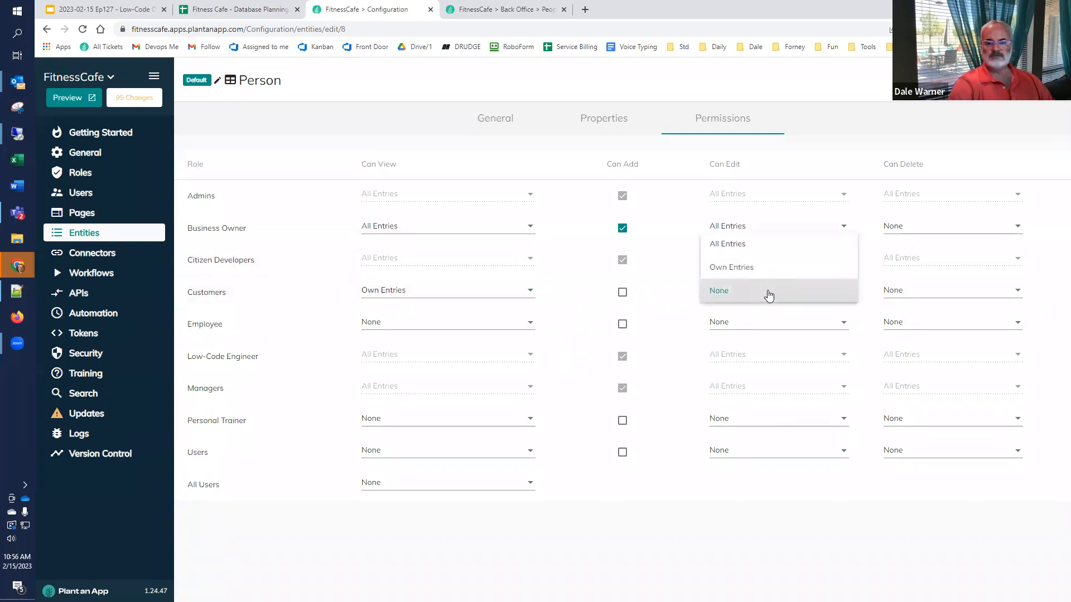
pyautogui.click(768, 269)
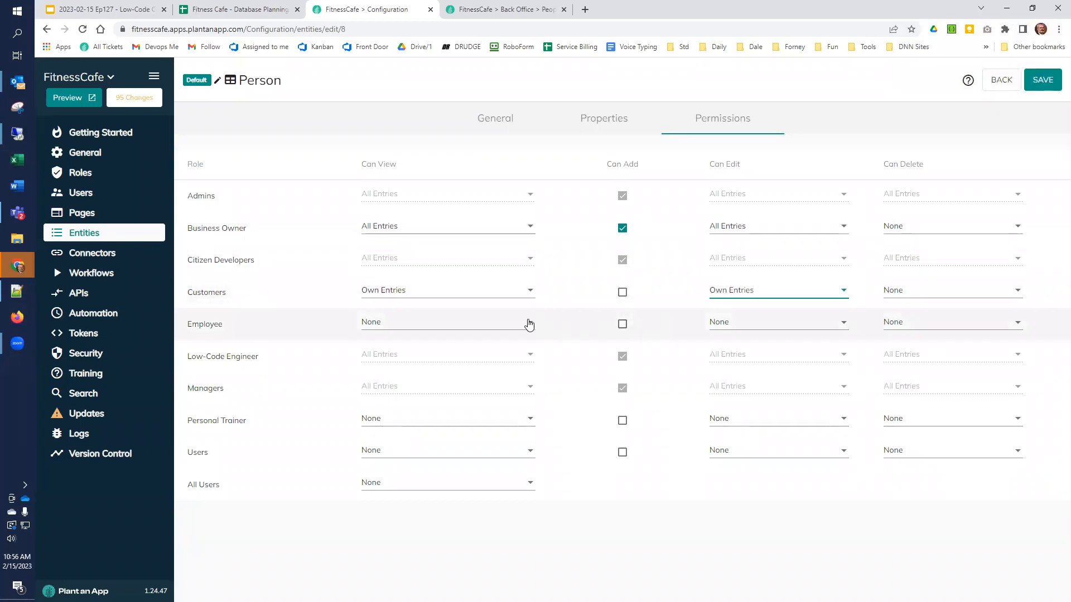
pyautogui.click(529, 325)
pyautogui.click(469, 274)
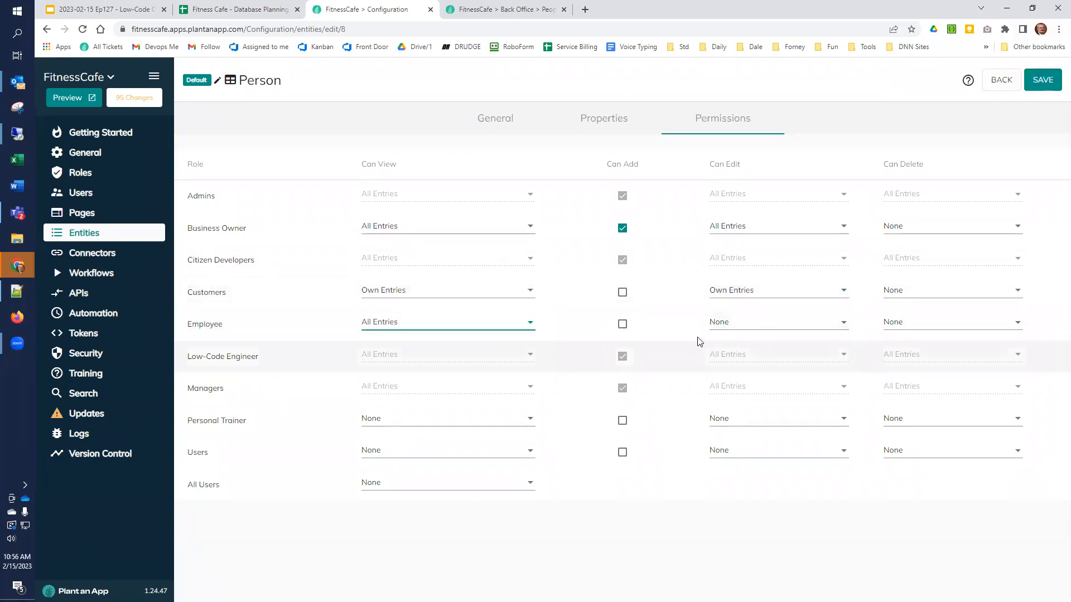
pyautogui.click(725, 327)
pyautogui.click(735, 274)
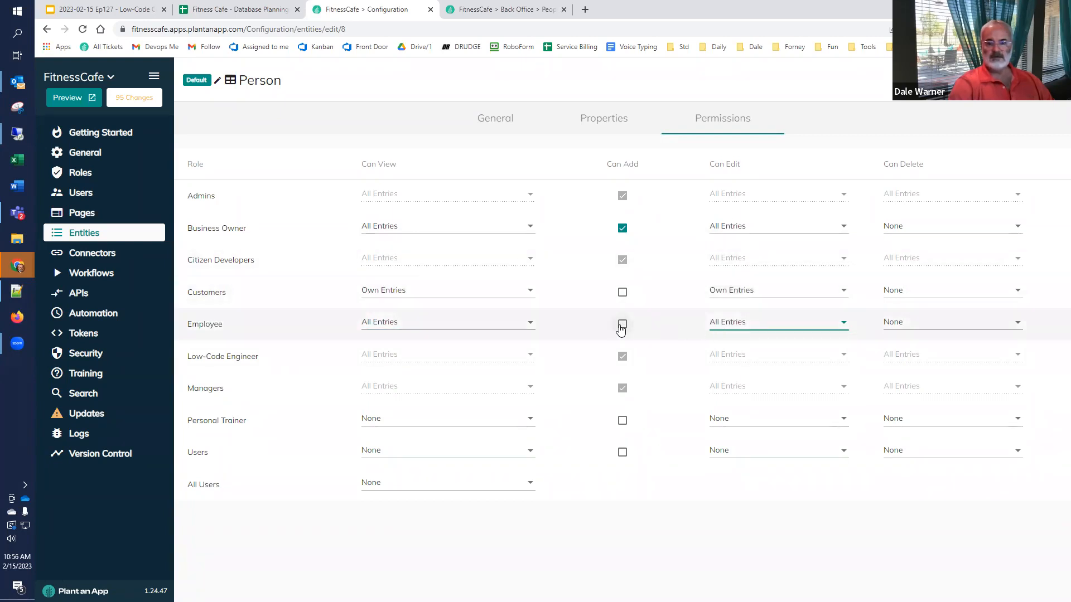
pyautogui.click(623, 325)
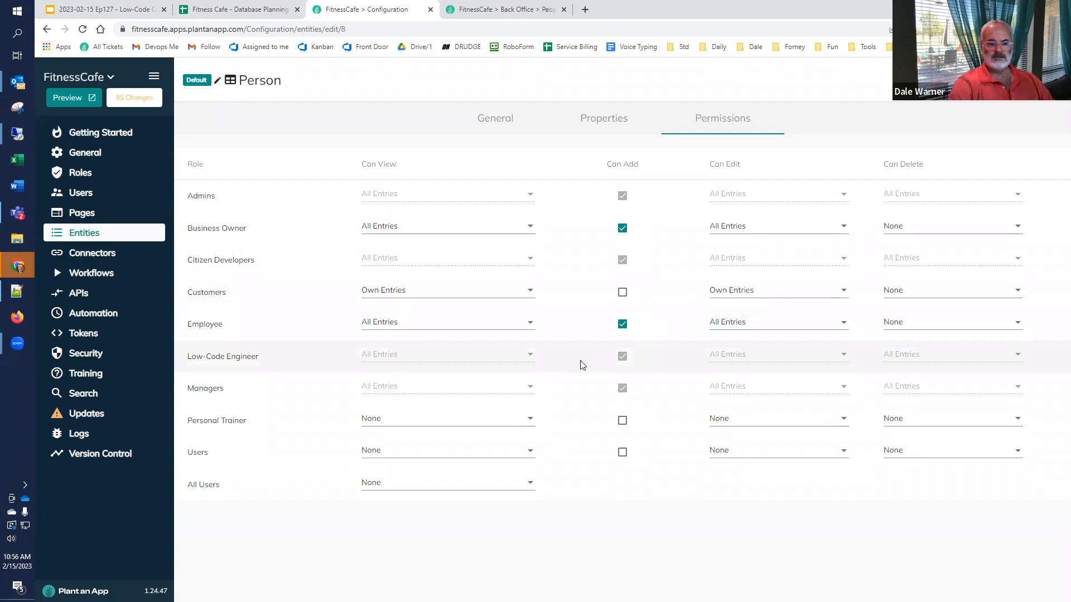
# Step: Let Personal Trainers view all entries, then save the Person entity, overwriting the existing one
pyautogui.click(529, 420)
pyautogui.click(484, 379)
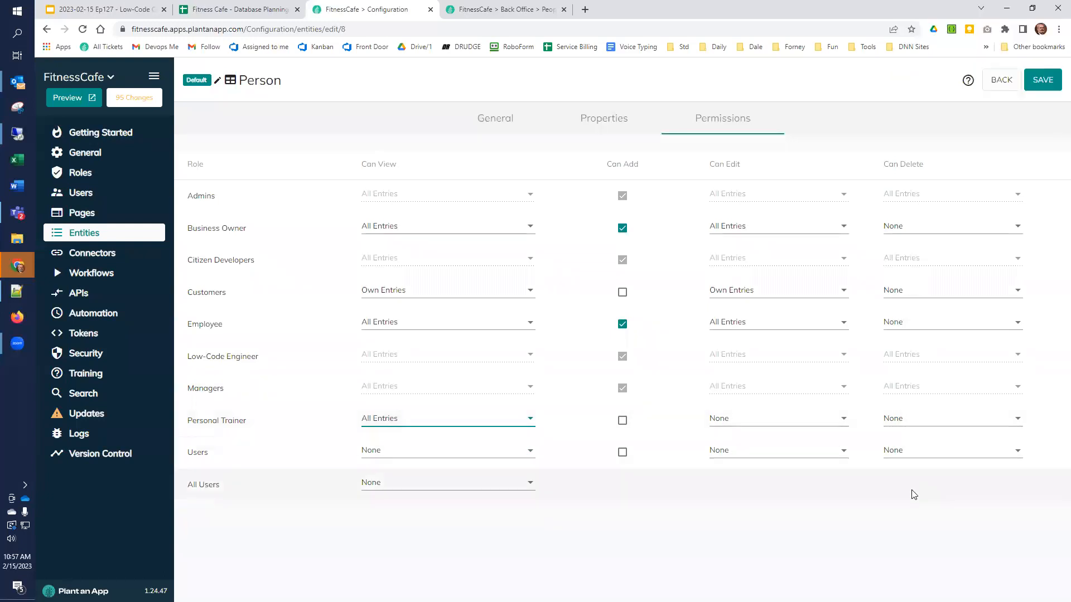
pyautogui.click(1047, 80)
pyautogui.click(715, 366)
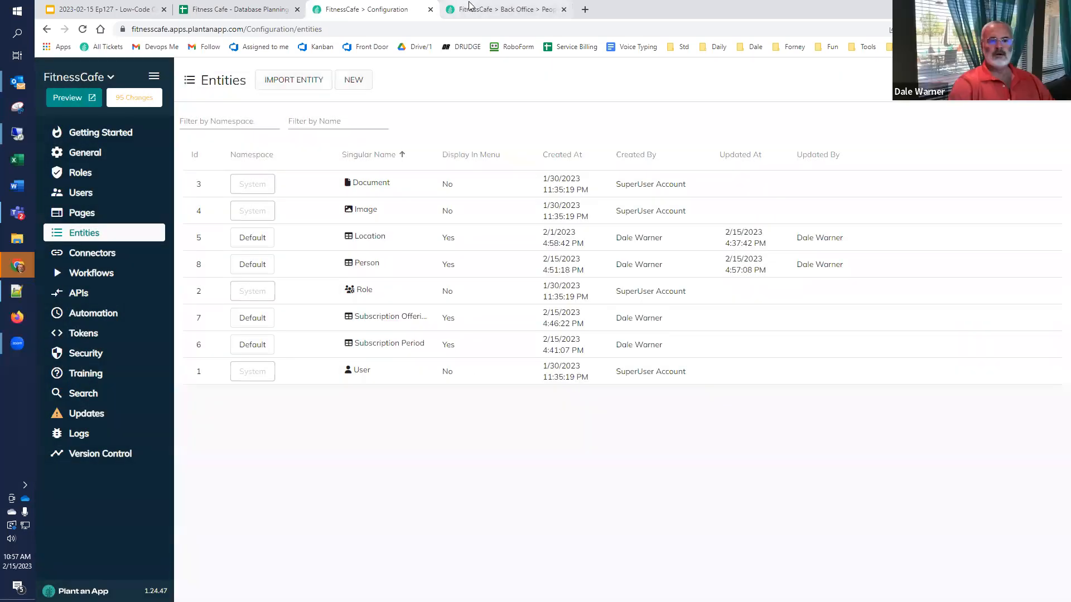
pyautogui.click(467, 8)
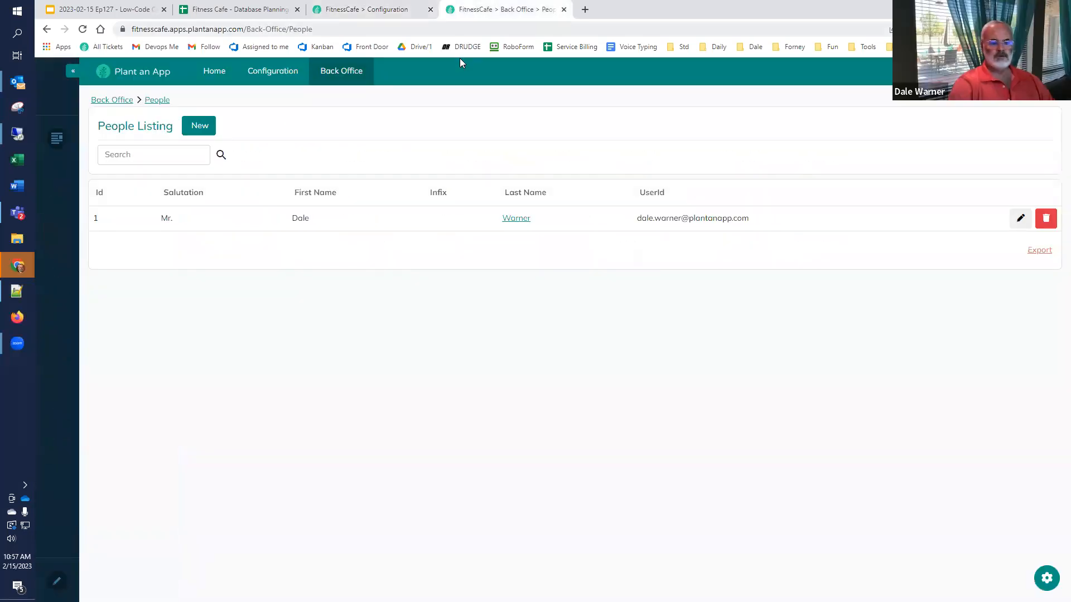
# Step: Reload the People listing to show the new columns and Salutation, Country and Location filters
pyautogui.moveTo(337, 78)
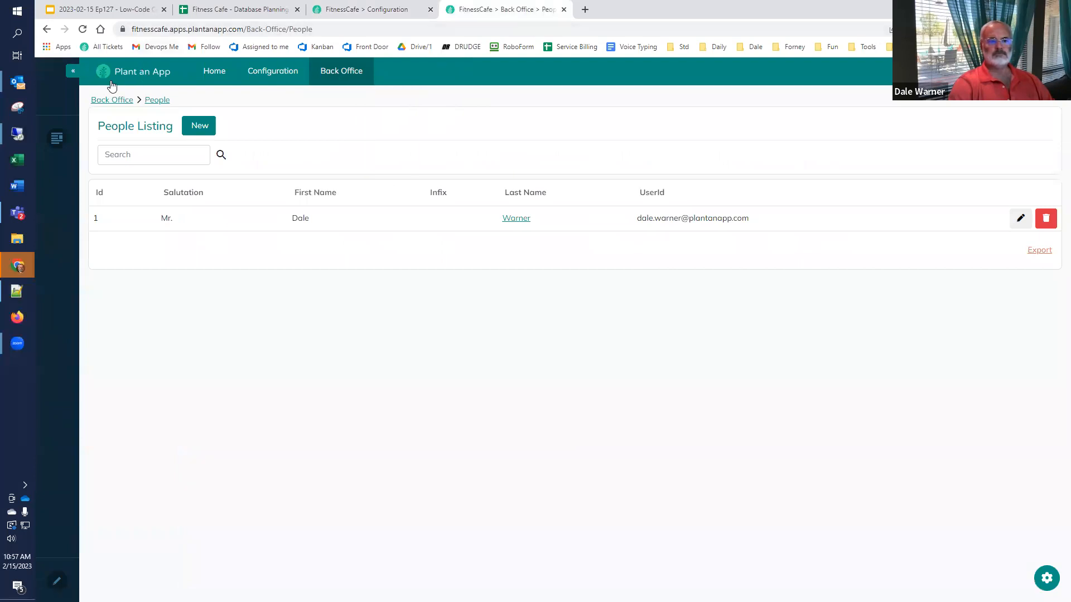
pyautogui.click(82, 29)
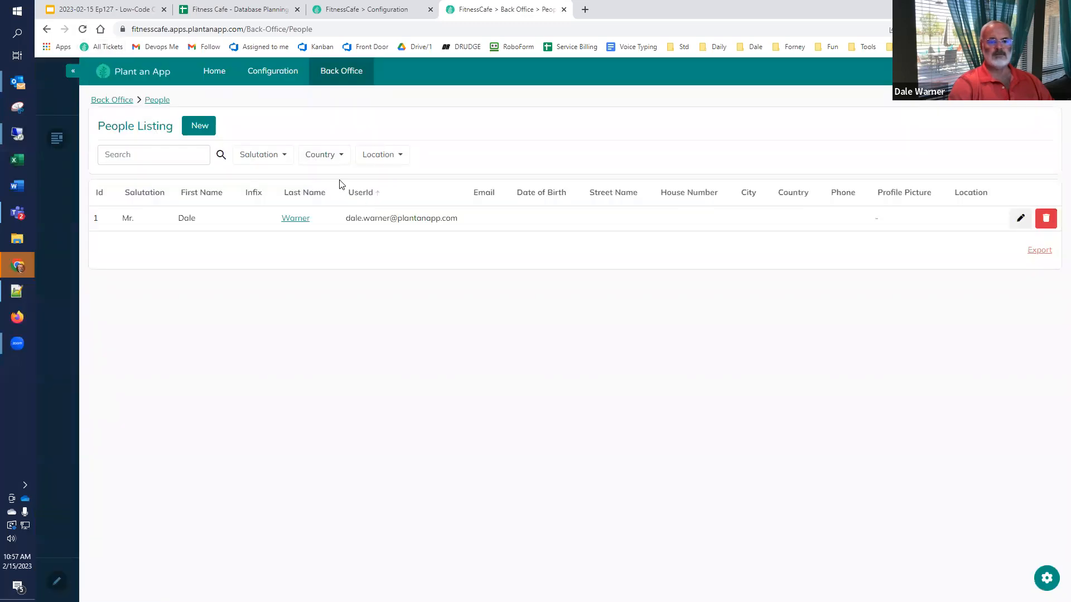
pyautogui.moveTo(314, 82)
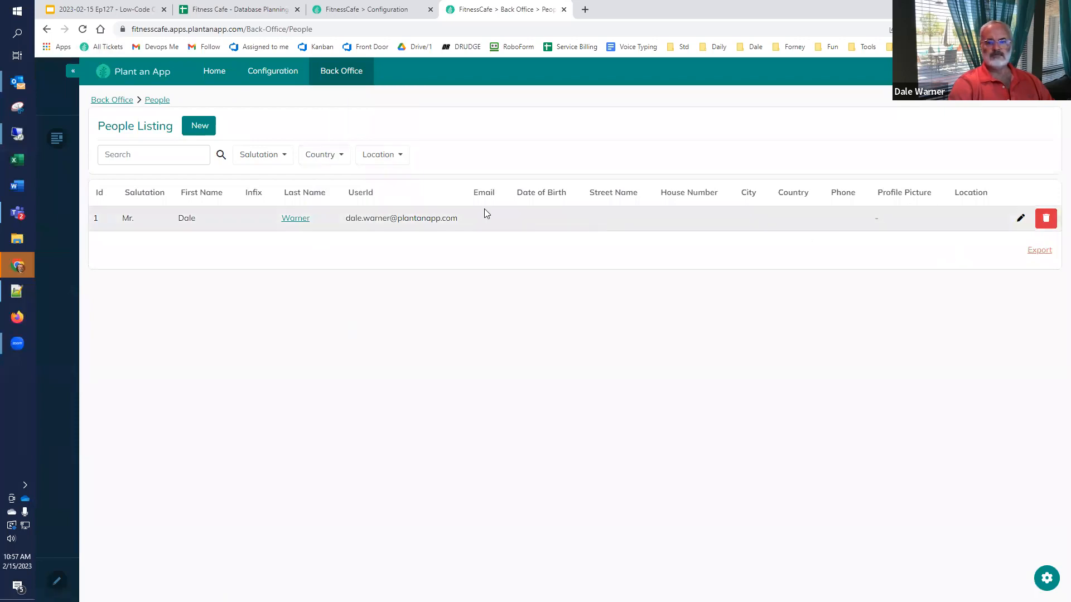
# Step: Update the Mr. record with the person's email, Default Location and phone number, and save it
pyautogui.click(1009, 226)
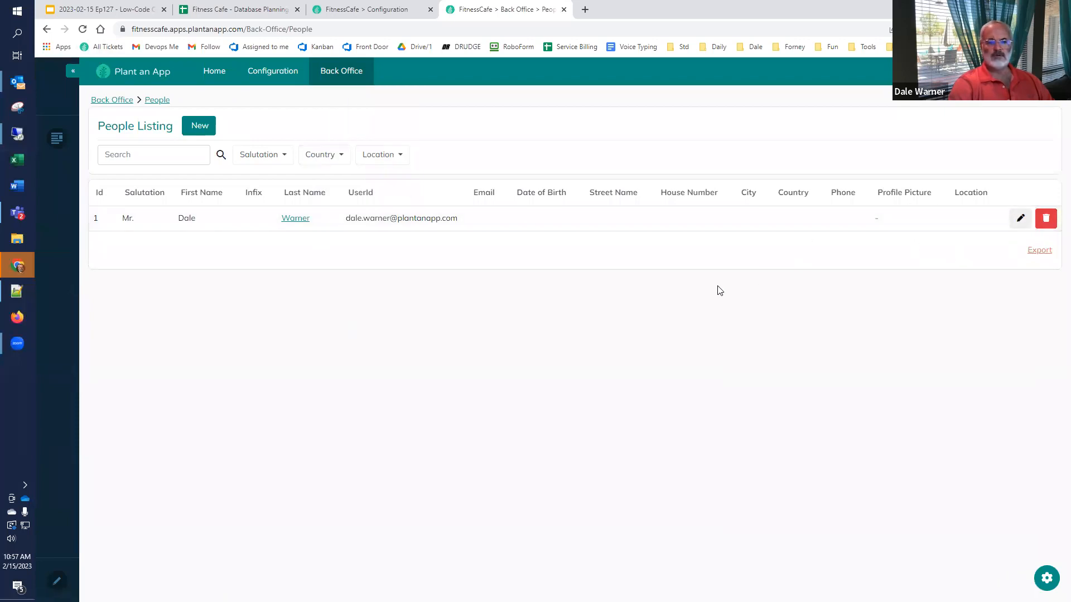
pyautogui.click(525, 277)
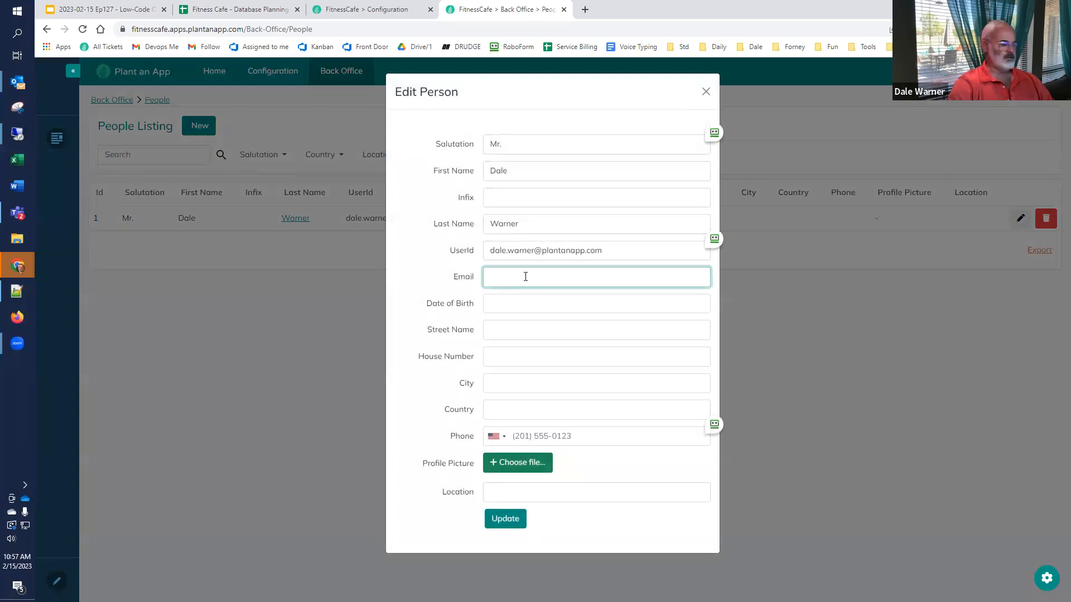
pyautogui.hotkey('ctrl', 'v')
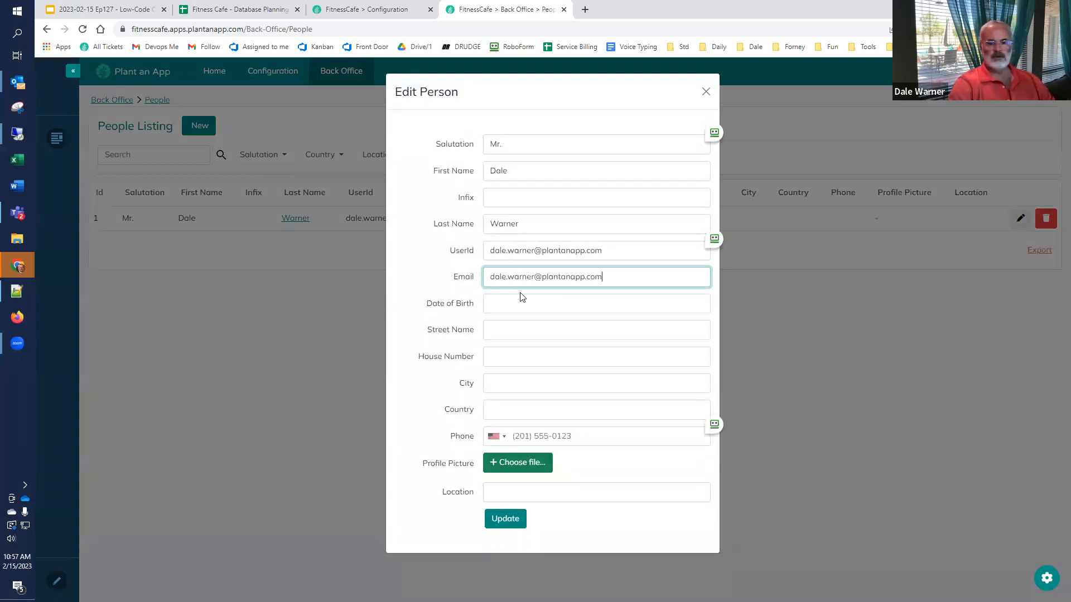
pyautogui.click(521, 303)
pyautogui.click(450, 308)
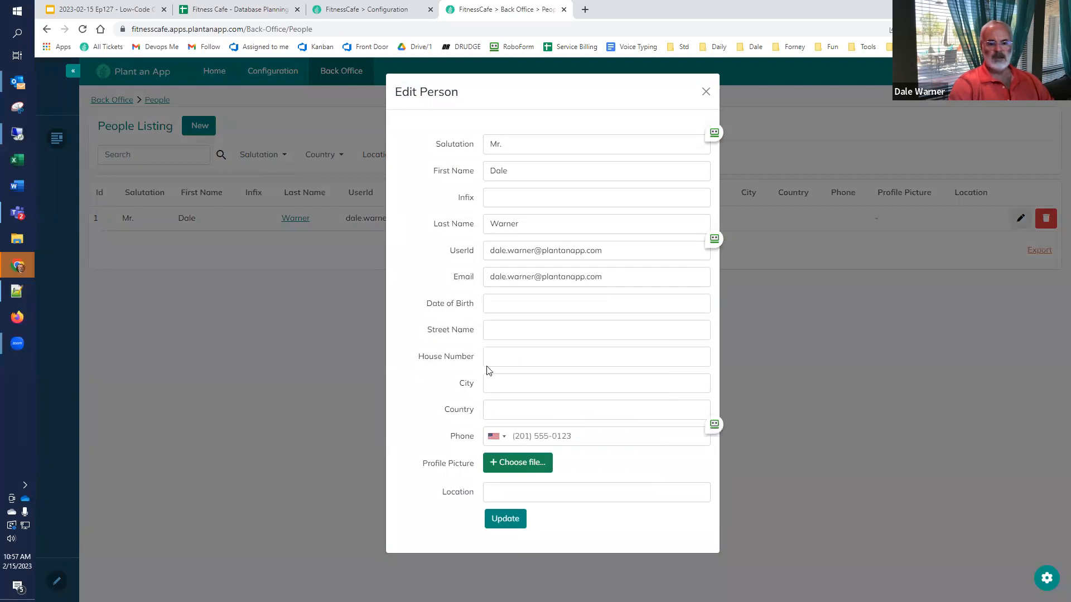
pyautogui.click(508, 496)
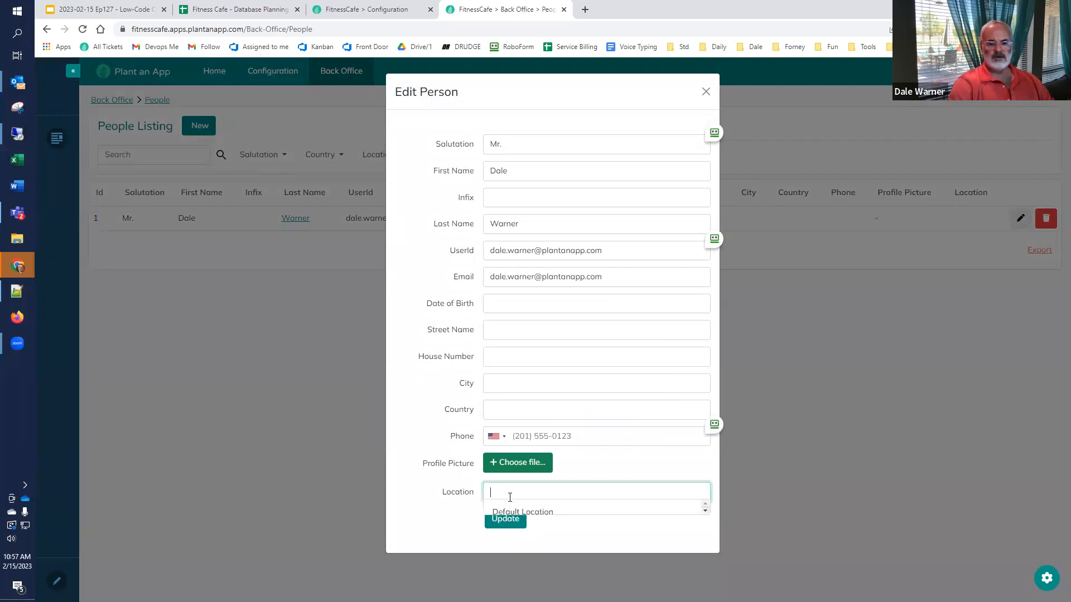
pyautogui.click(523, 512)
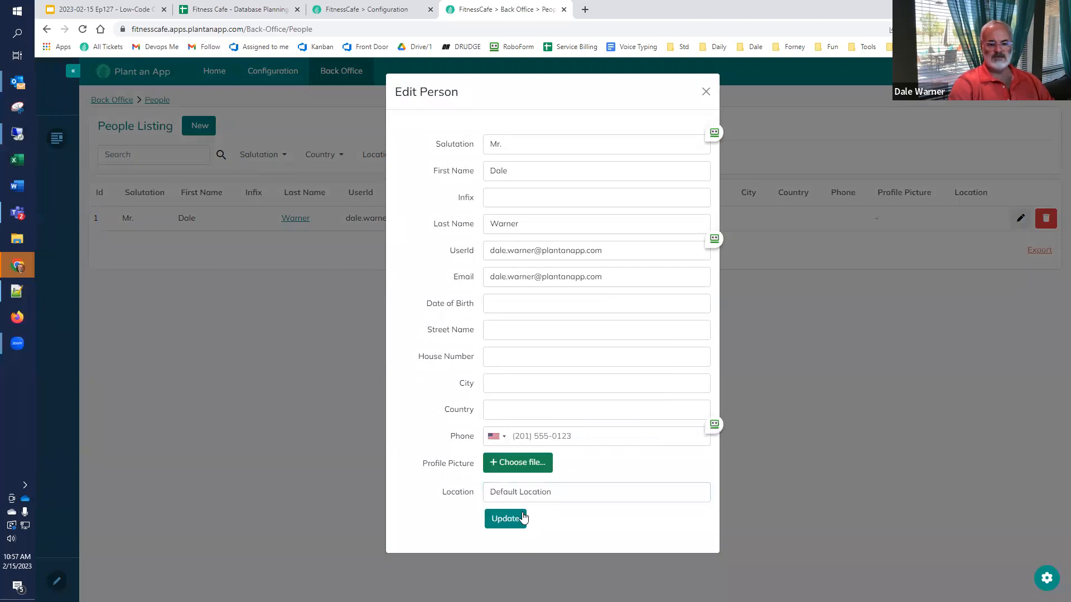
pyautogui.click(542, 439)
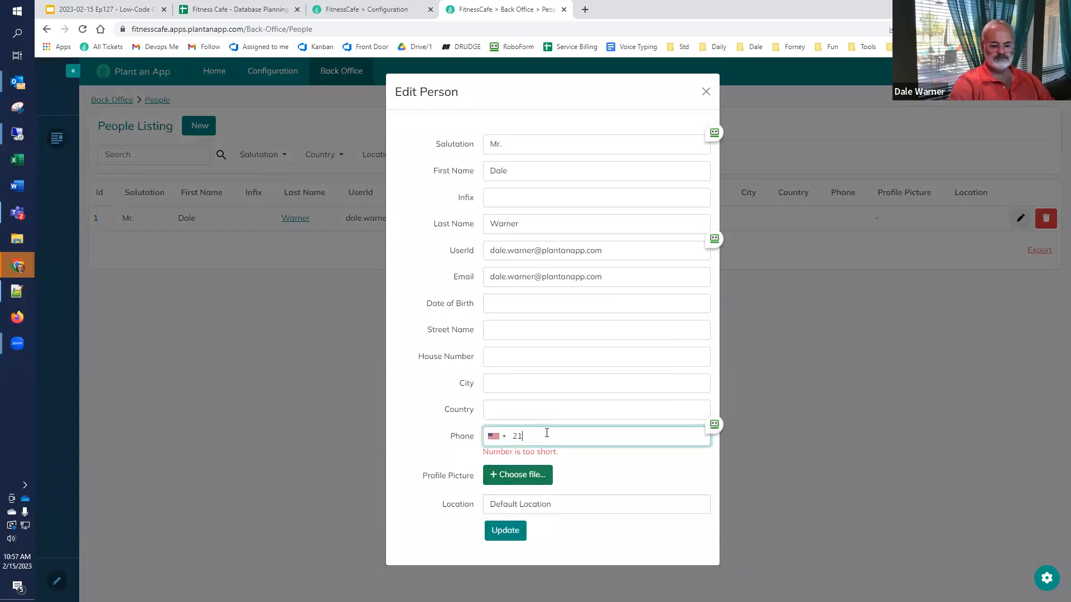
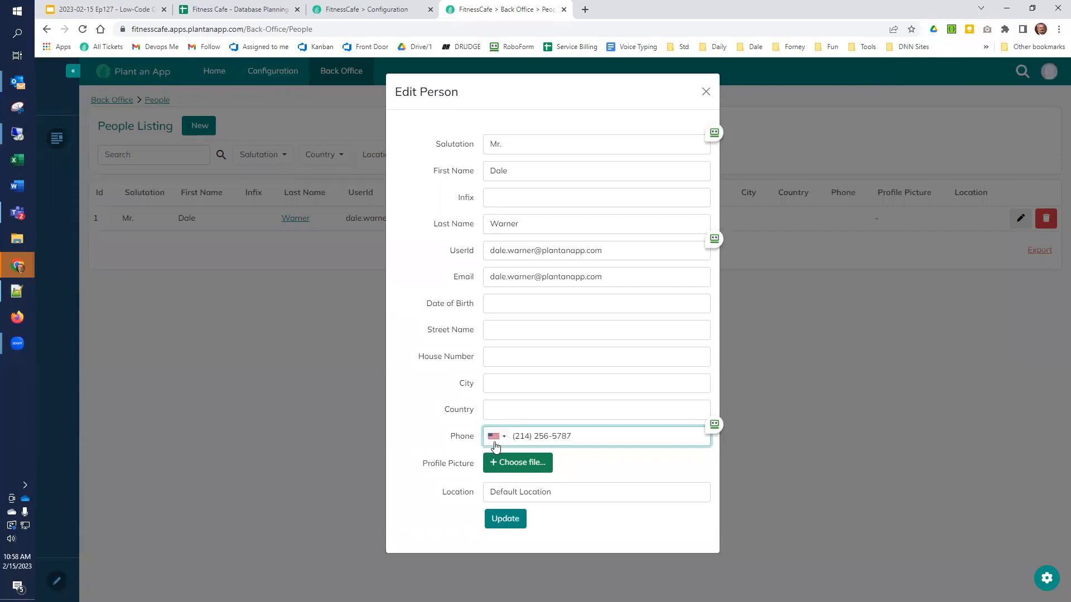
pyautogui.click(503, 521)
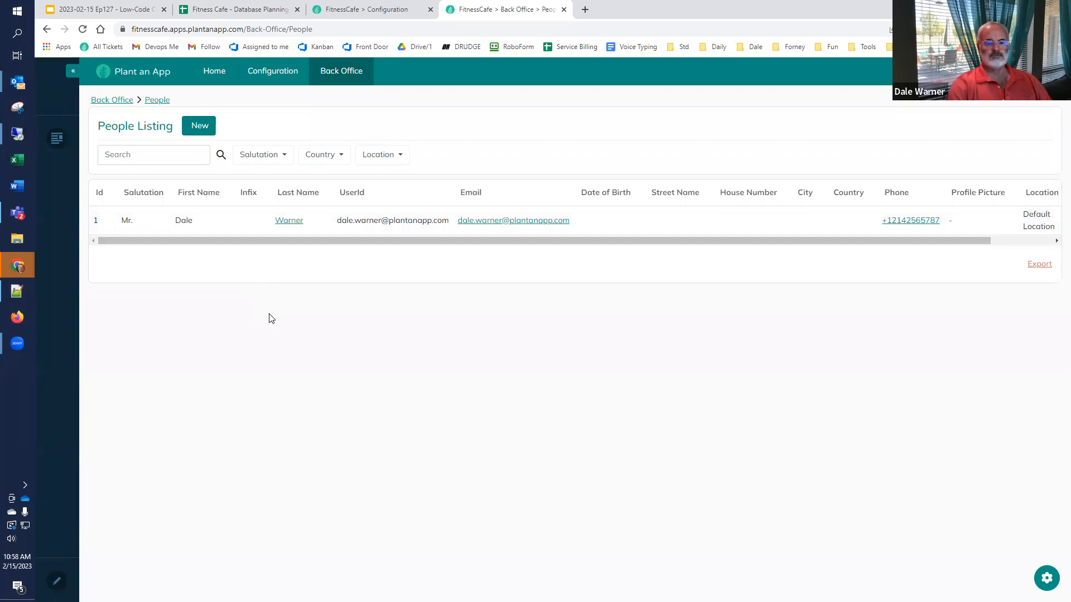
pyautogui.click(252, 10)
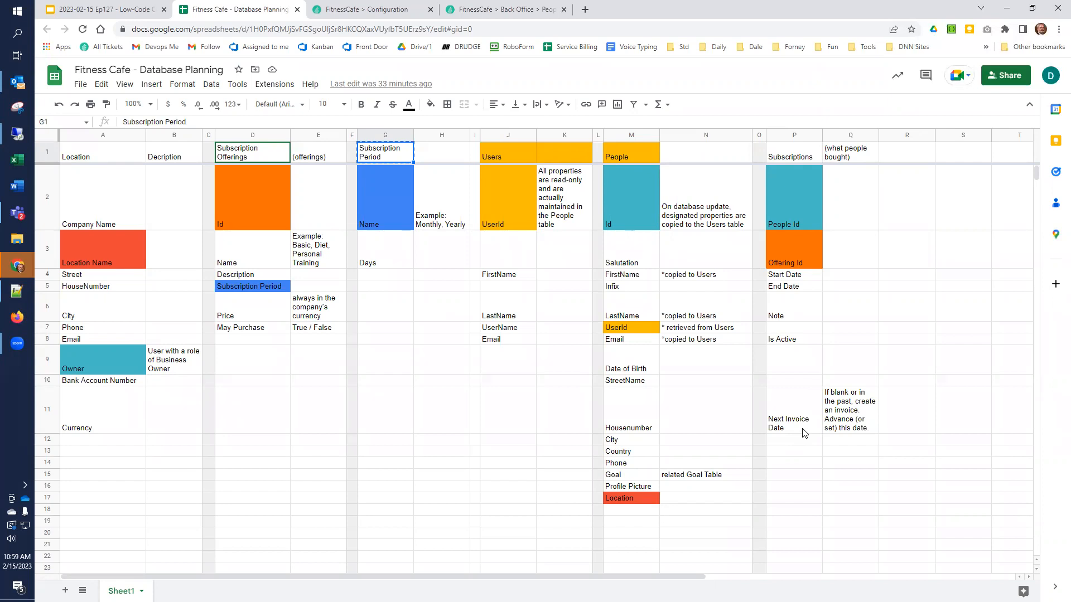
# Step: Go to slide 42, 'Happy Low-coding!', in the episode deck and start the full-screen slideshow
pyautogui.click(109, 9)
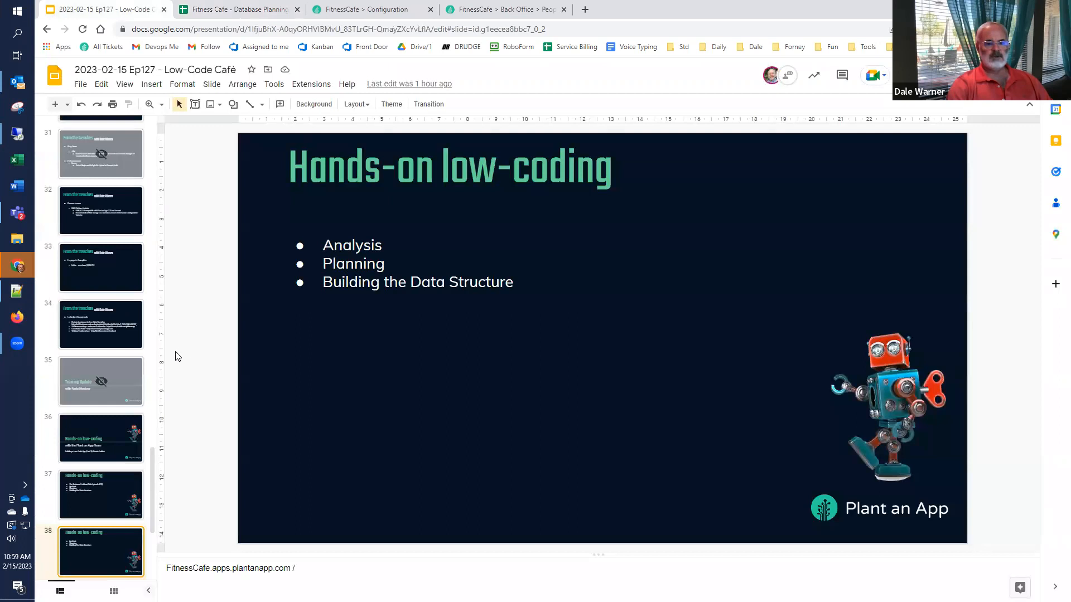
pyautogui.click(56, 451)
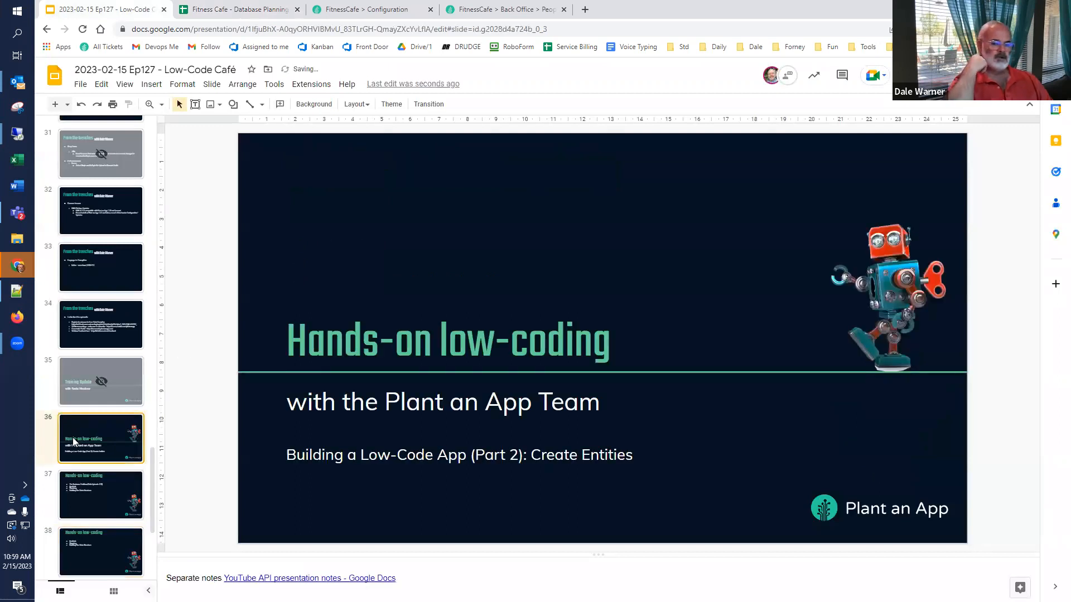
pyautogui.scroll(-2, 47, 473)
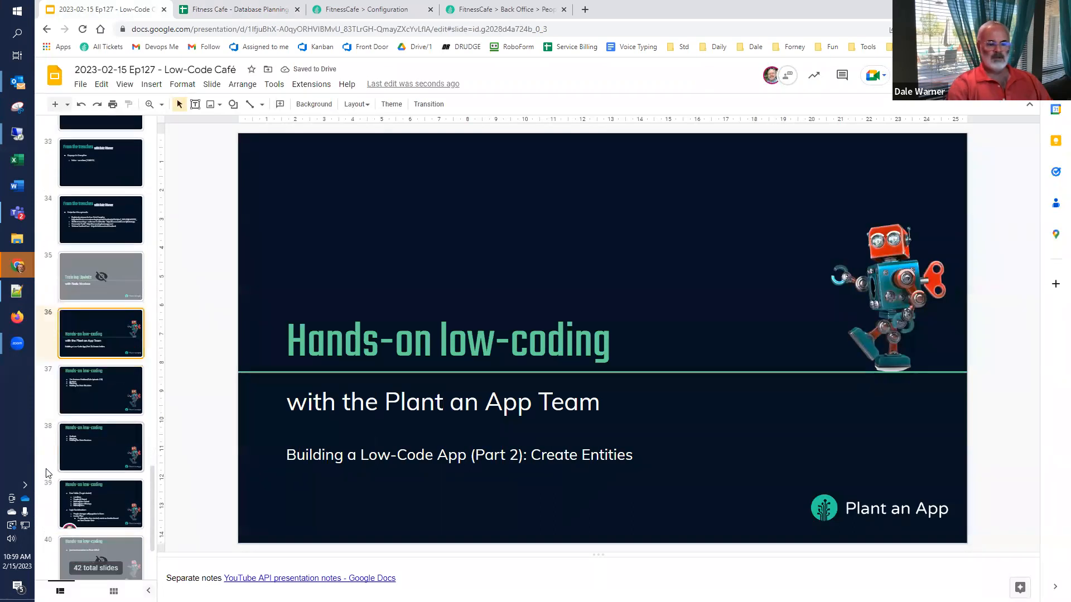
pyautogui.scroll(-1, 48, 473)
pyautogui.scroll(-1, 51, 532)
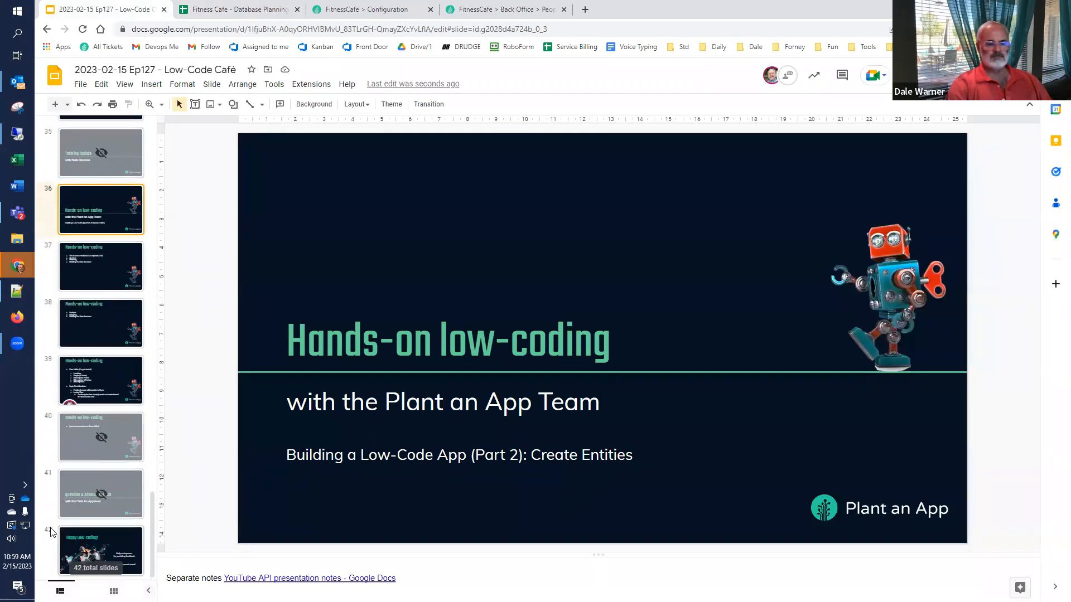
pyautogui.click(56, 544)
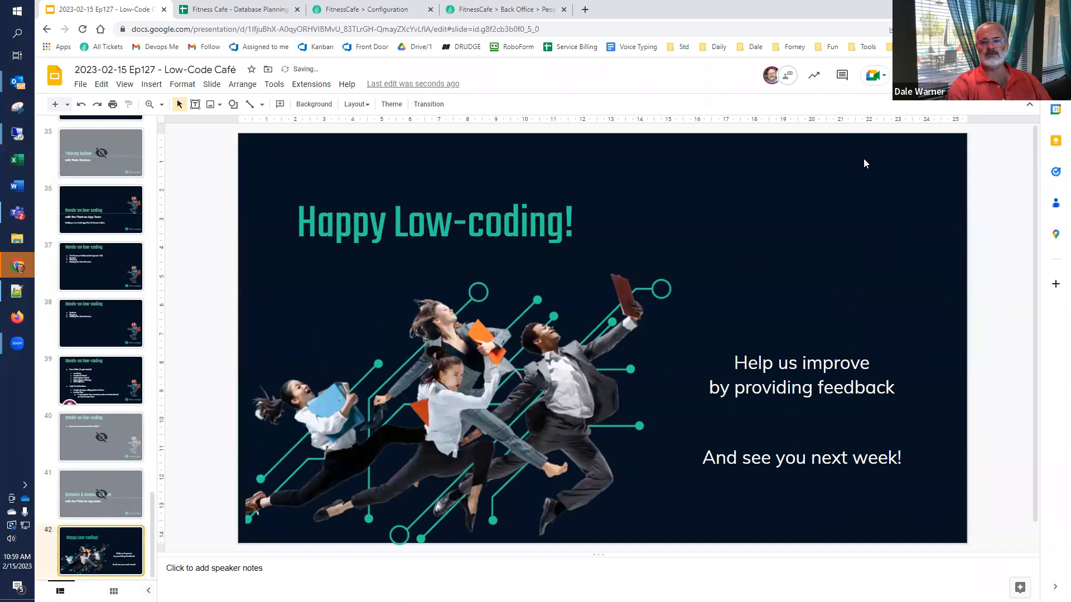
pyautogui.click(930, 75)
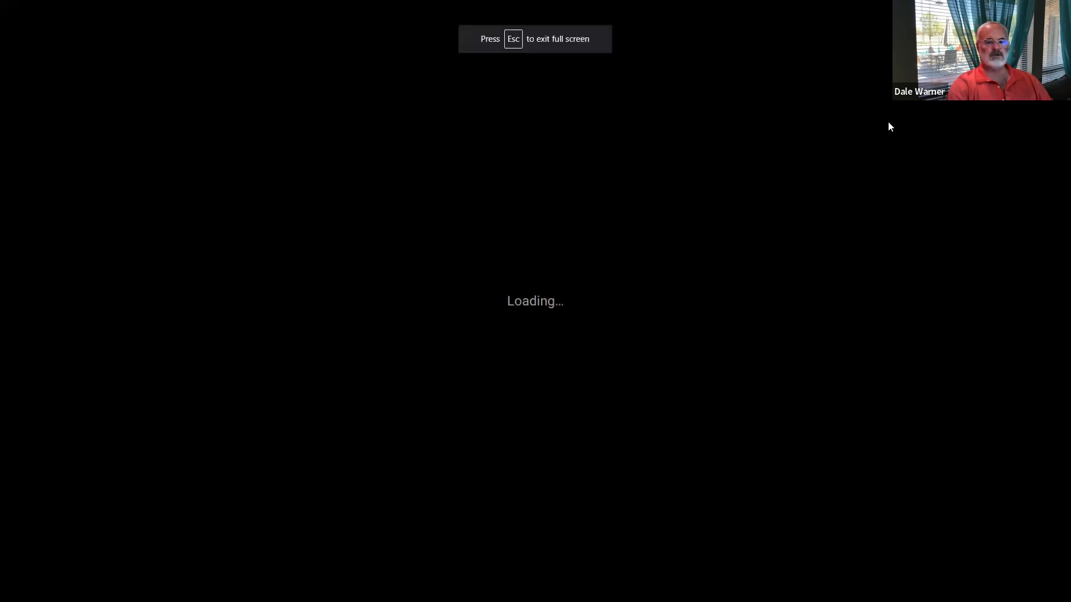